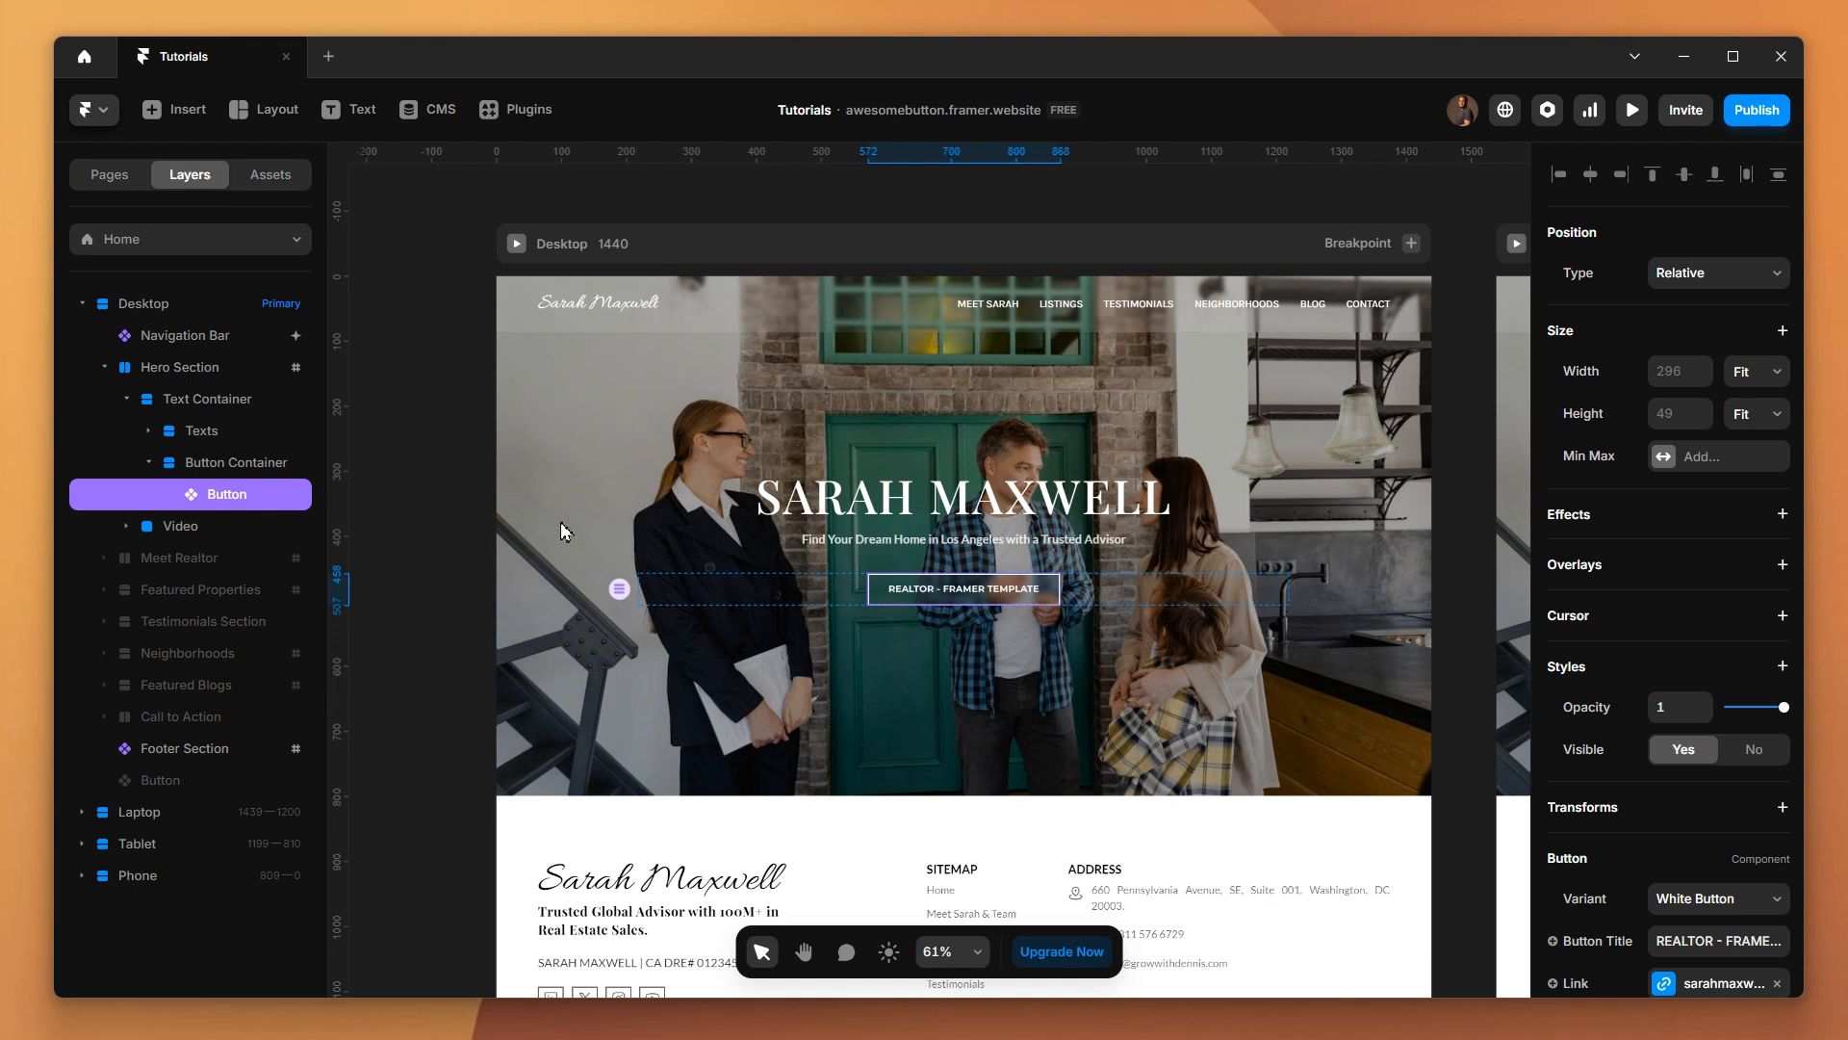
Add a text layer reading SUBSCRIBE inside the hero section's Button Container, above the existing button
{"action": "left_click", "coordinate": [208, 469]}
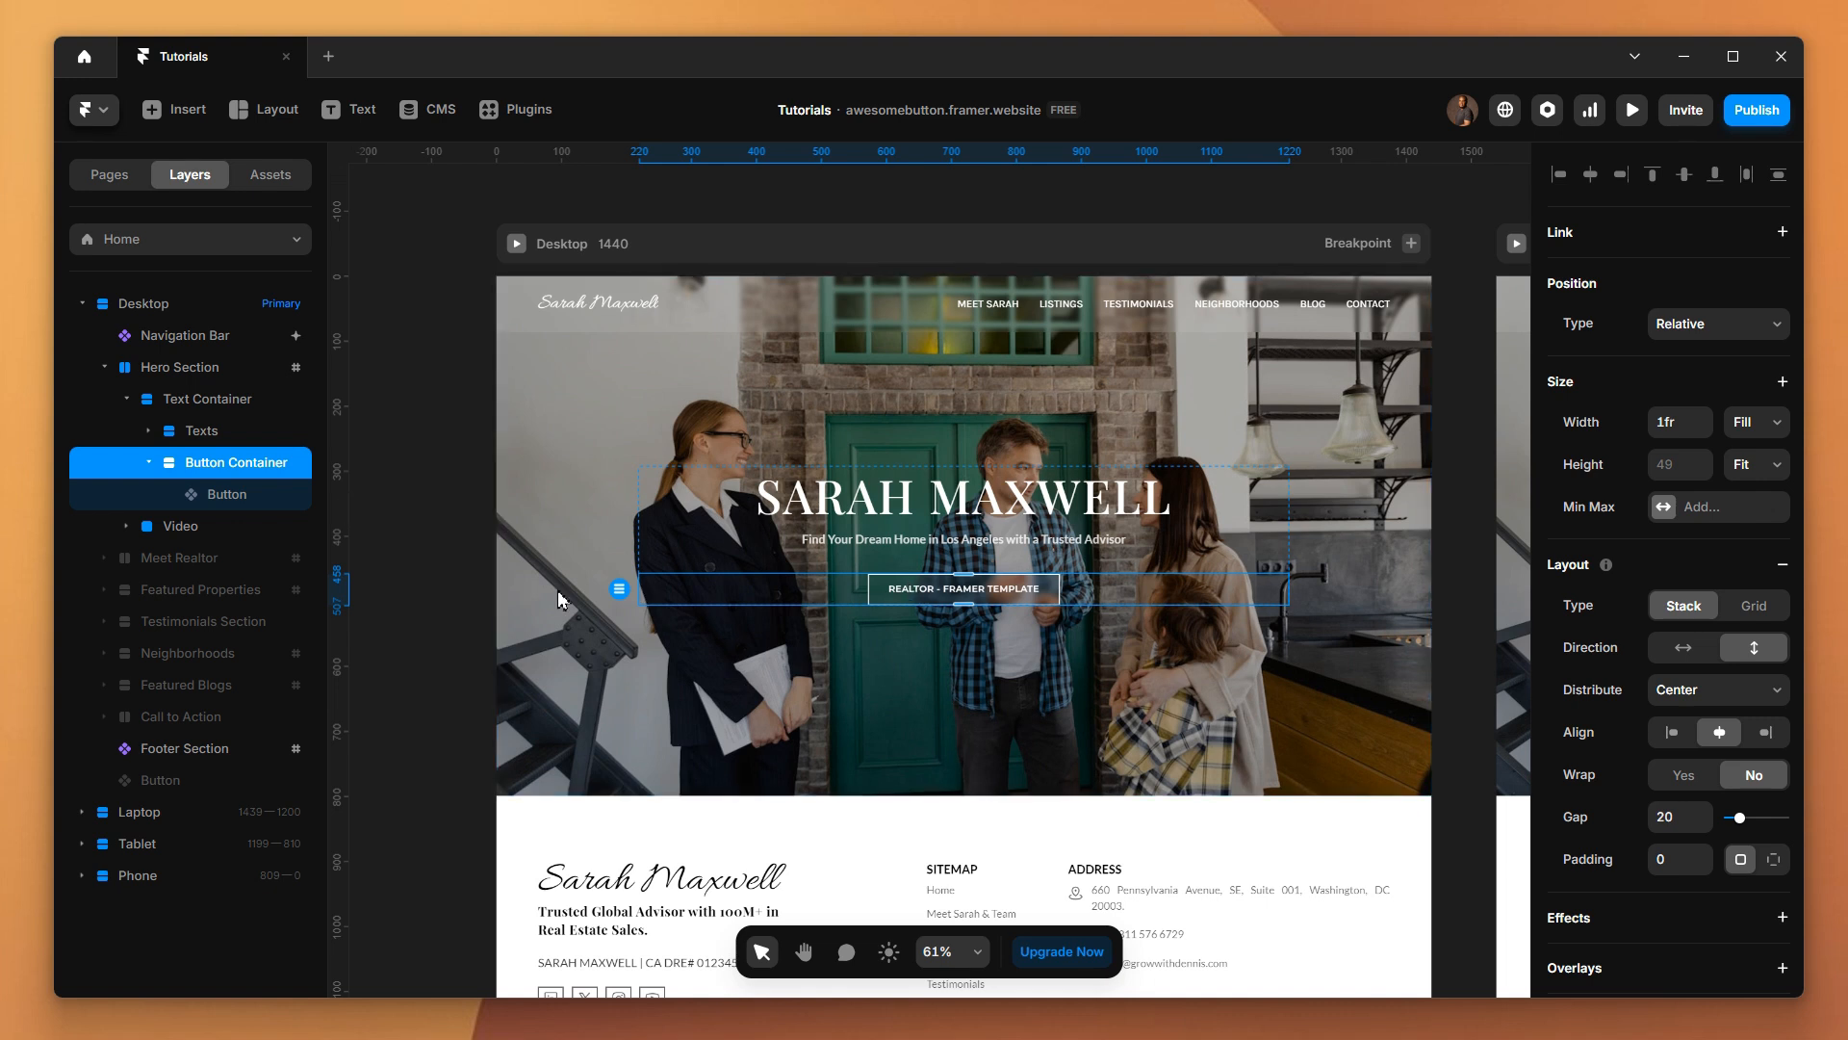
{"action": "key", "text": "t"}
{"action": "left_click", "coordinate": [840, 590]}
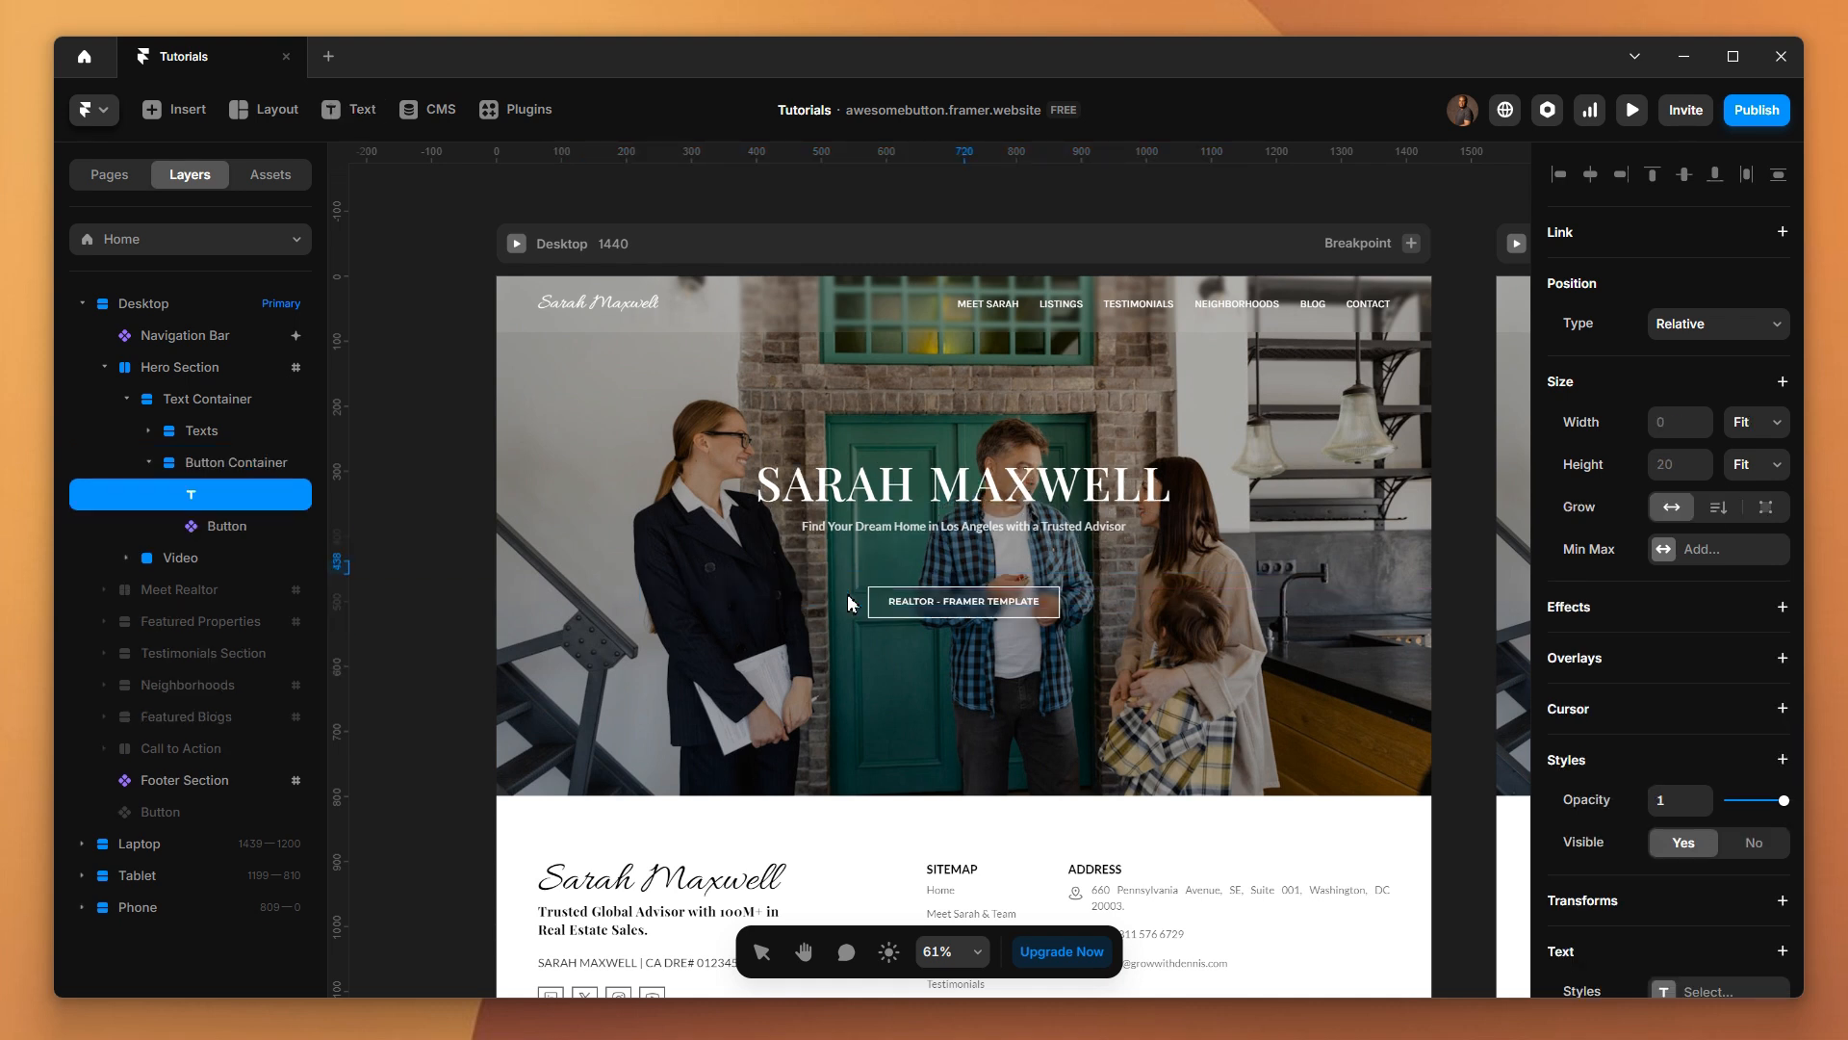
{"action": "type", "text": "SUBSCRIBE"}
{"action": "scroll", "coordinate": [1039, 582], "scroll_direction": "up", "scroll_amount": 5}
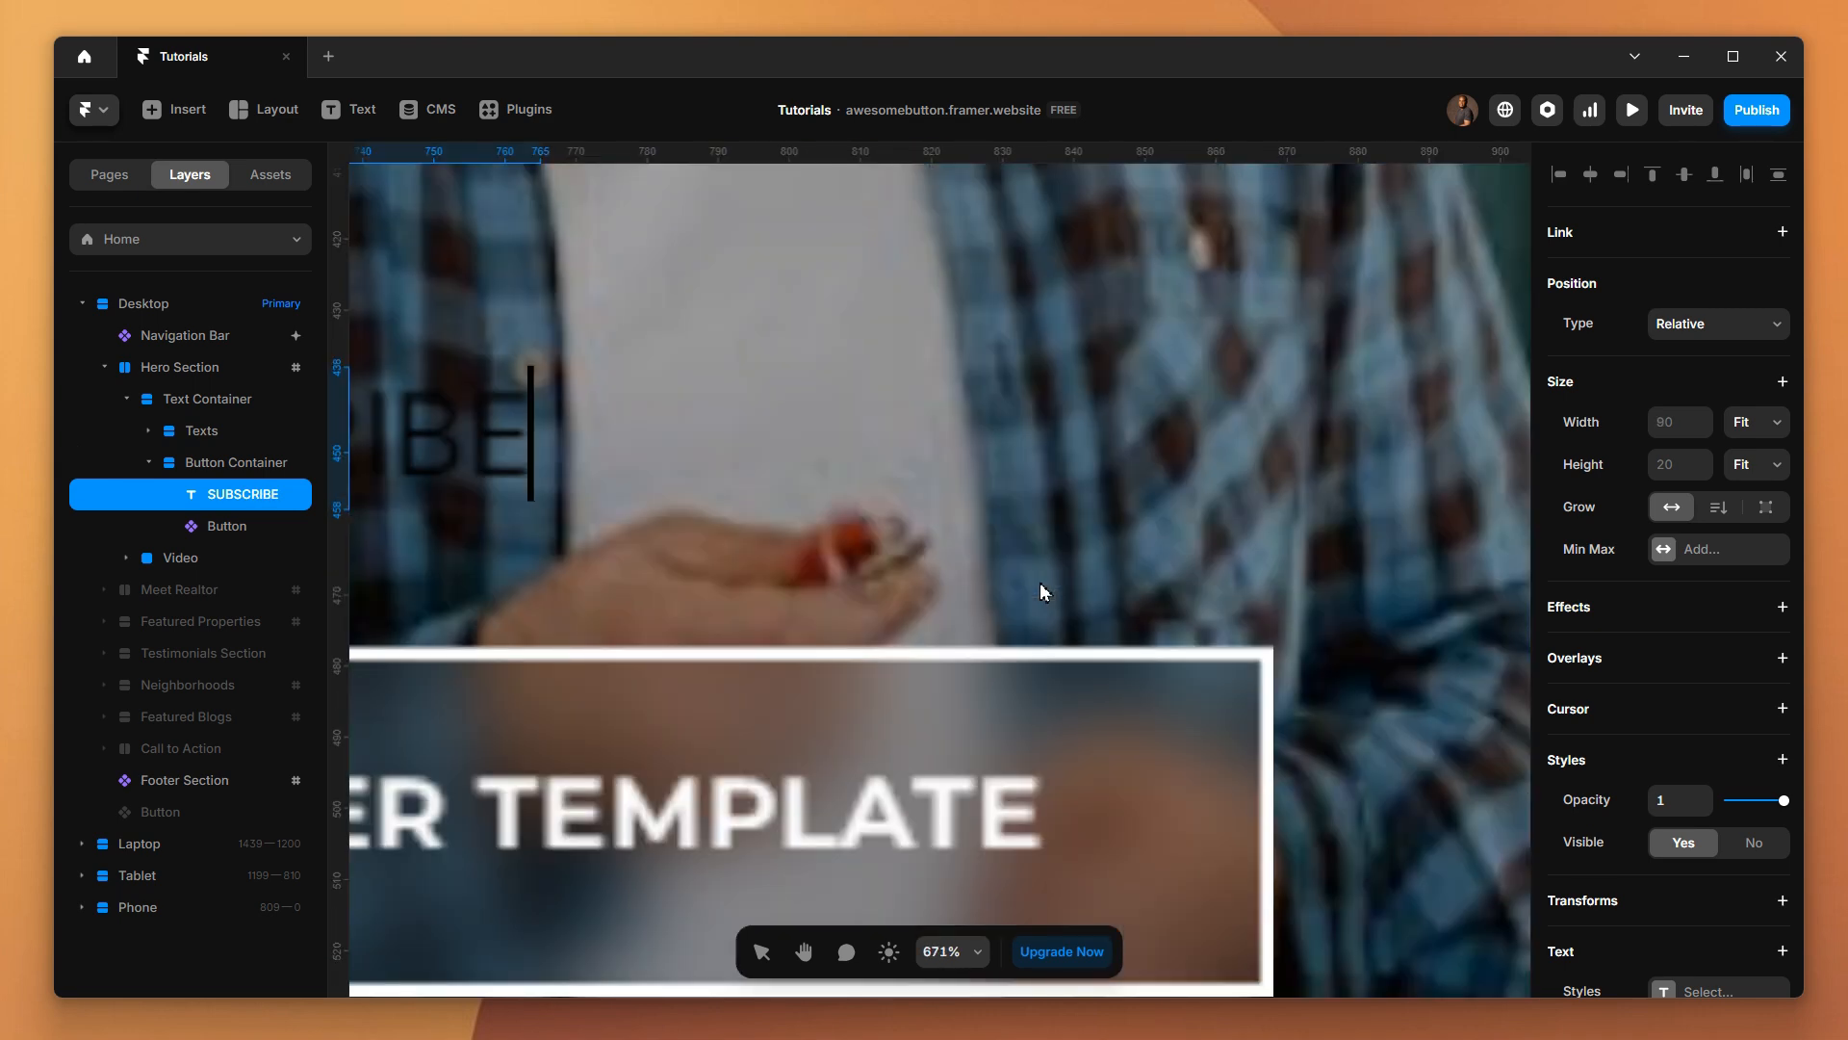
{"action": "scroll", "coordinate": [1040, 581], "scroll_direction": "down", "scroll_amount": 5}
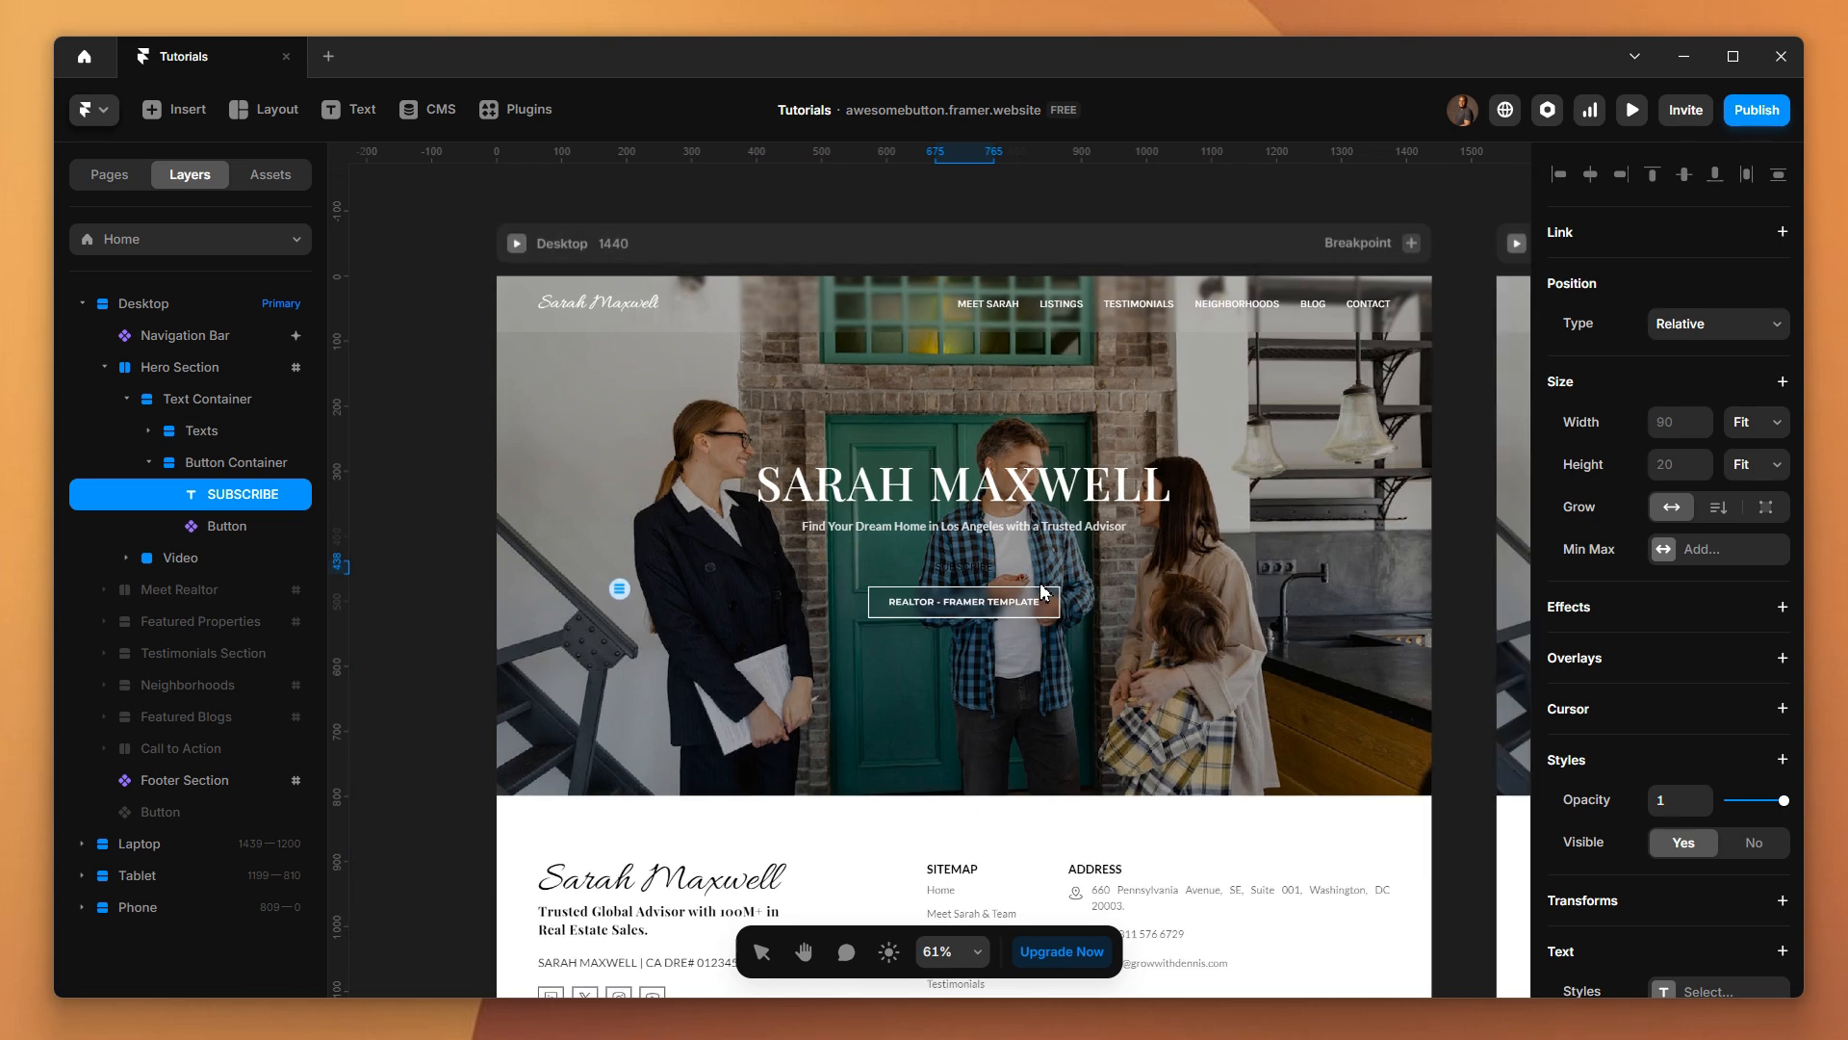
{"action": "scroll", "coordinate": [1040, 581], "scroll_direction": "up", "scroll_amount": 2}
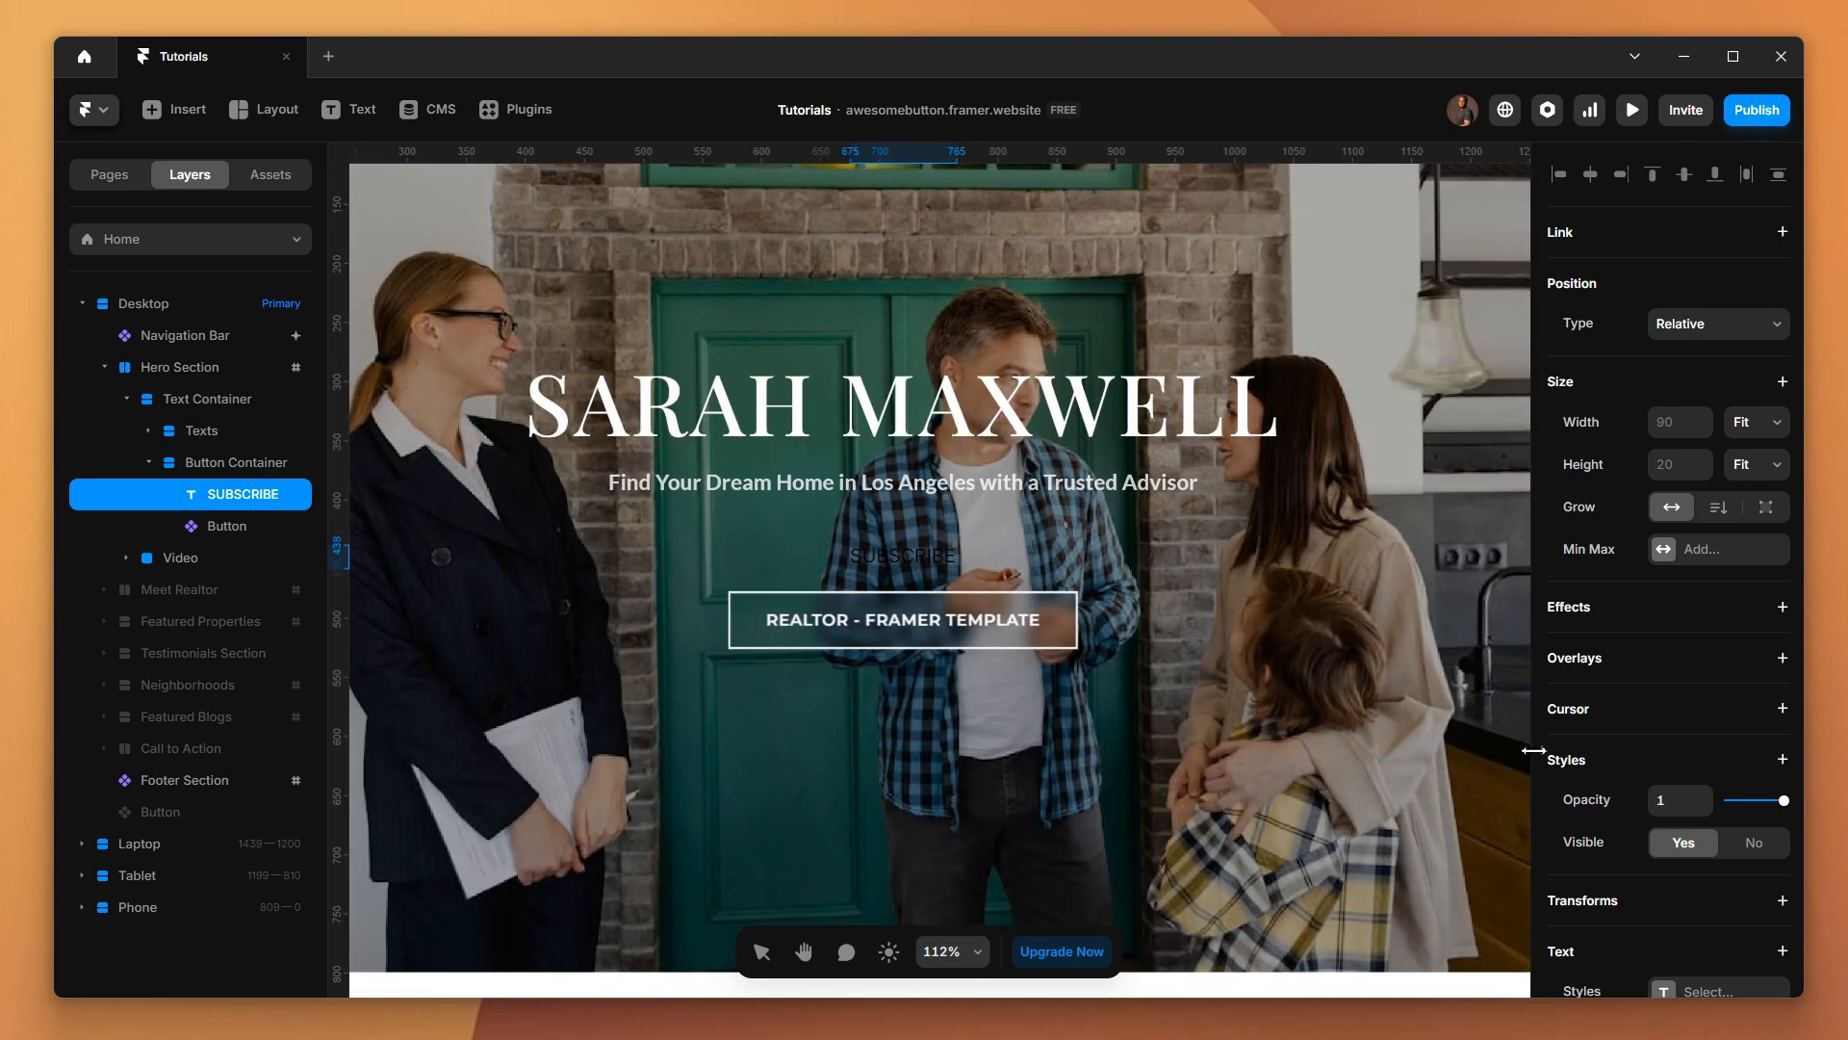
Set the color of the SUBSCRIBE text to white, #FFFFFF
{"action": "scroll", "coordinate": [1656, 791], "scroll_direction": "down", "scroll_amount": 3}
{"action": "scroll", "coordinate": [1655, 791], "scroll_direction": "down", "scroll_amount": 2}
{"action": "left_click", "coordinate": [1667, 702]}
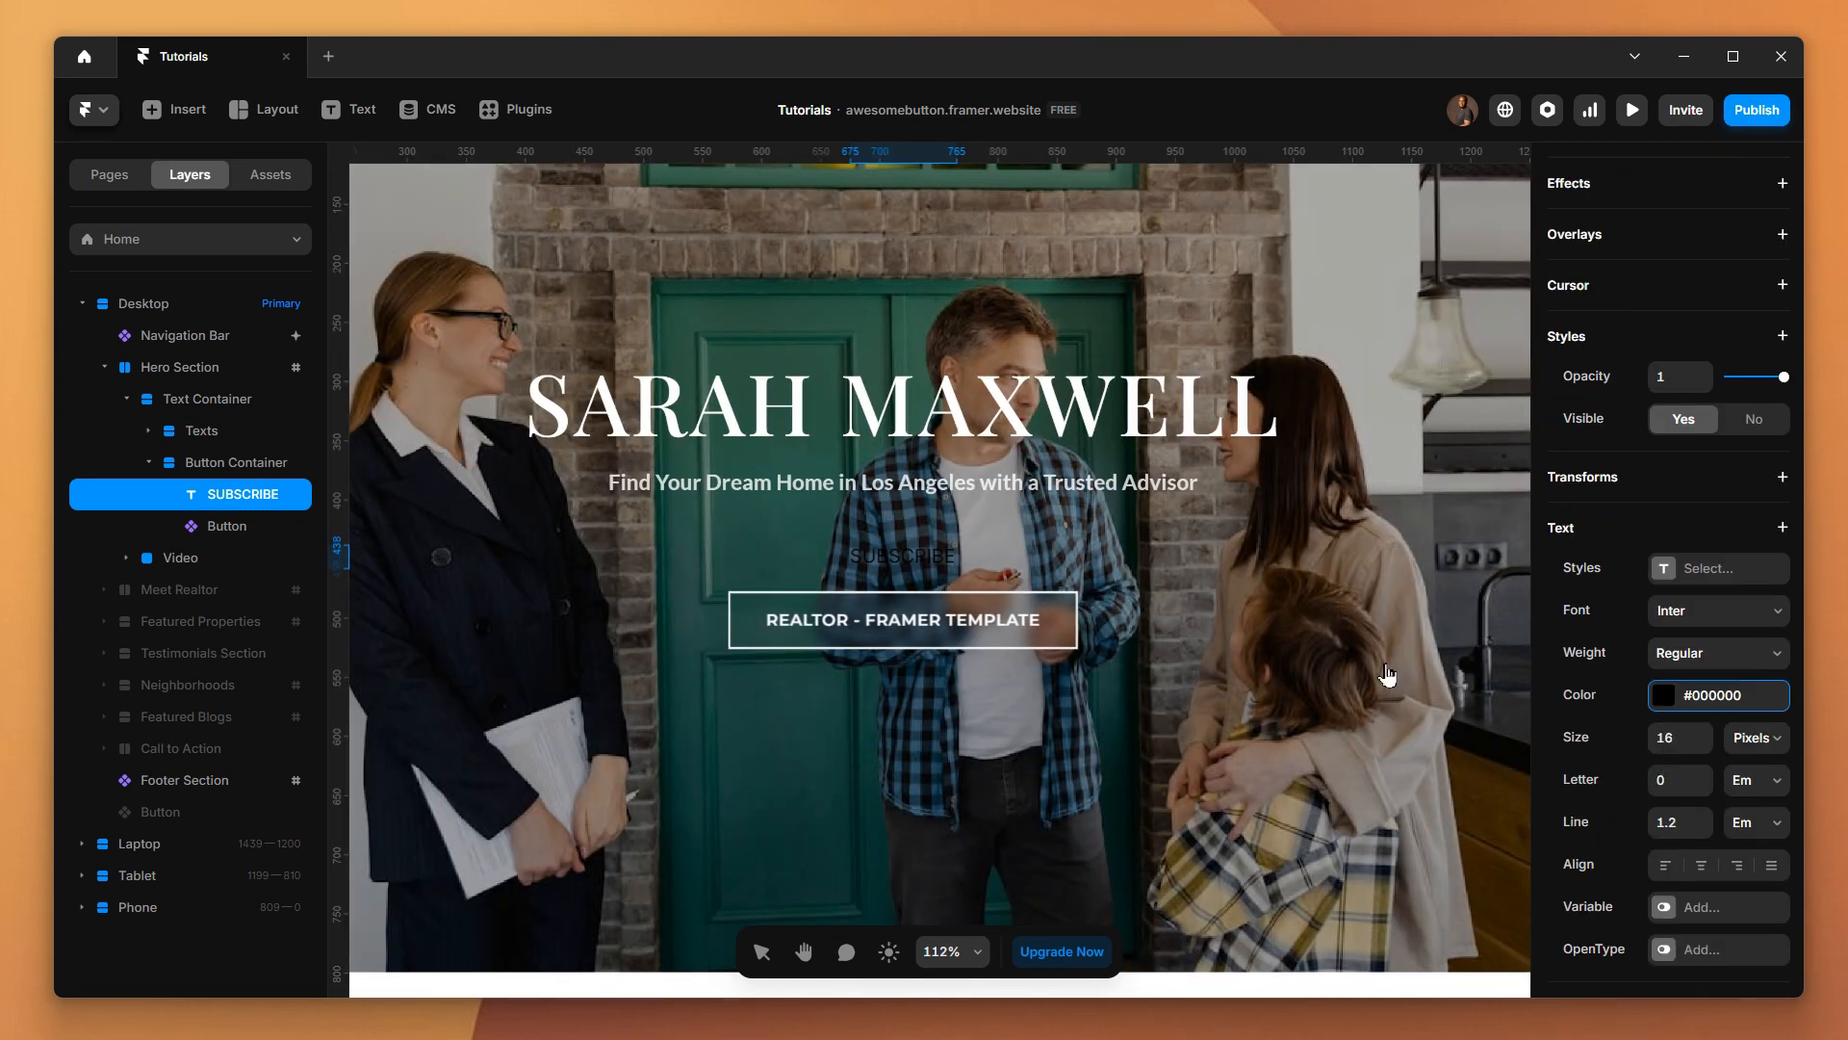
{"action": "type", "text": "FF"}
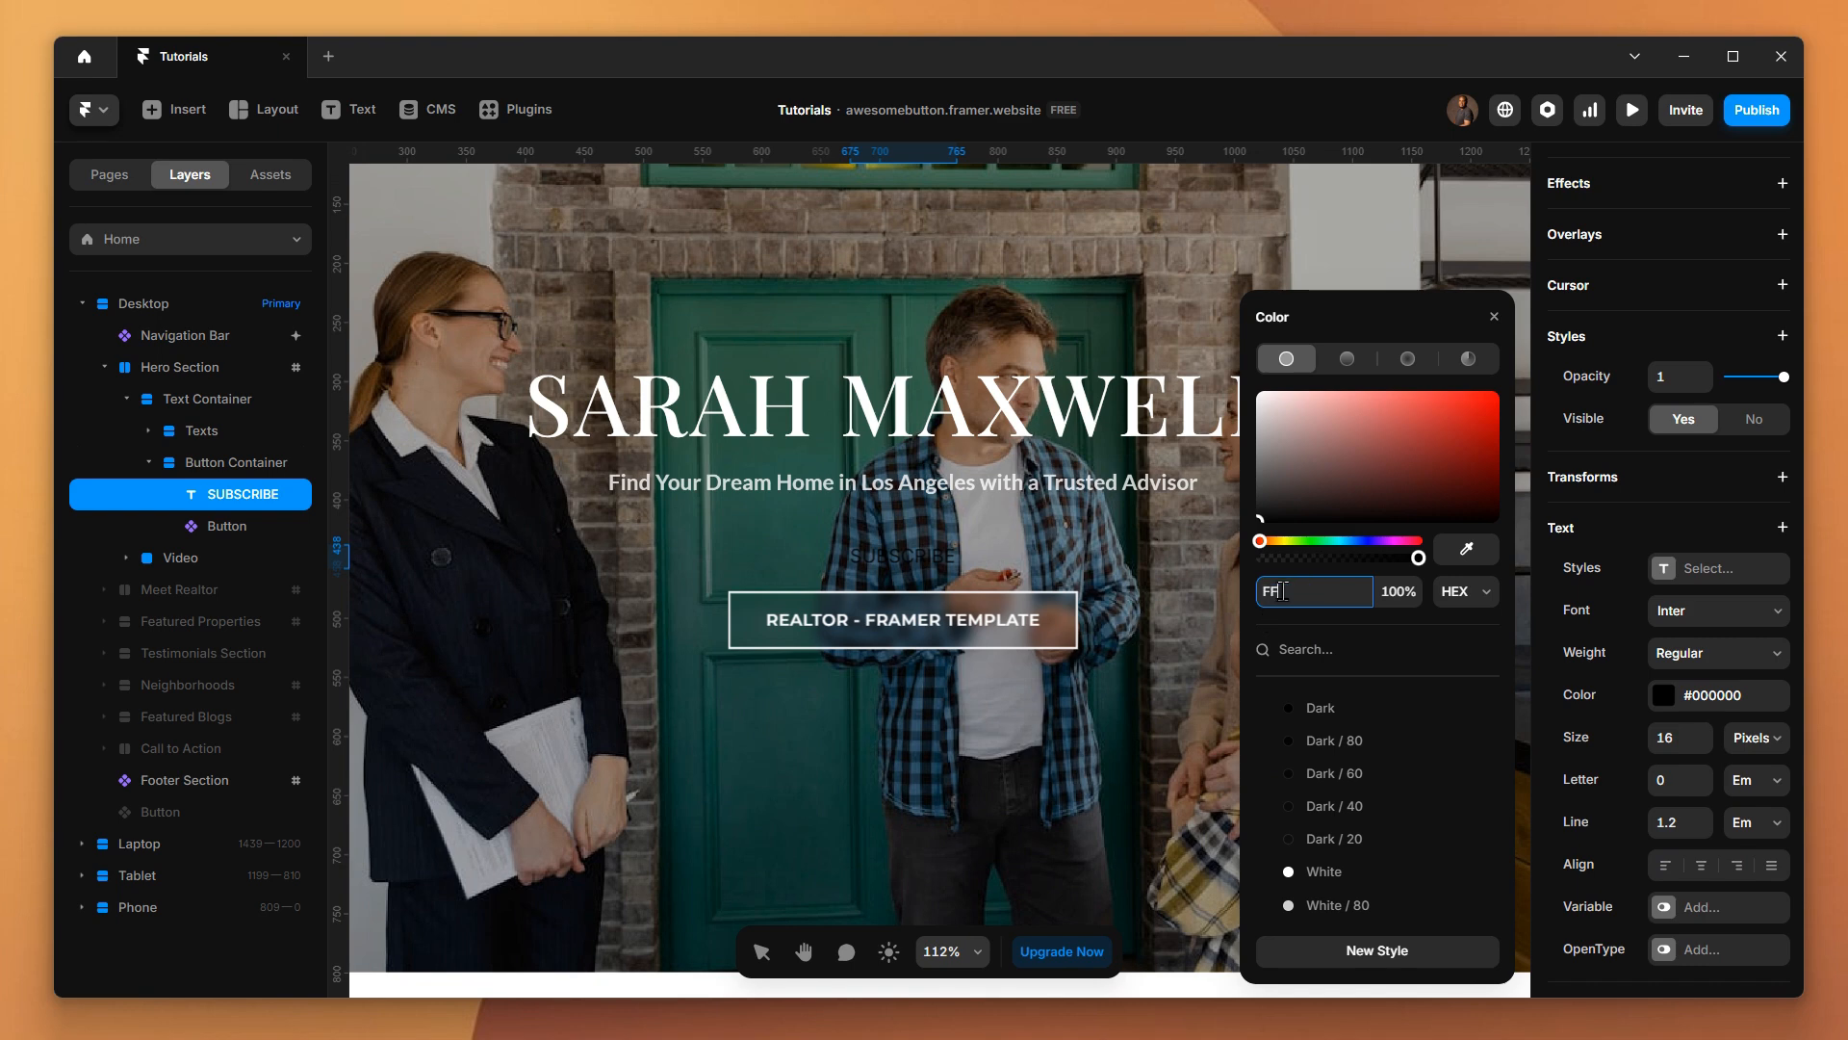
{"action": "type", "text": "F"}
{"action": "key", "text": "Return"}
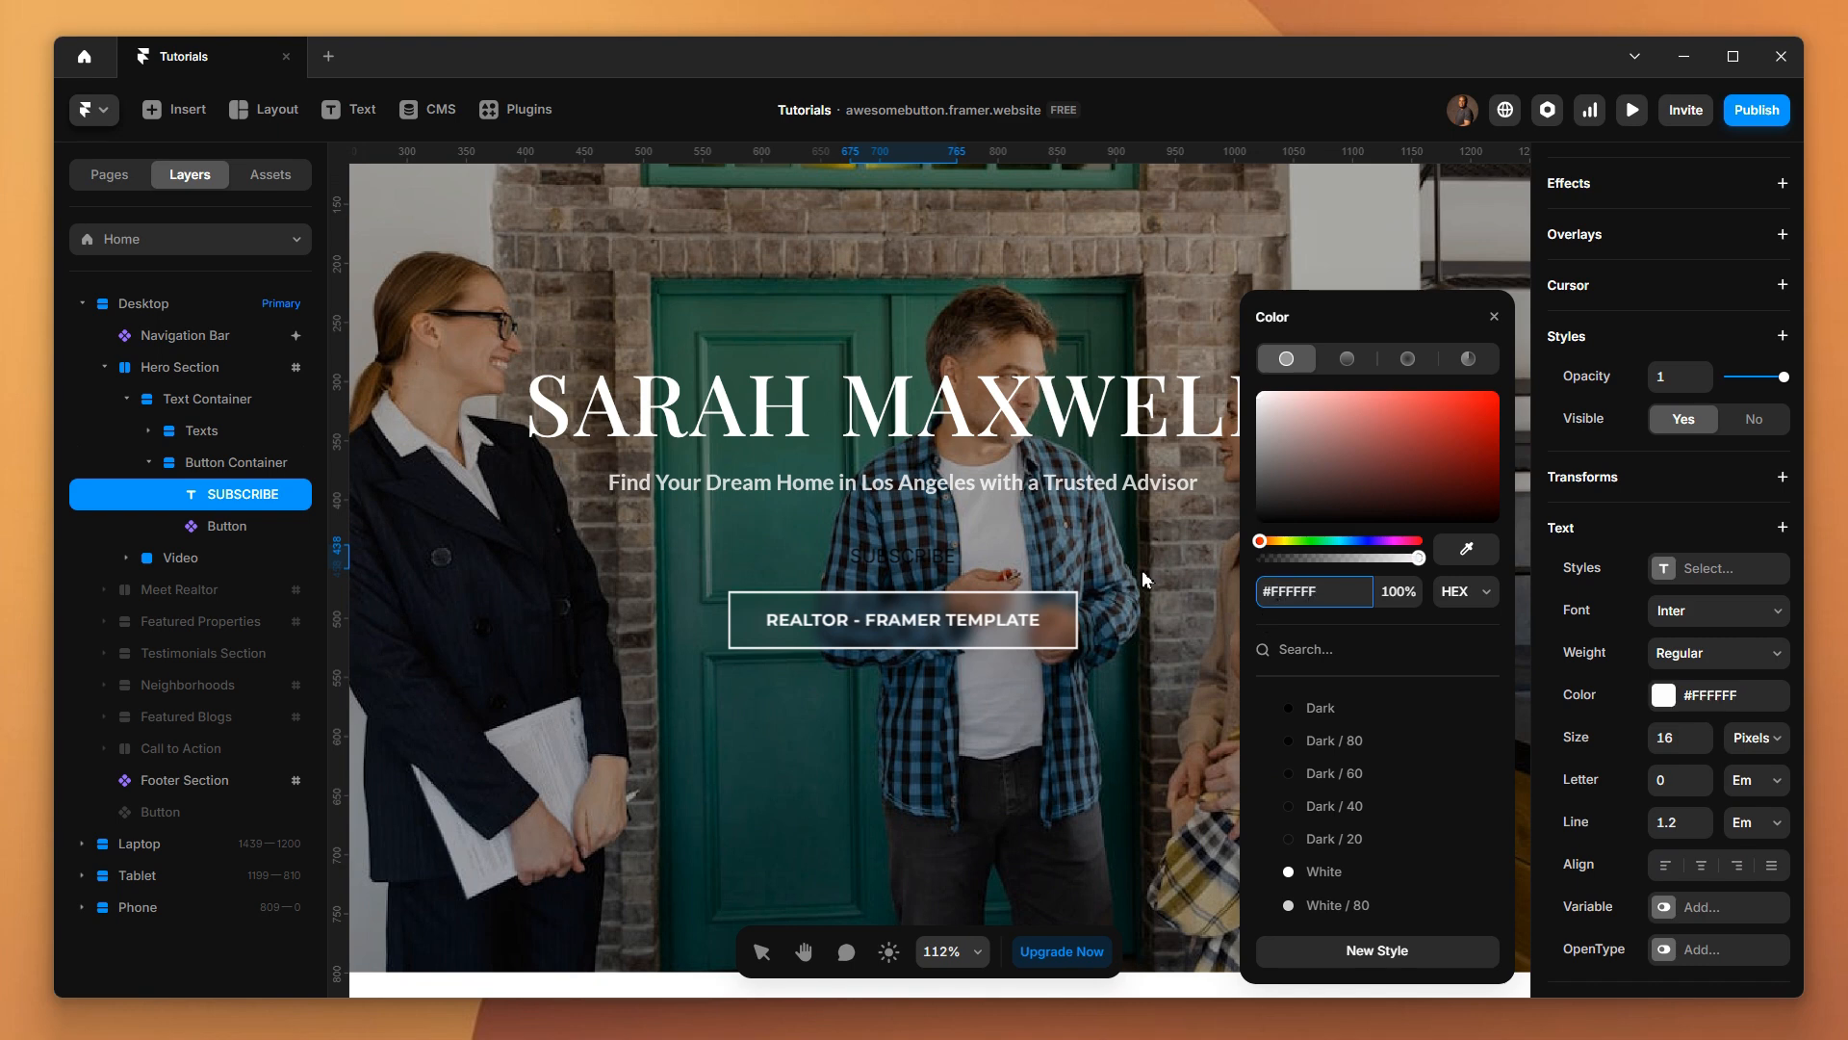
{"action": "left_click", "coordinate": [1008, 639]}
{"action": "left_click", "coordinate": [1294, 595]}
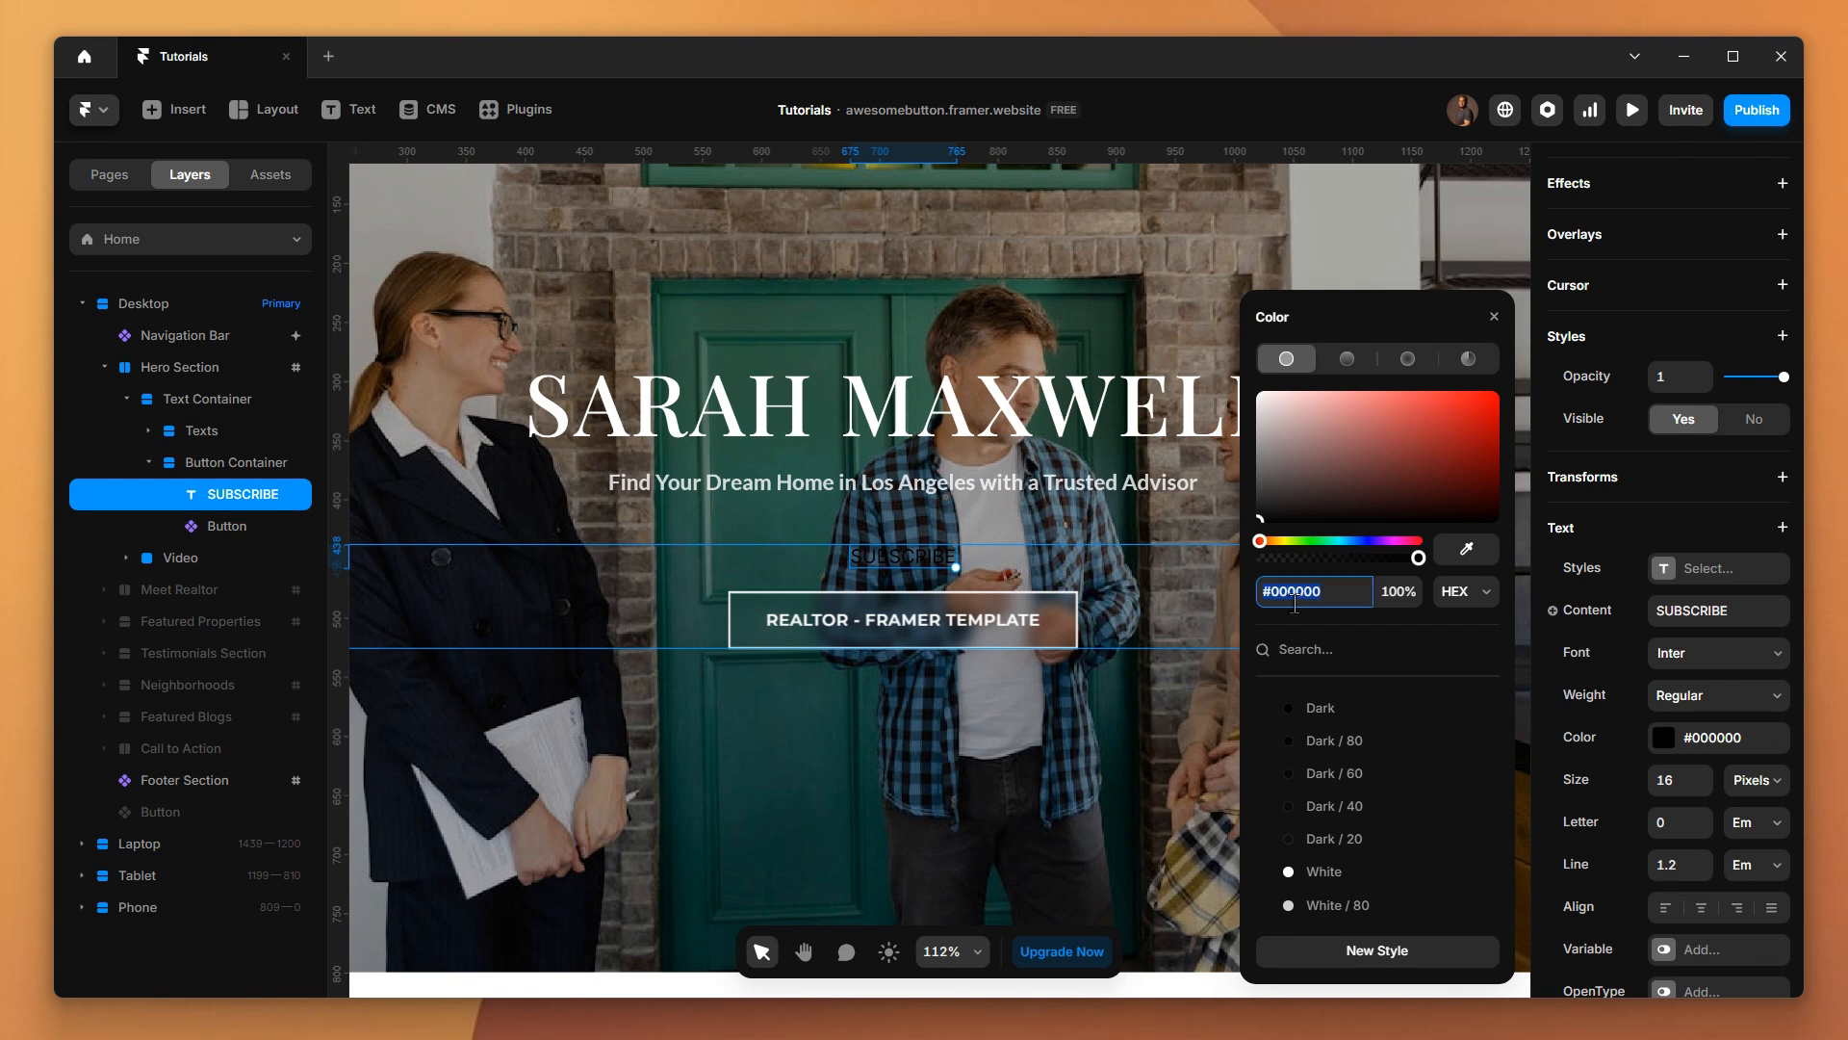
{"action": "type", "text": "FFFFFF"}
{"action": "key", "text": "Return"}
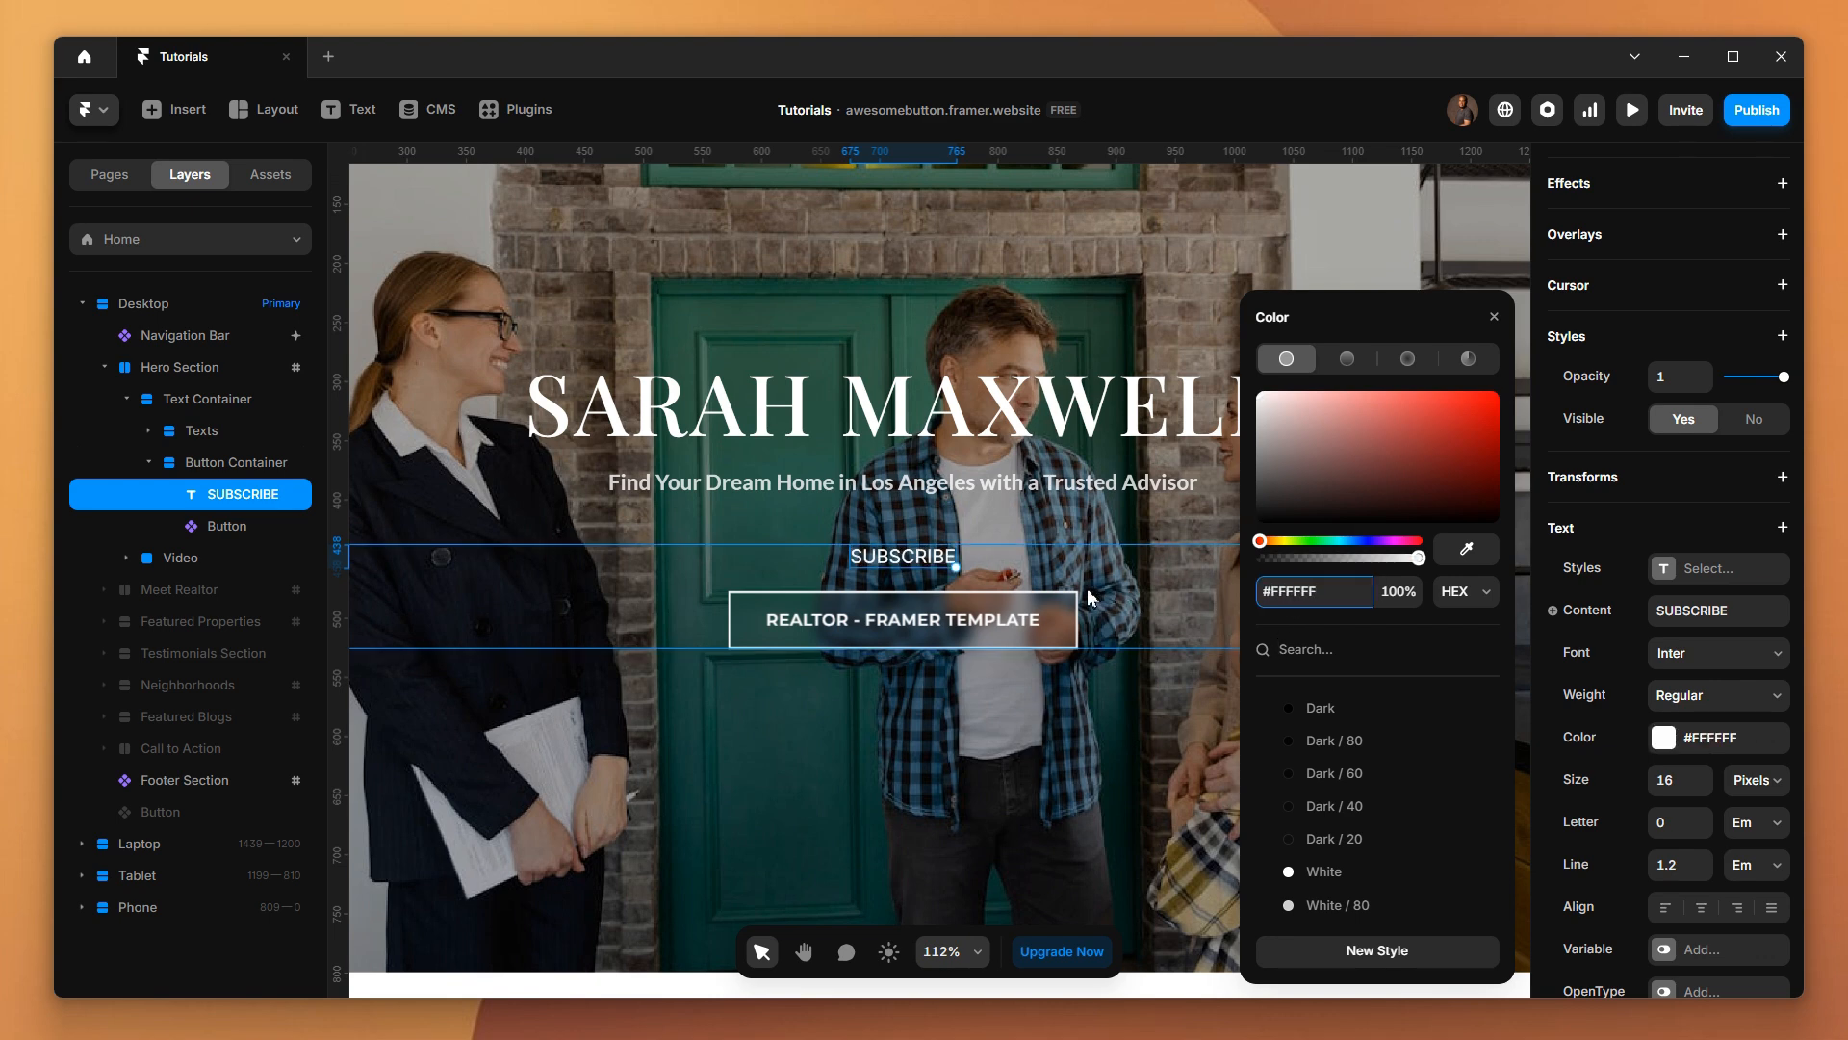
{"action": "left_click", "coordinate": [1078, 579]}
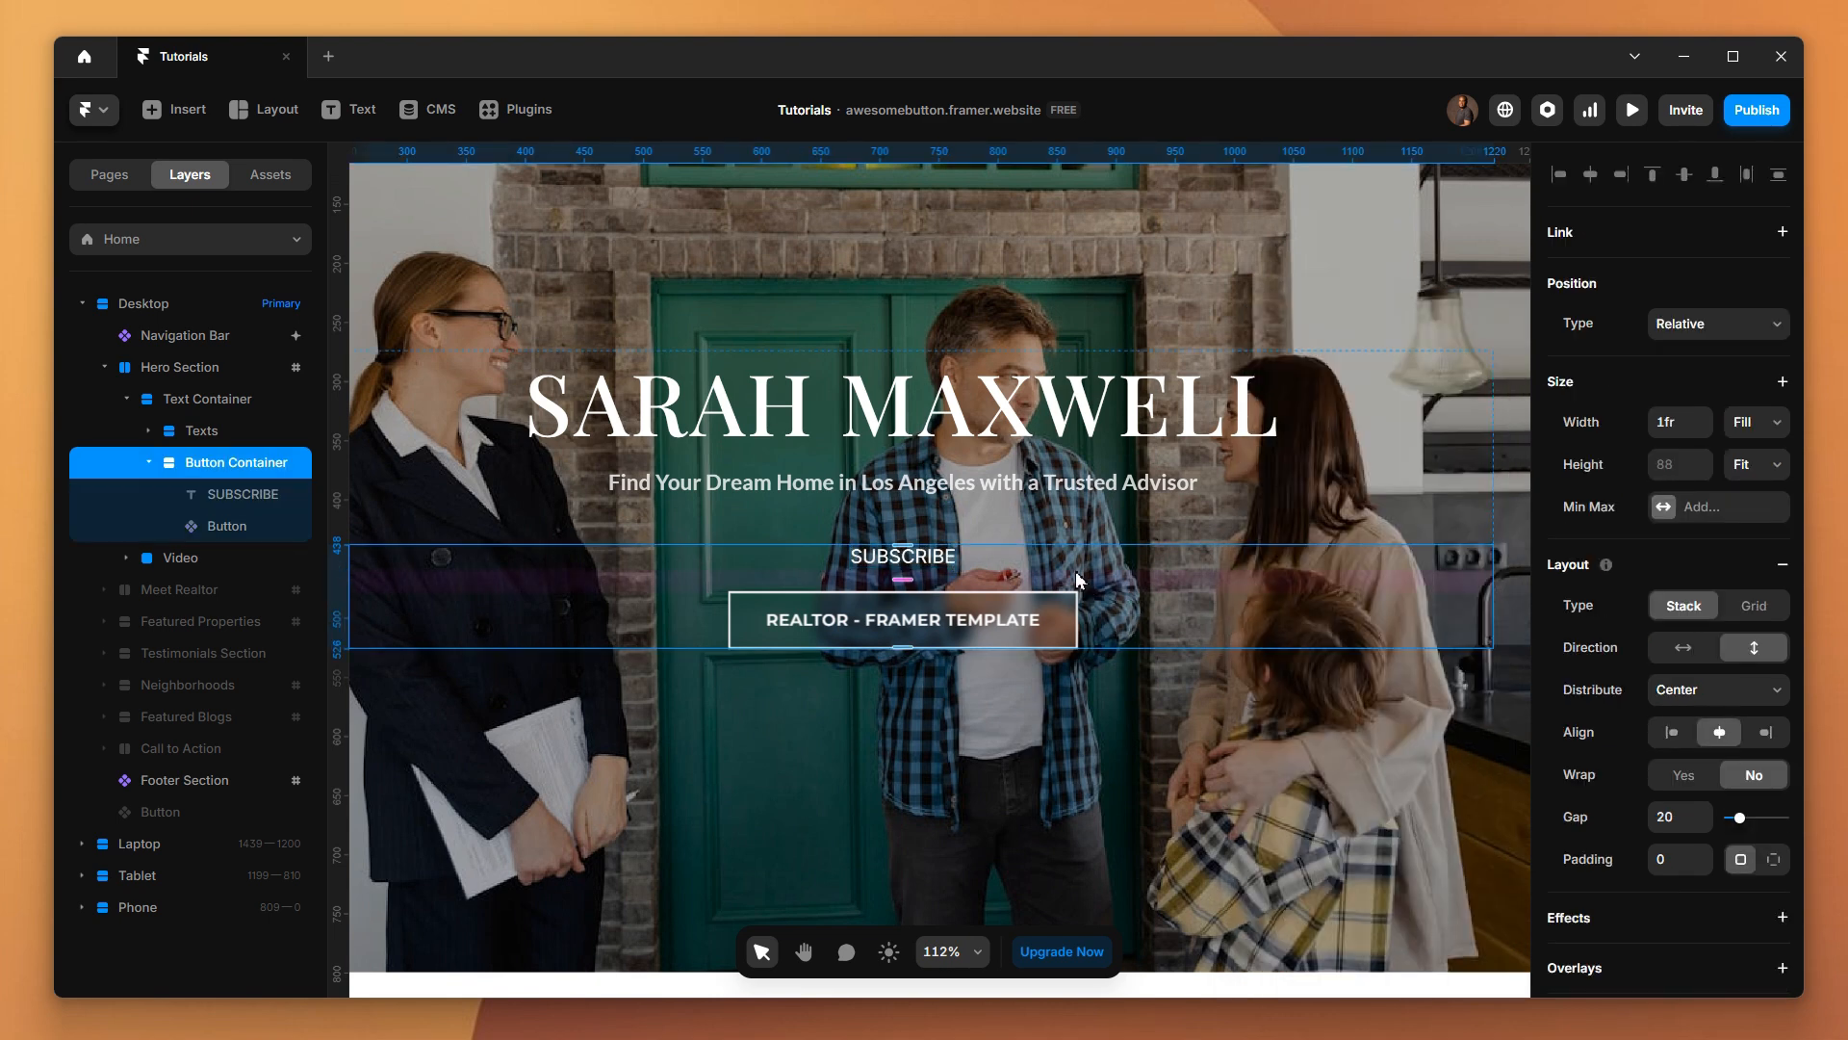
Set the SUBSCRIBE text's font to Montserrat, weight Semibold, at a size of 14 pixels
{"action": "left_click", "coordinate": [919, 563]}
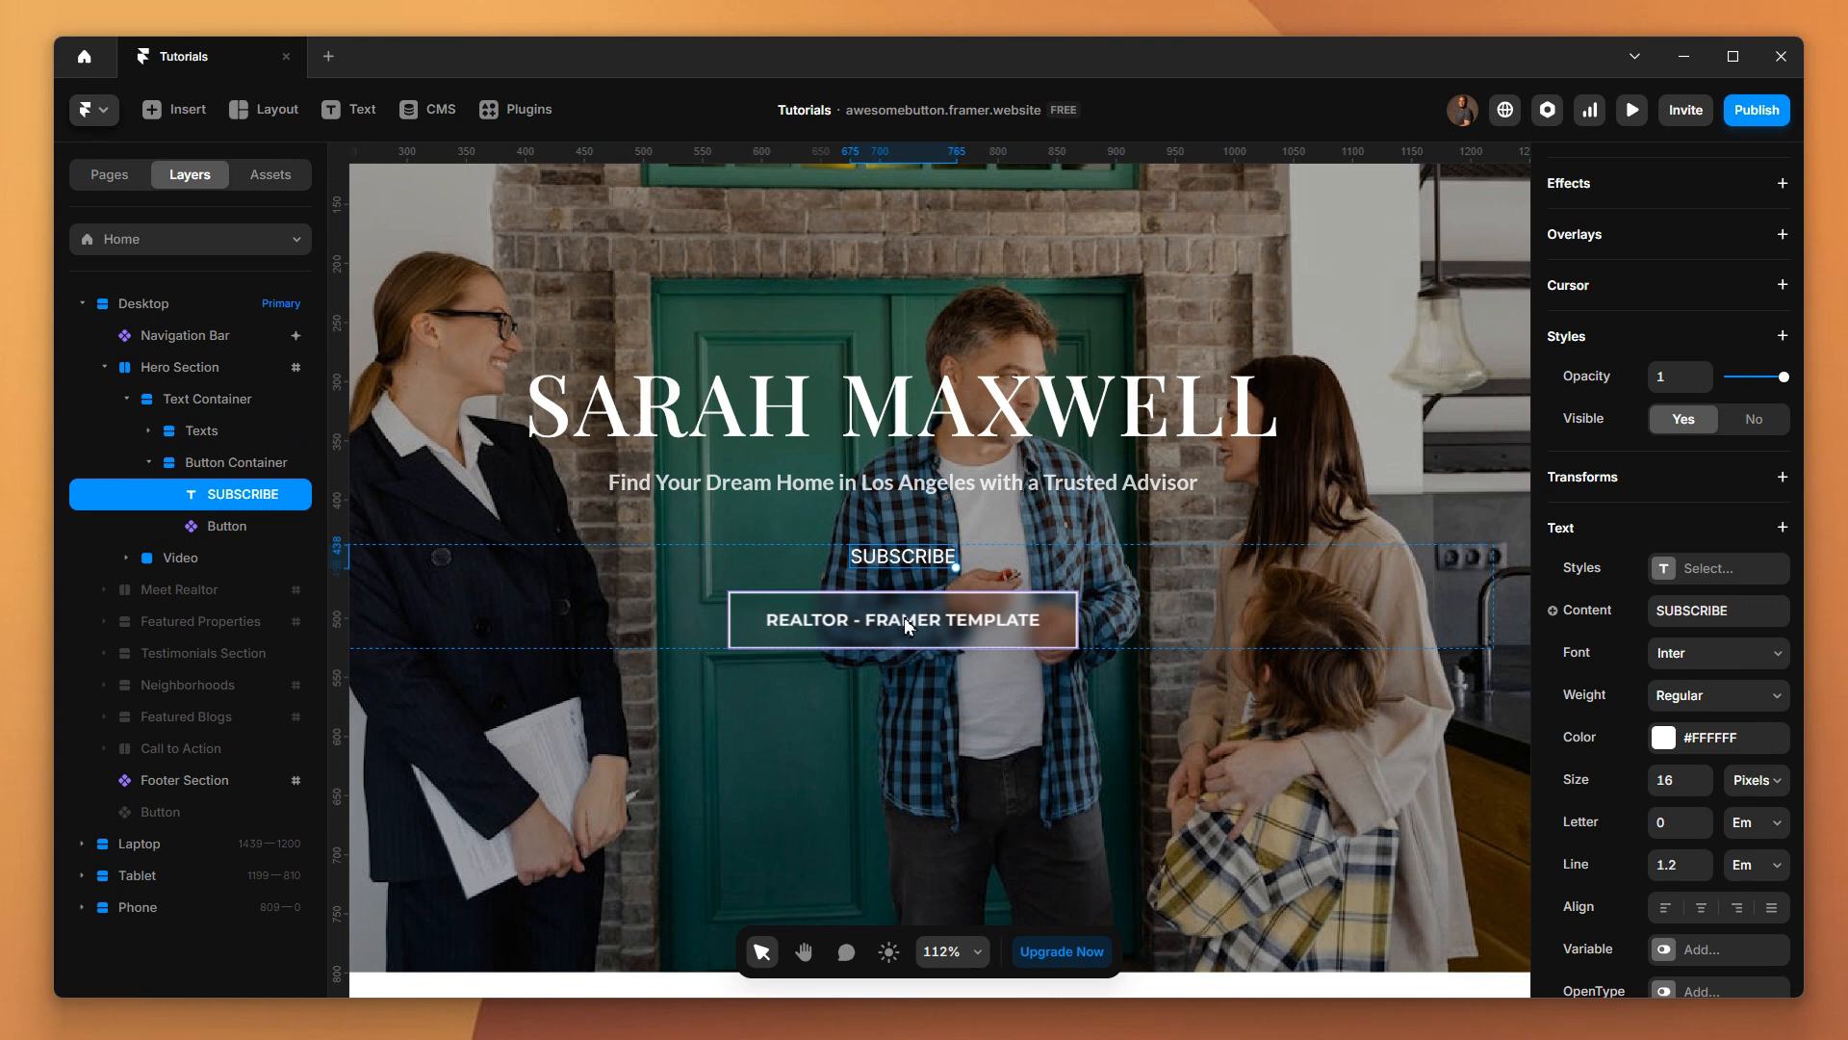
{"action": "left_click", "coordinate": [1717, 654]}
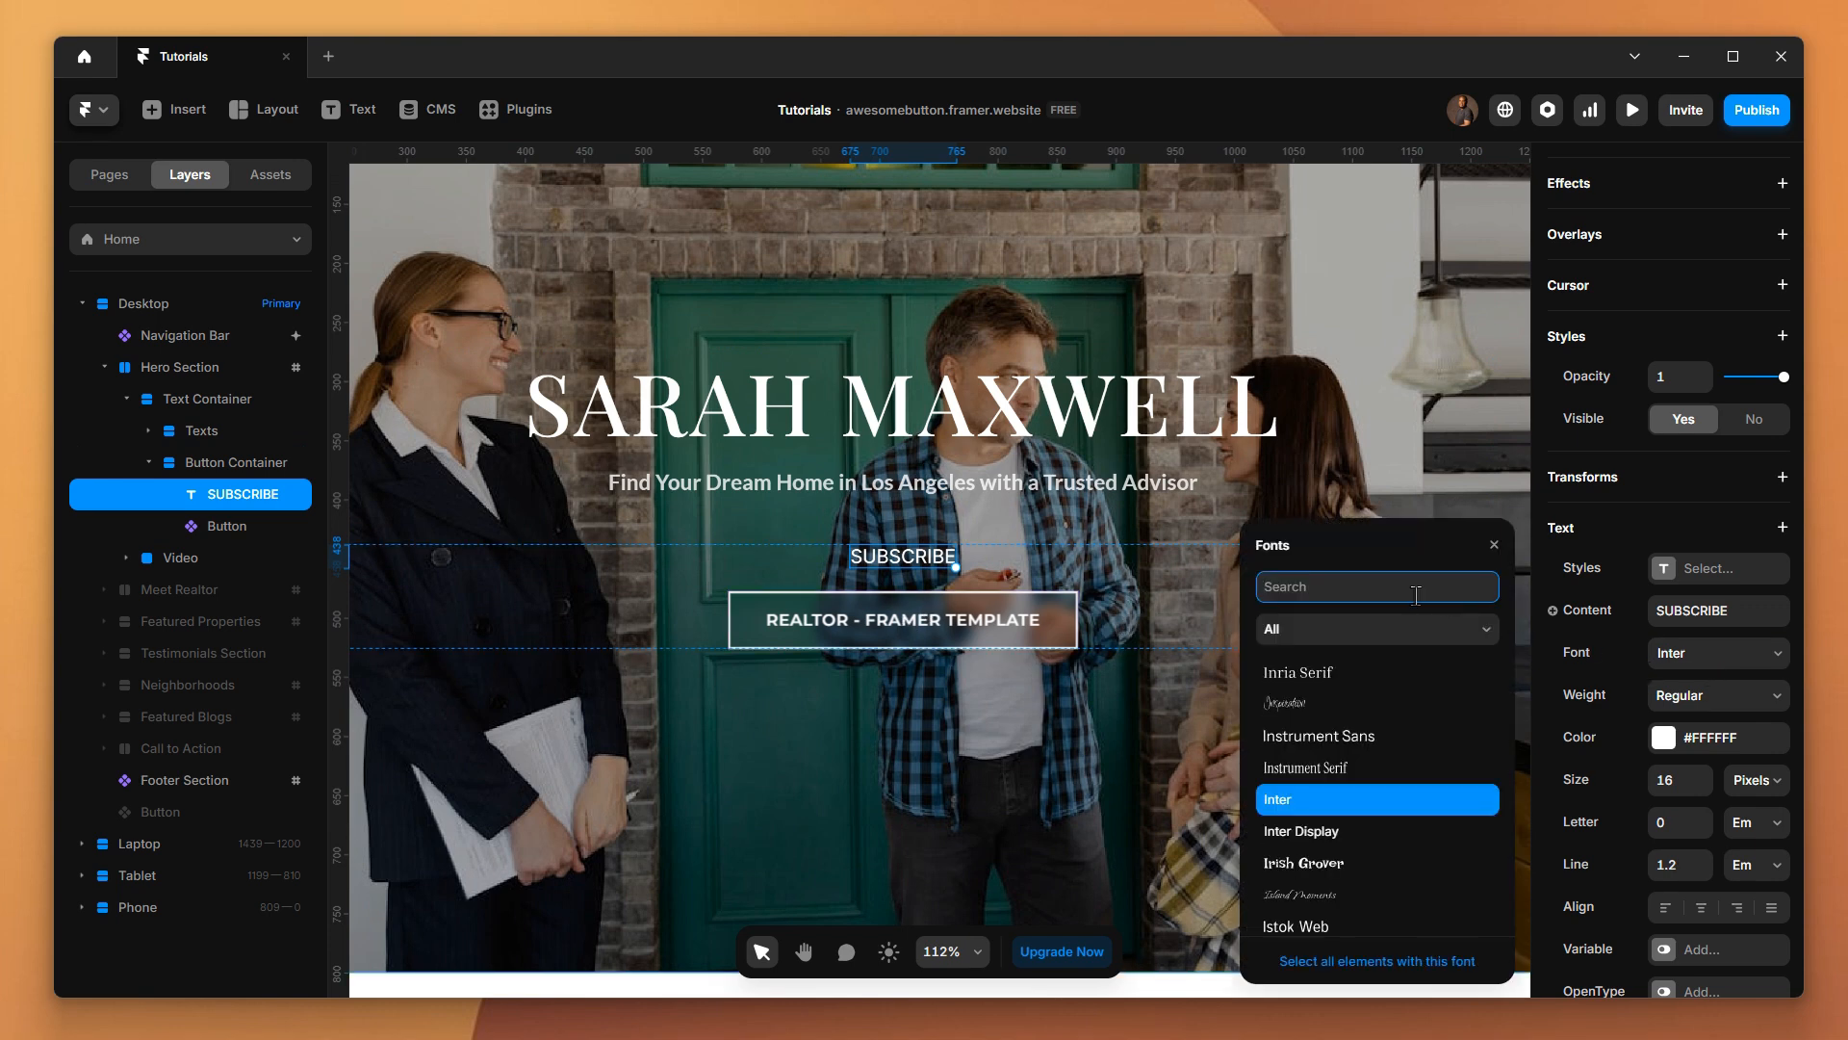
{"action": "type", "text": "MONT"}
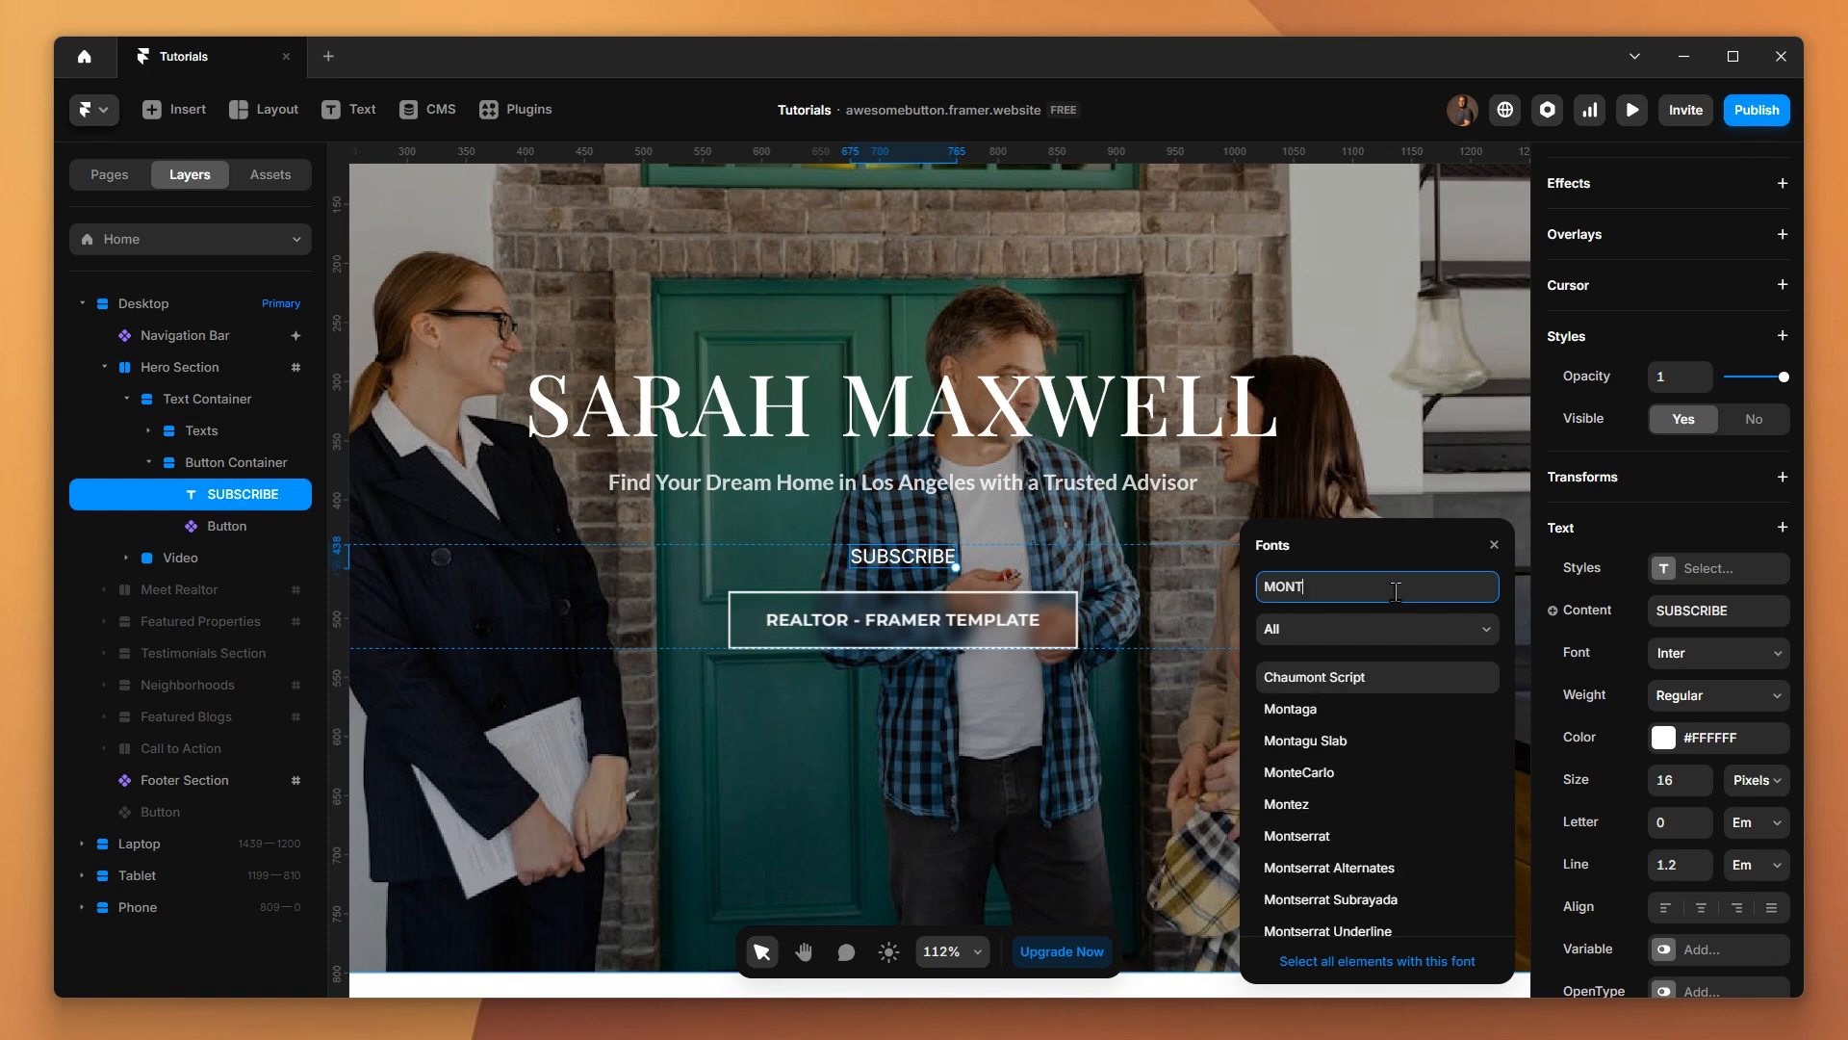
{"action": "left_click", "coordinate": [1338, 835]}
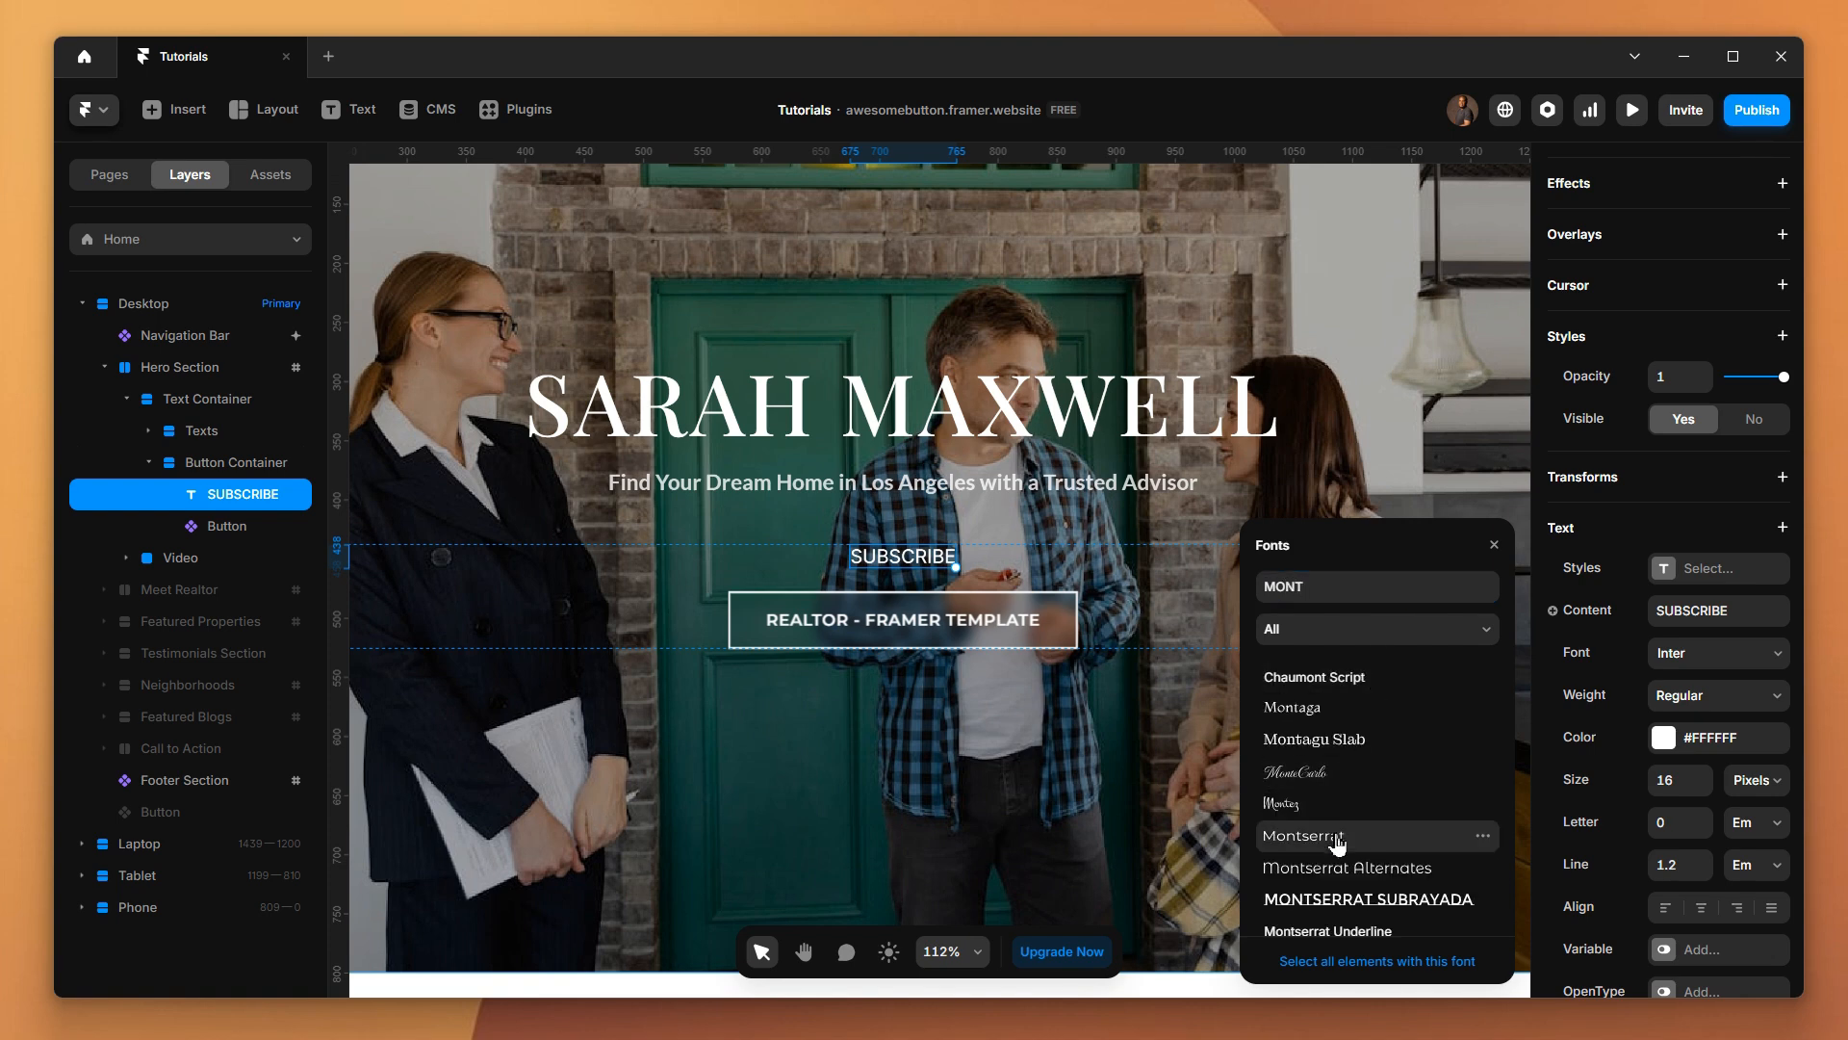
{"action": "left_click", "coordinate": [1684, 696]}
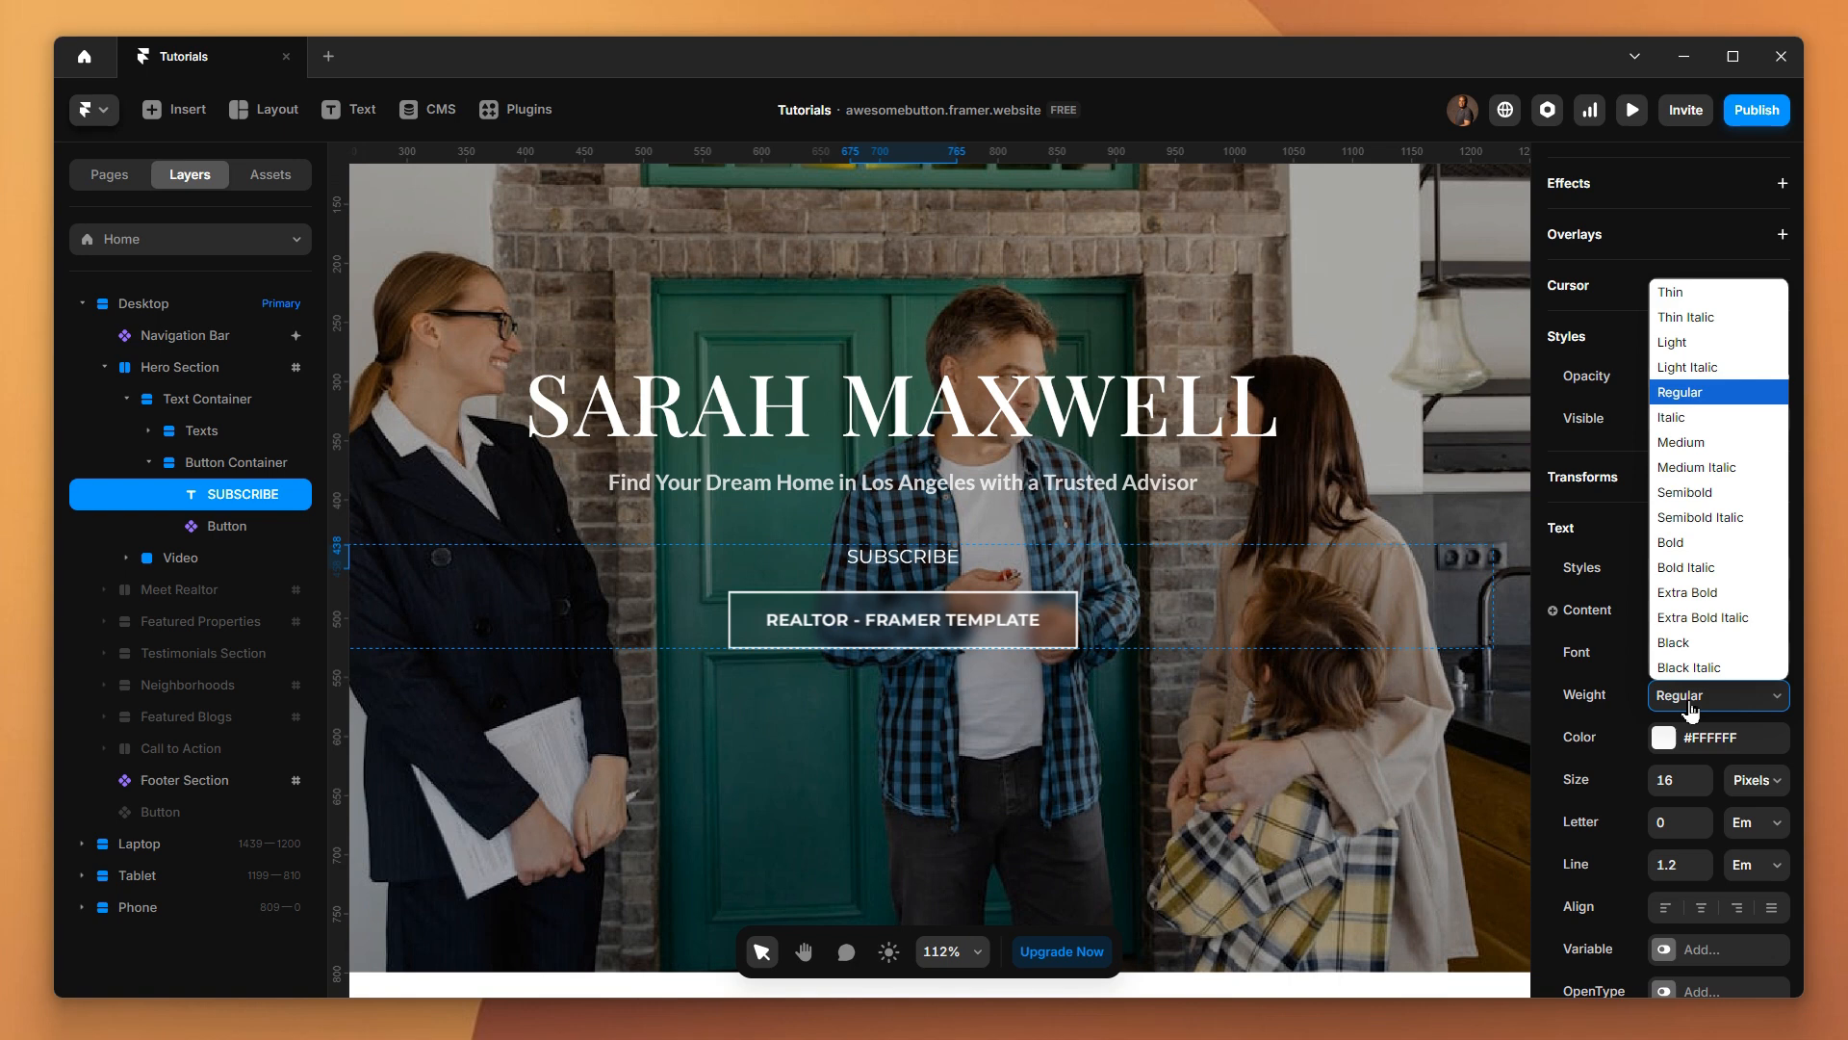
{"action": "left_click", "coordinate": [1687, 492]}
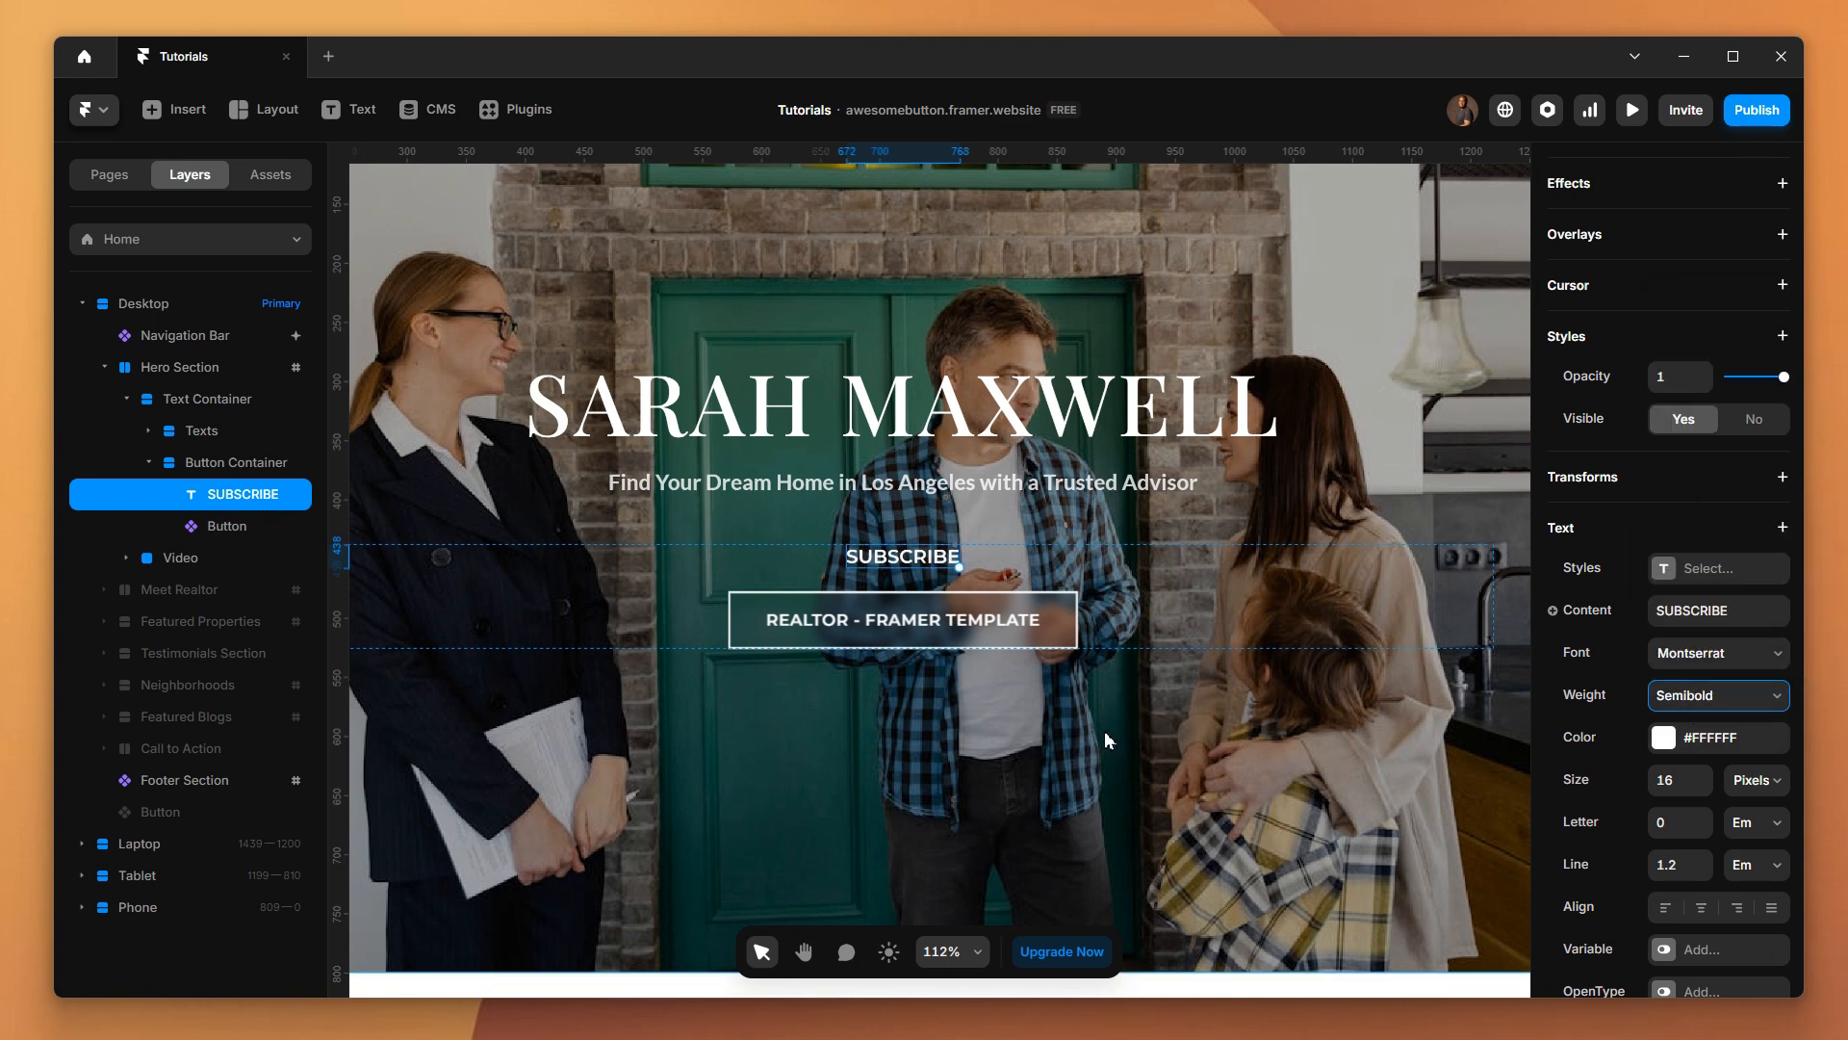
{"action": "left_click", "coordinate": [1682, 787]}
{"action": "type", "text": "14"}
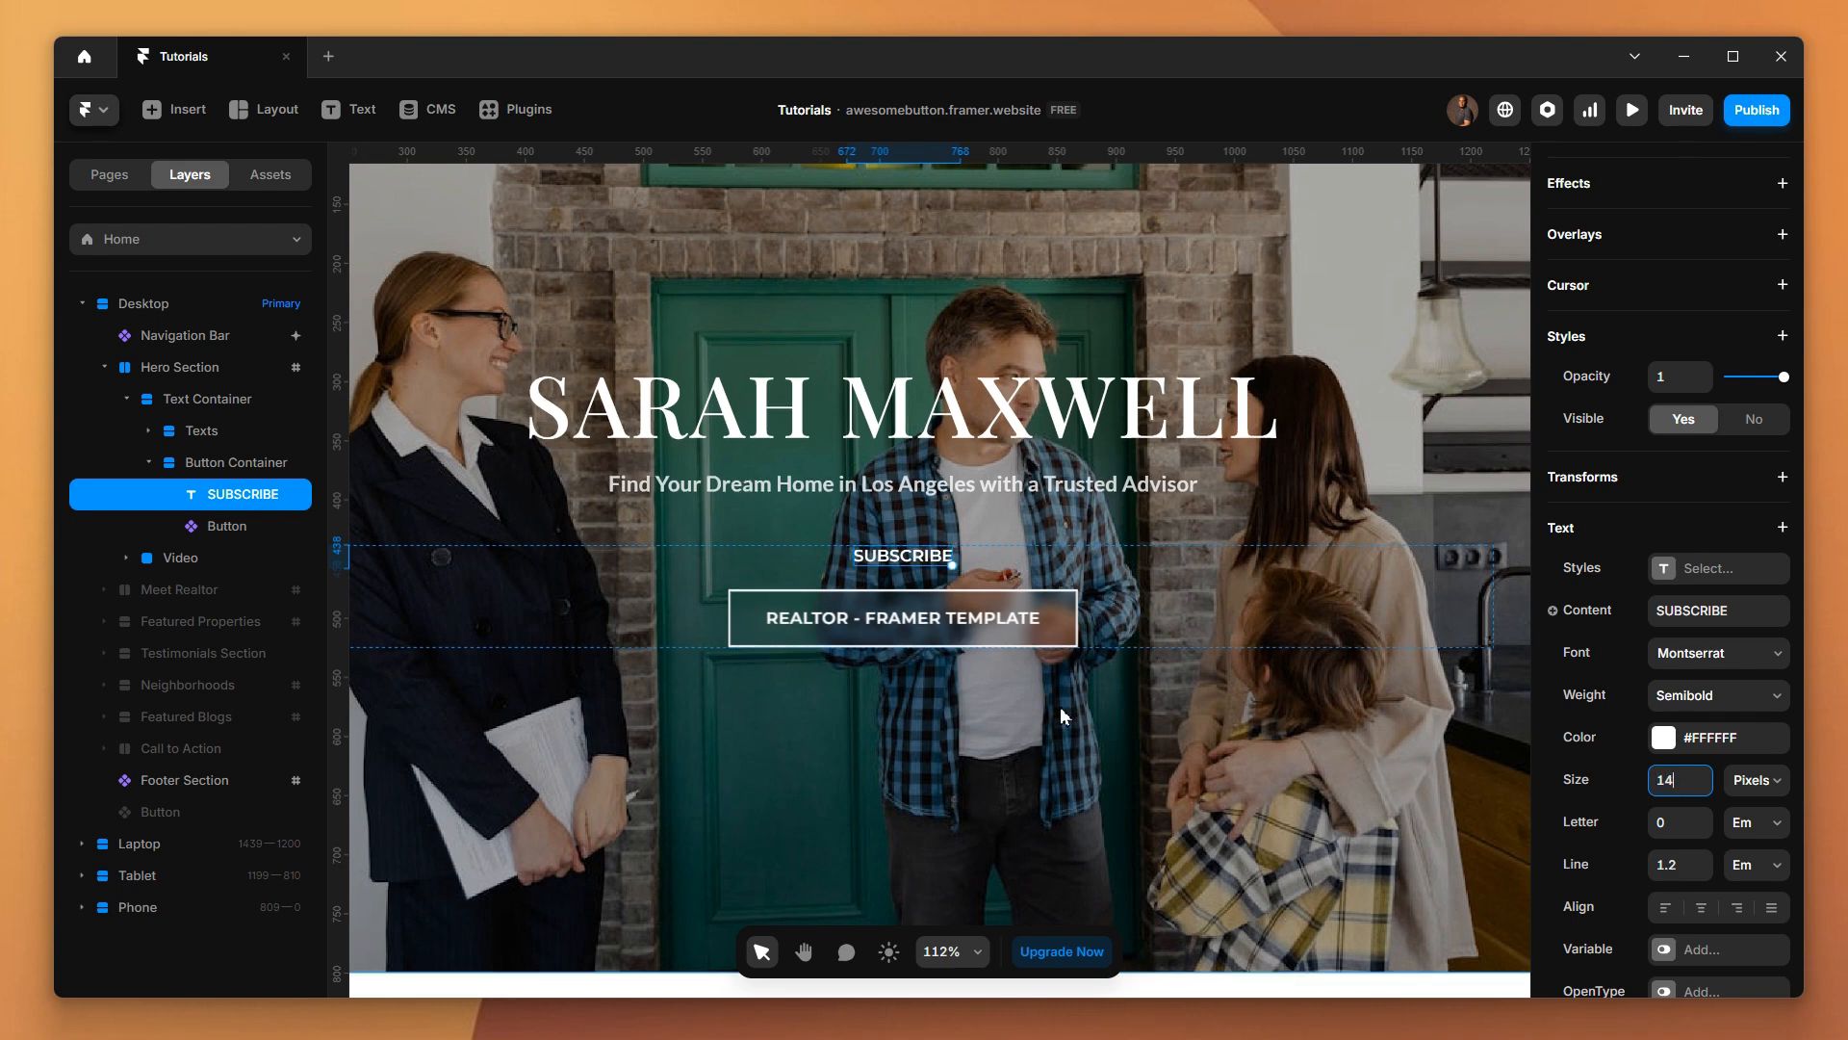
{"action": "left_click", "coordinate": [972, 692]}
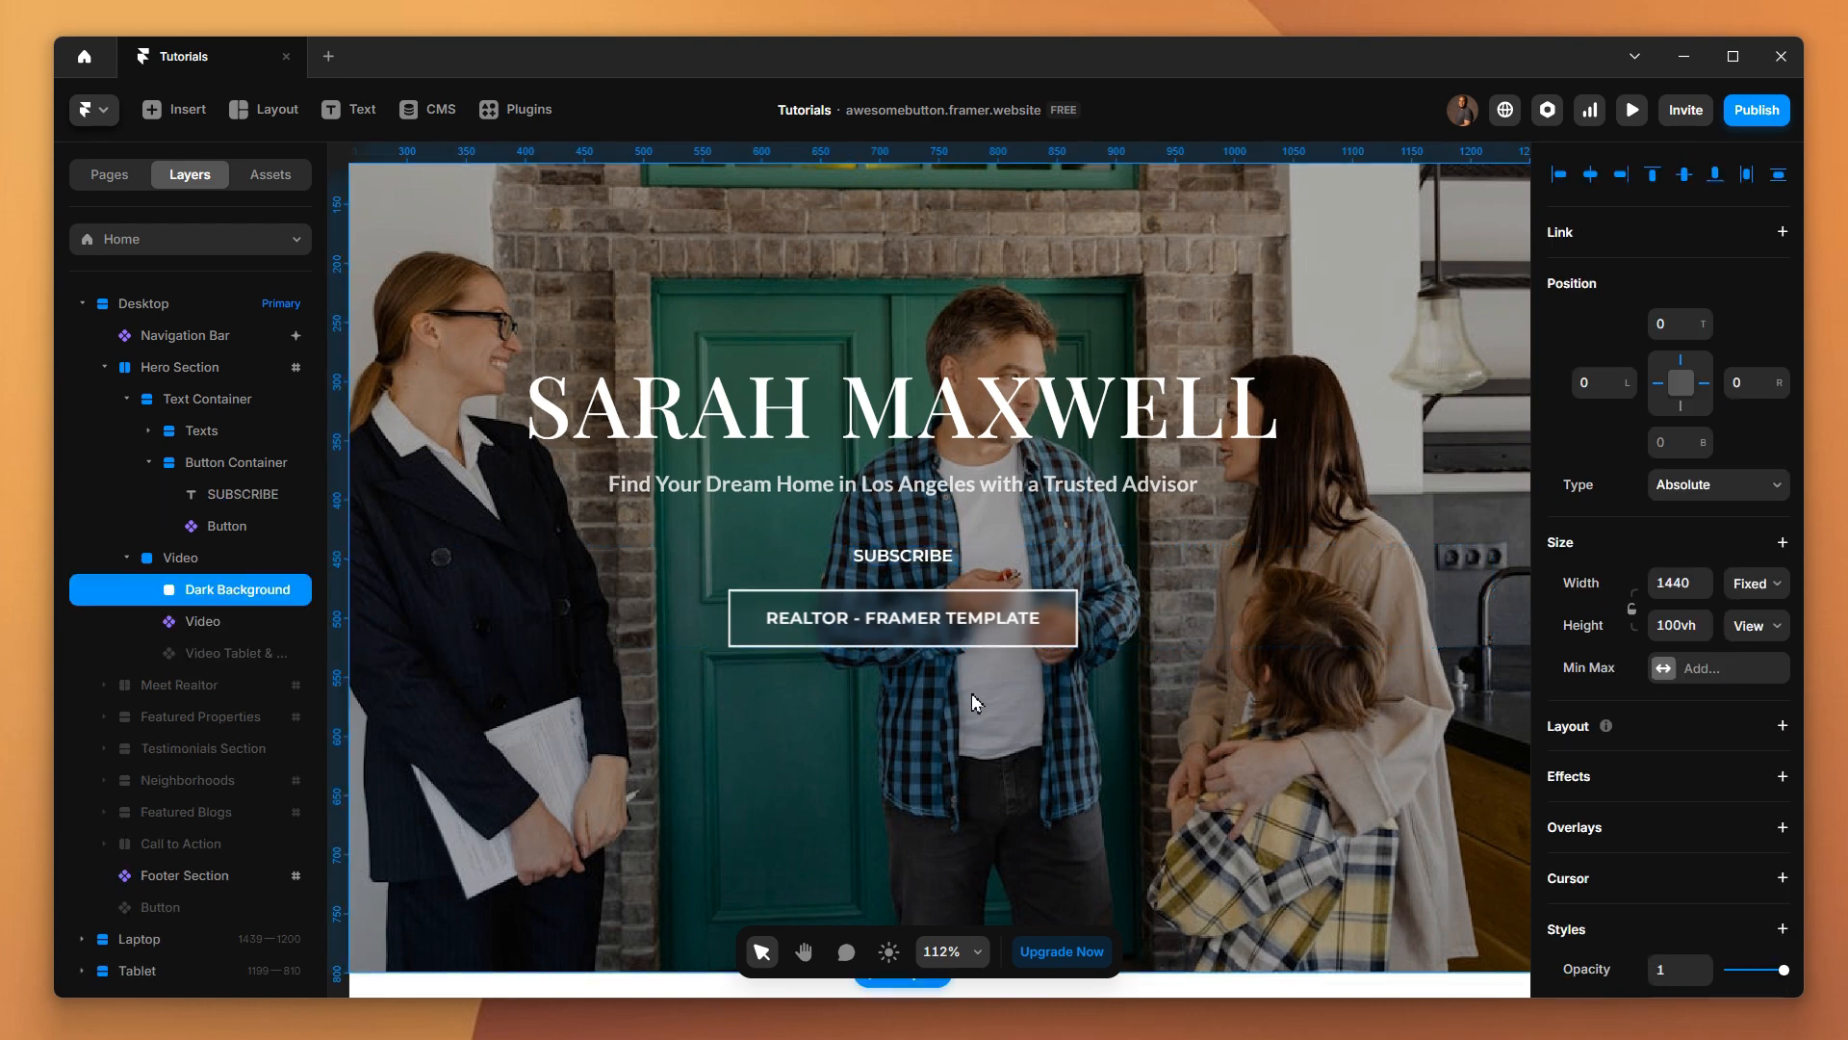
Wrap the SUBSCRIBE text in a stack and set the stack's width to Fit Content
{"action": "left_click", "coordinate": [906, 566]}
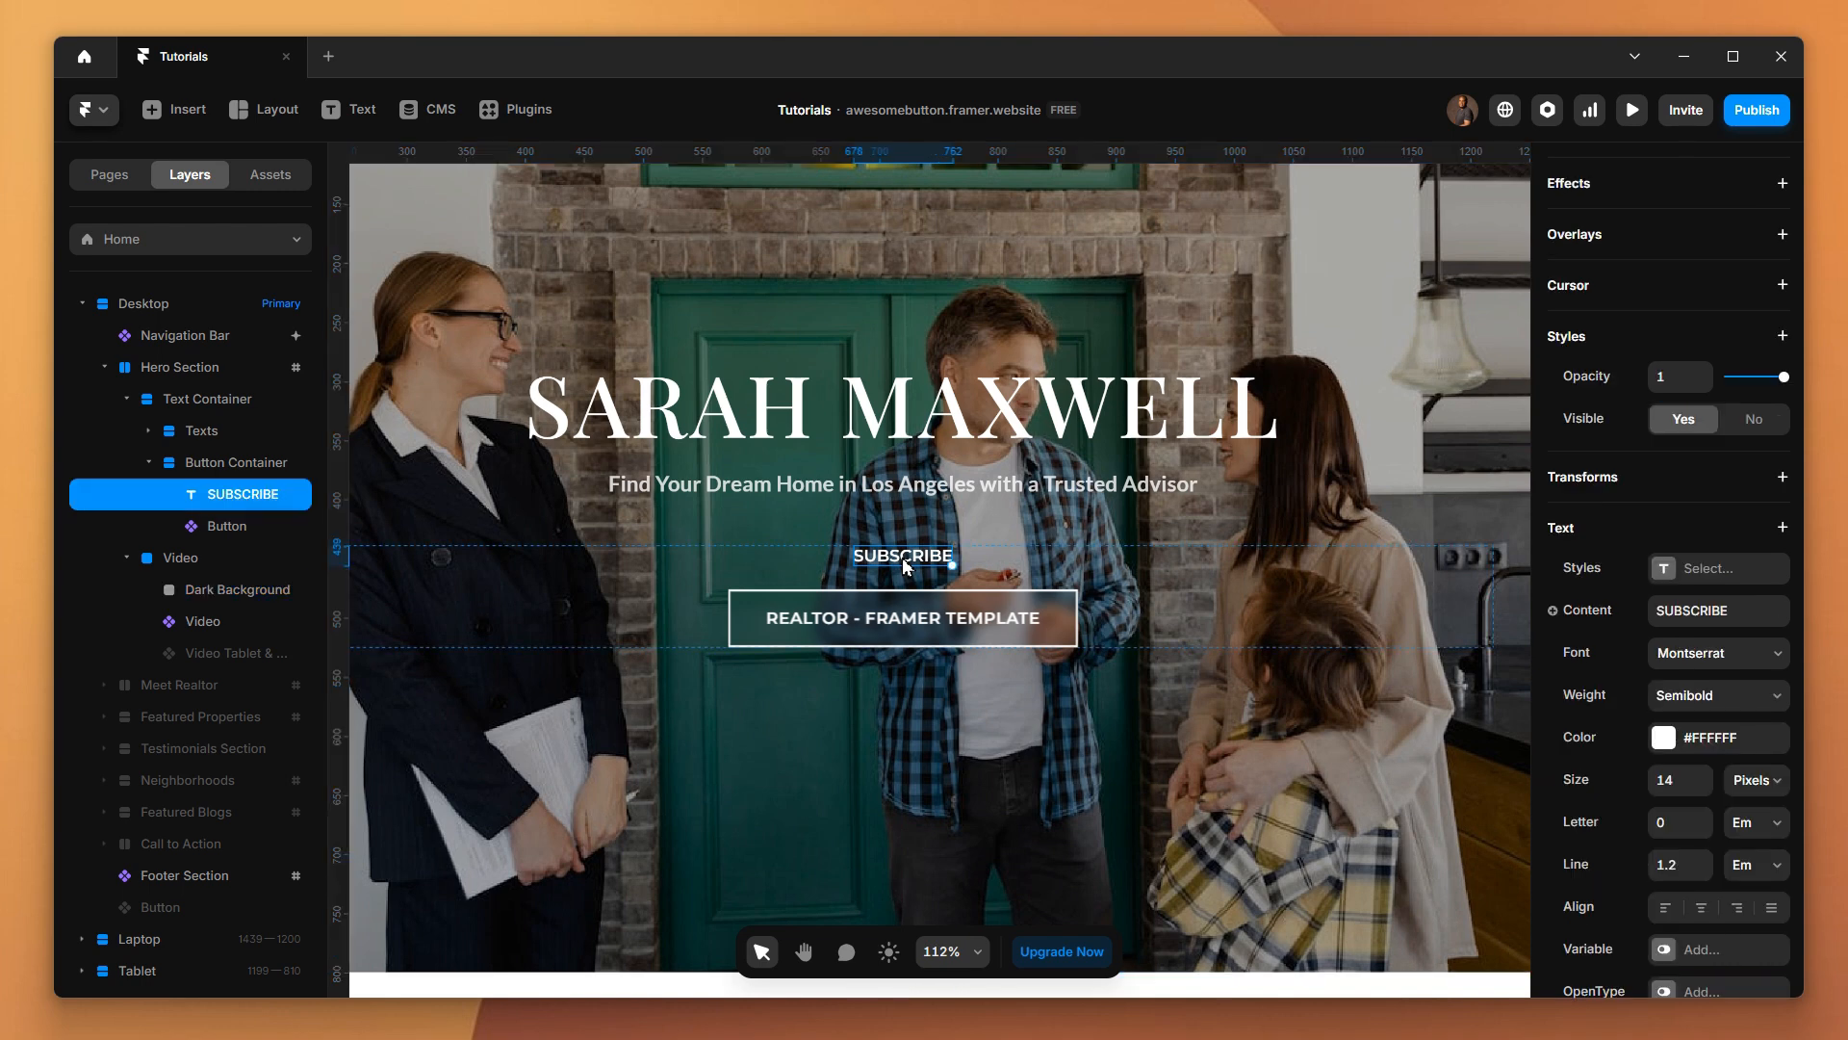
{"action": "right_click", "coordinate": [906, 567]}
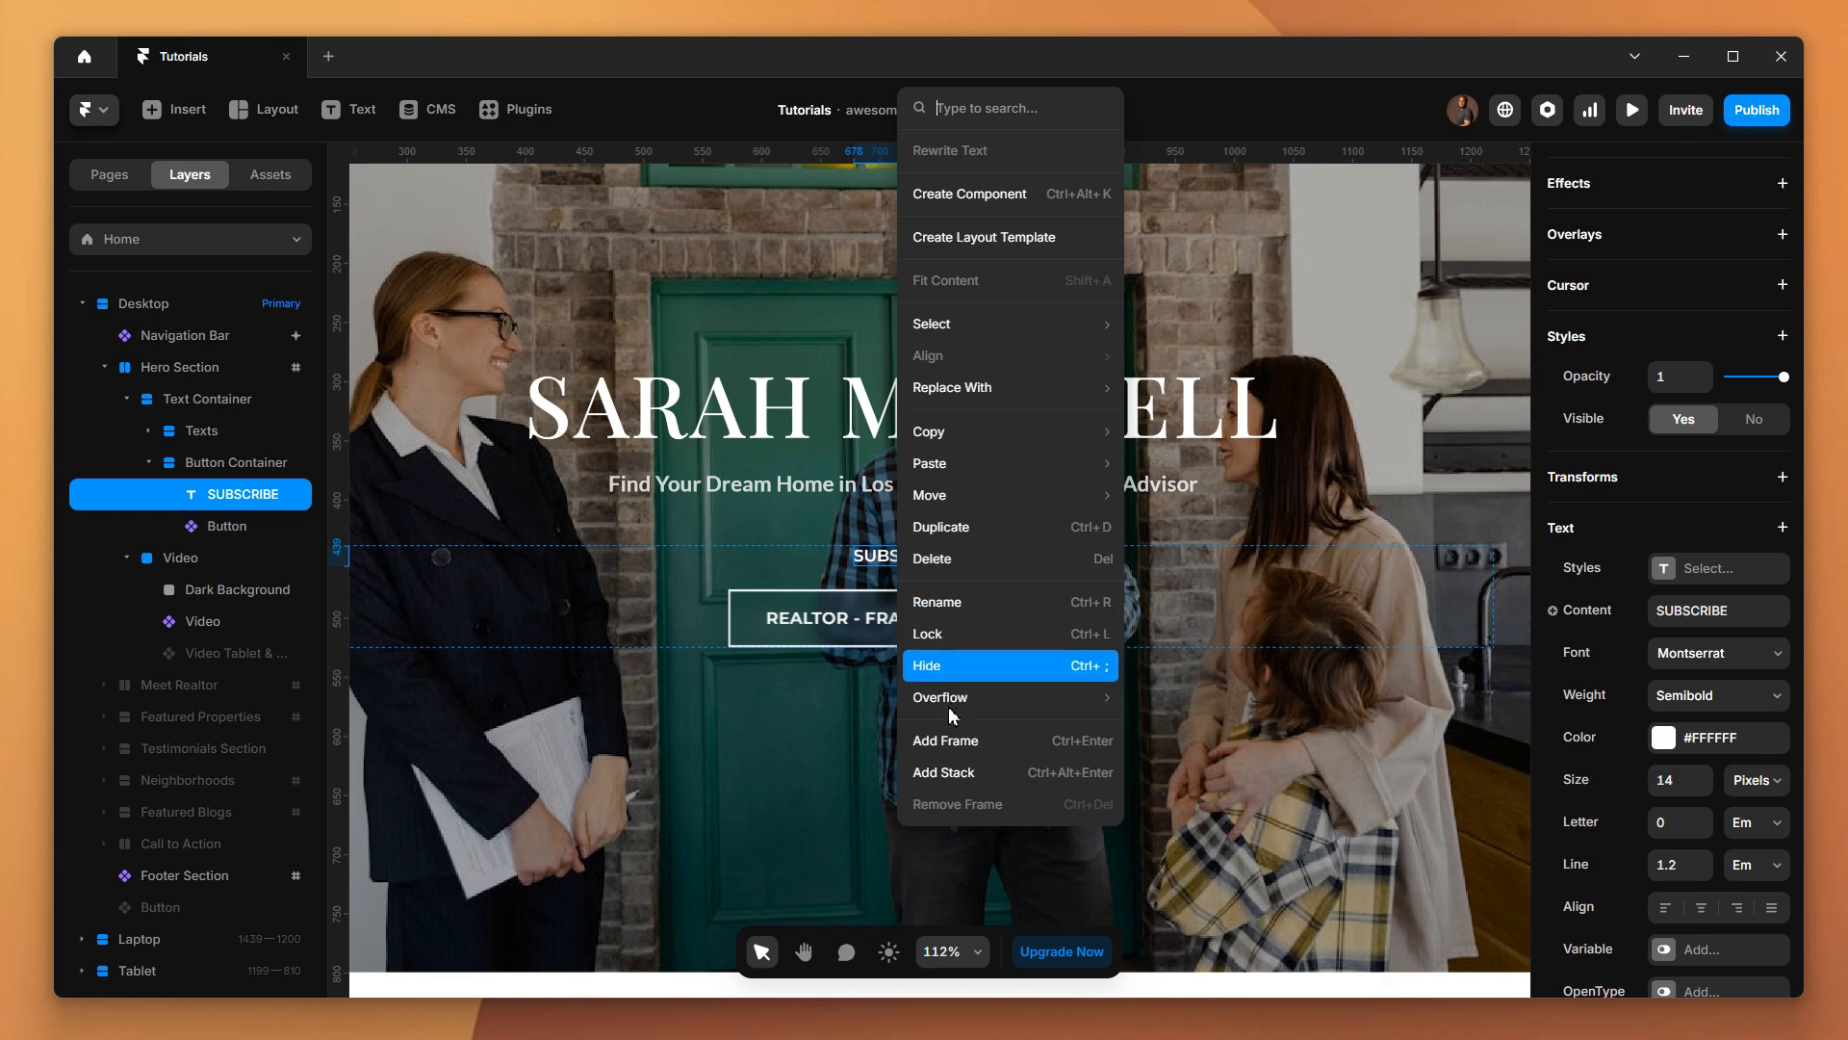
{"action": "left_click", "coordinate": [944, 772]}
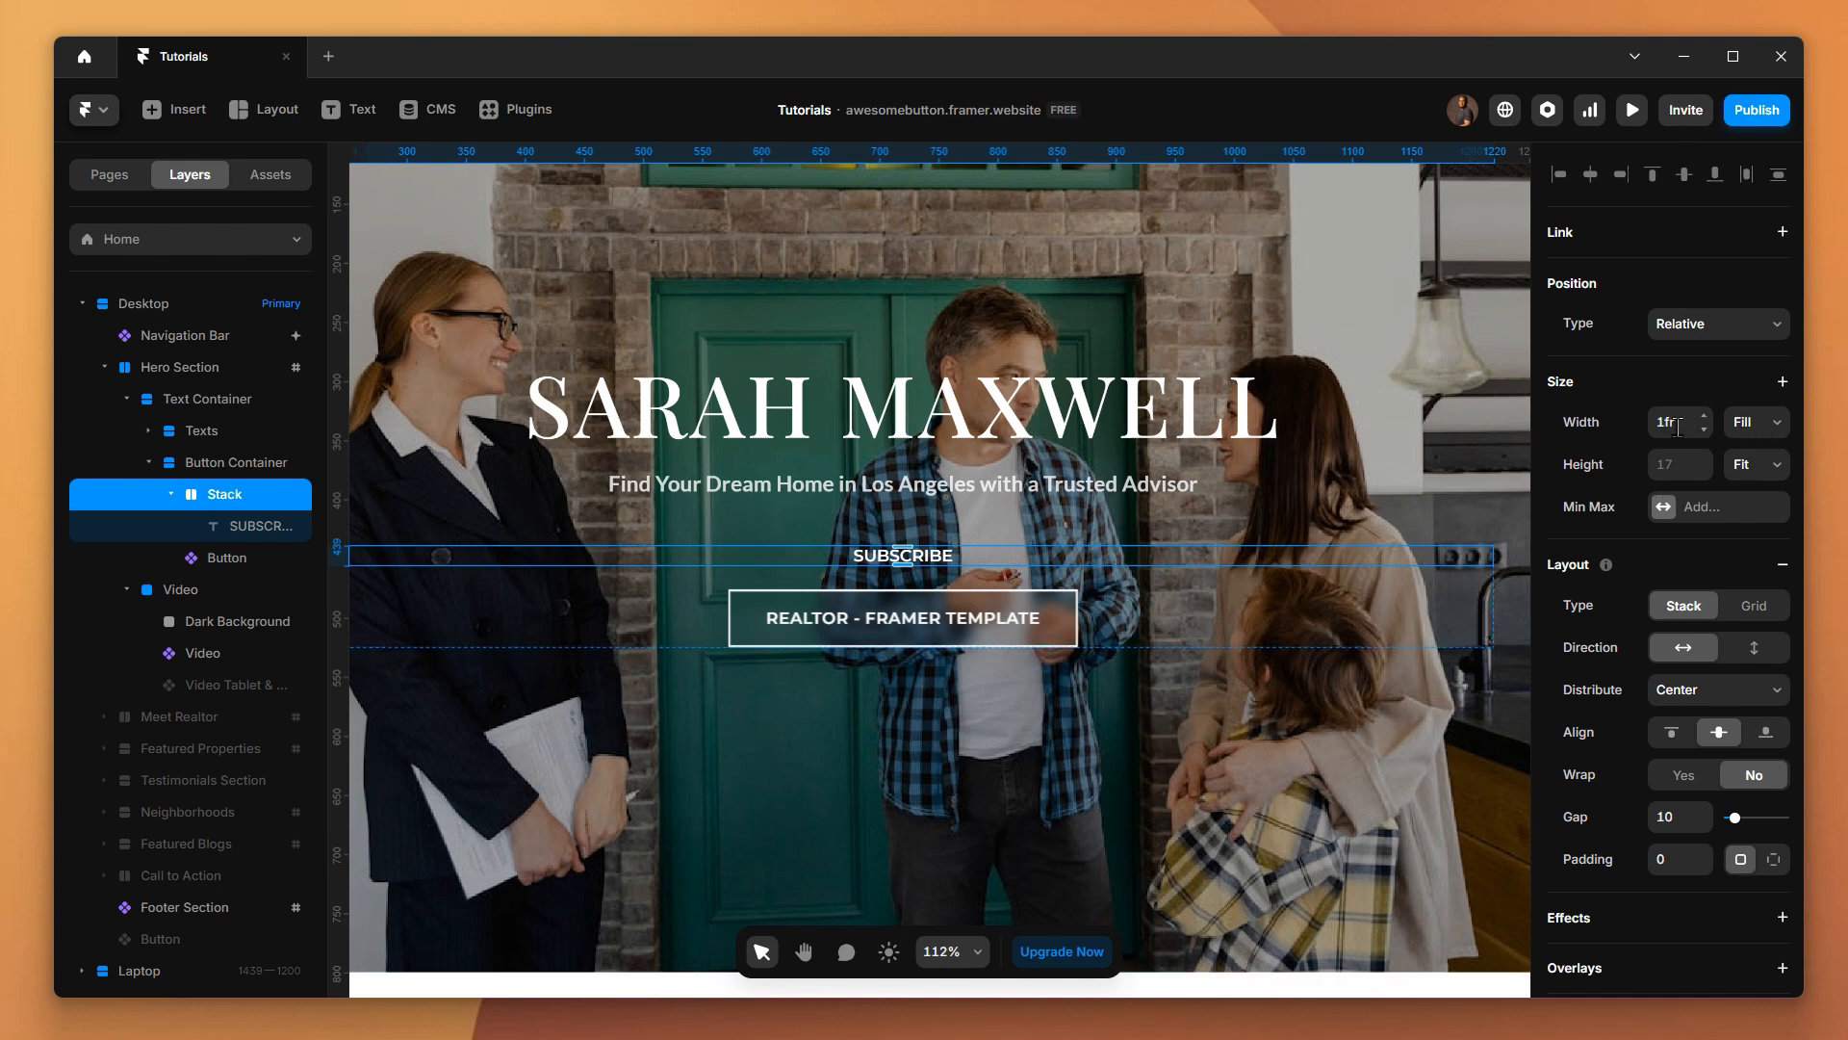
{"action": "left_click", "coordinate": [1750, 435]}
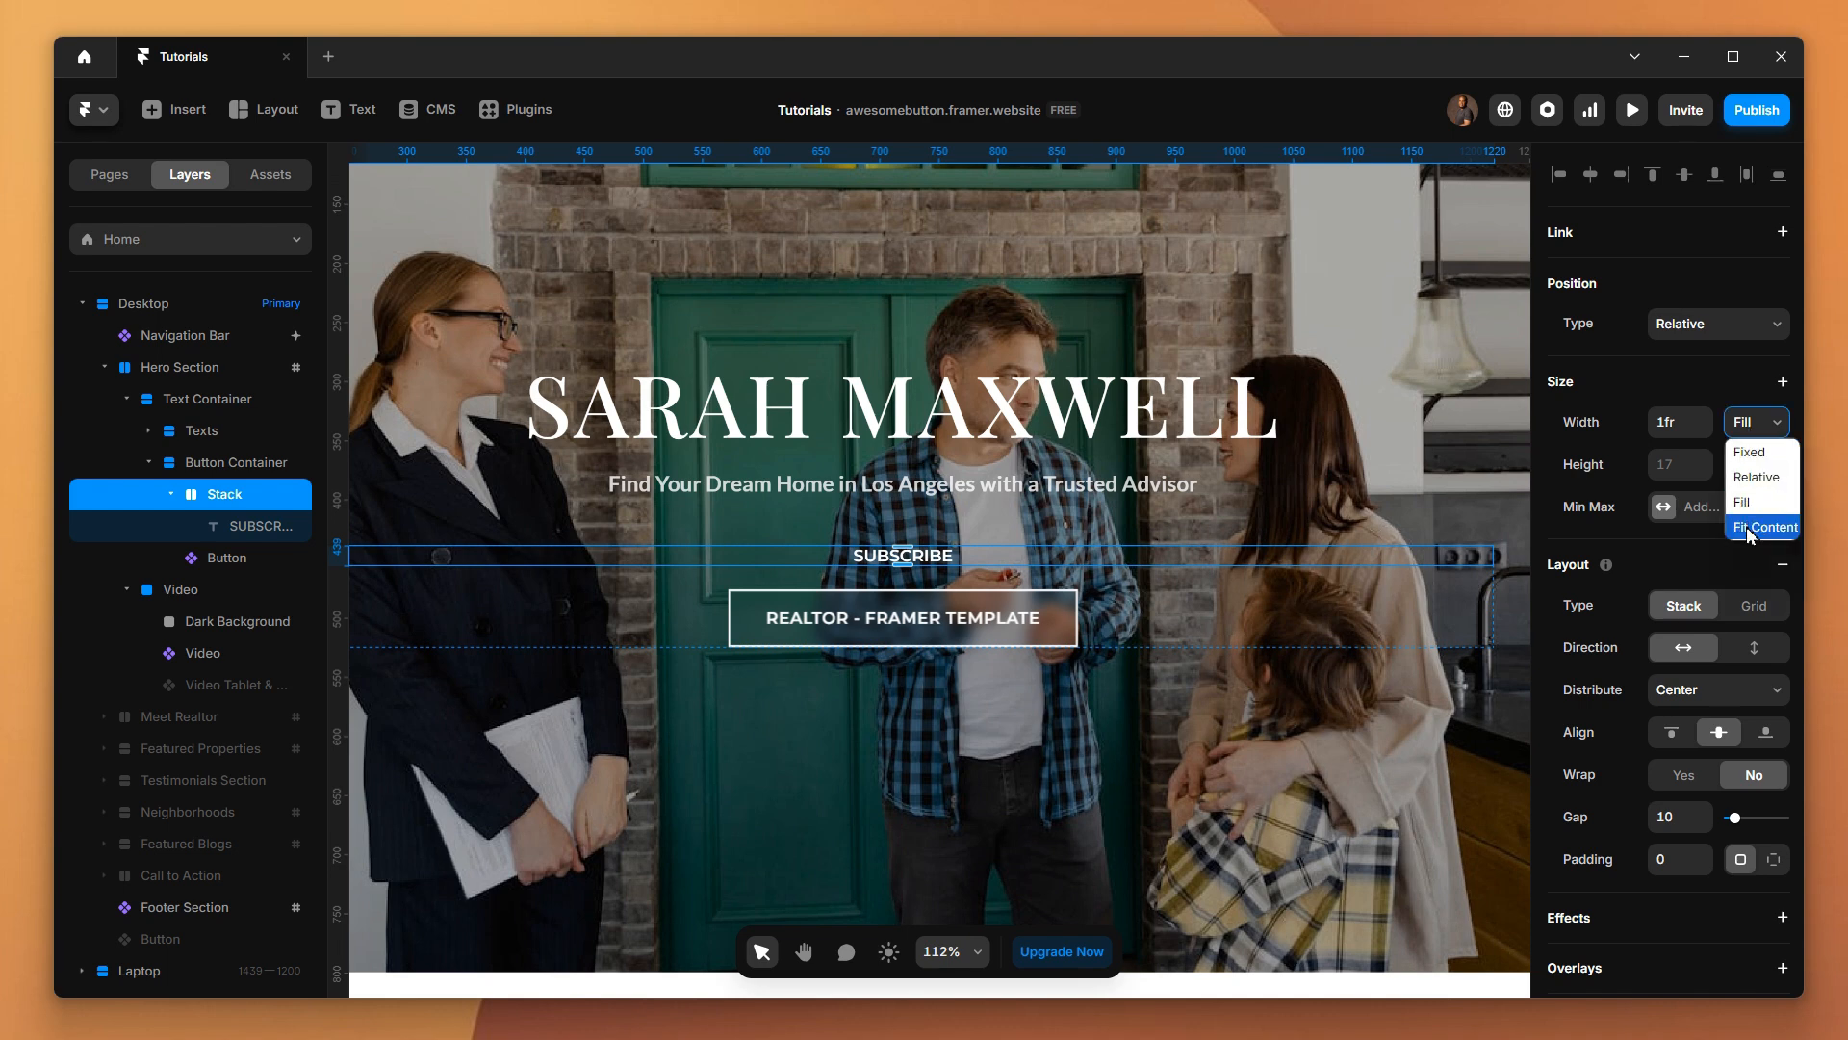
{"action": "left_click", "coordinate": [1749, 533]}
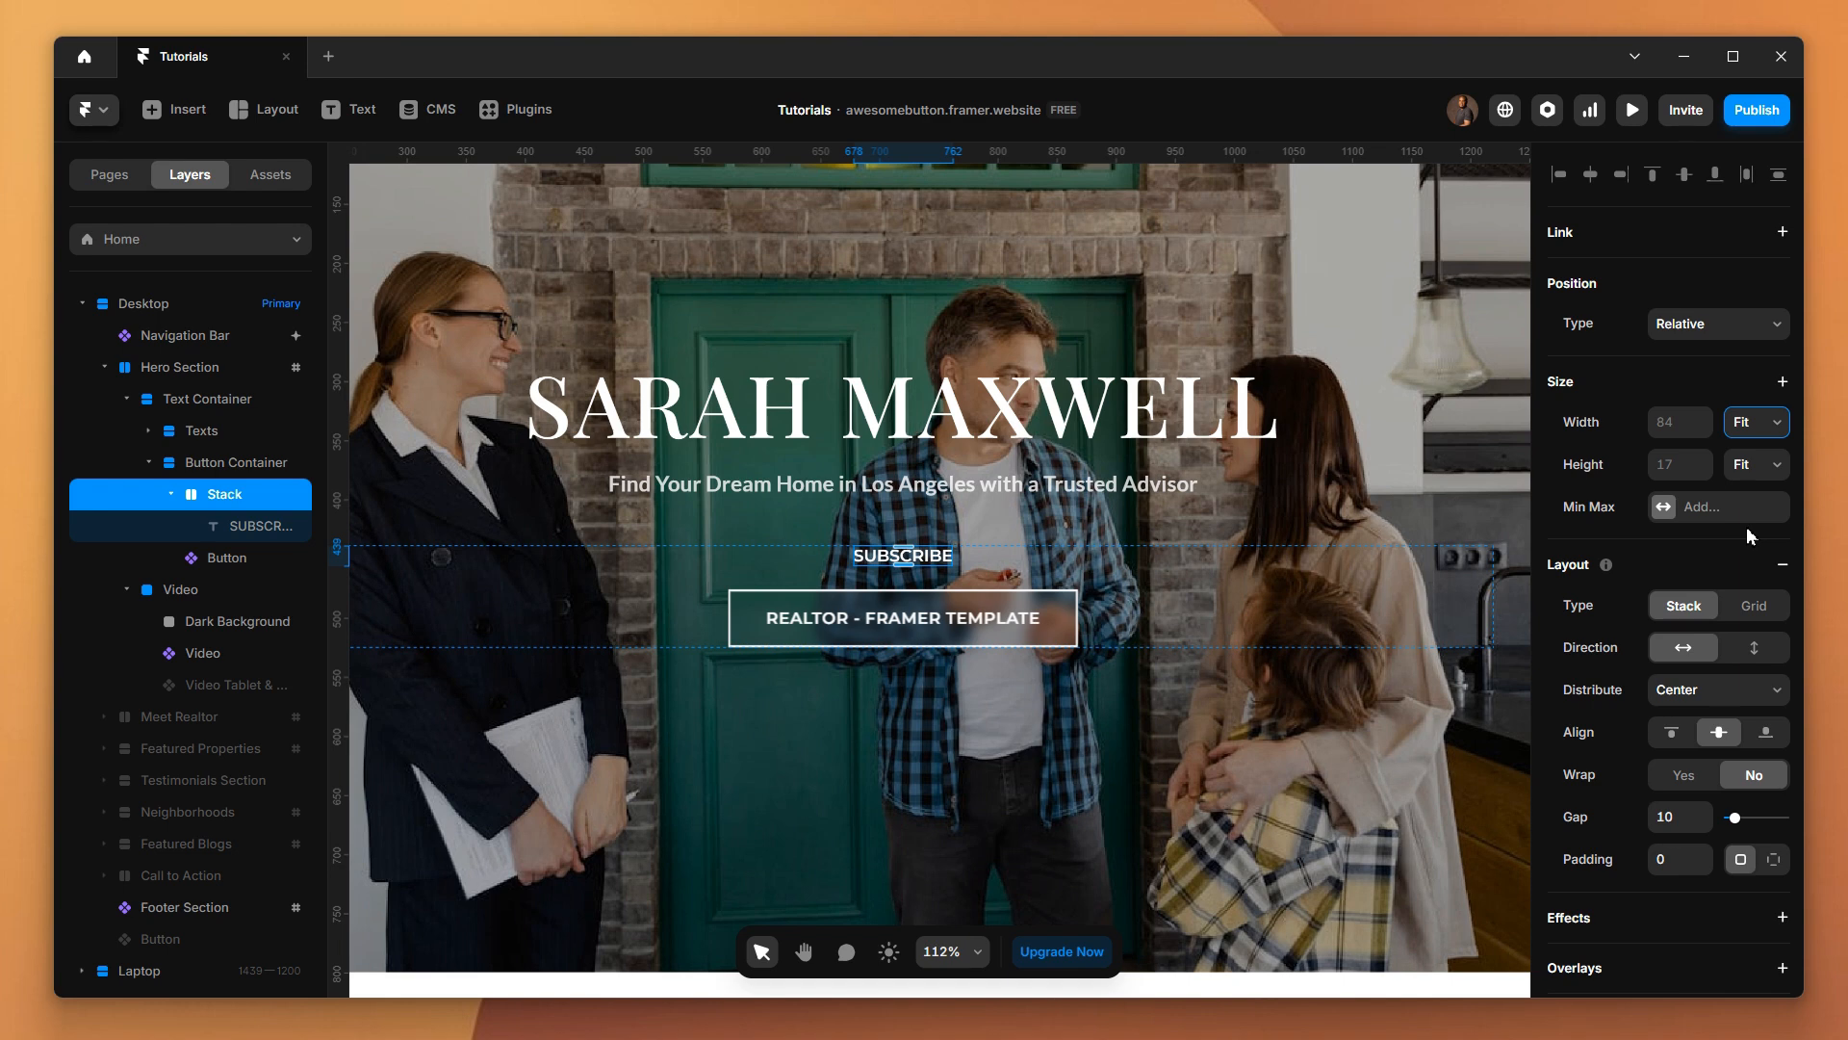
Rename the new stack around the SUBSCRIBE text as Premium Button
{"action": "double_click", "coordinate": [219, 492]}
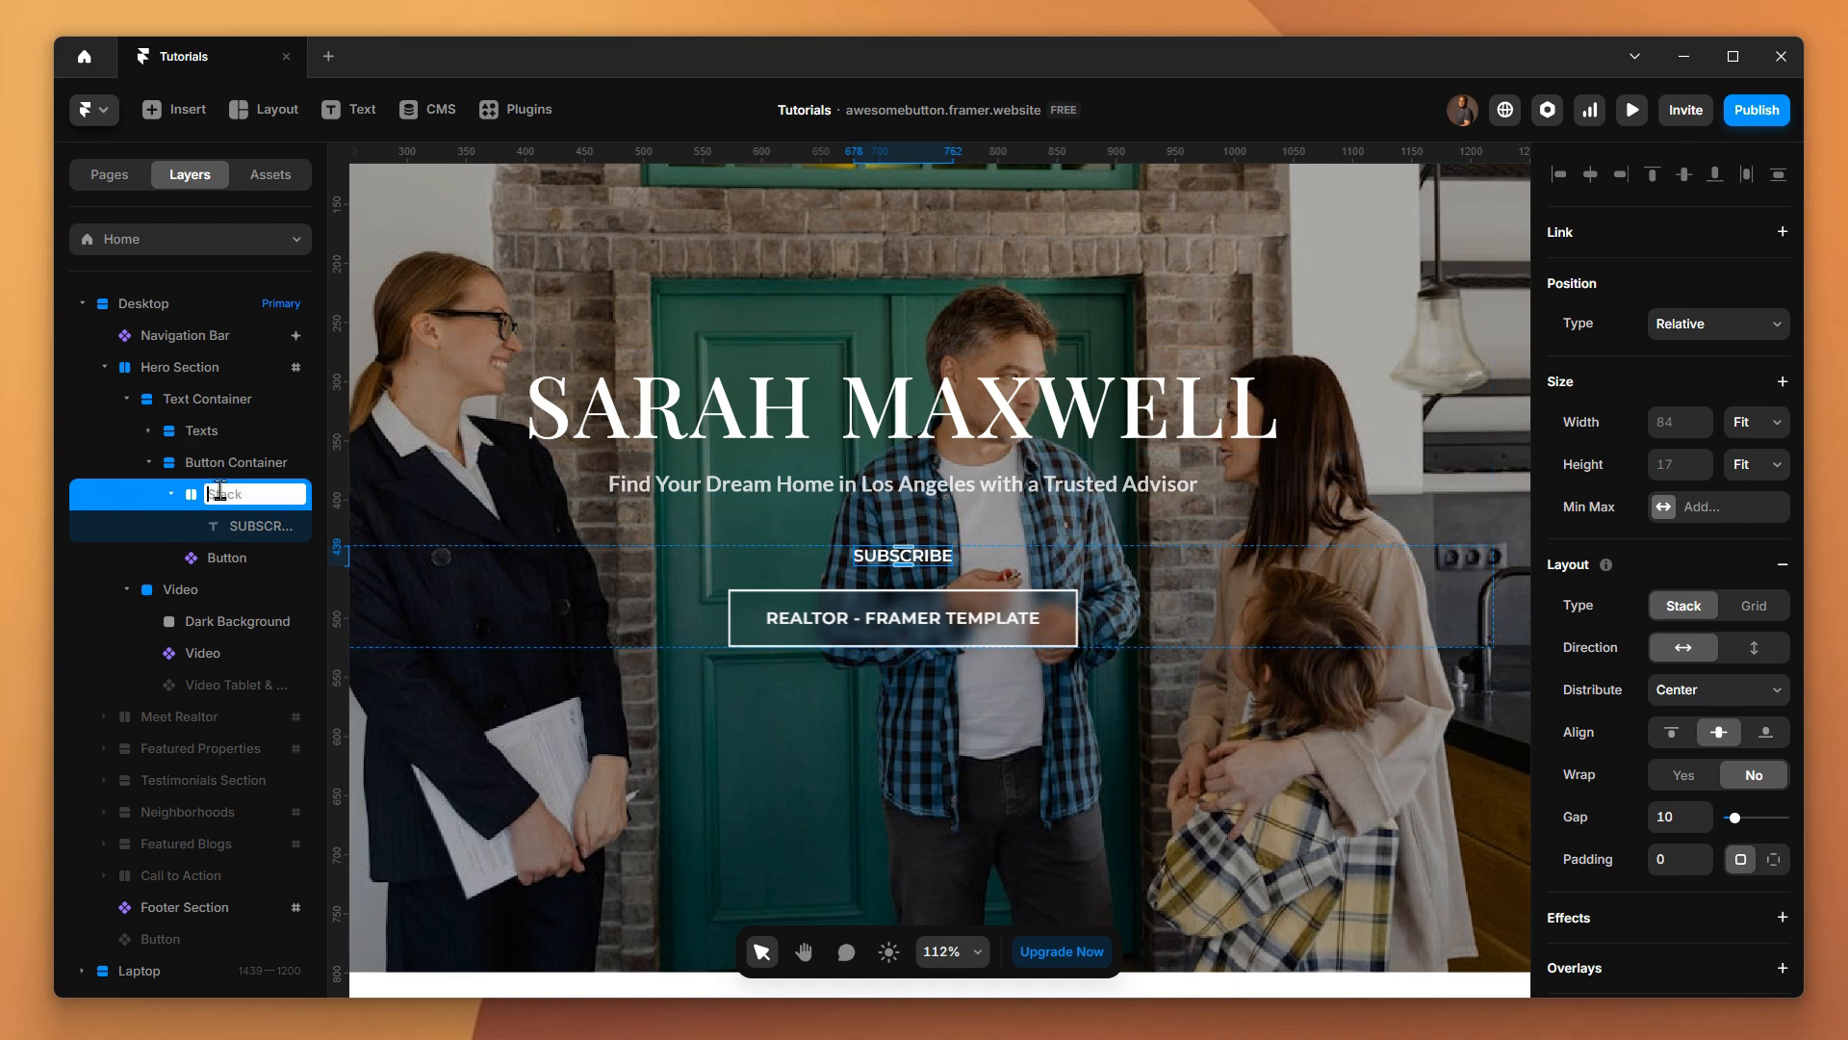
{"action": "type", "text": "n"}
{"action": "key", "text": "BackSpace"}
{"action": "type", "text": "Premium Button"}
{"action": "key", "text": "Return"}
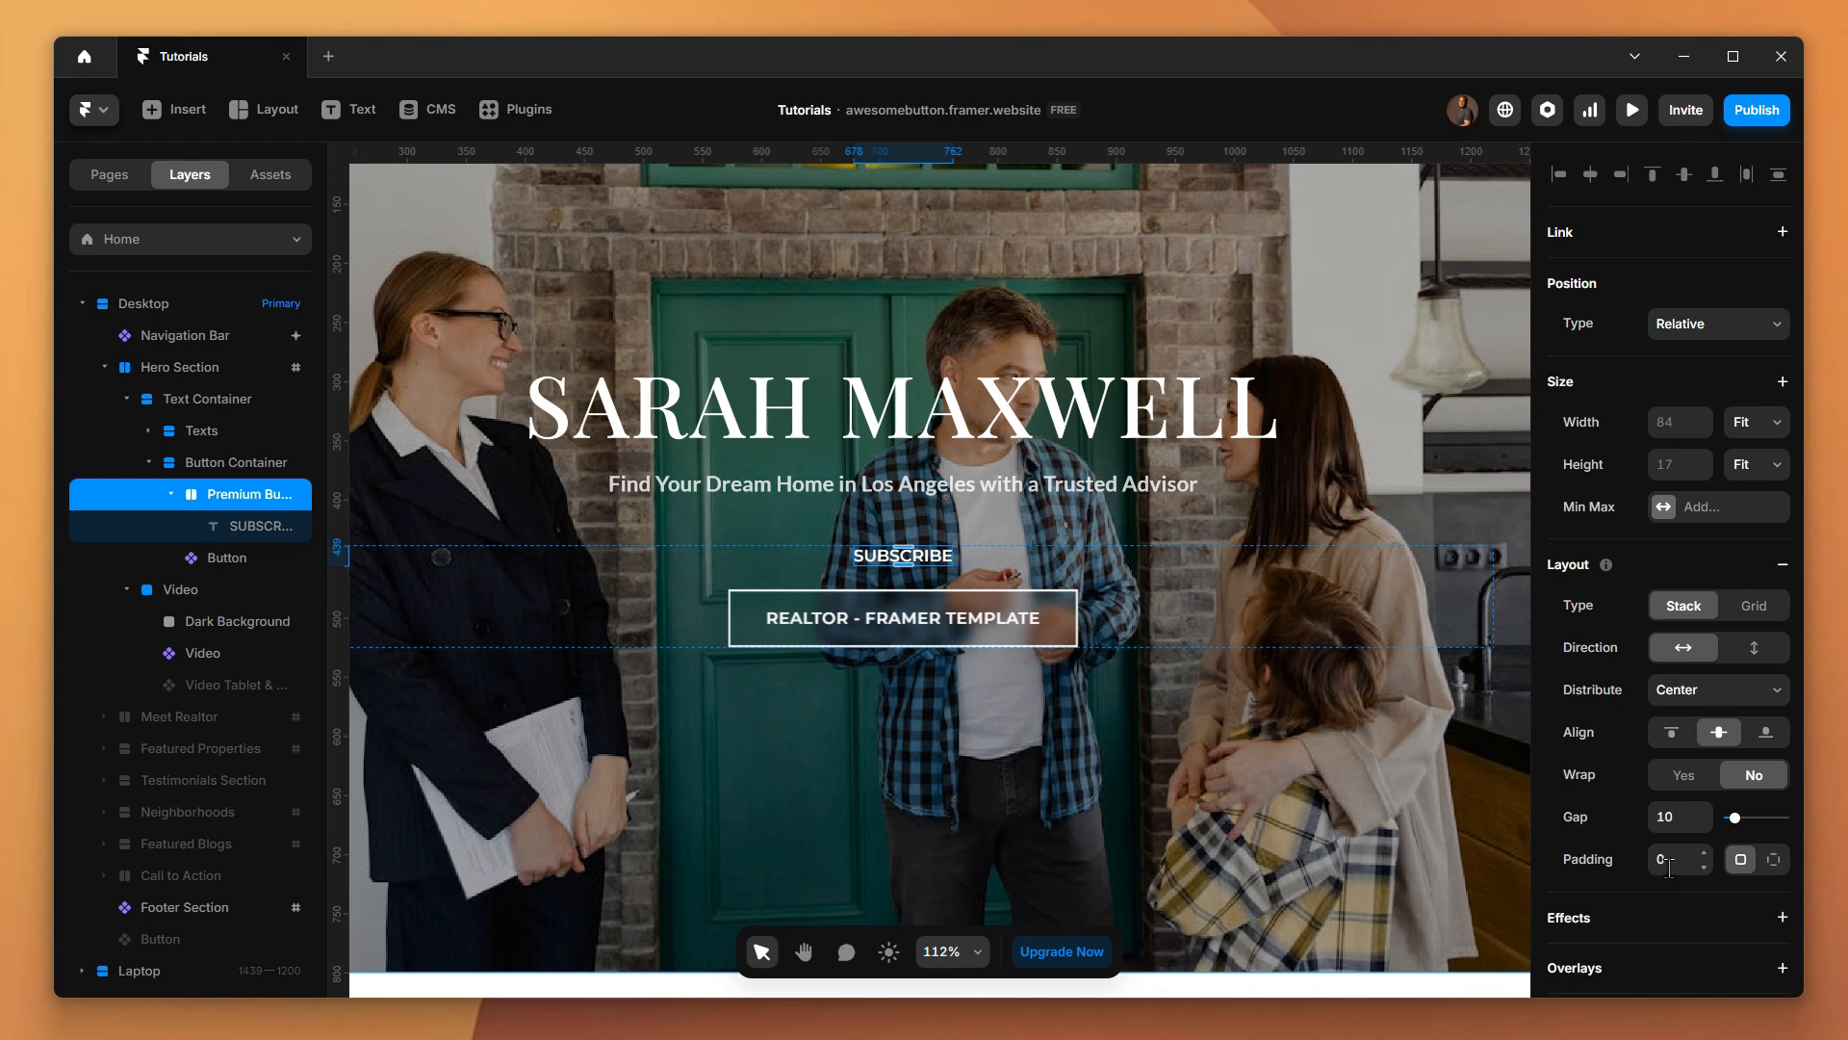
Give the Premium Button stack individual paddings of 16 at top and bottom and 32 at right and left
{"action": "left_click", "coordinate": [1775, 862]}
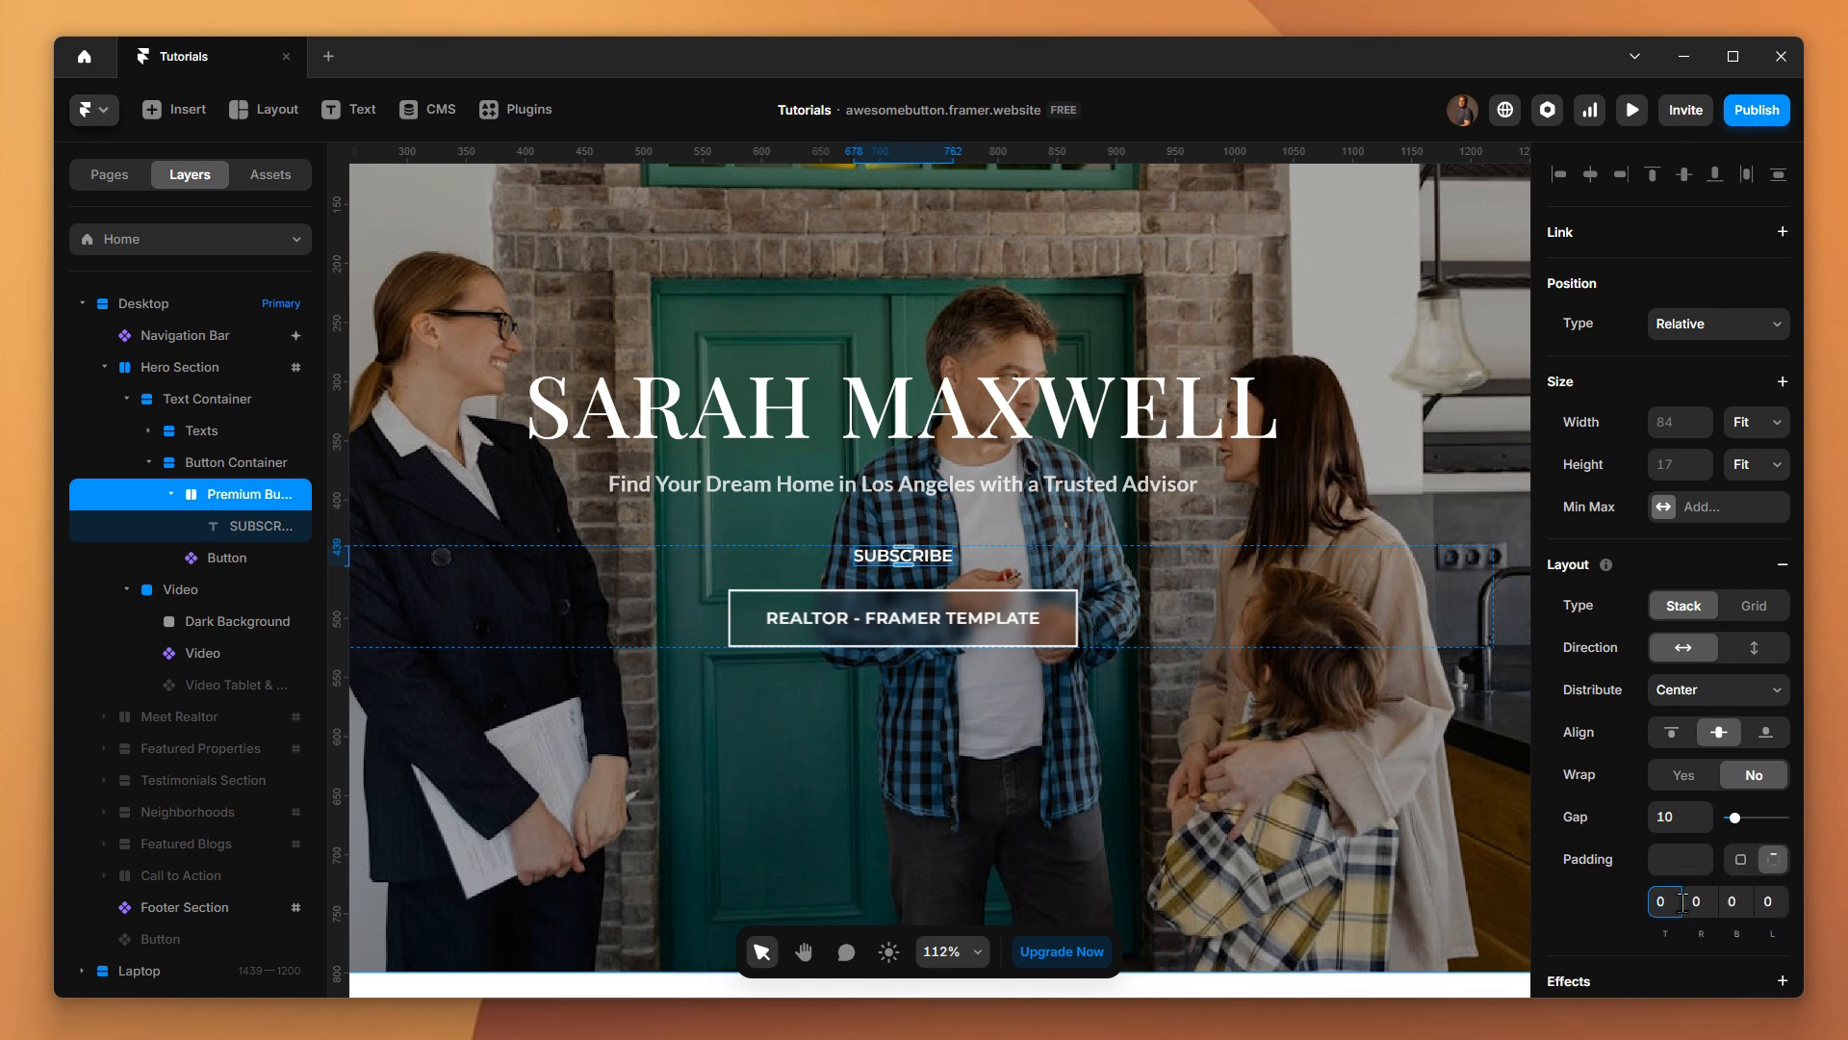
{"action": "key", "text": "BackSpace"}
{"action": "type", "text": "16"}
{"action": "left_click", "coordinate": [1699, 901]}
{"action": "type", "text": "32"}
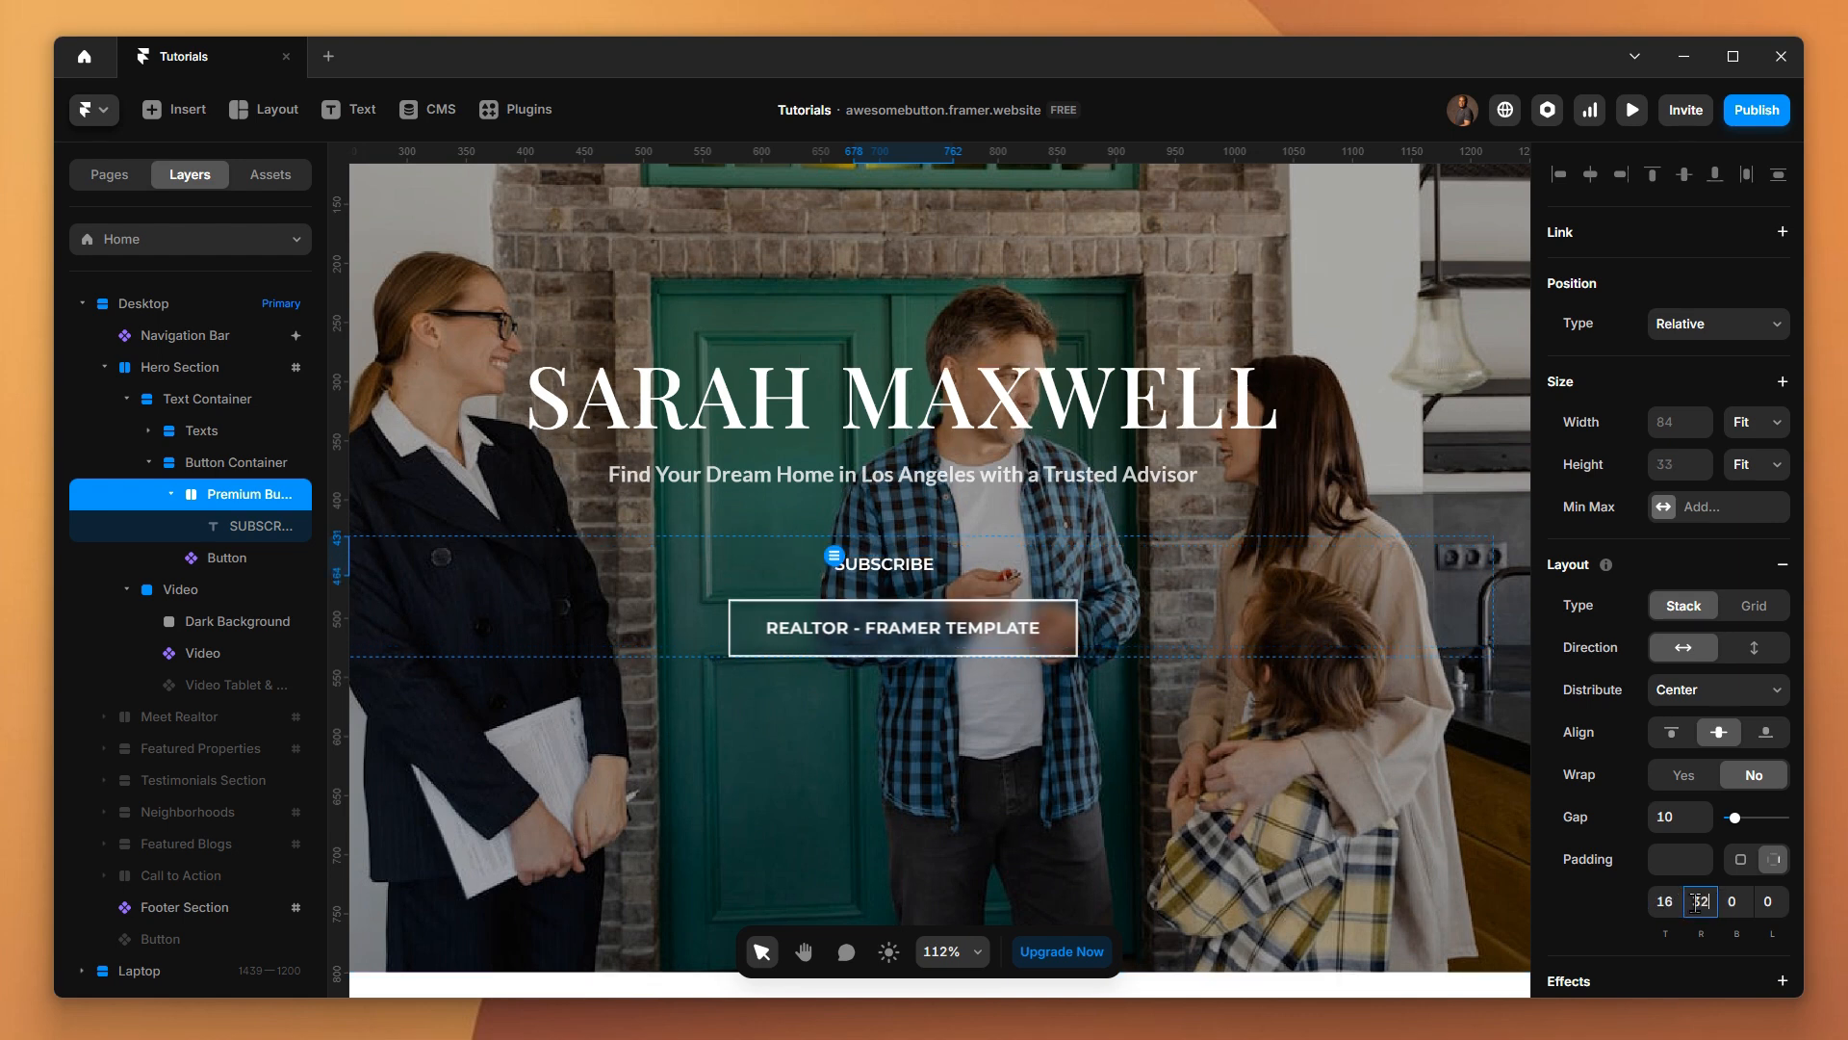
{"action": "left_click", "coordinate": [1750, 909]}
{"action": "type", "text": "16"}
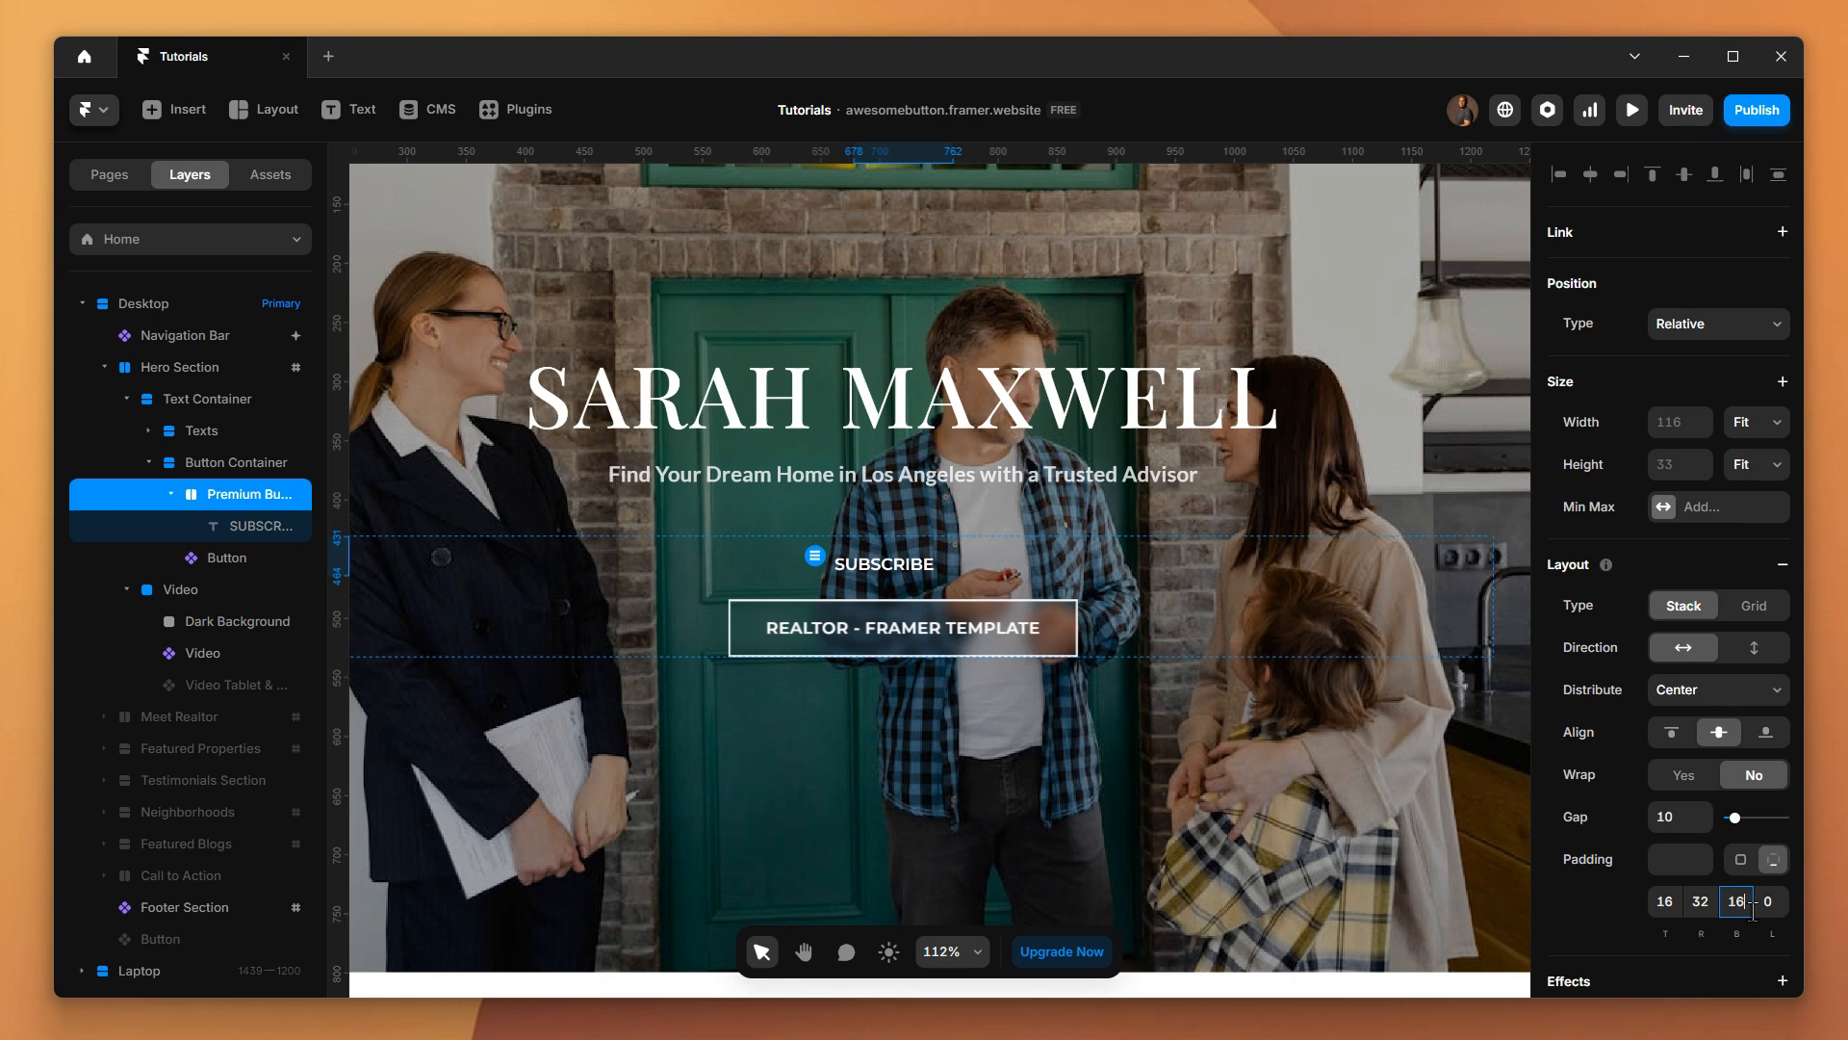
{"action": "left_click", "coordinate": [1771, 902]}
{"action": "type", "text": "32"}
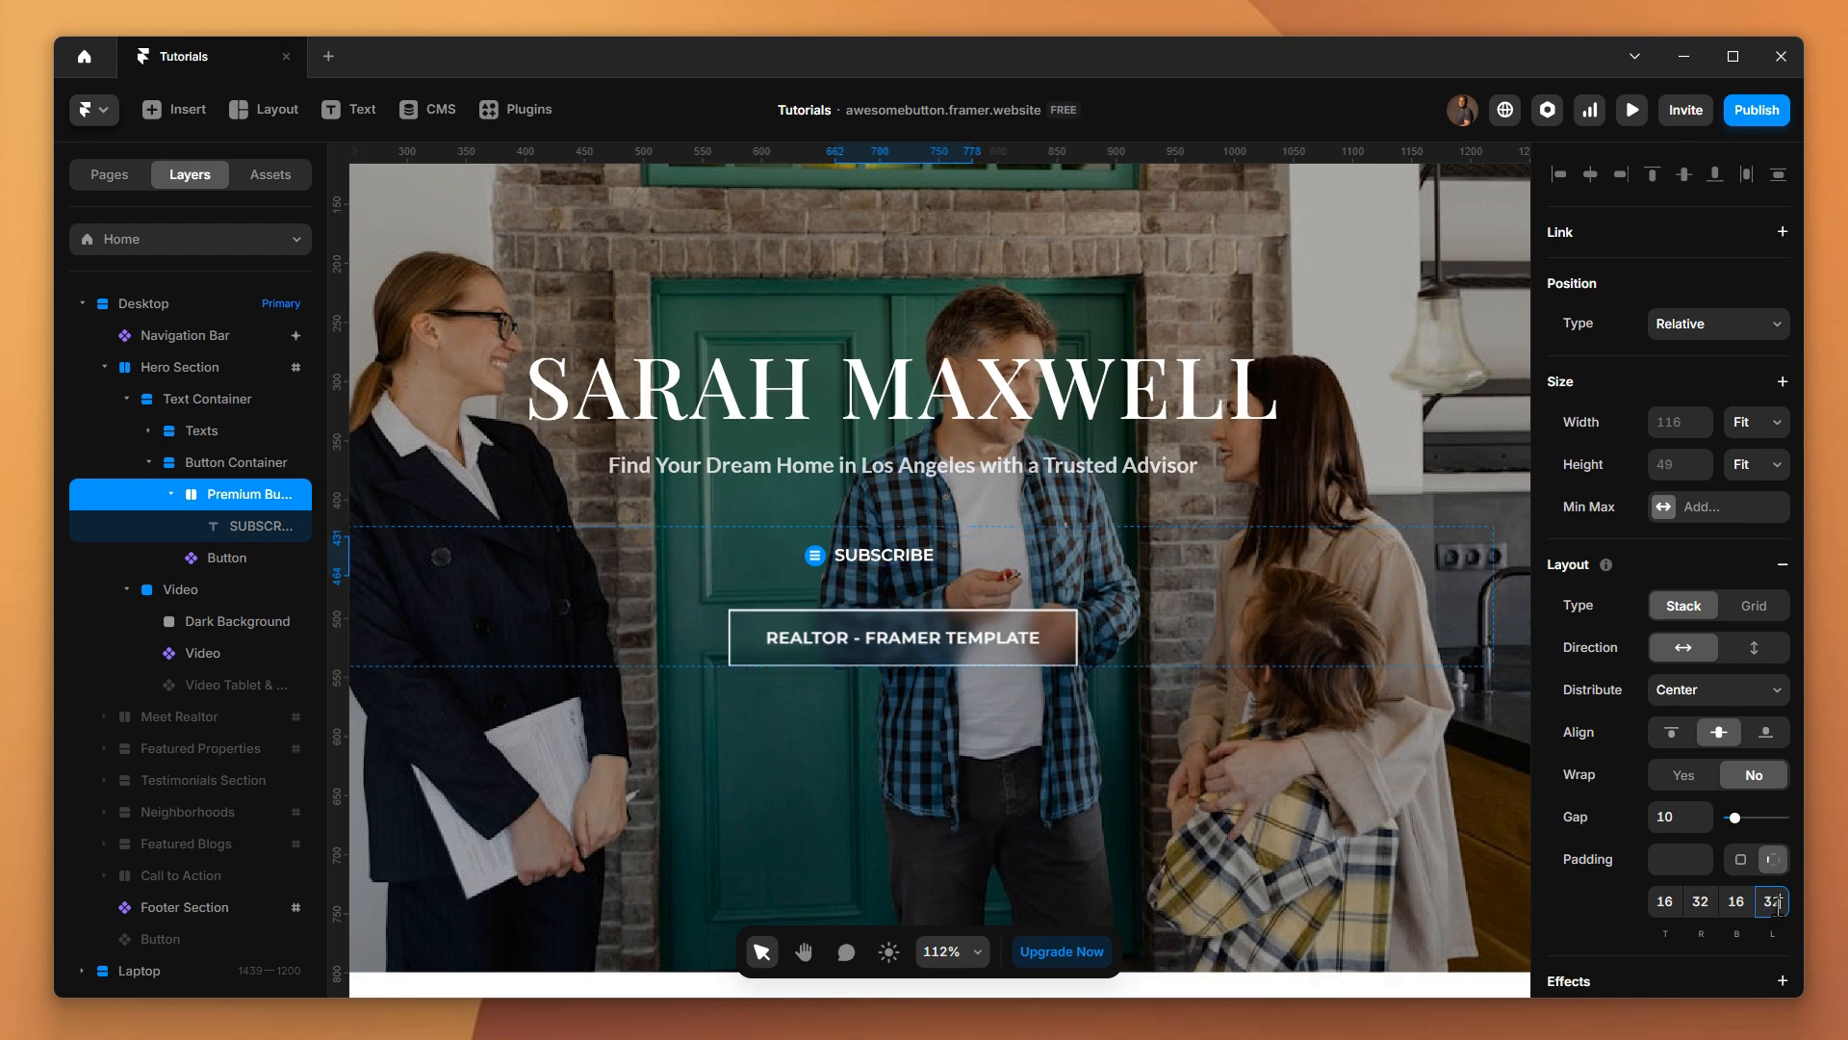
Add a solid border with a width of 2 to the Premium Button stack
{"action": "scroll", "coordinate": [1692, 917], "scroll_direction": "down", "scroll_amount": 3}
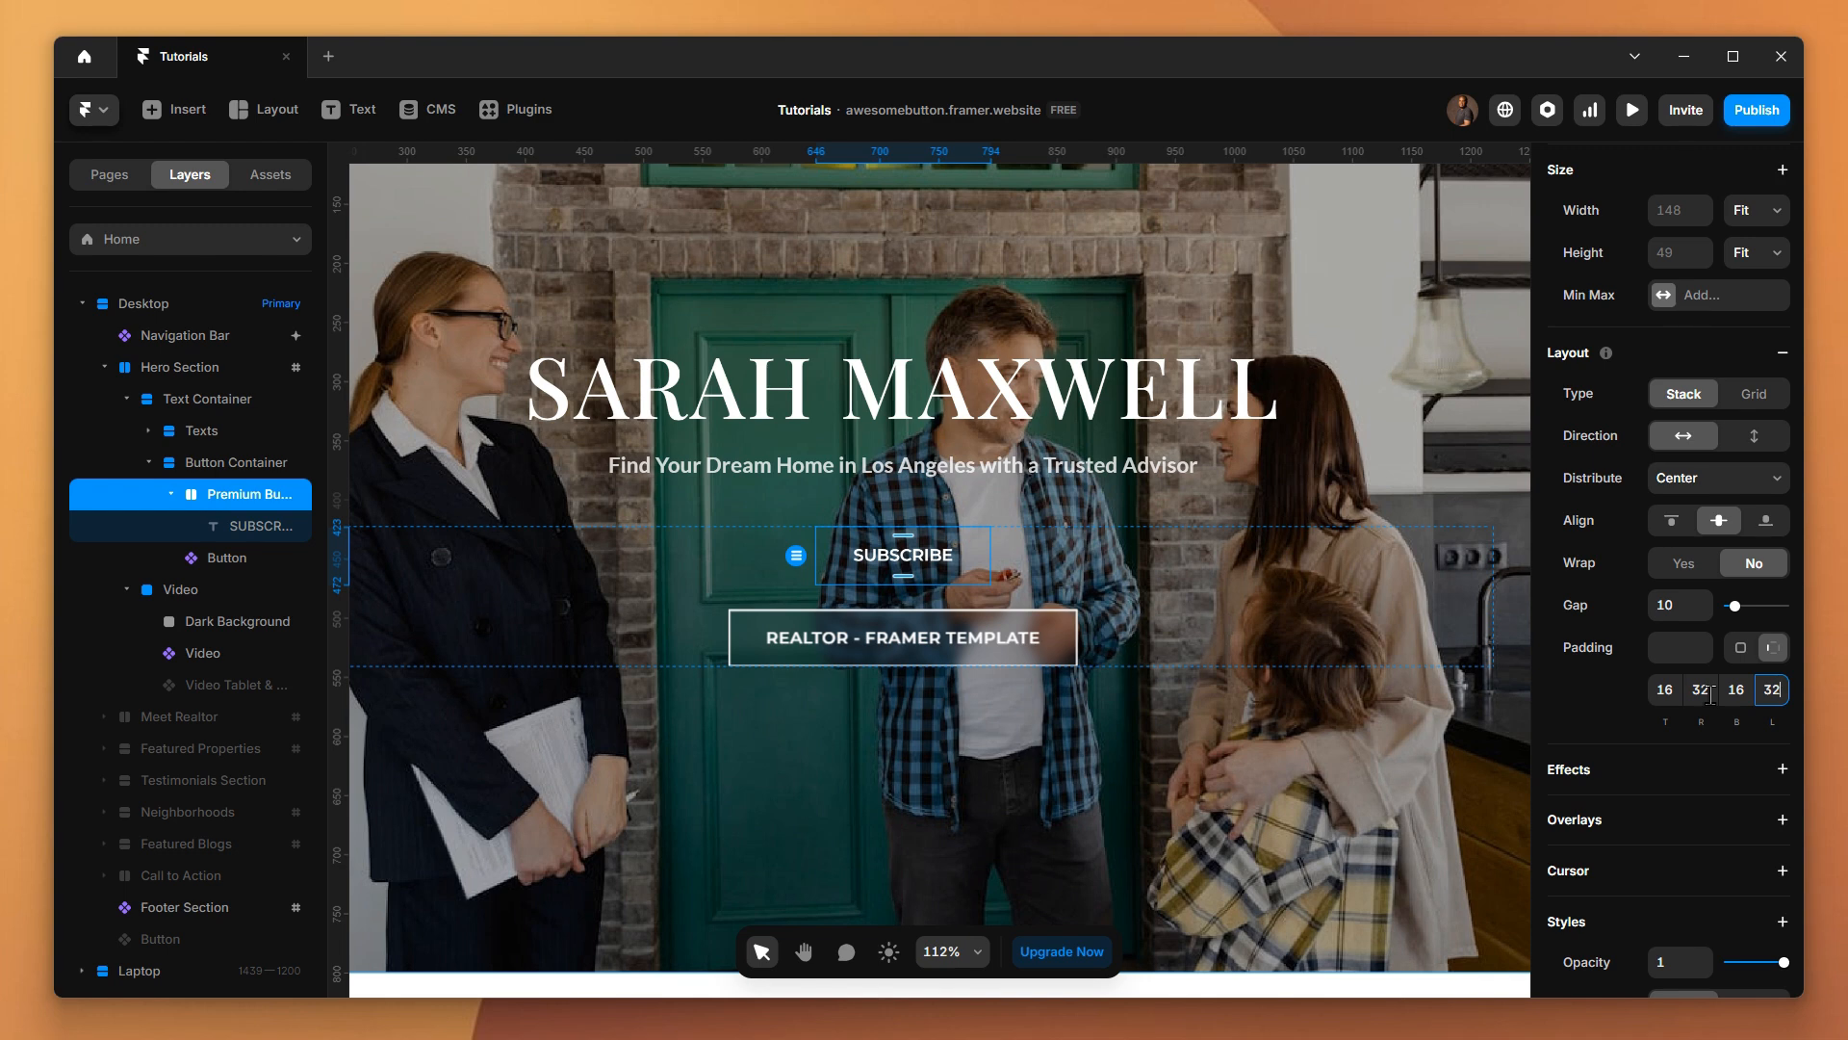
{"action": "scroll", "coordinate": [1690, 804], "scroll_direction": "down", "scroll_amount": 5}
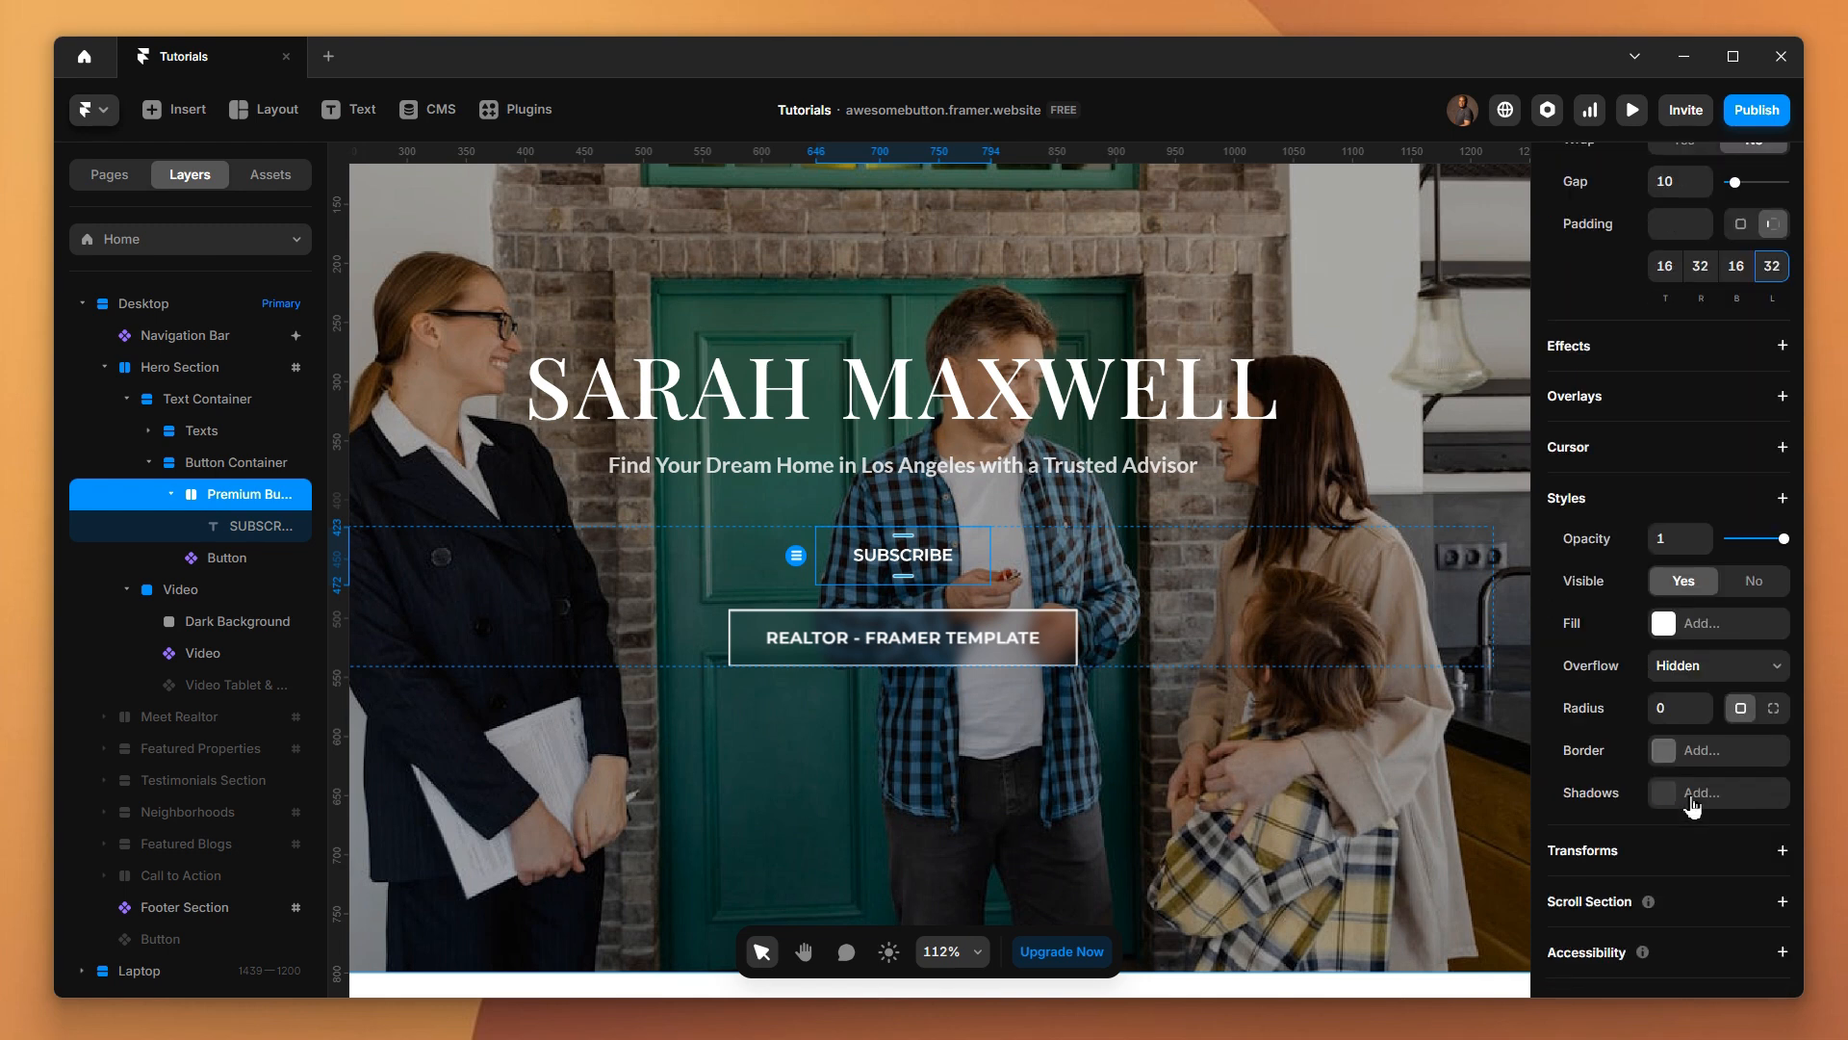
{"action": "left_click", "coordinate": [1673, 756]}
{"action": "left_click", "coordinate": [1396, 850]}
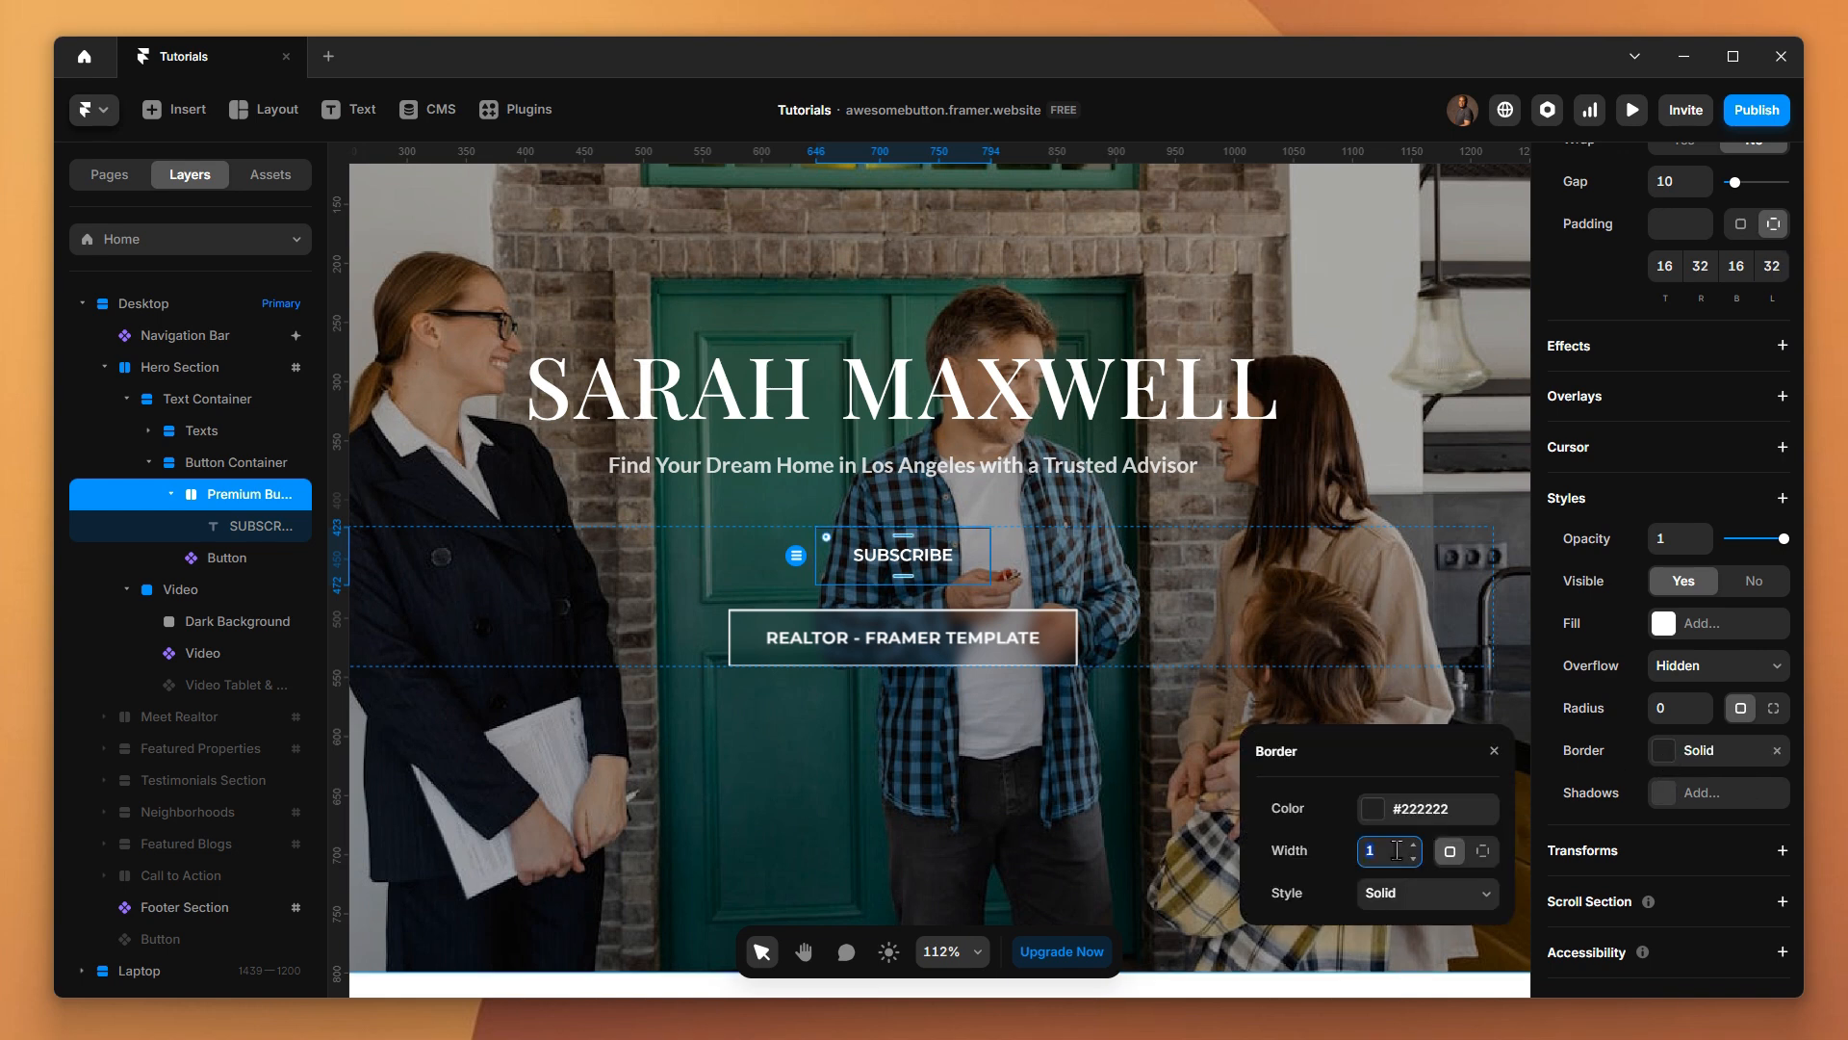
{"action": "type", "text": "2"}
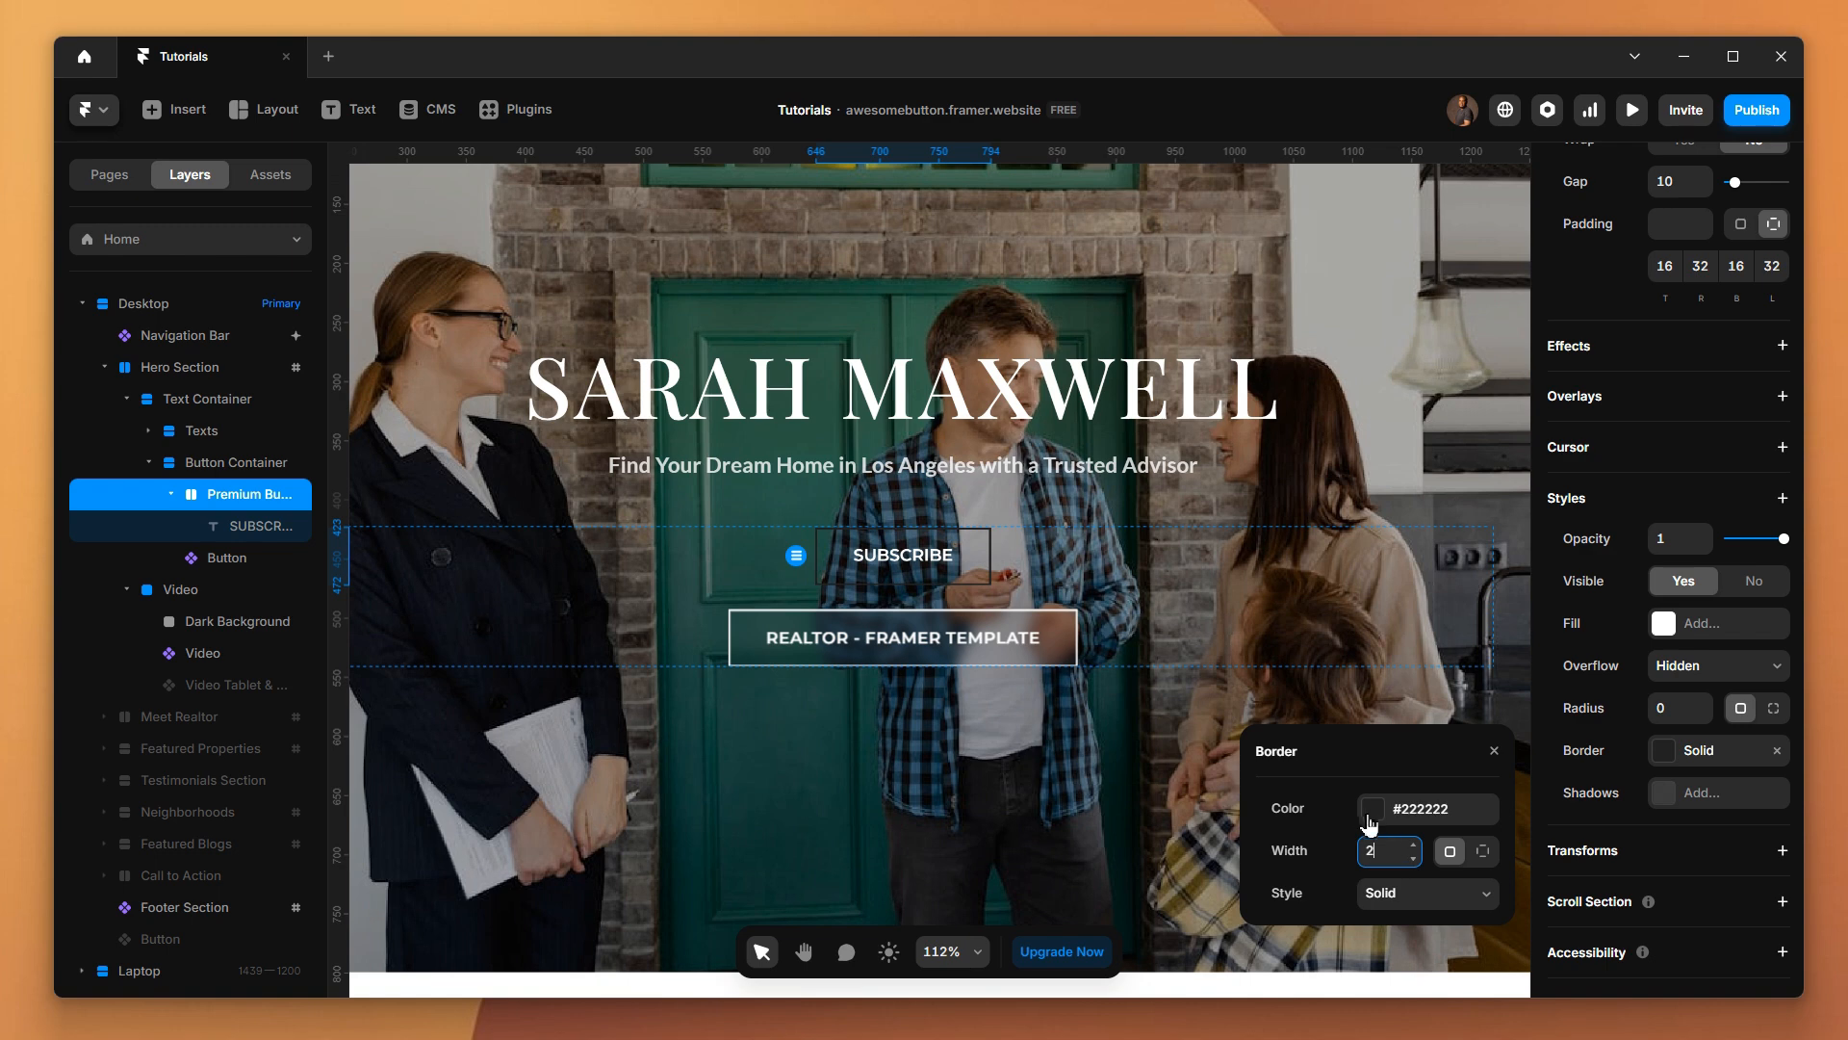
Set the color of the Premium Button stack's border to #FFFFFF
{"action": "left_click", "coordinate": [1369, 818]}
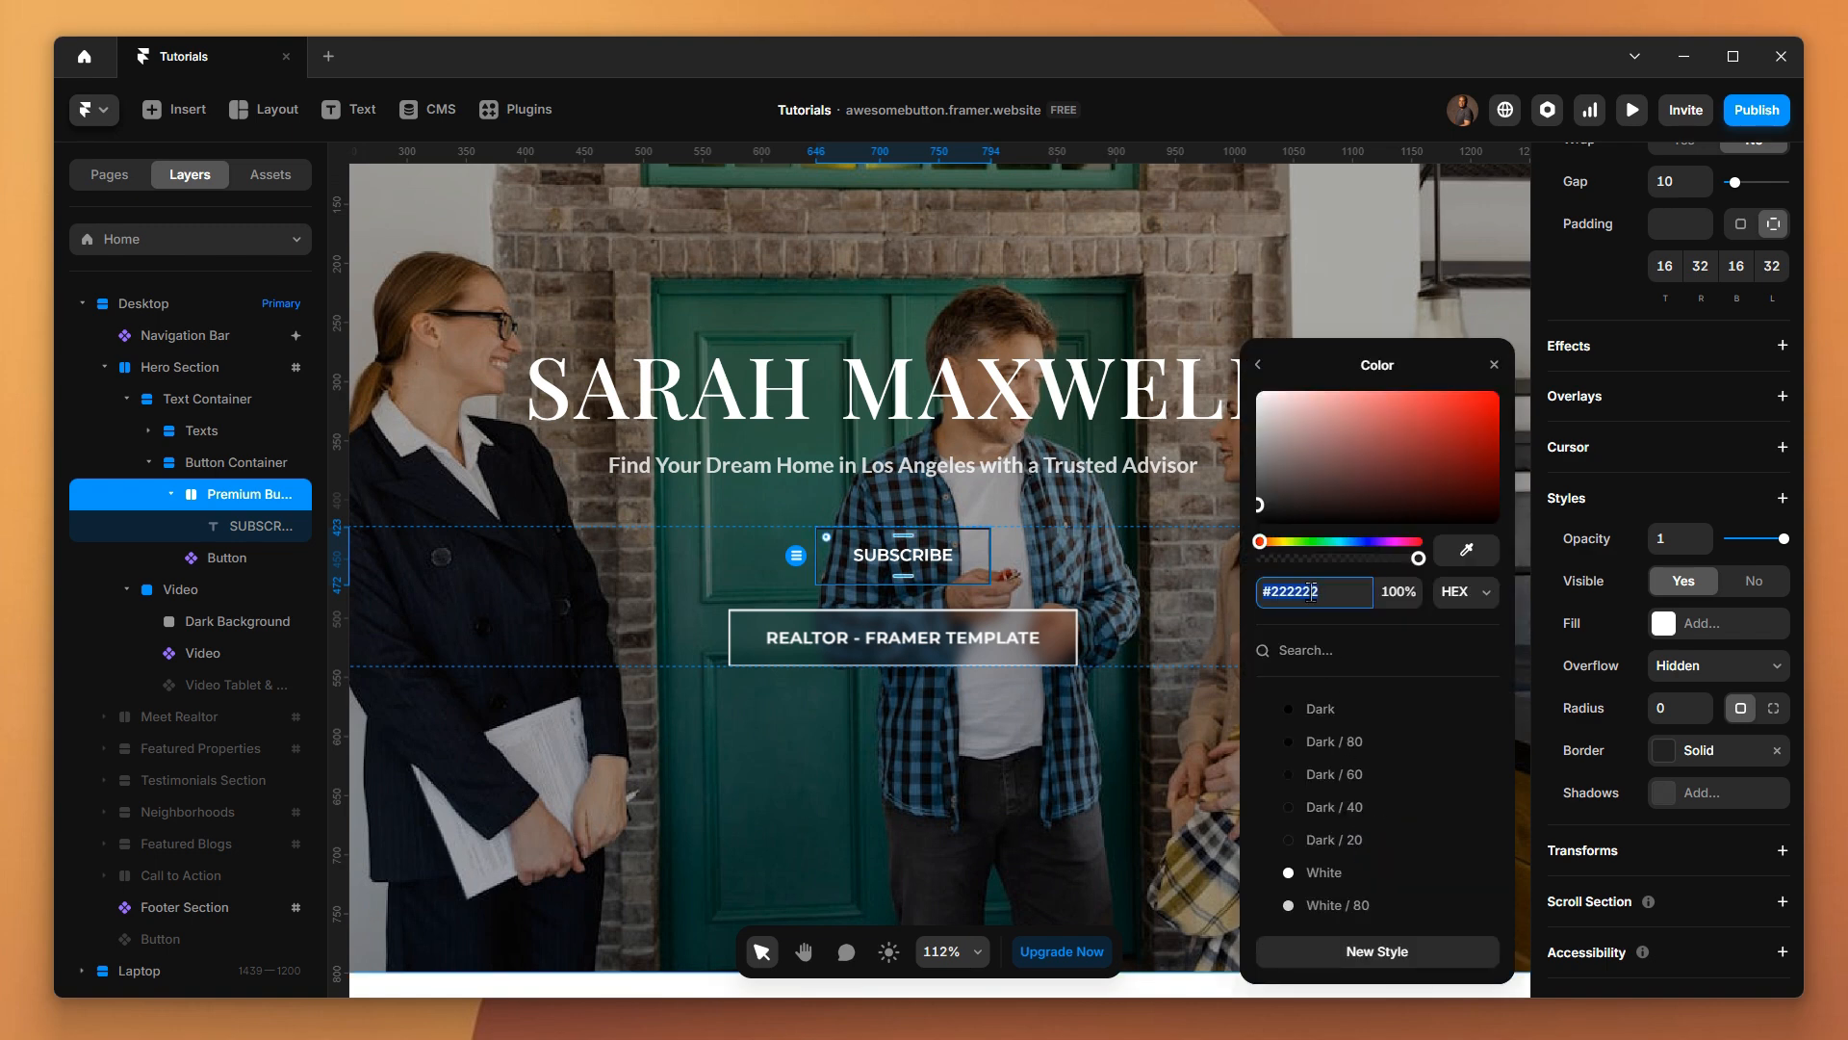
{"action": "left_click", "coordinate": [1310, 592]}
{"action": "double_click", "coordinate": [1310, 592]}
{"action": "type", "text": "FFFFFF"}
{"action": "key", "text": "Return"}
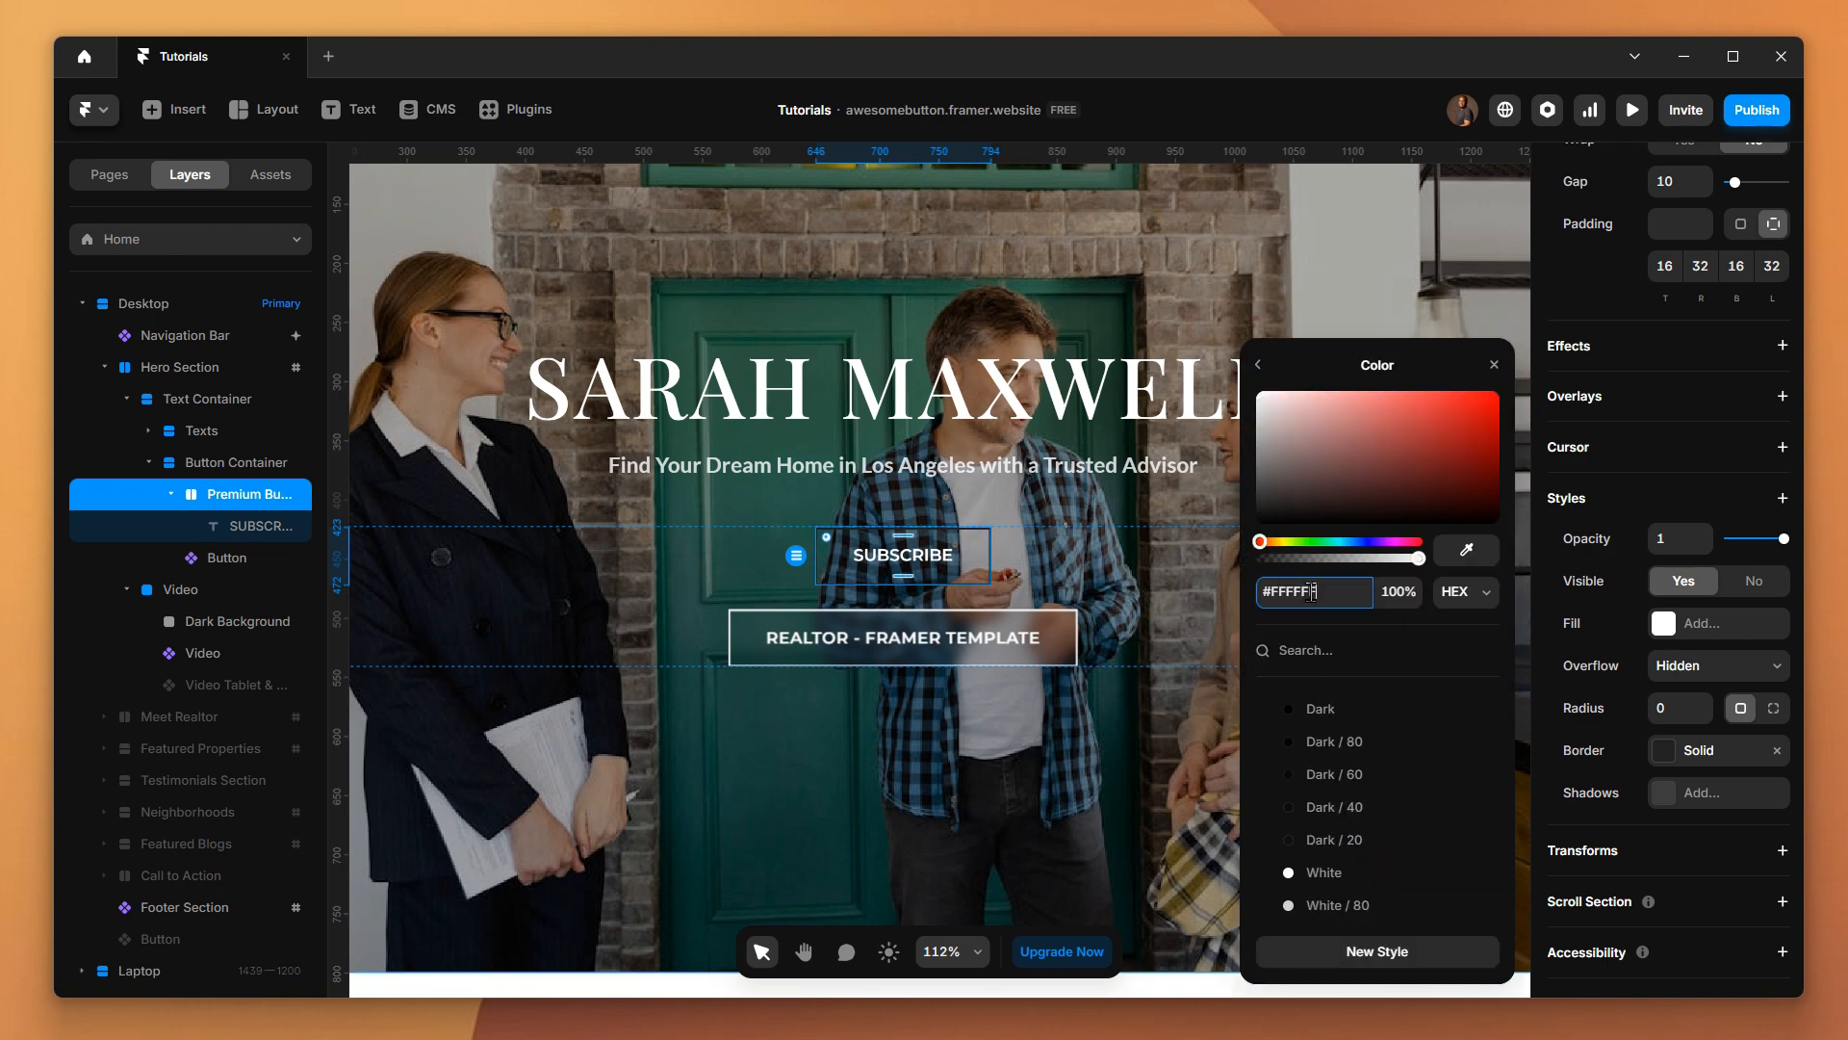
{"action": "left_click", "coordinate": [1121, 588]}
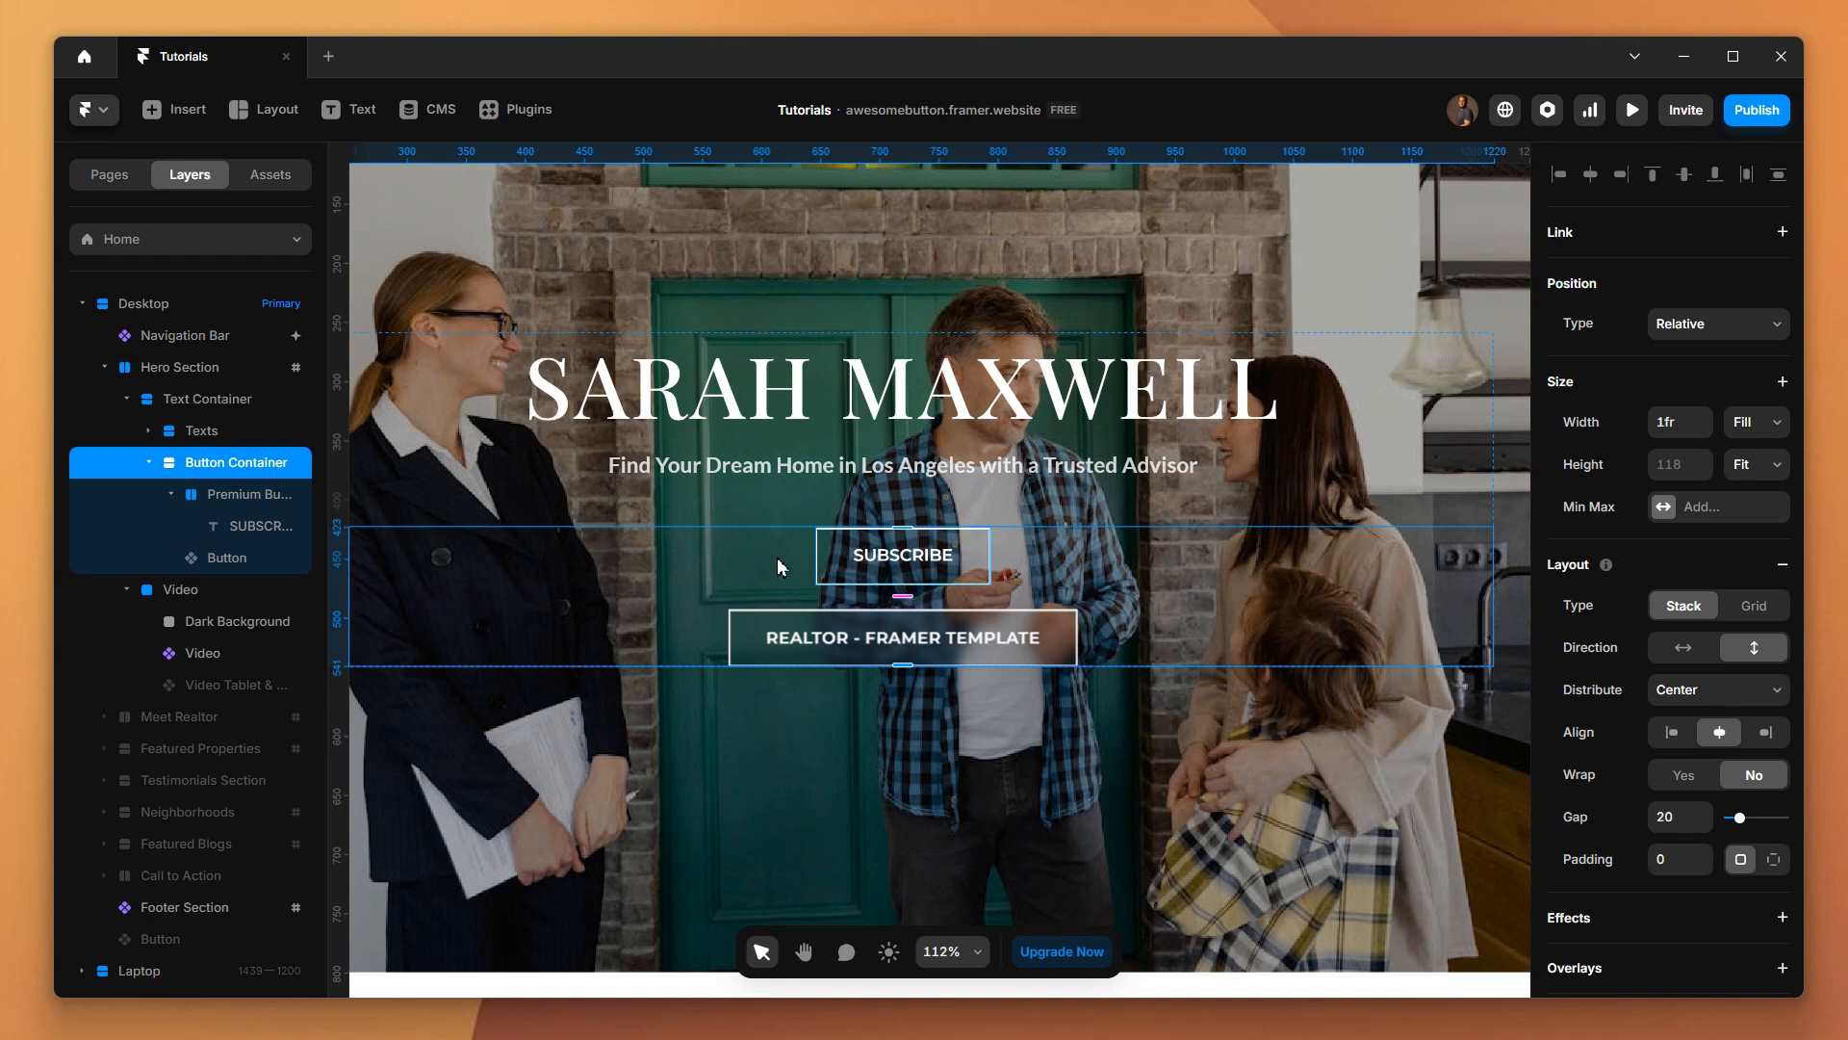
Fill the Premium Button stack with #FFFFFF at 8% opacity
{"action": "left_click", "coordinate": [221, 505]}
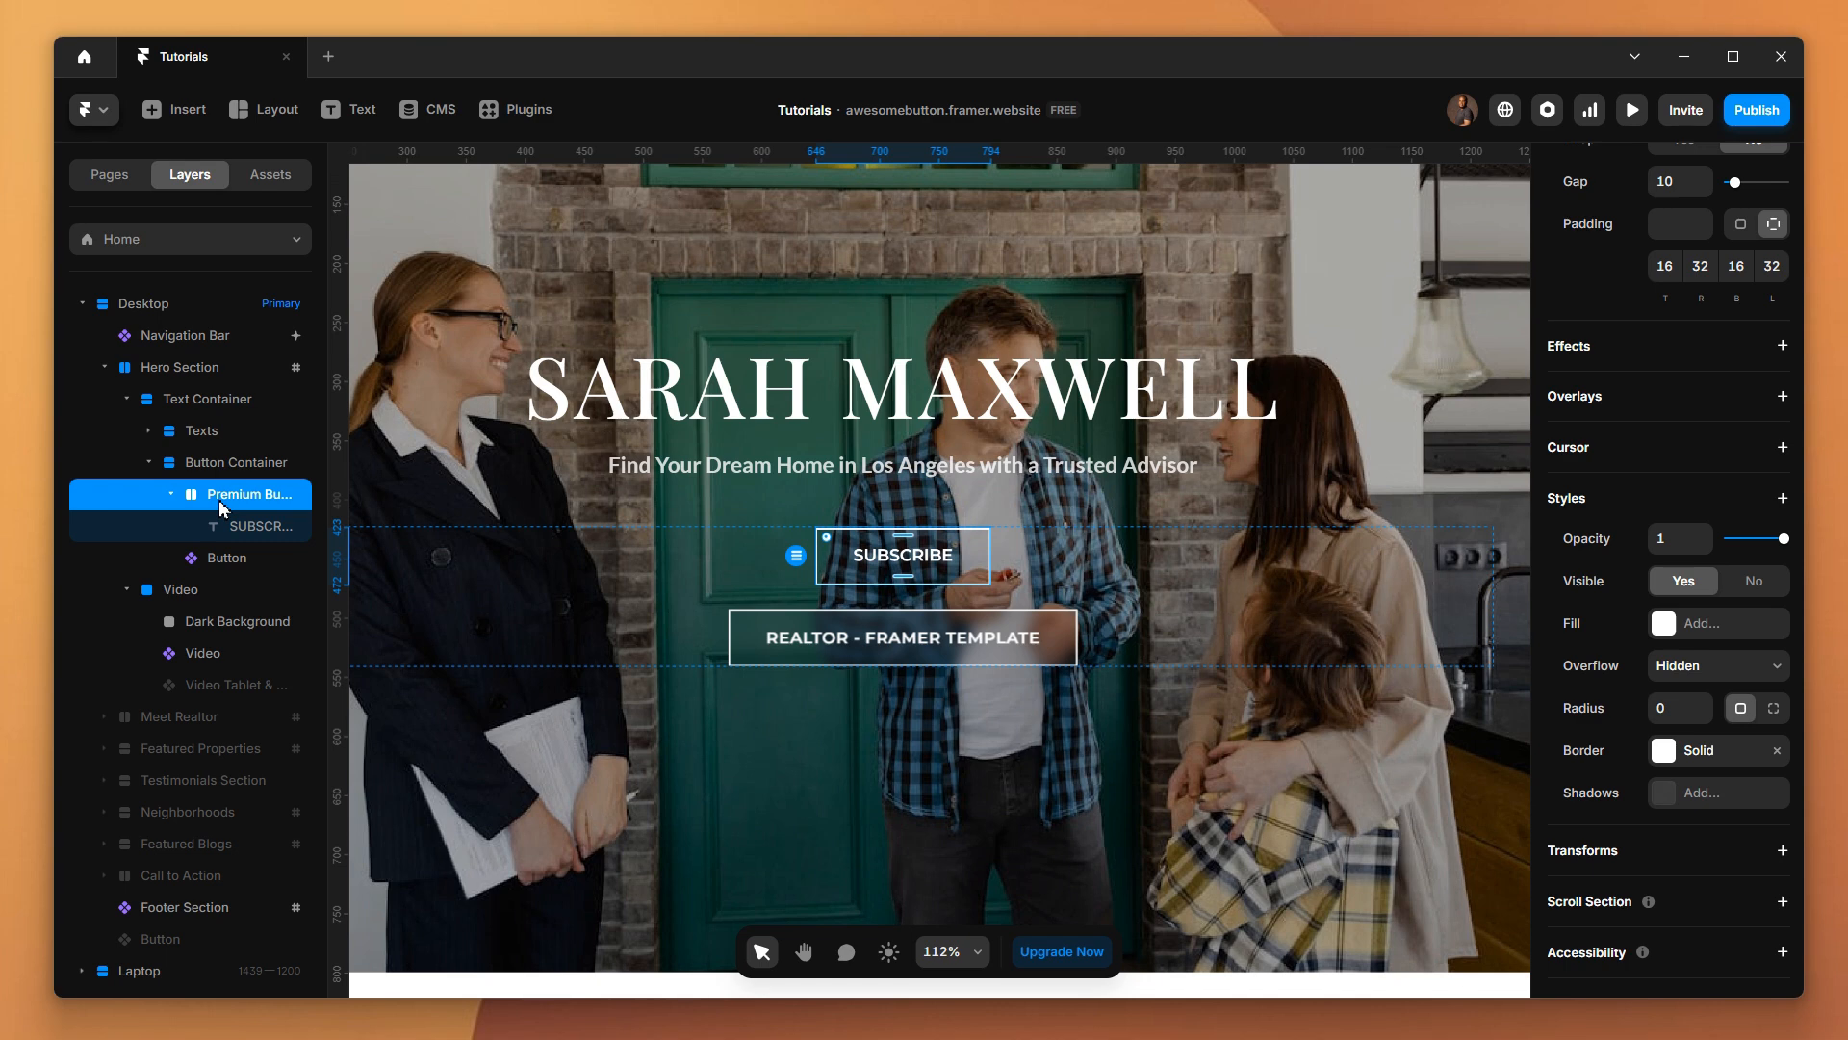
{"action": "left_click", "coordinate": [1662, 626]}
{"action": "left_click", "coordinate": [1663, 626]}
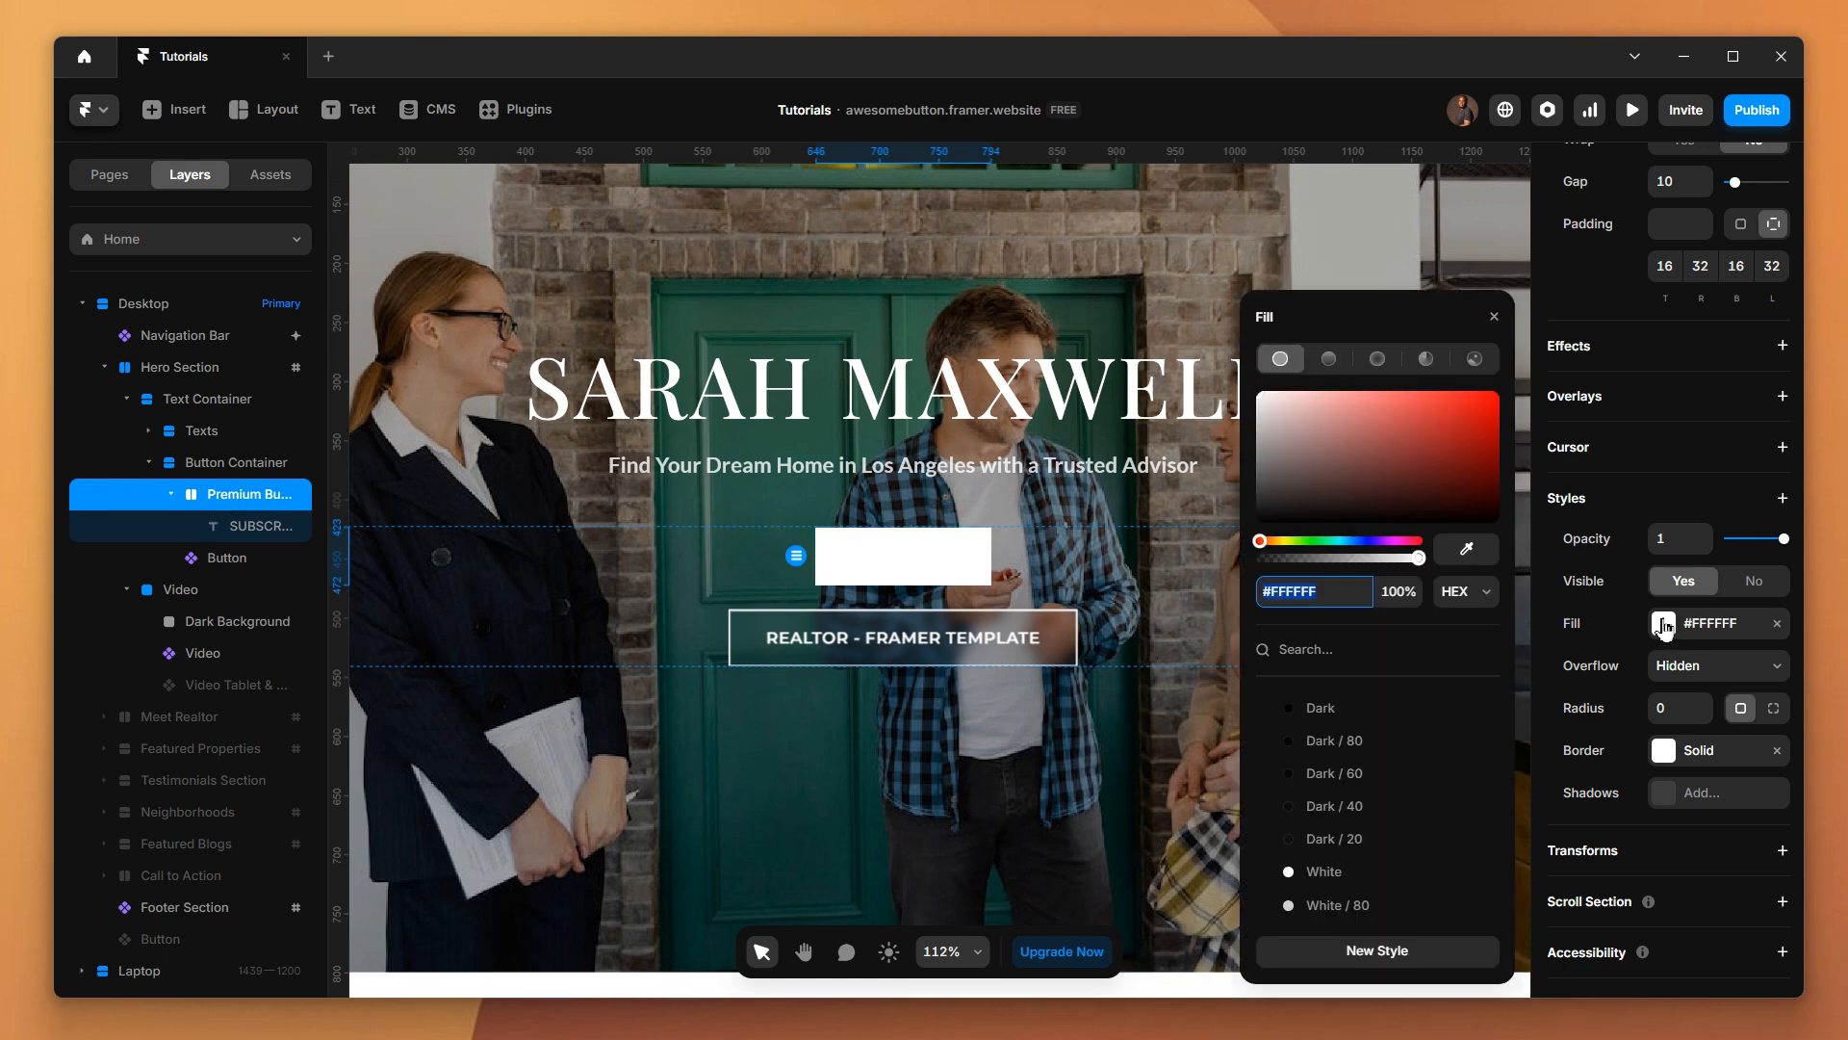
{"action": "left_click", "coordinate": [1408, 591]}
{"action": "type", "text": "8"}
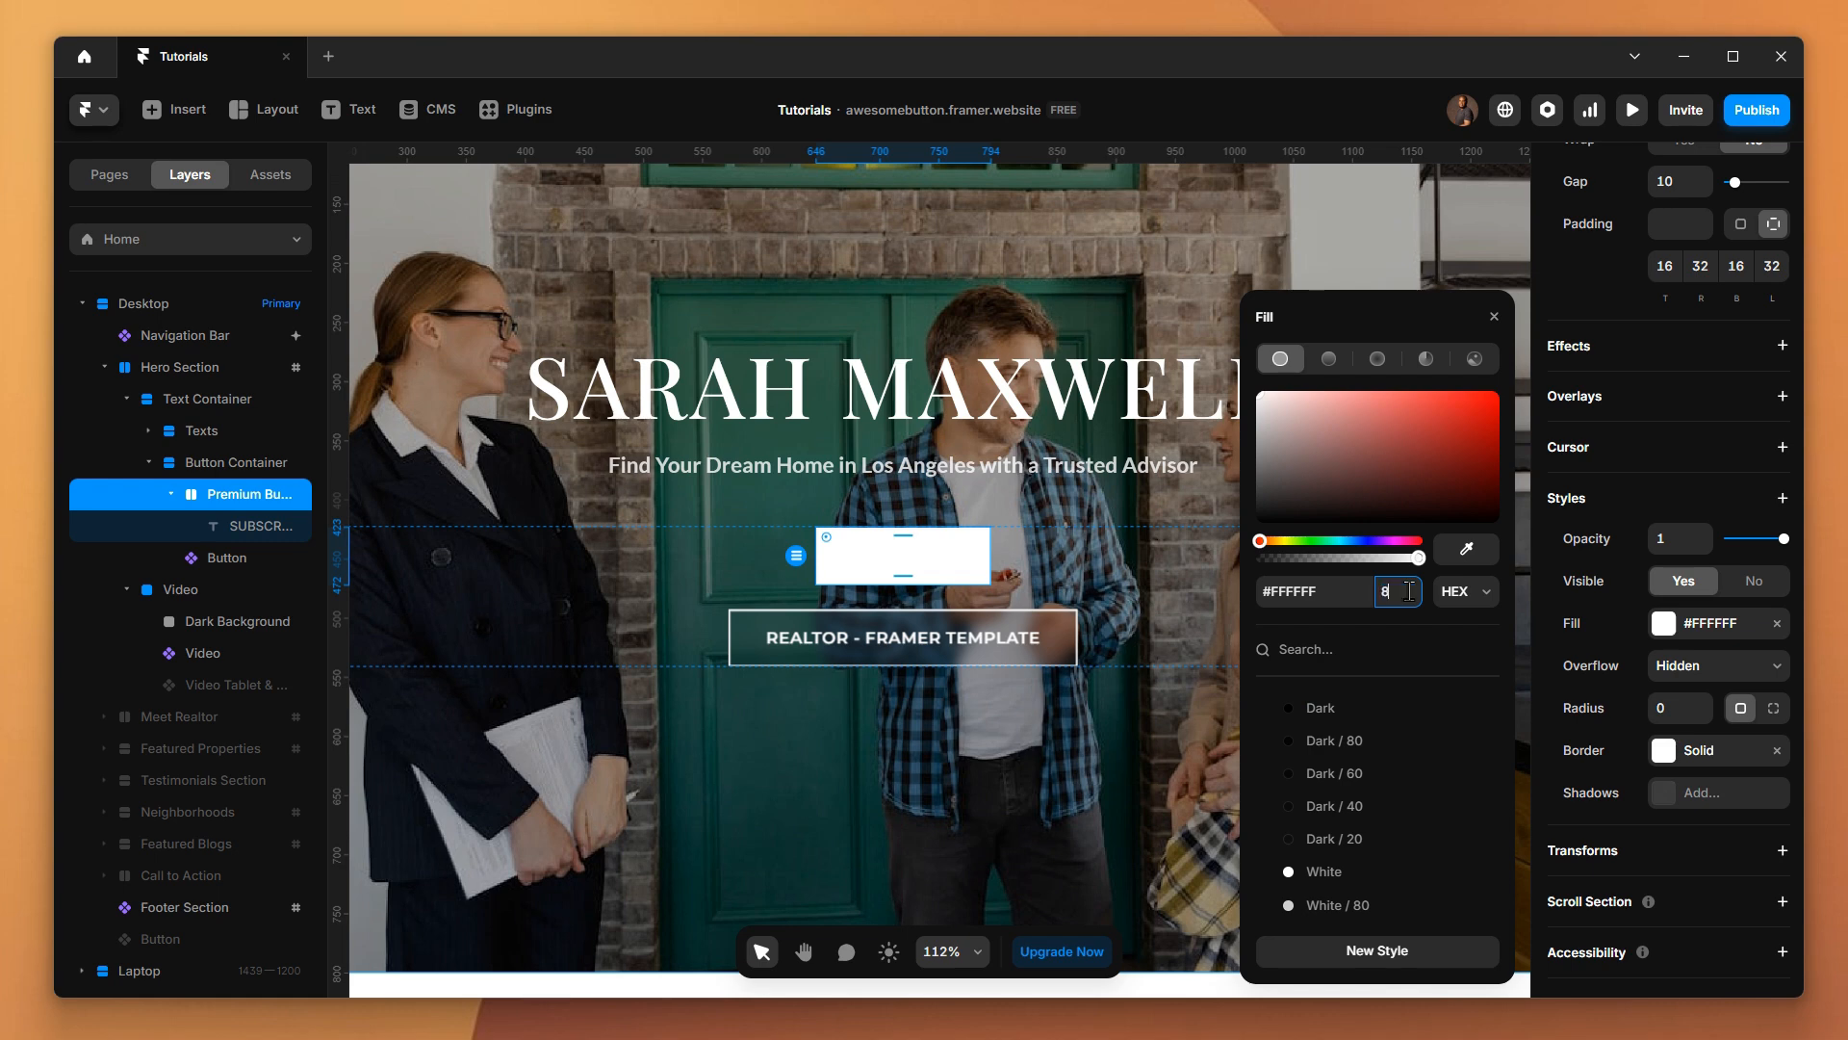
{"action": "left_click", "coordinate": [1144, 580]}
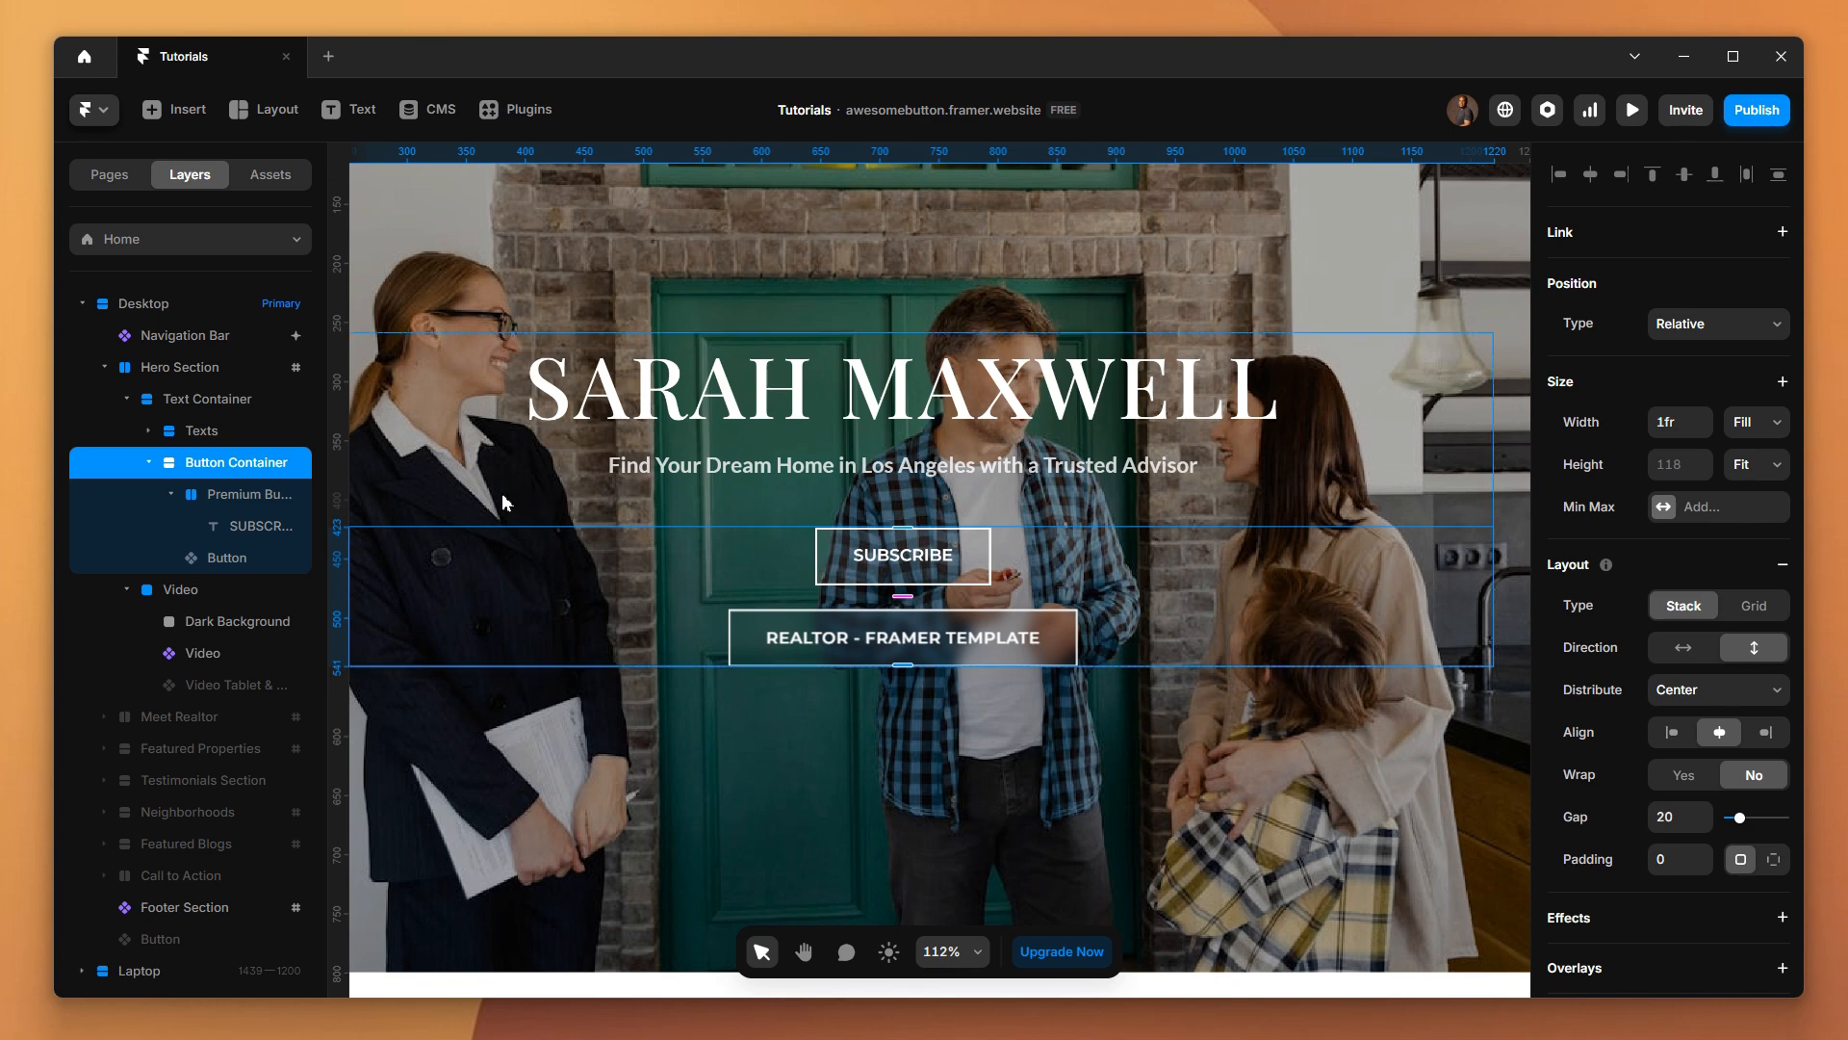
Add a BG Blur filter to the Premium Button stack and check the button in the site preview
{"action": "left_click", "coordinate": [259, 503]}
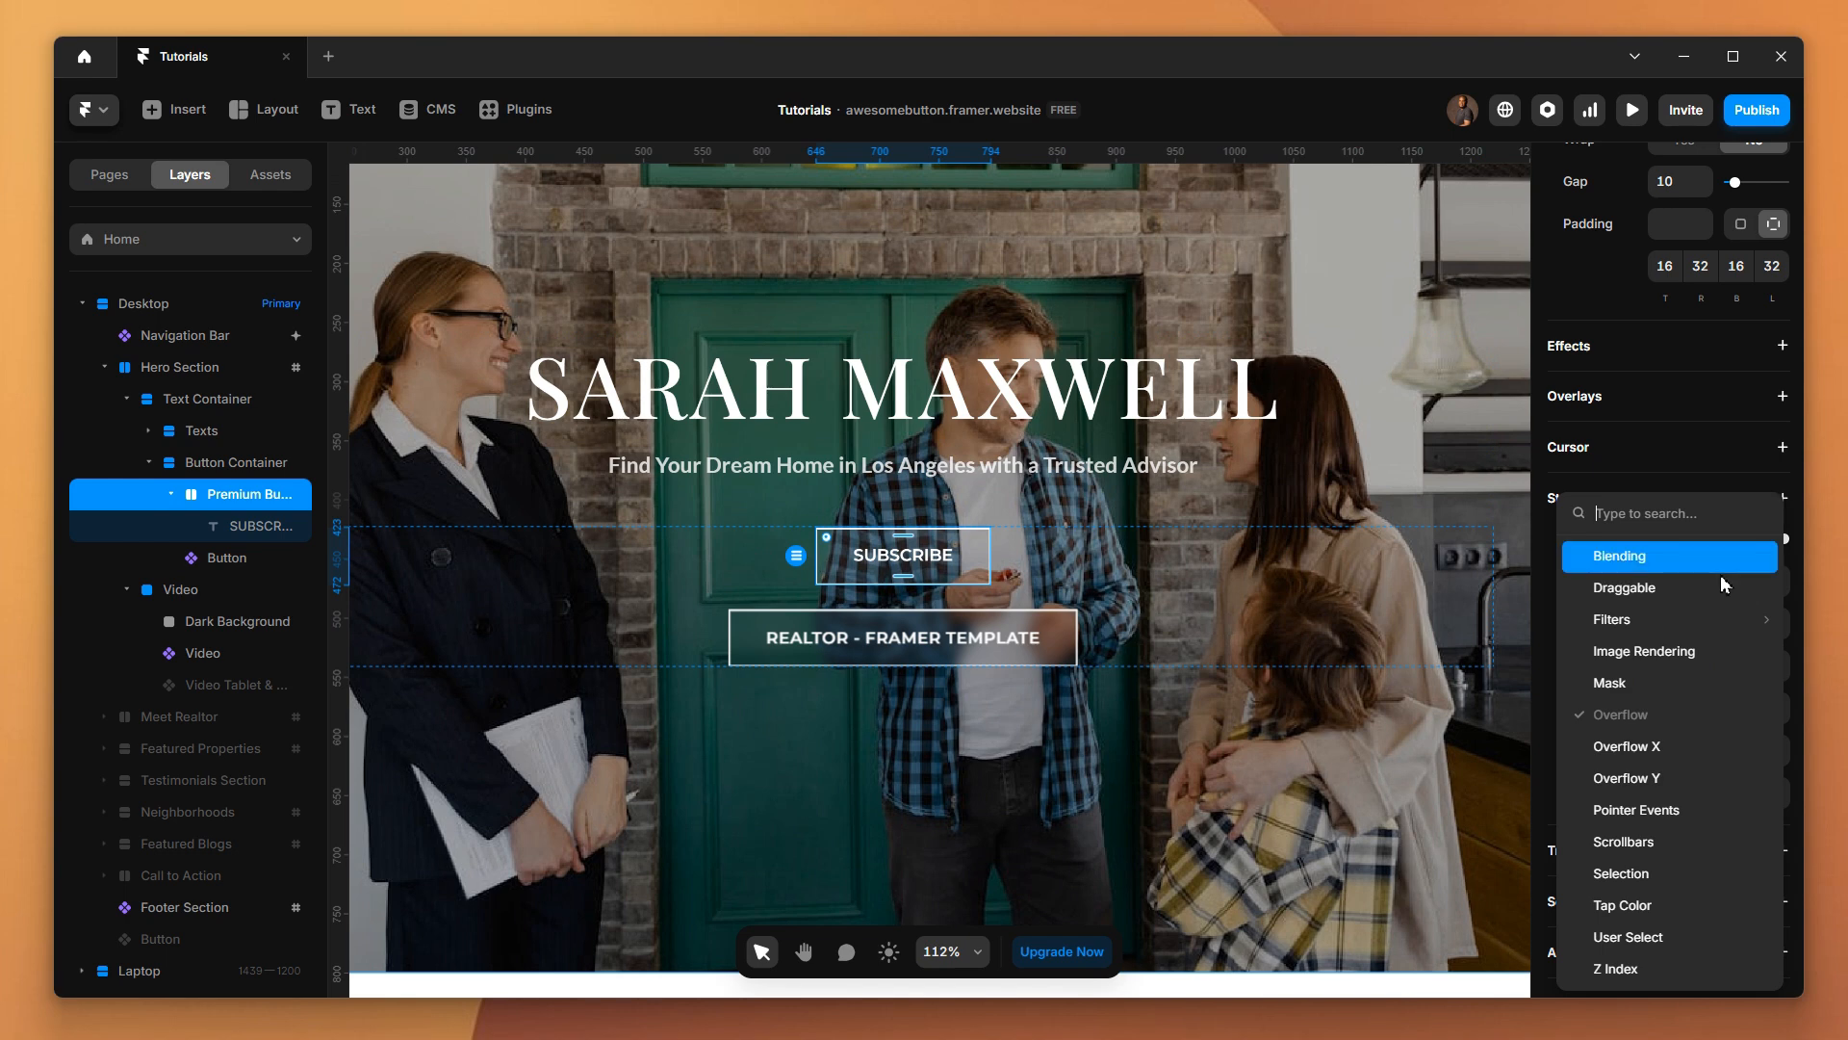
{"action": "mouse_move", "coordinate": [1682, 620]}
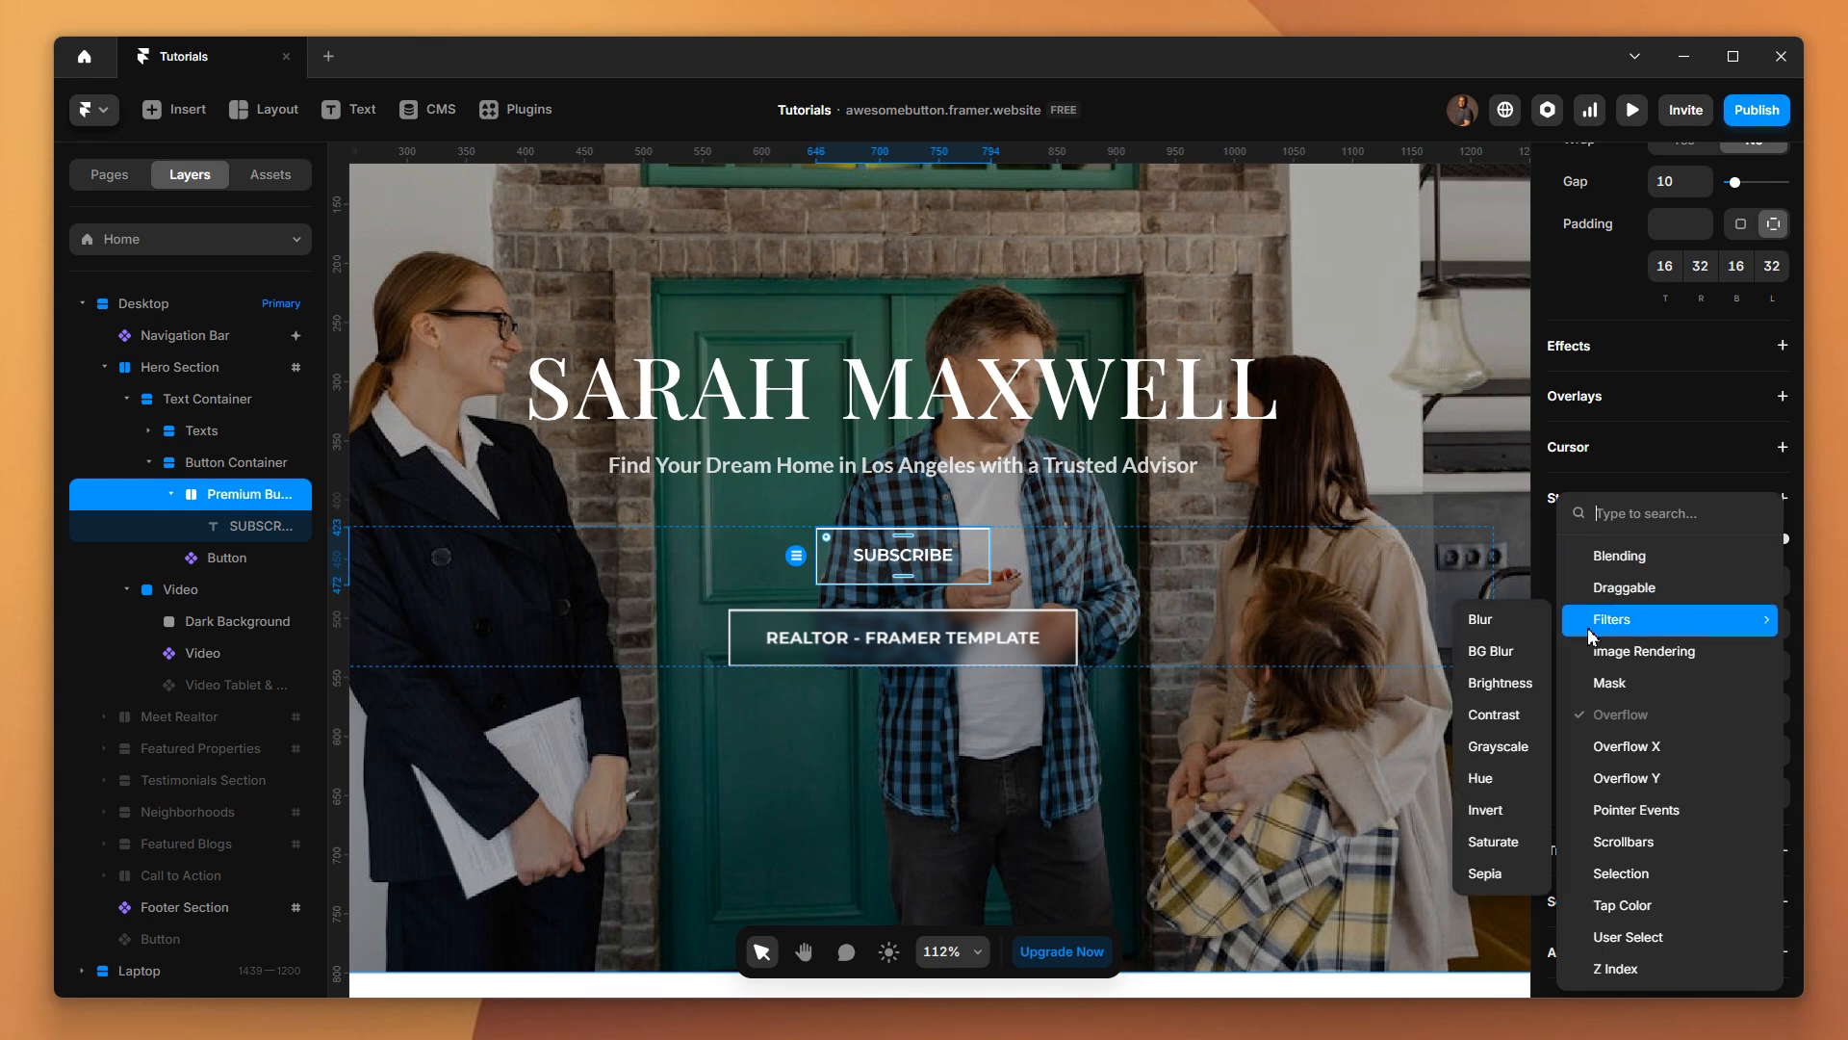
{"action": "left_click", "coordinate": [1500, 652]}
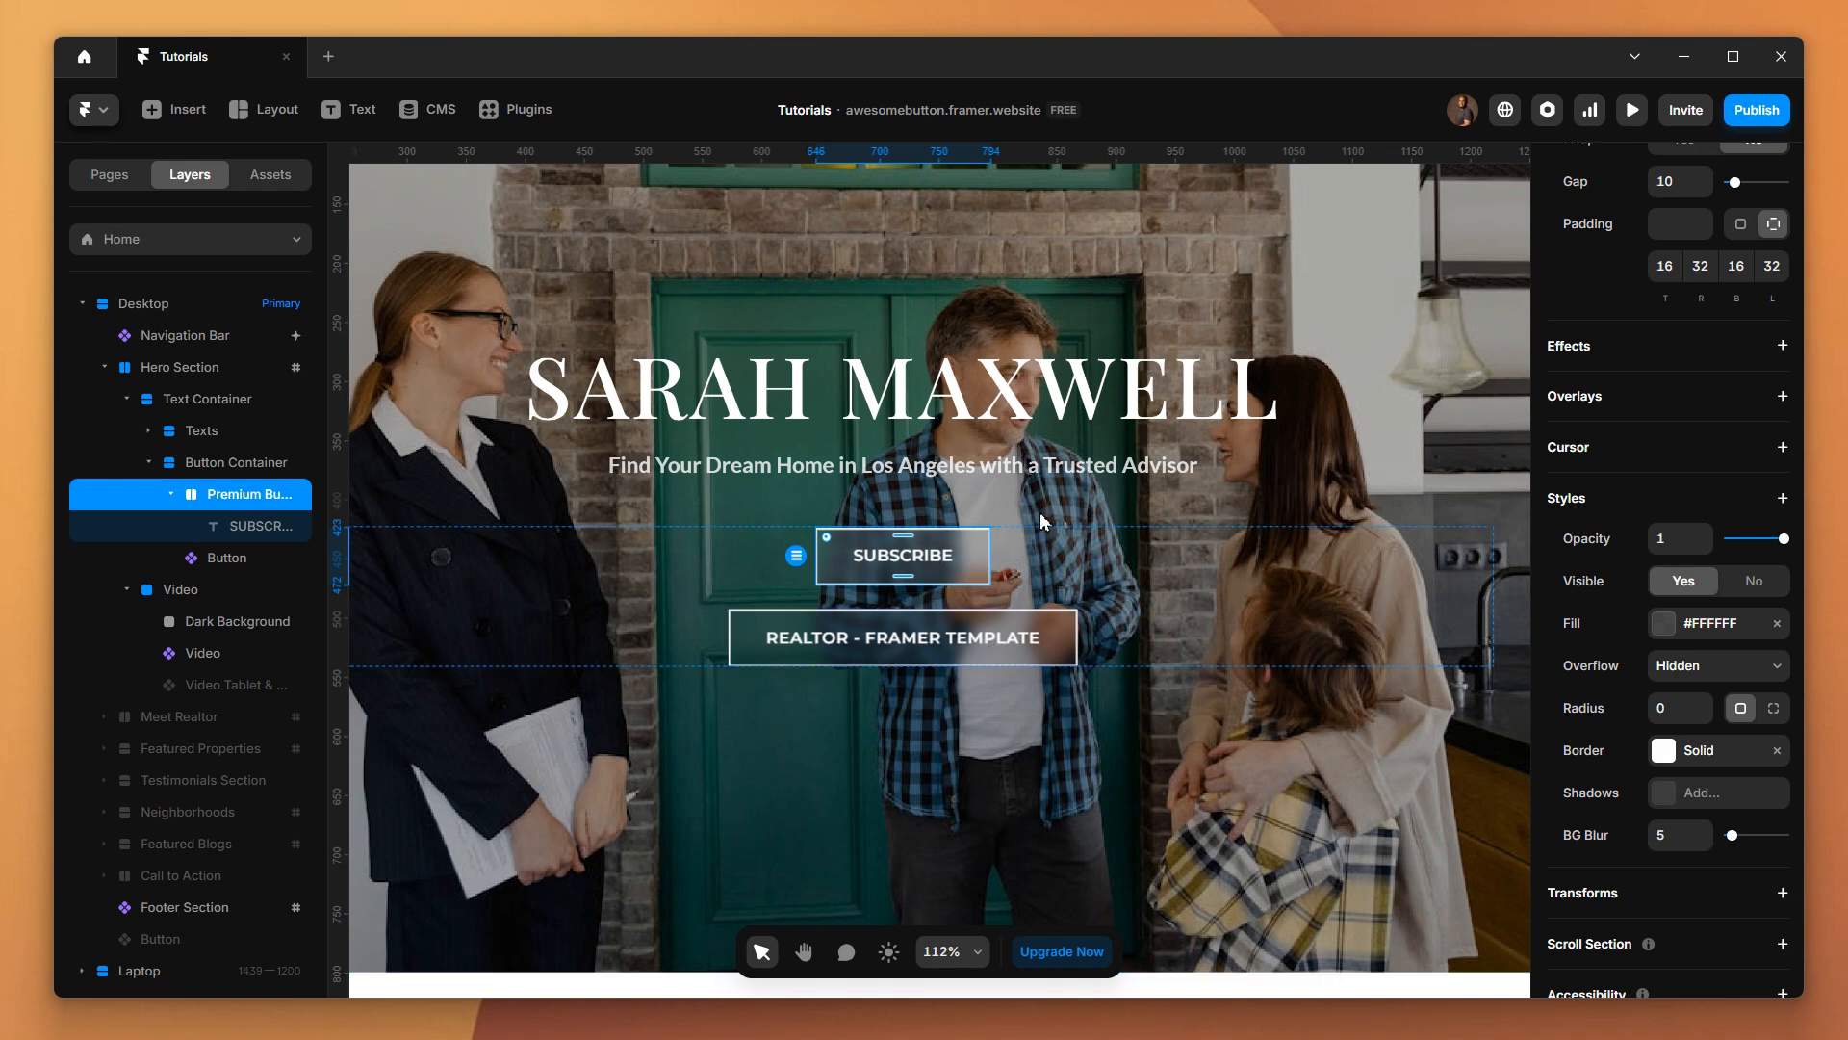
{"action": "left_click", "coordinate": [1632, 111]}
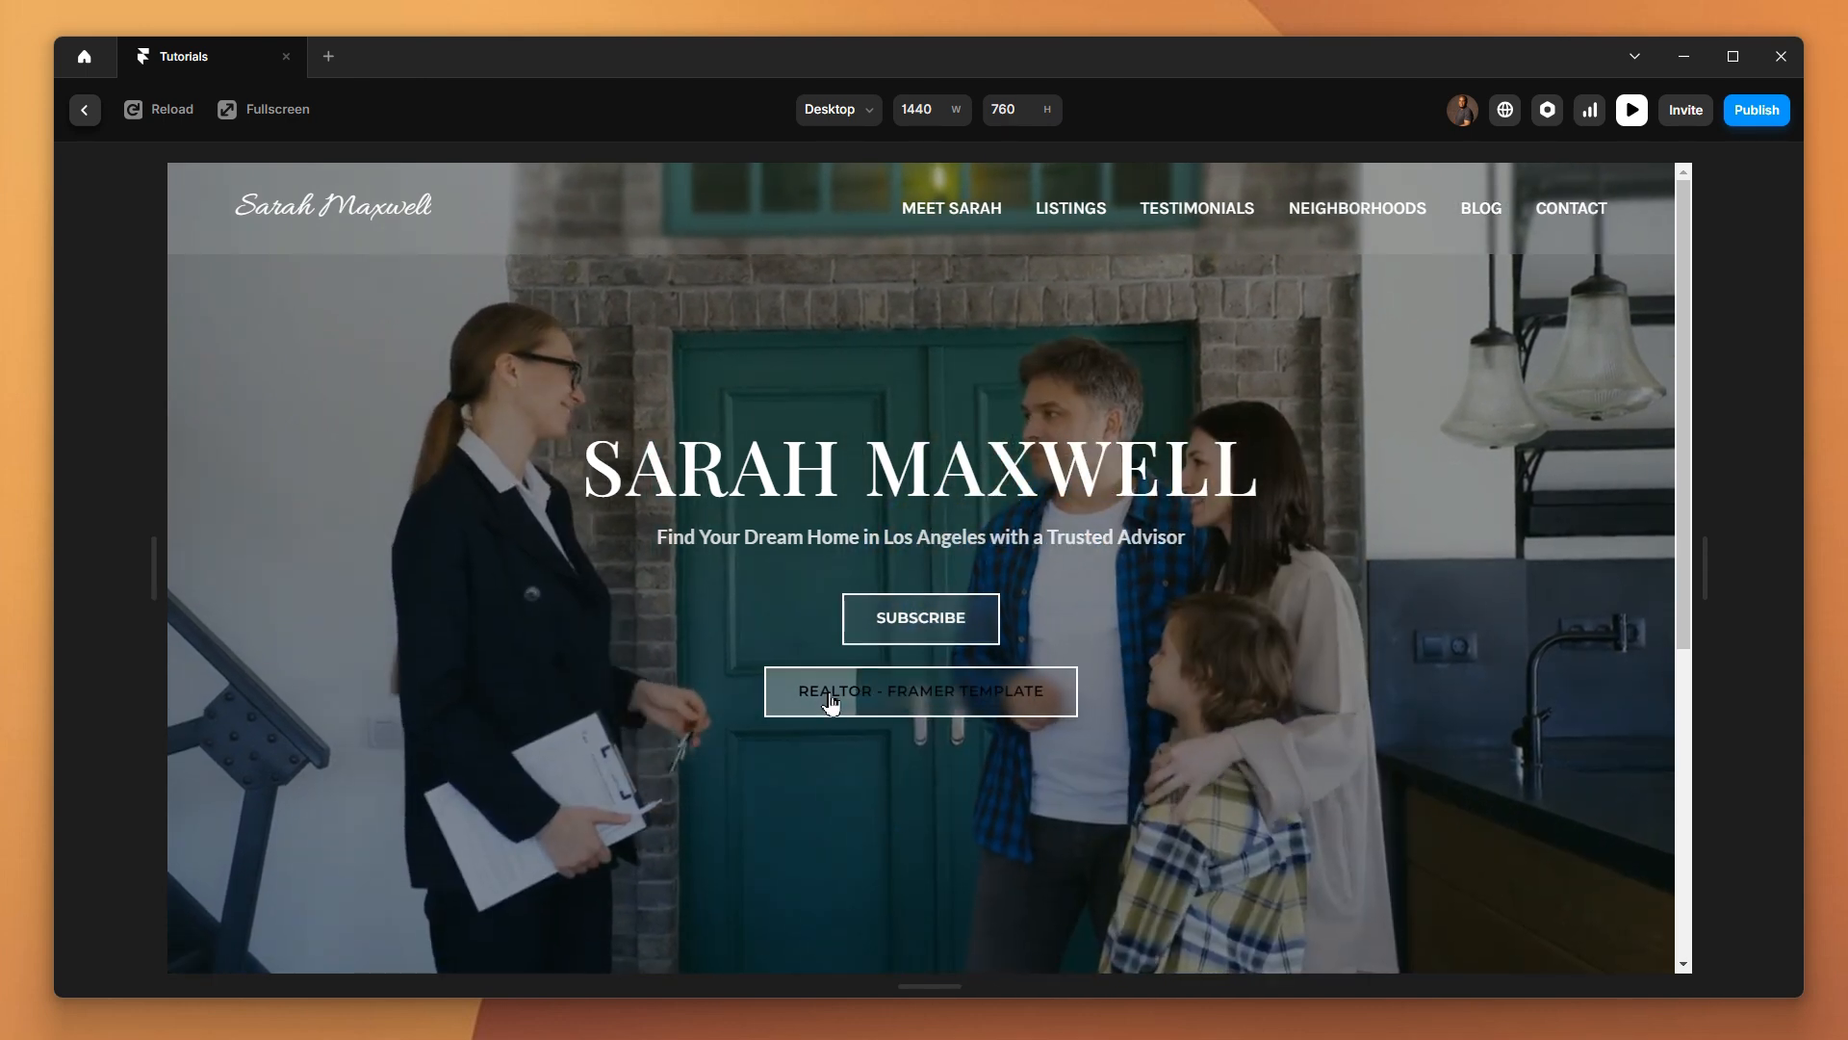
{"action": "left_click", "coordinate": [85, 110]}
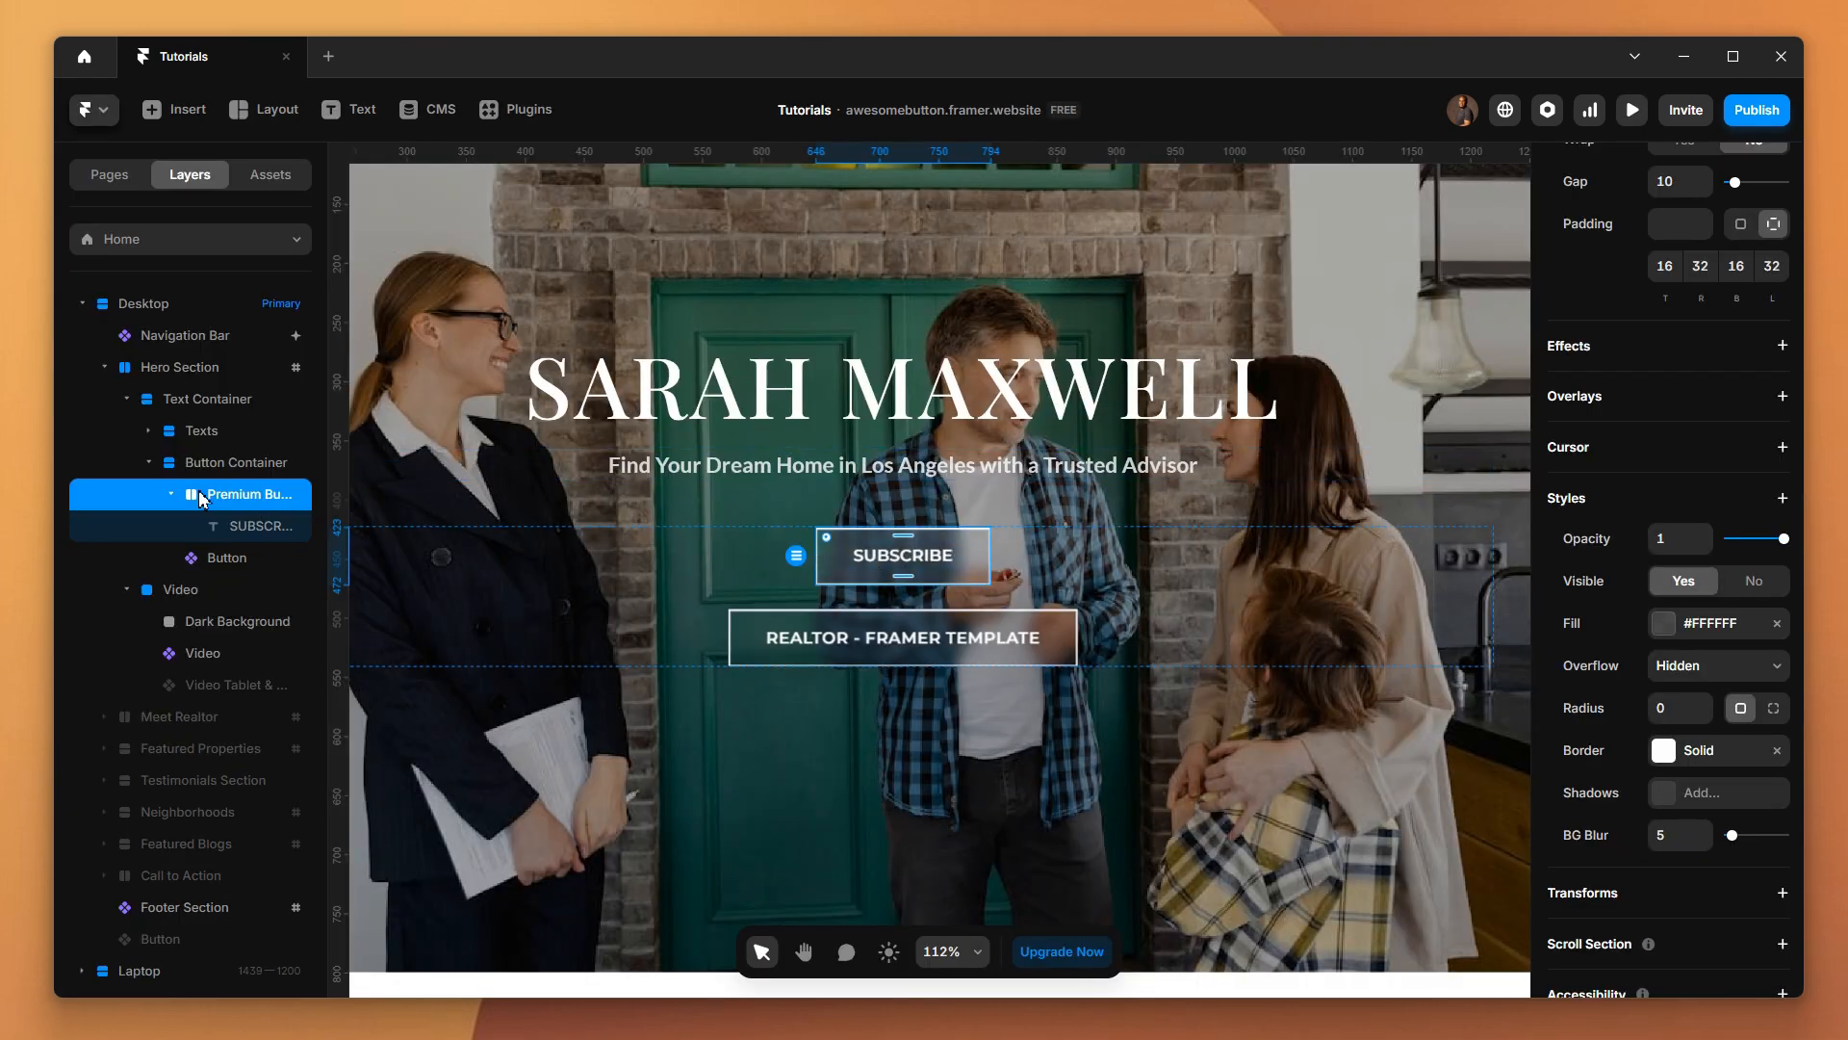
Draw a small frame about 7 by 21 inside the Premium Button stack, just before the SUBSCRIBE text
{"action": "key", "text": "f"}
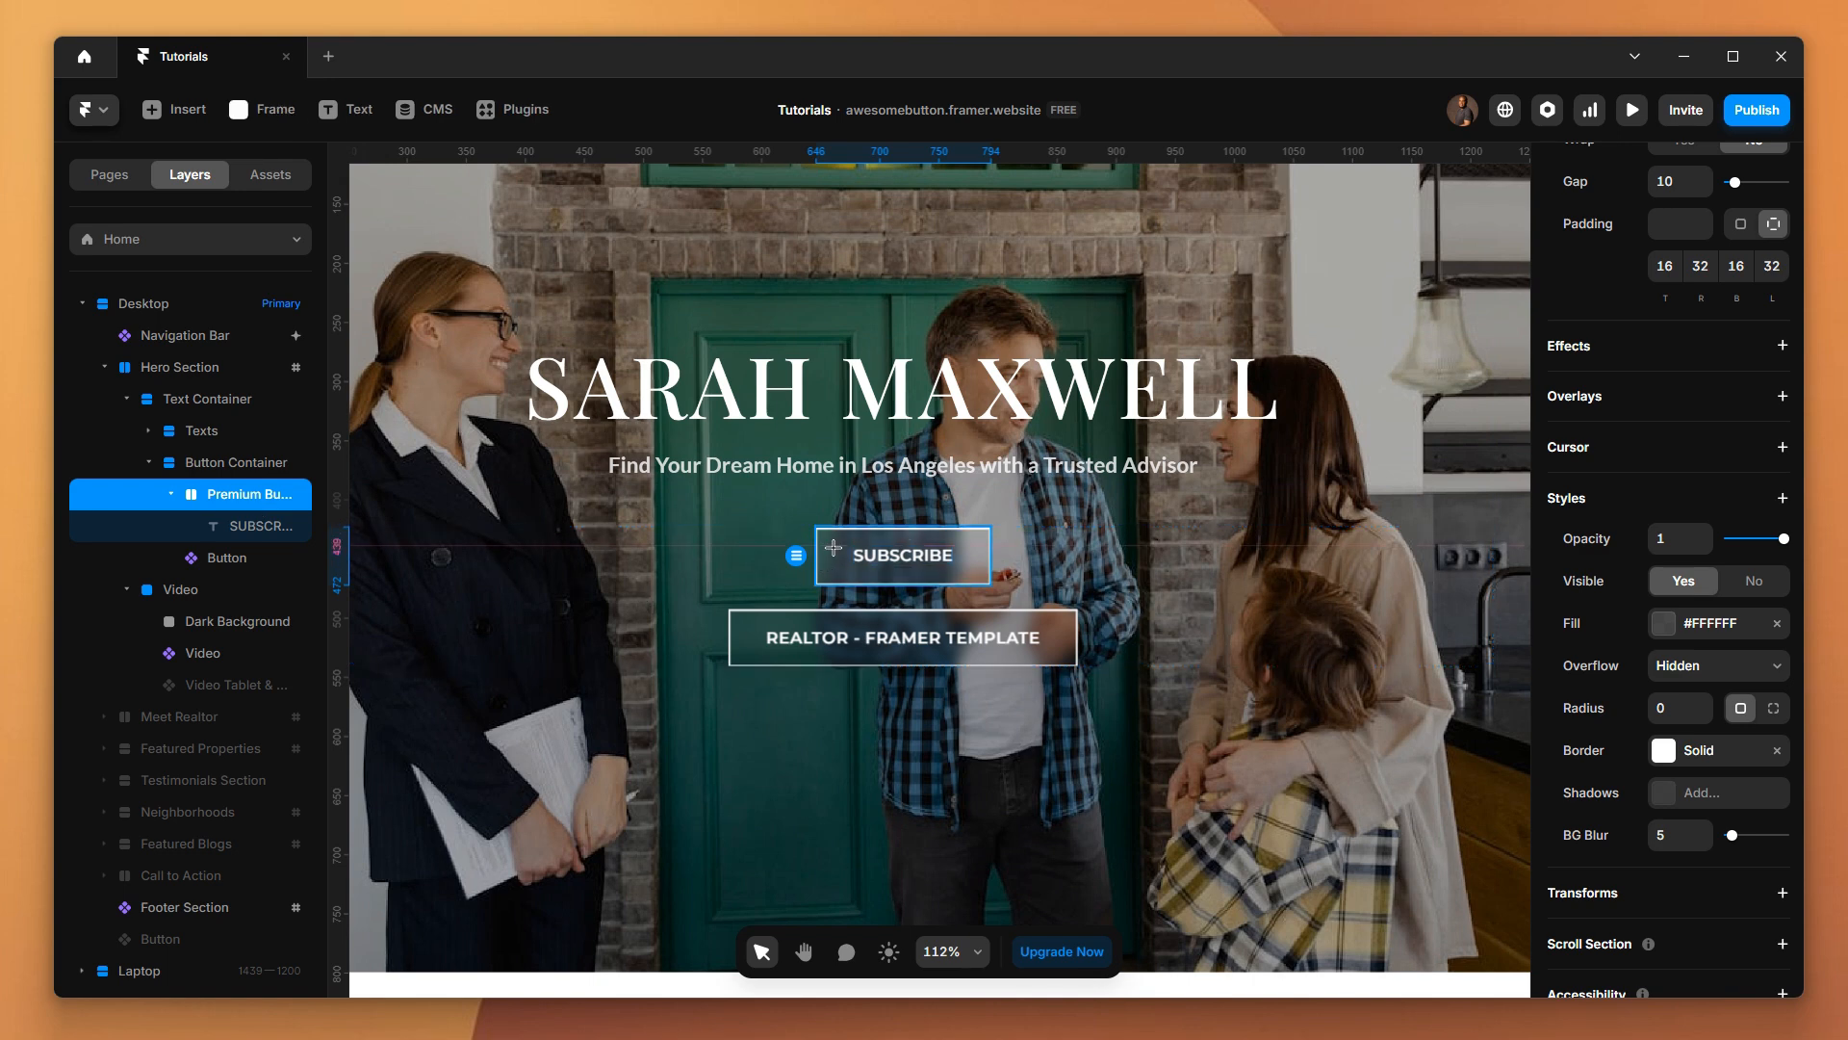
{"action": "left_click_drag", "start_coordinate": [829, 546], "coordinate": [842, 574]}
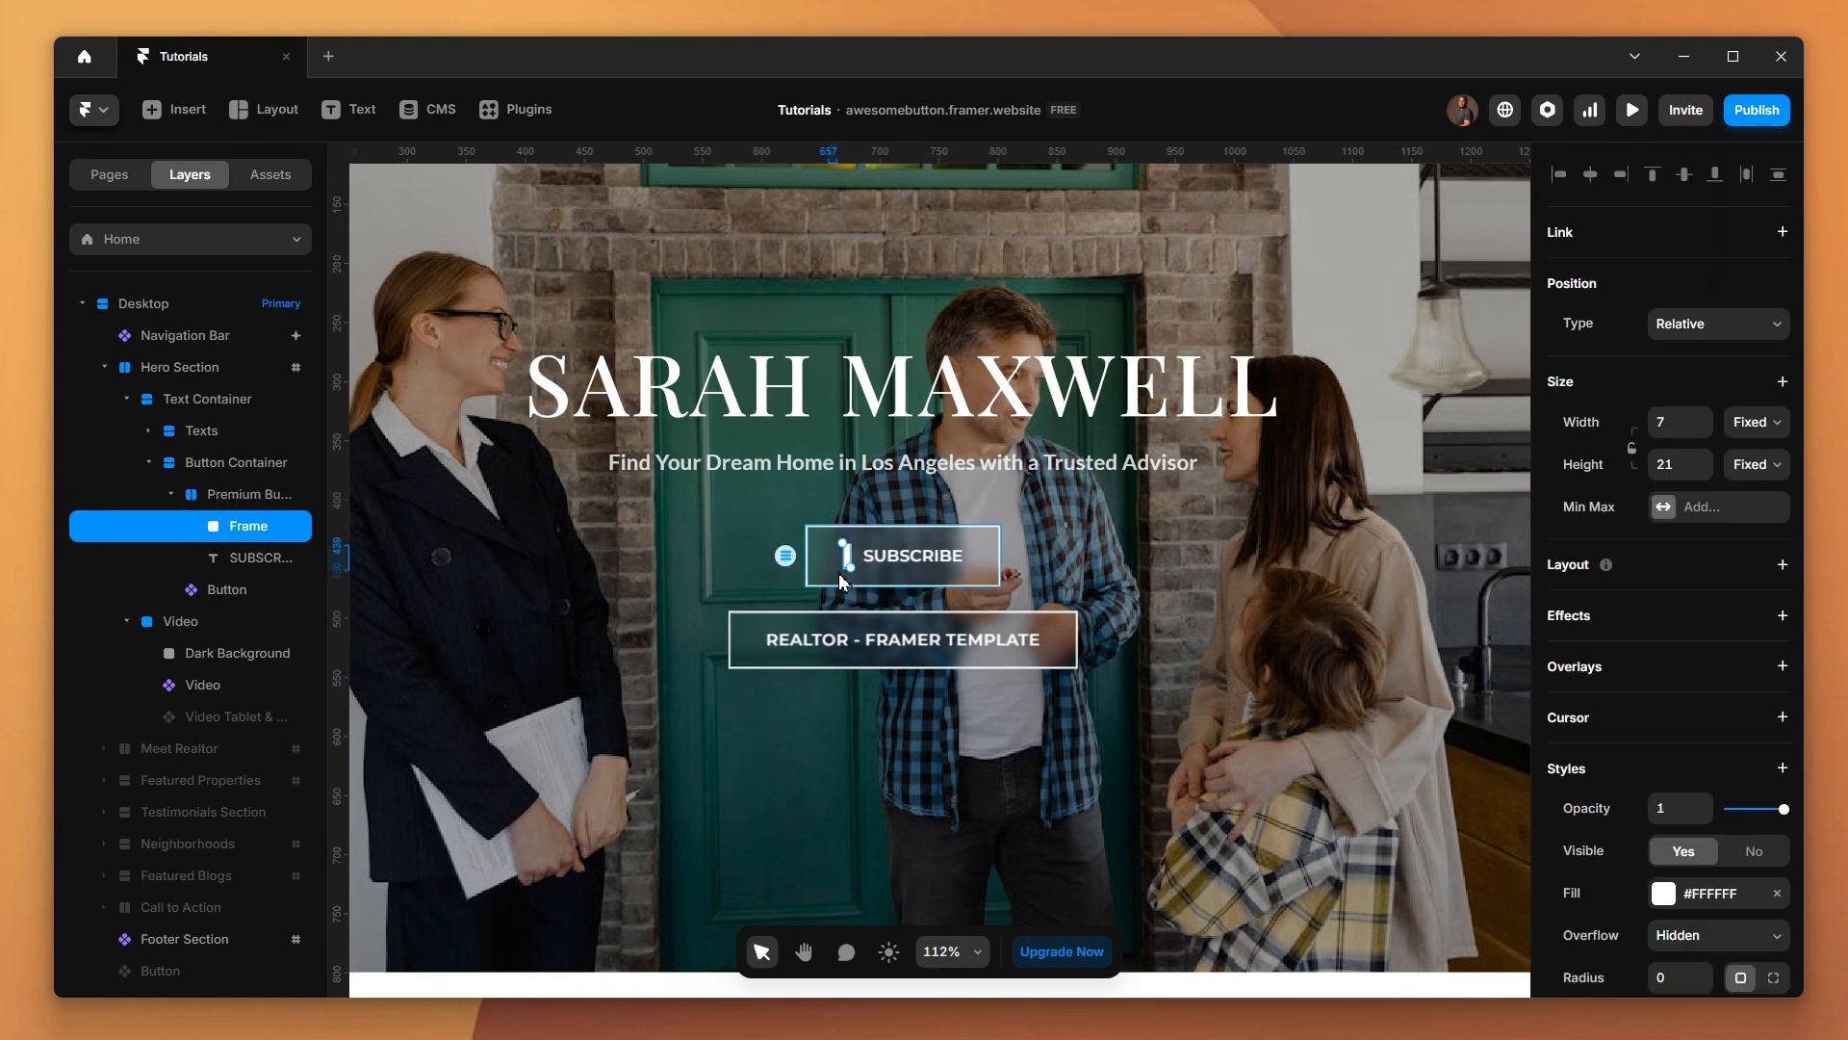
{"action": "left_click", "coordinate": [1122, 592]}
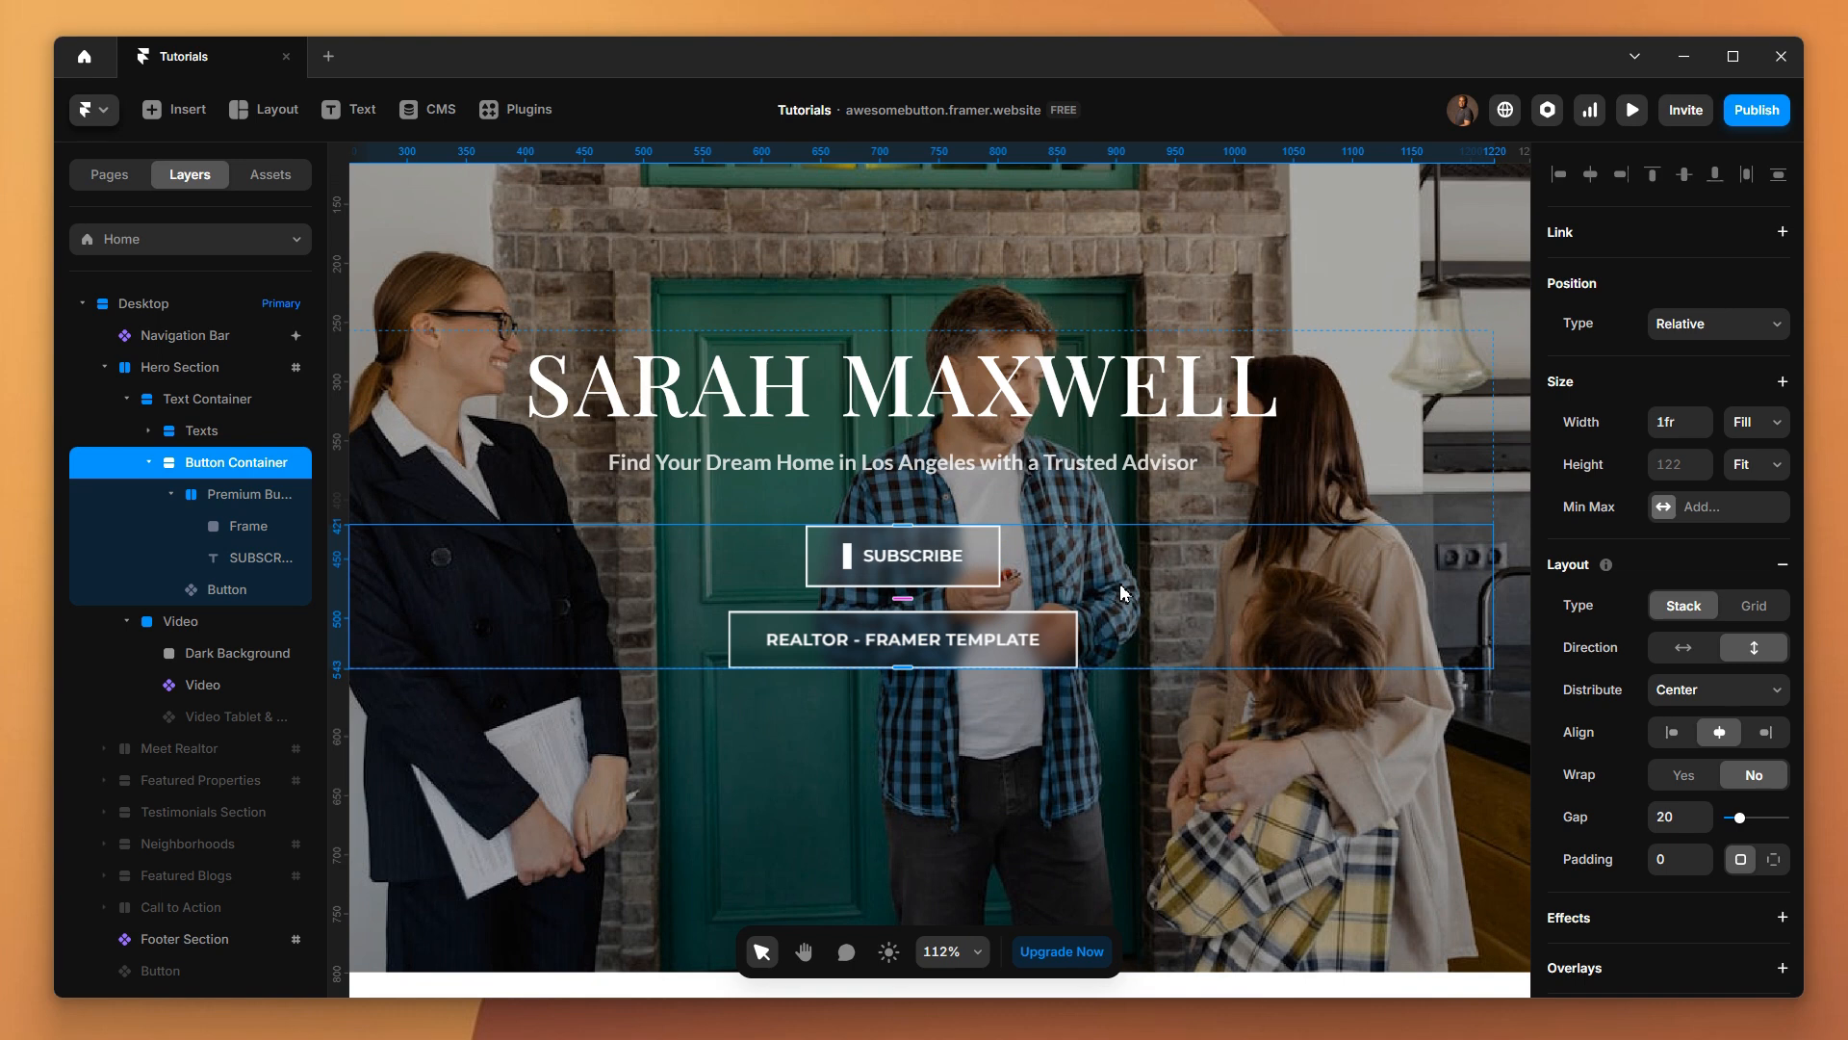
Change the small frame's position type to Absolute
{"action": "left_click", "coordinate": [852, 568]}
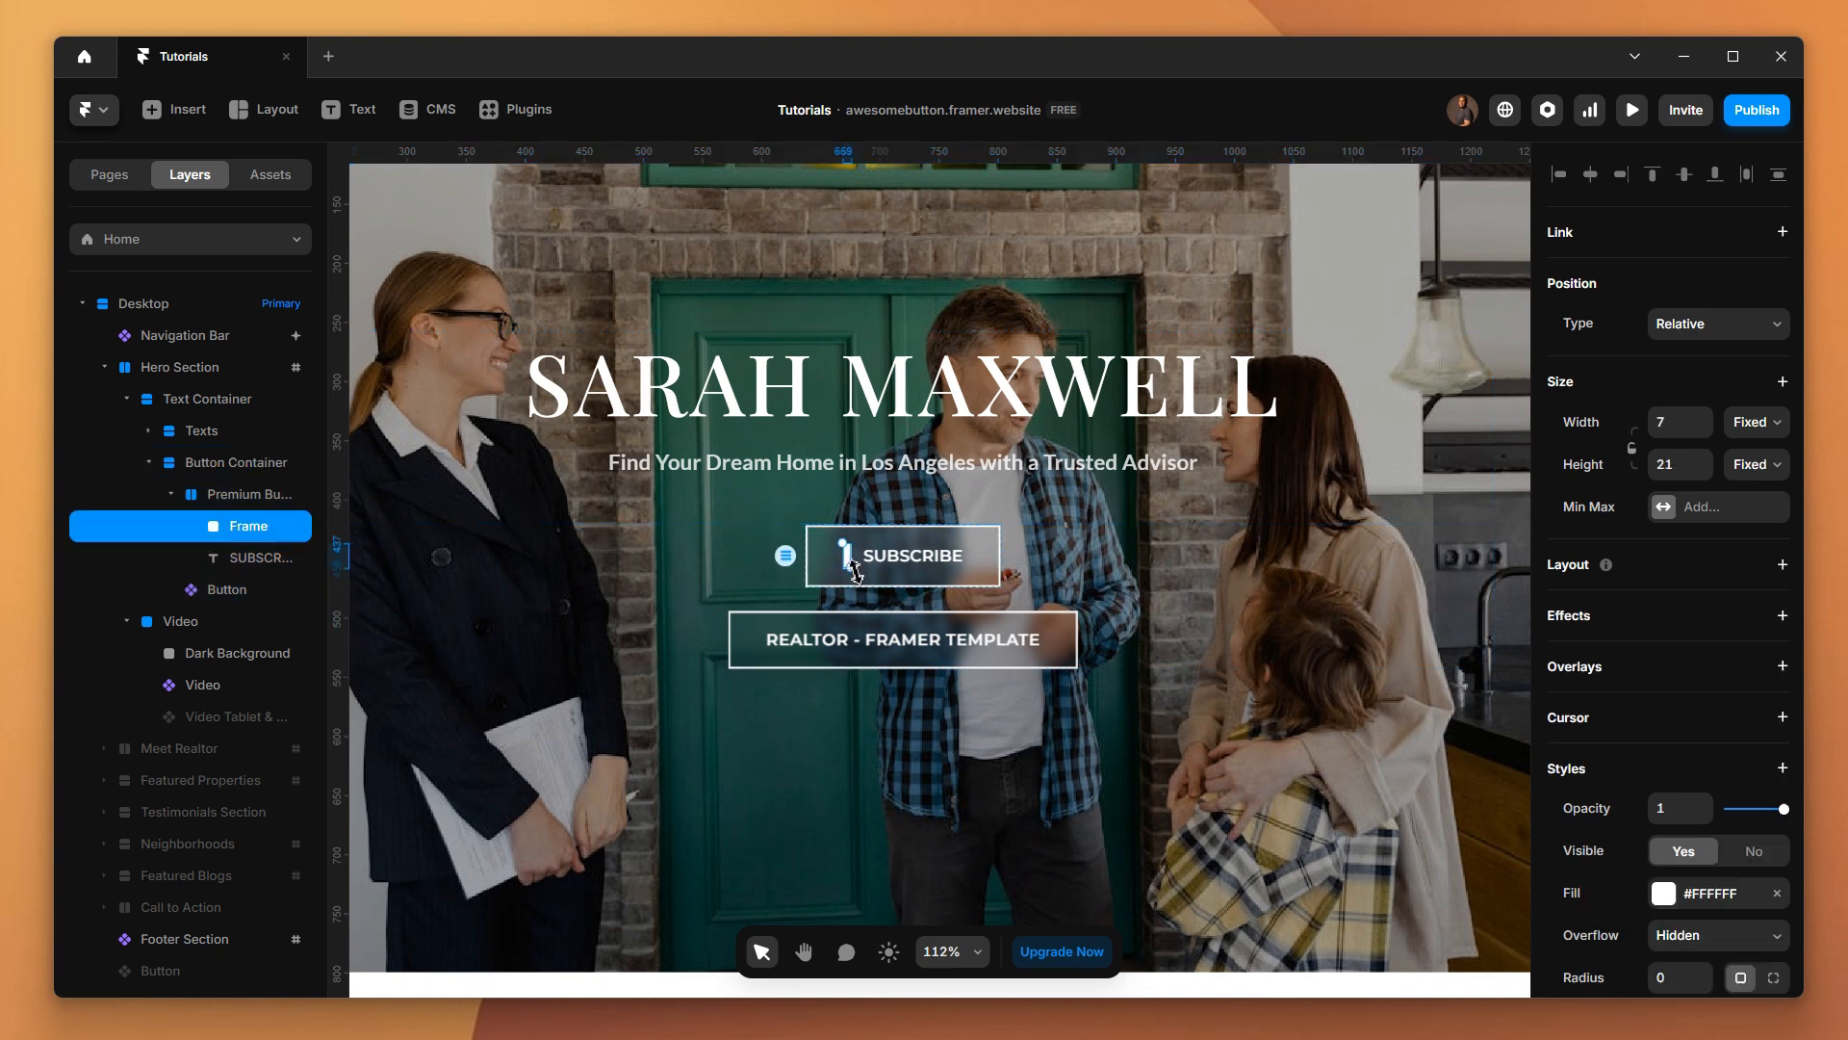
{"action": "left_click", "coordinate": [1709, 329]}
{"action": "left_click", "coordinate": [1709, 356]}
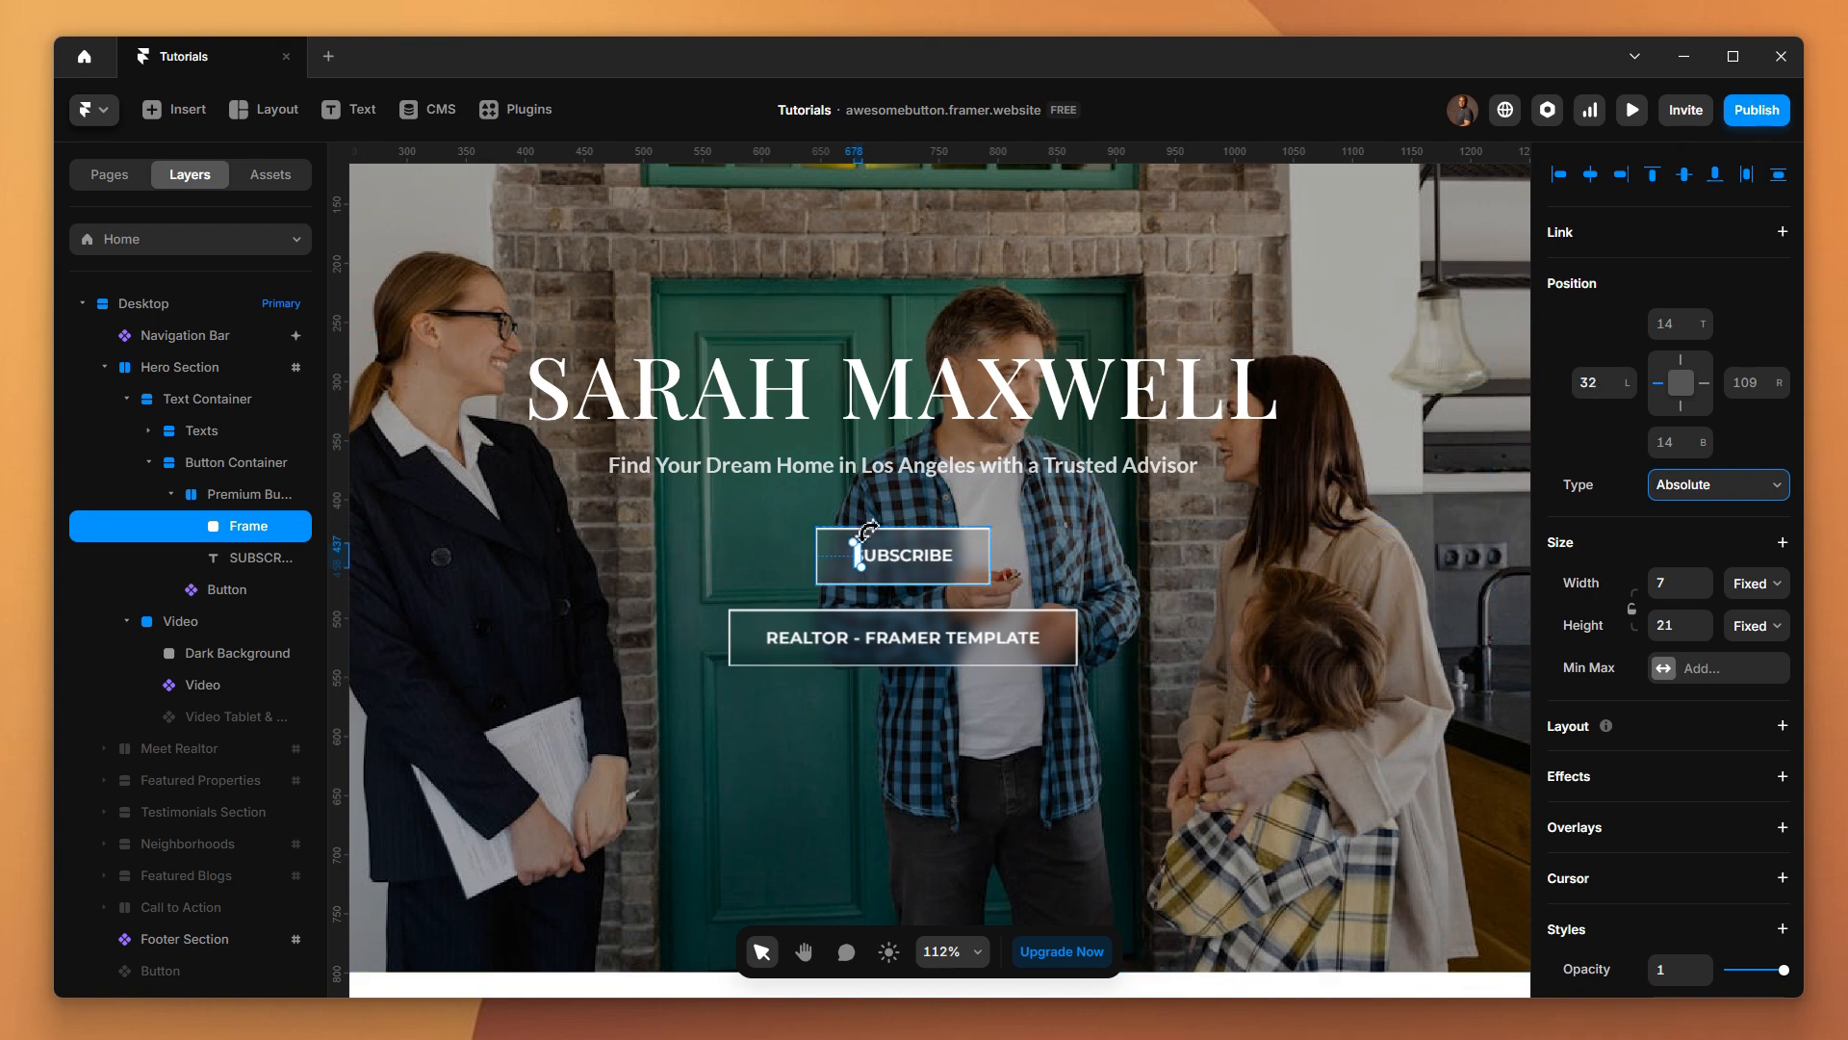
Try a left offset of 12 for the small frame inside the button
{"action": "left_click", "coordinate": [1613, 386]}
{"action": "key", "text": "BackSpace"}
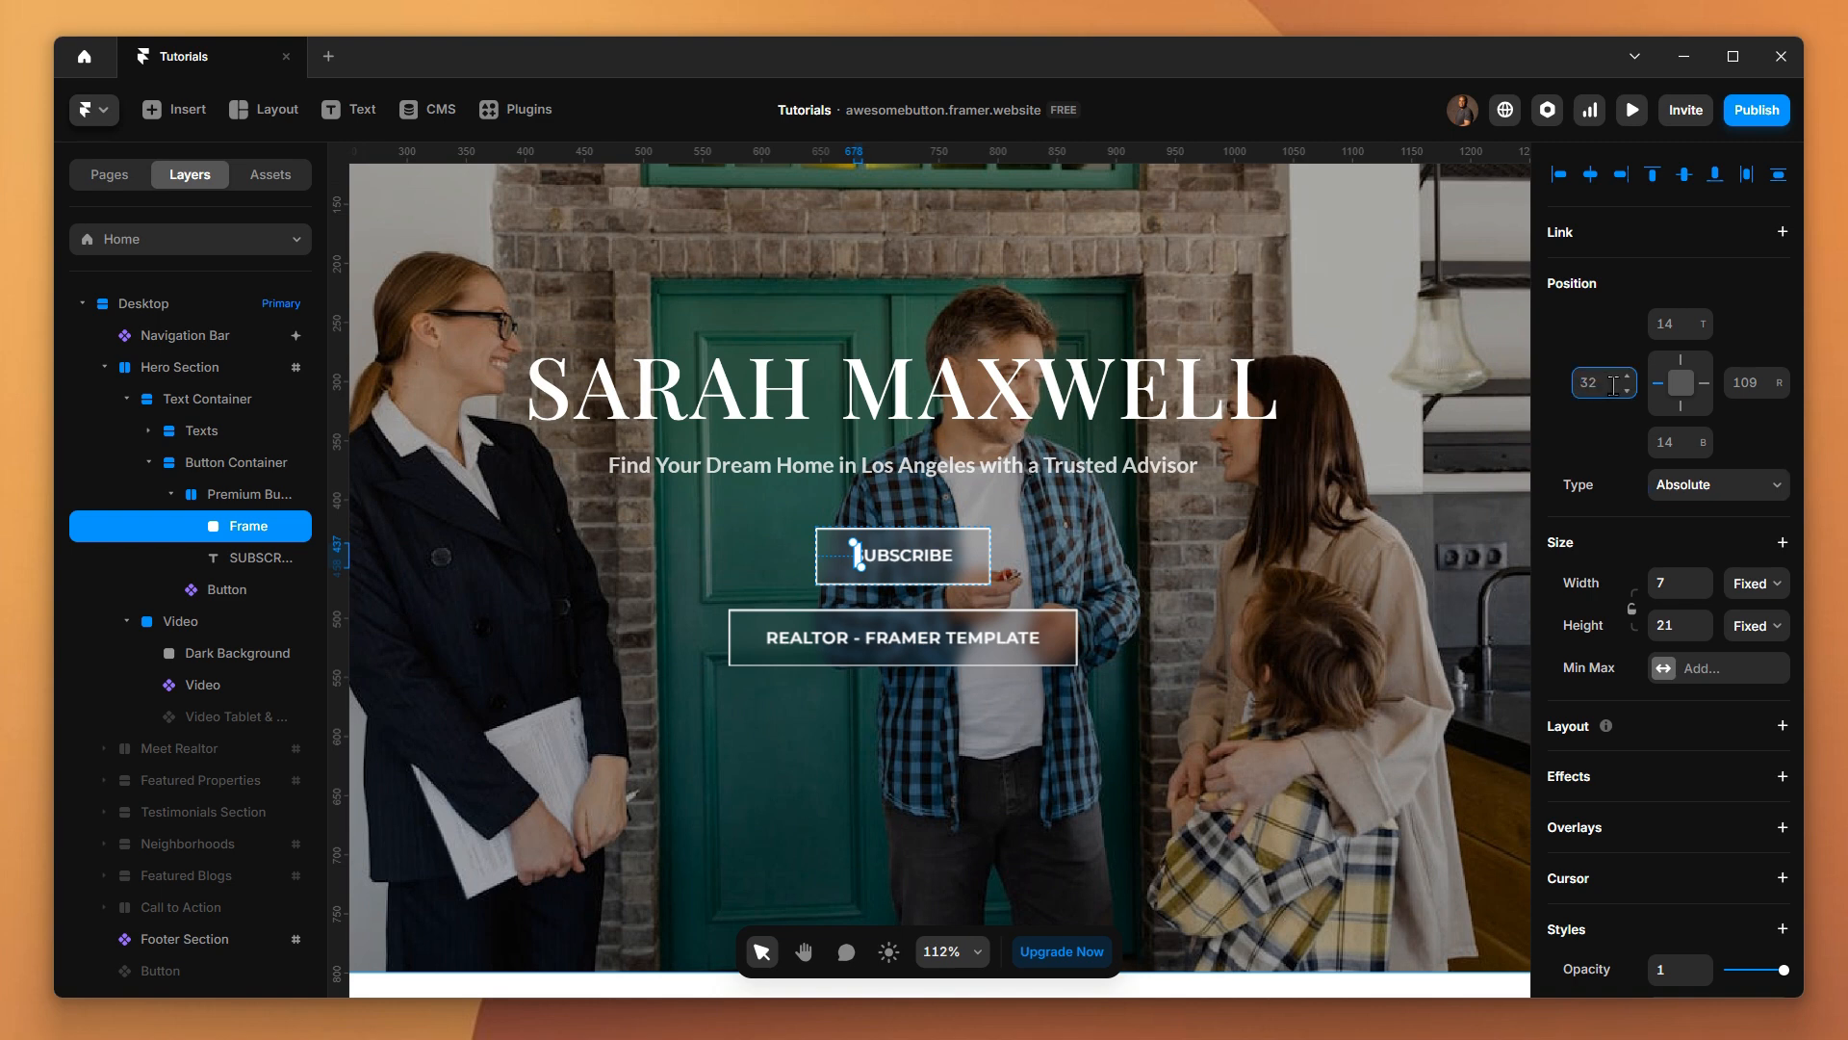
{"action": "type", "text": "12"}
Pin the small frame to the button's left, top and bottom edges with offsets of 0
{"action": "key", "text": "BackSpace"}
{"action": "key", "text": "BackSpace"}
{"action": "type", "text": "0"}
{"action": "left_click", "coordinate": [1682, 358]}
{"action": "left_click", "coordinate": [1683, 325]}
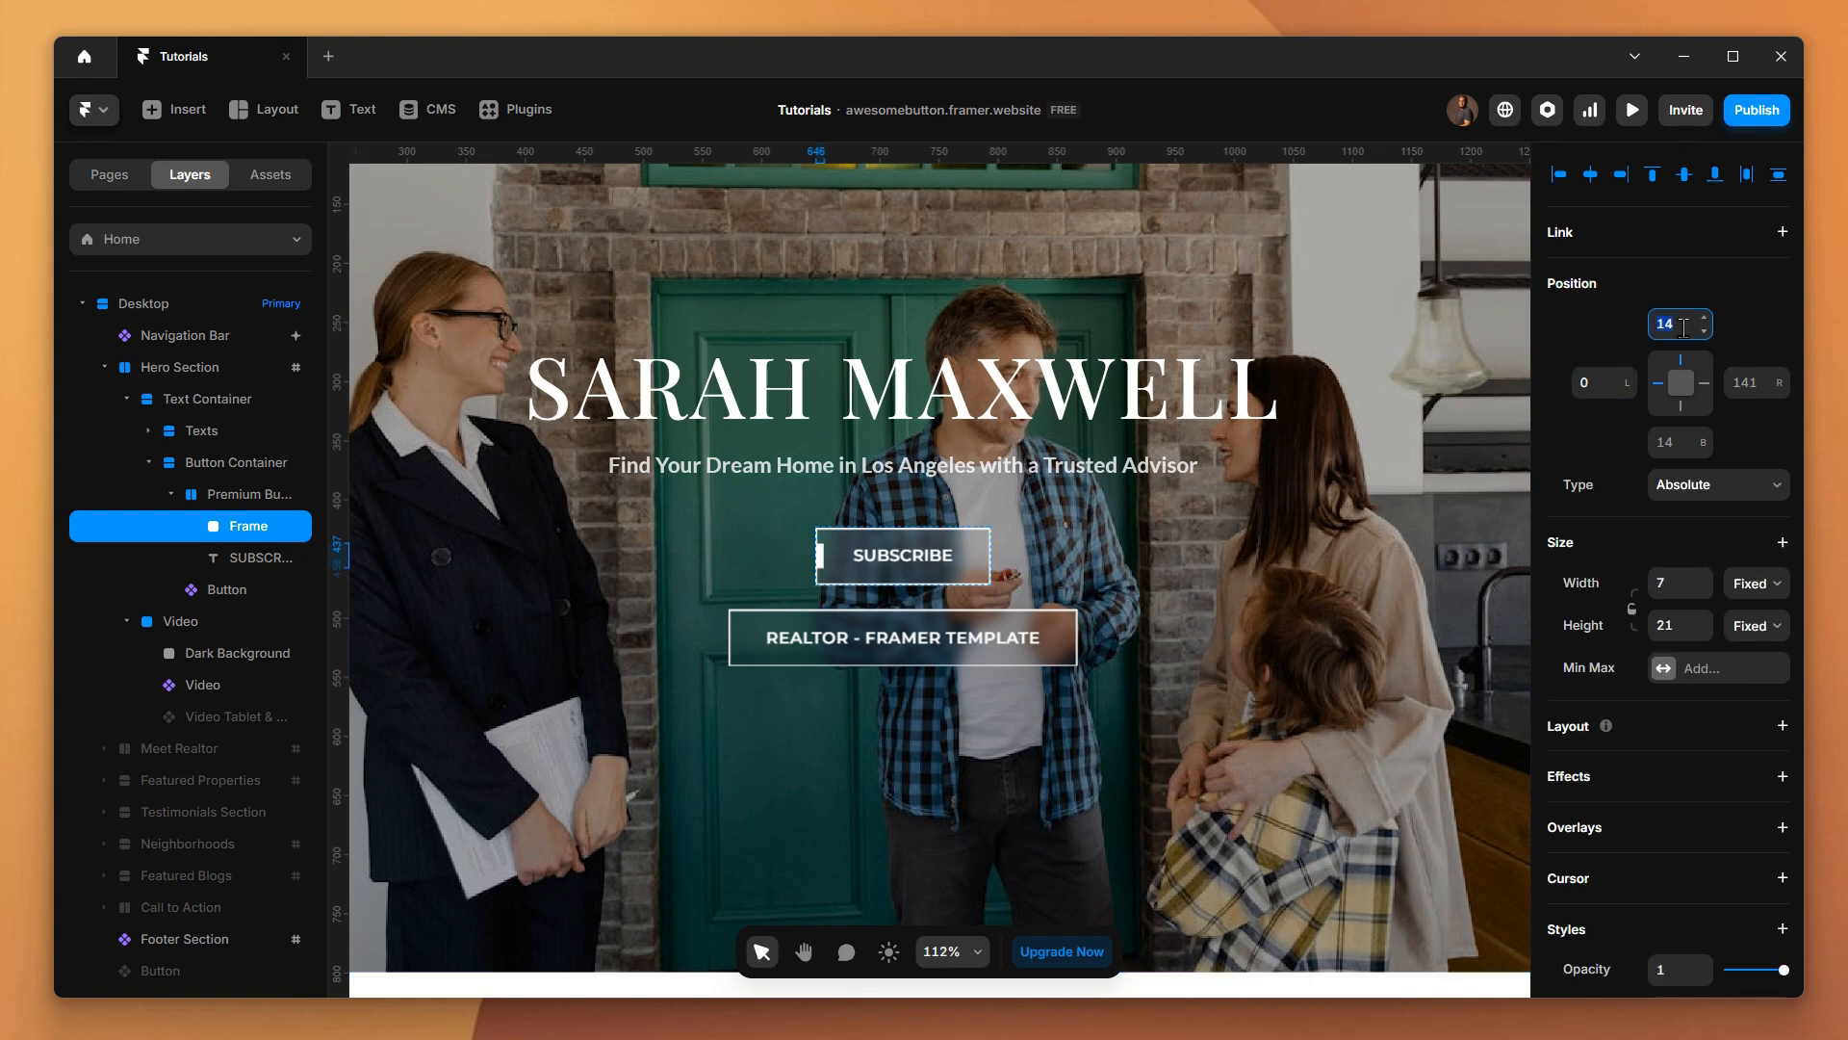
{"action": "type", "text": "0"}
{"action": "left_click", "coordinate": [1680, 406]}
{"action": "left_click", "coordinate": [1684, 442]}
{"action": "key", "text": "BackSpace"}
{"action": "key", "text": "BackSpace"}
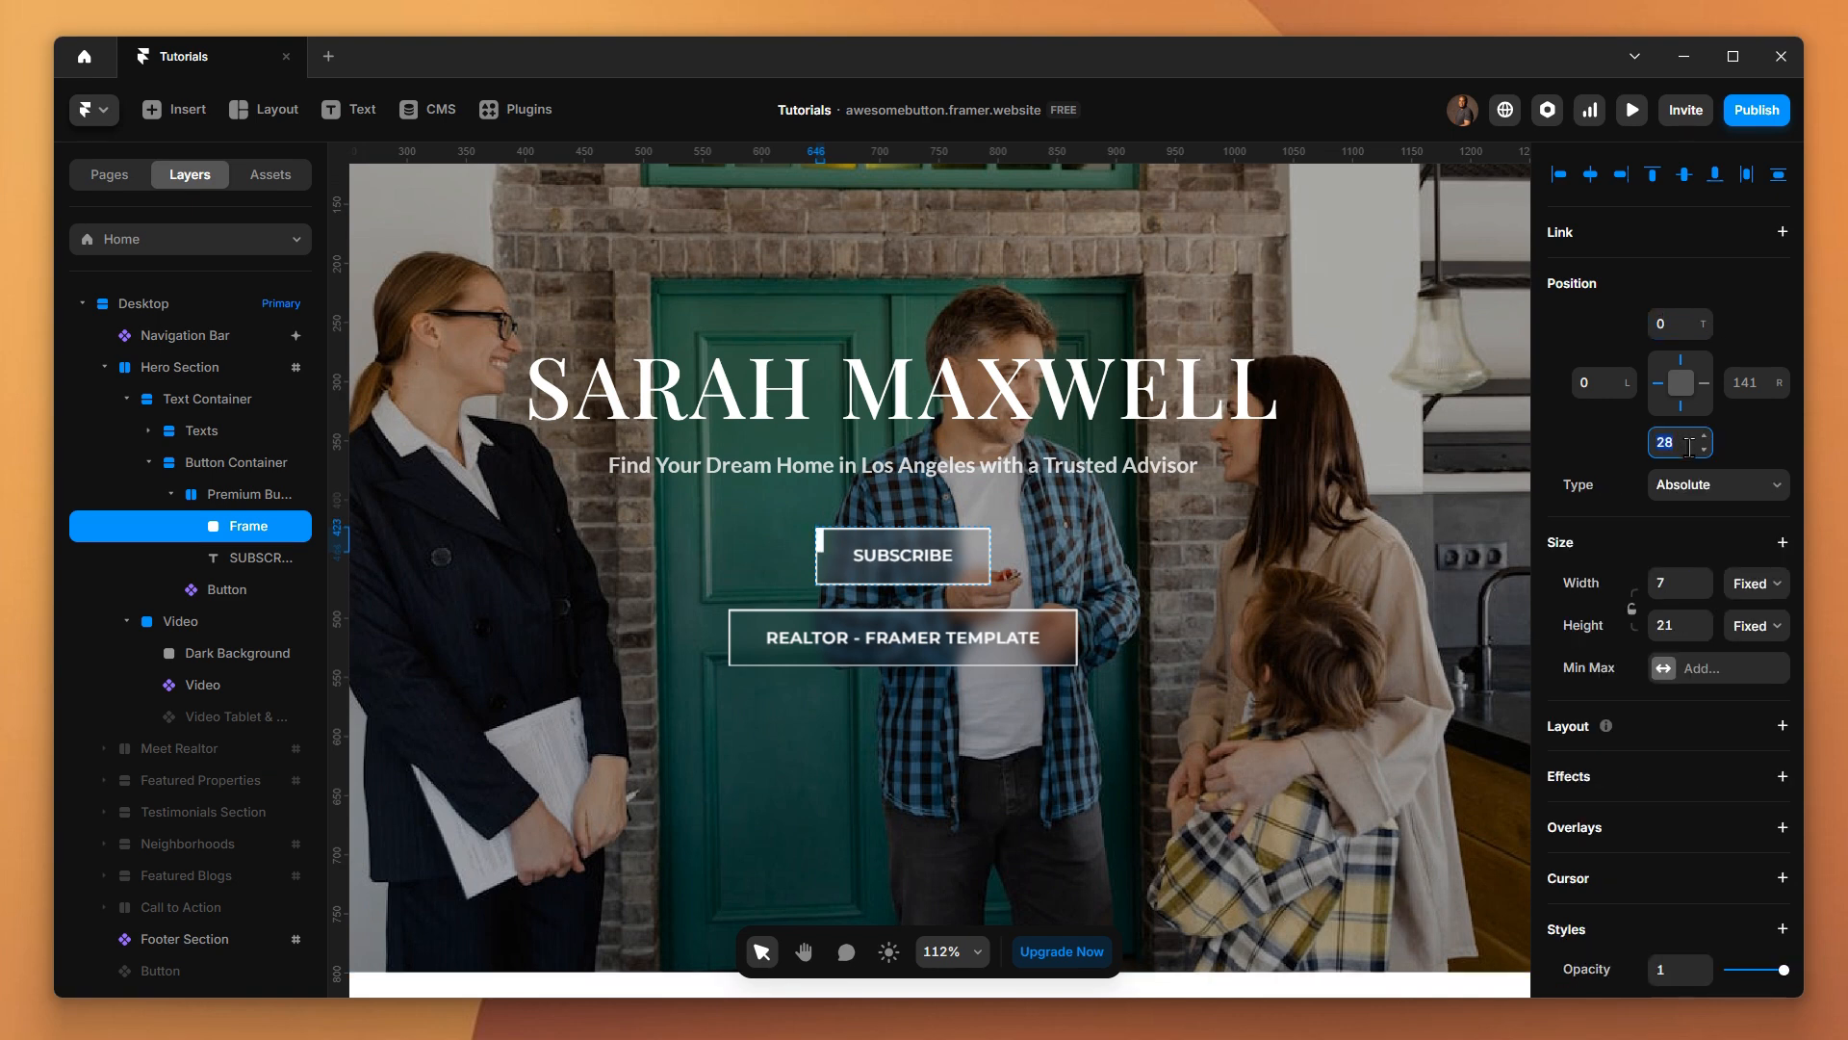
{"action": "type", "text": "0"}
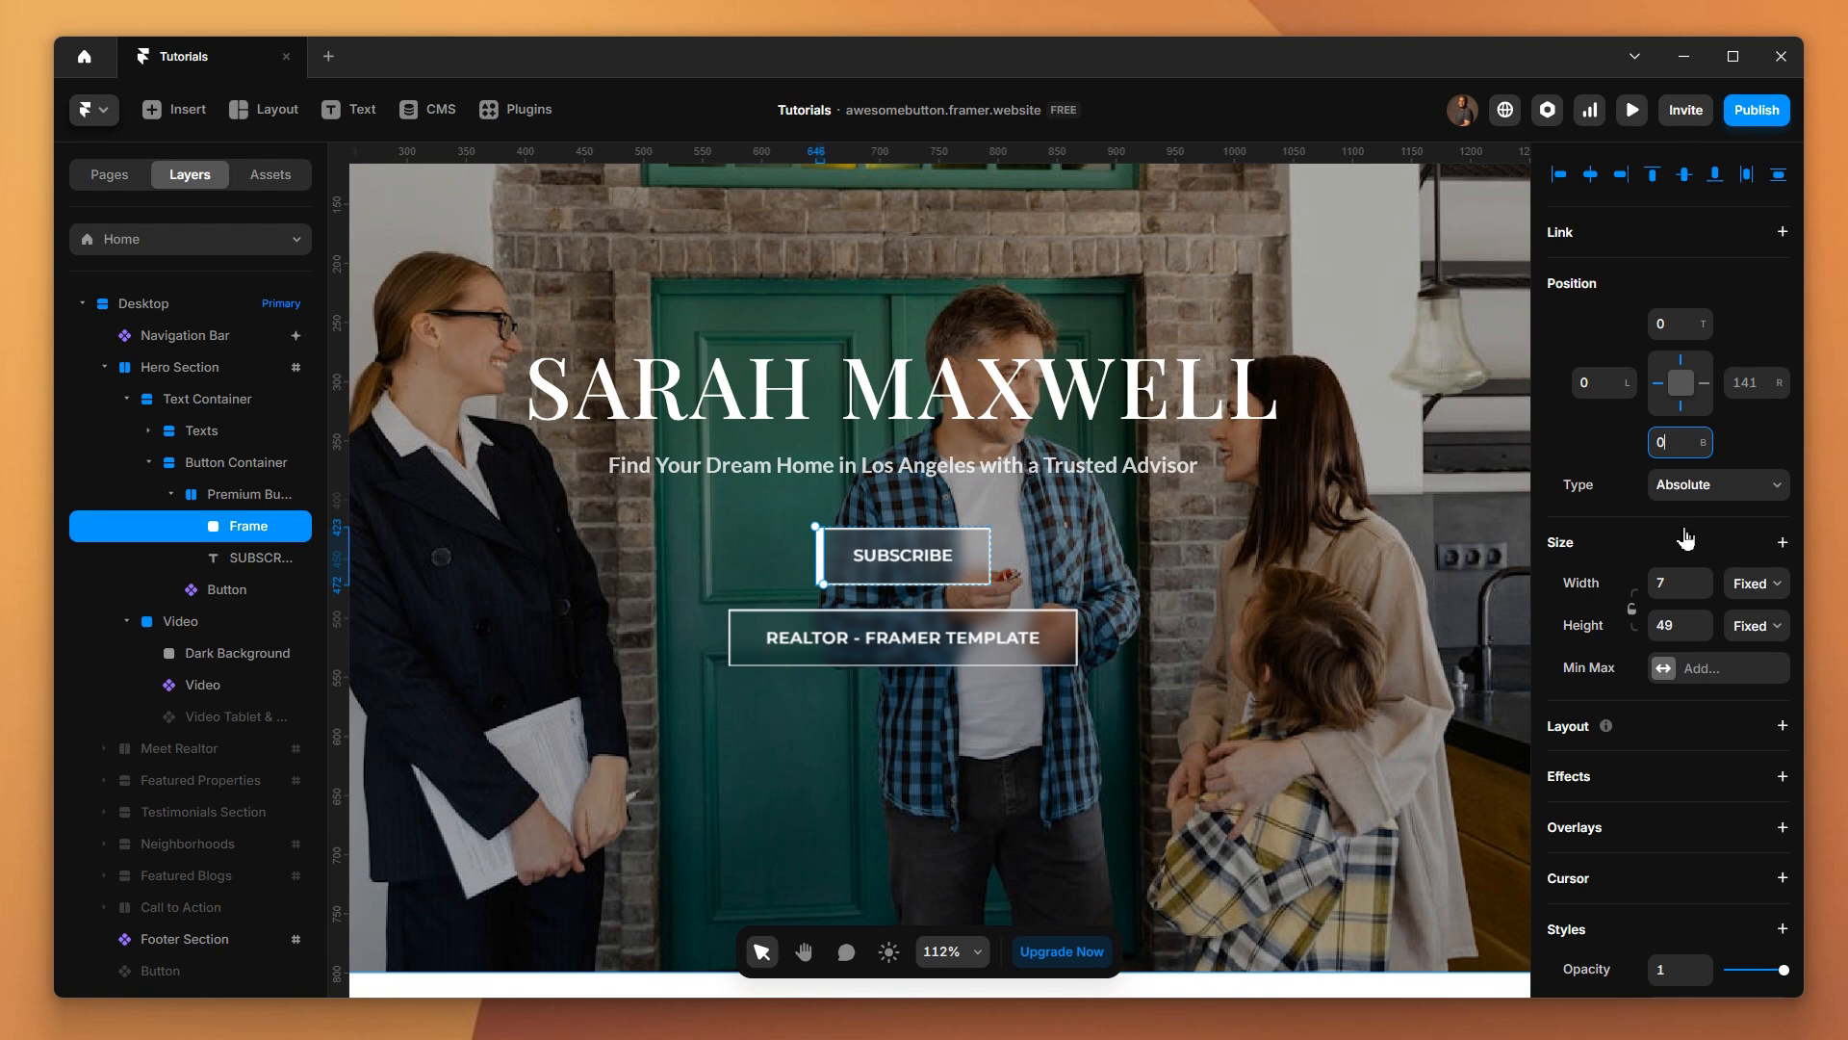
Try a width of 2 for the frame at the button's left edge and settle on a width of 1
{"action": "left_click", "coordinate": [1680, 596]}
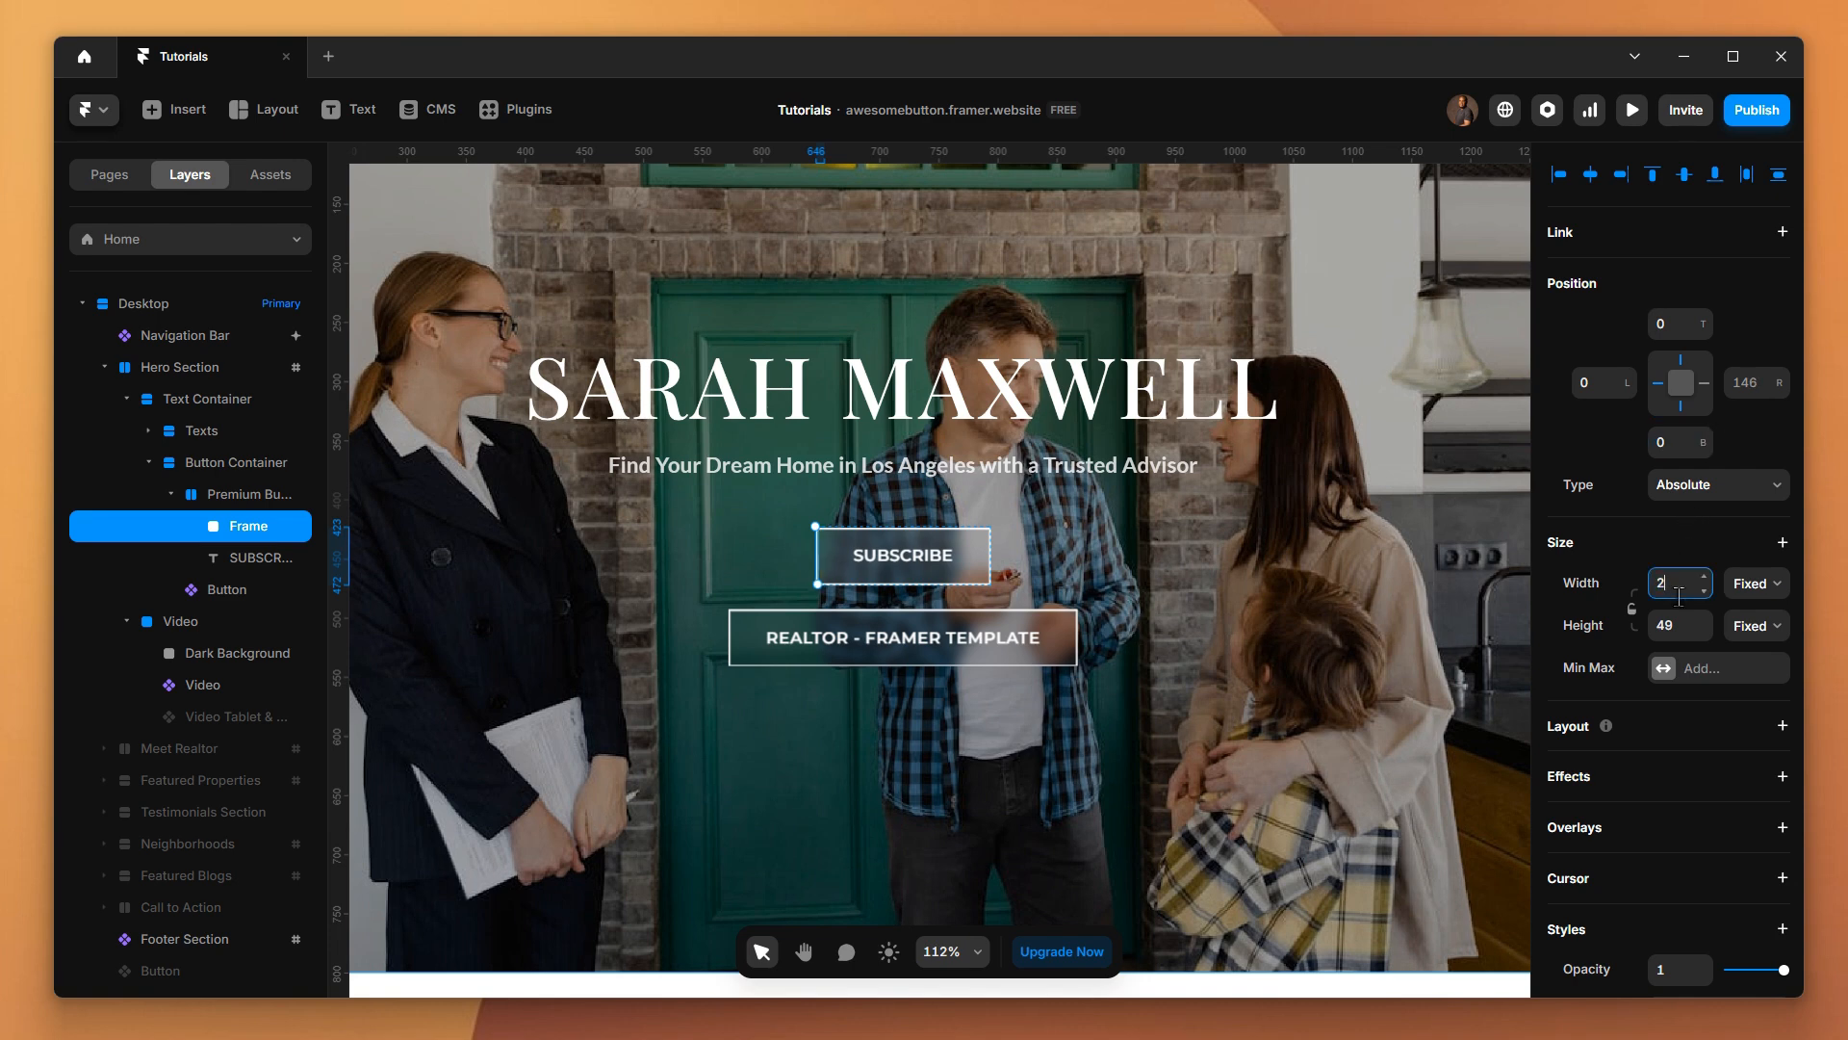
{"action": "left_click", "coordinate": [1272, 603]}
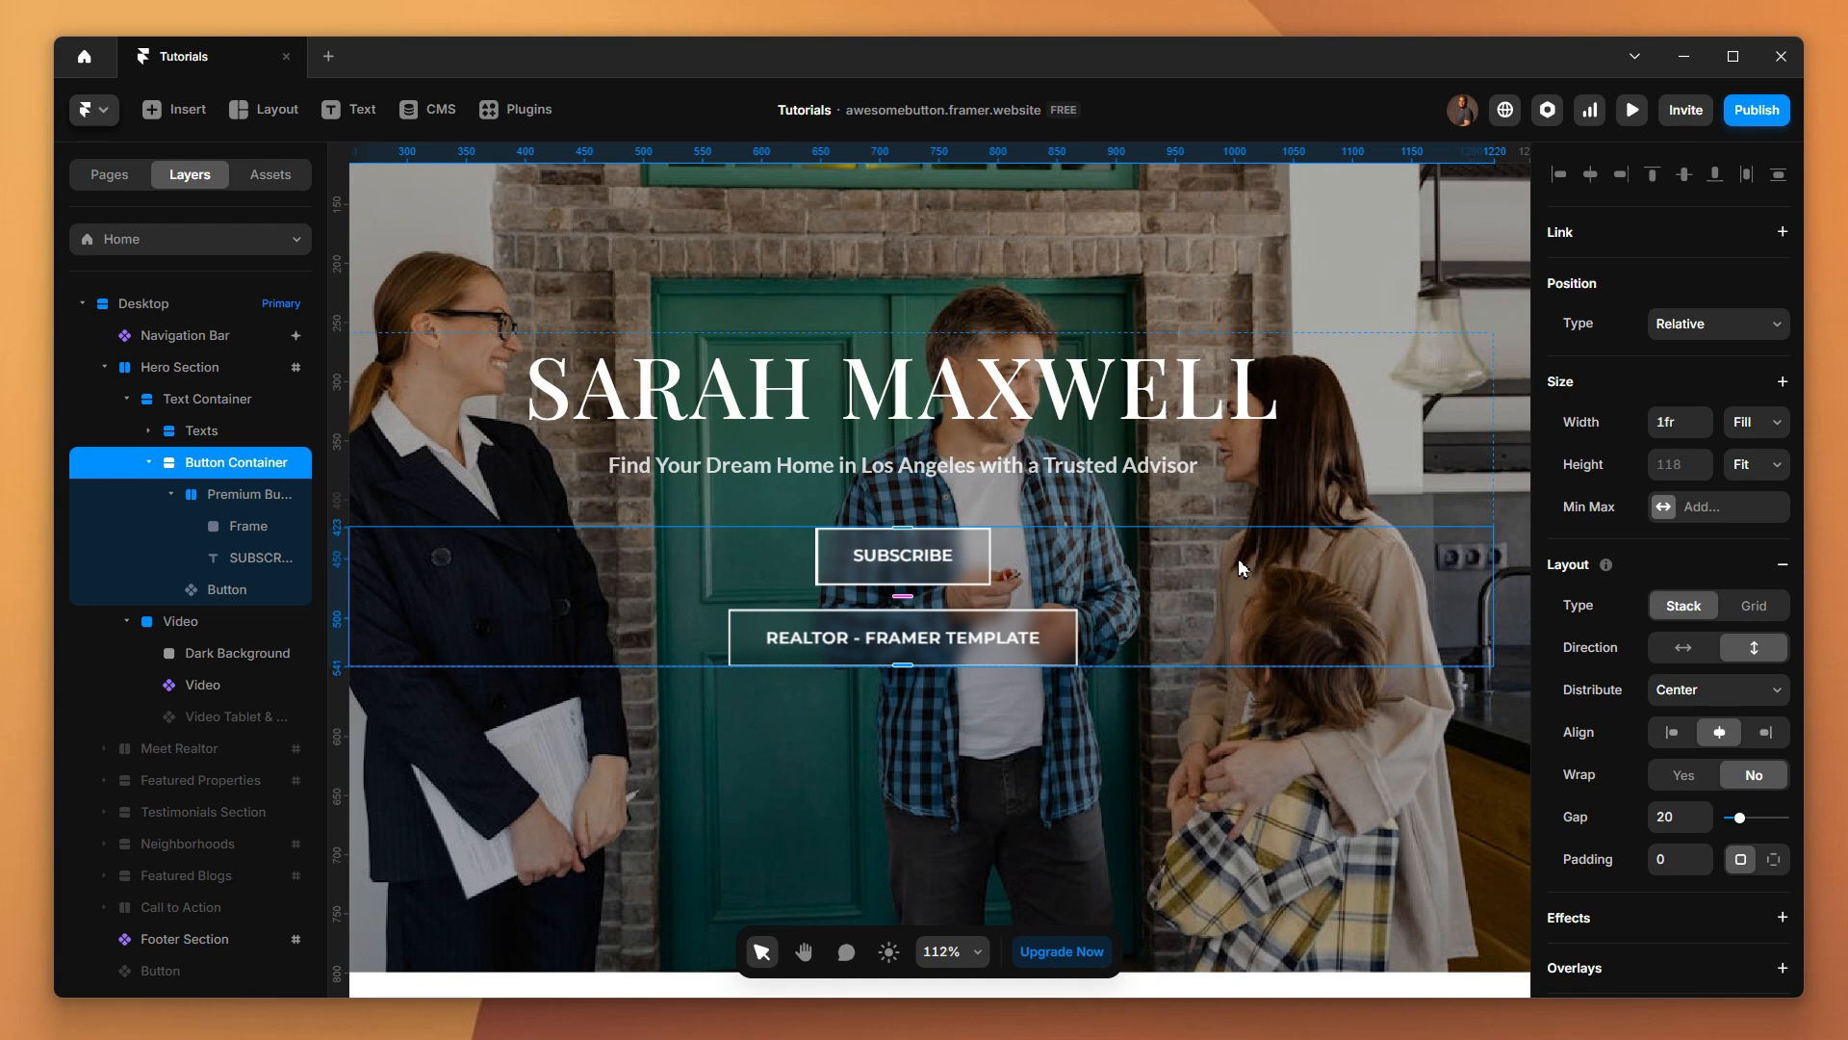
{"action": "left_click", "coordinate": [215, 526]}
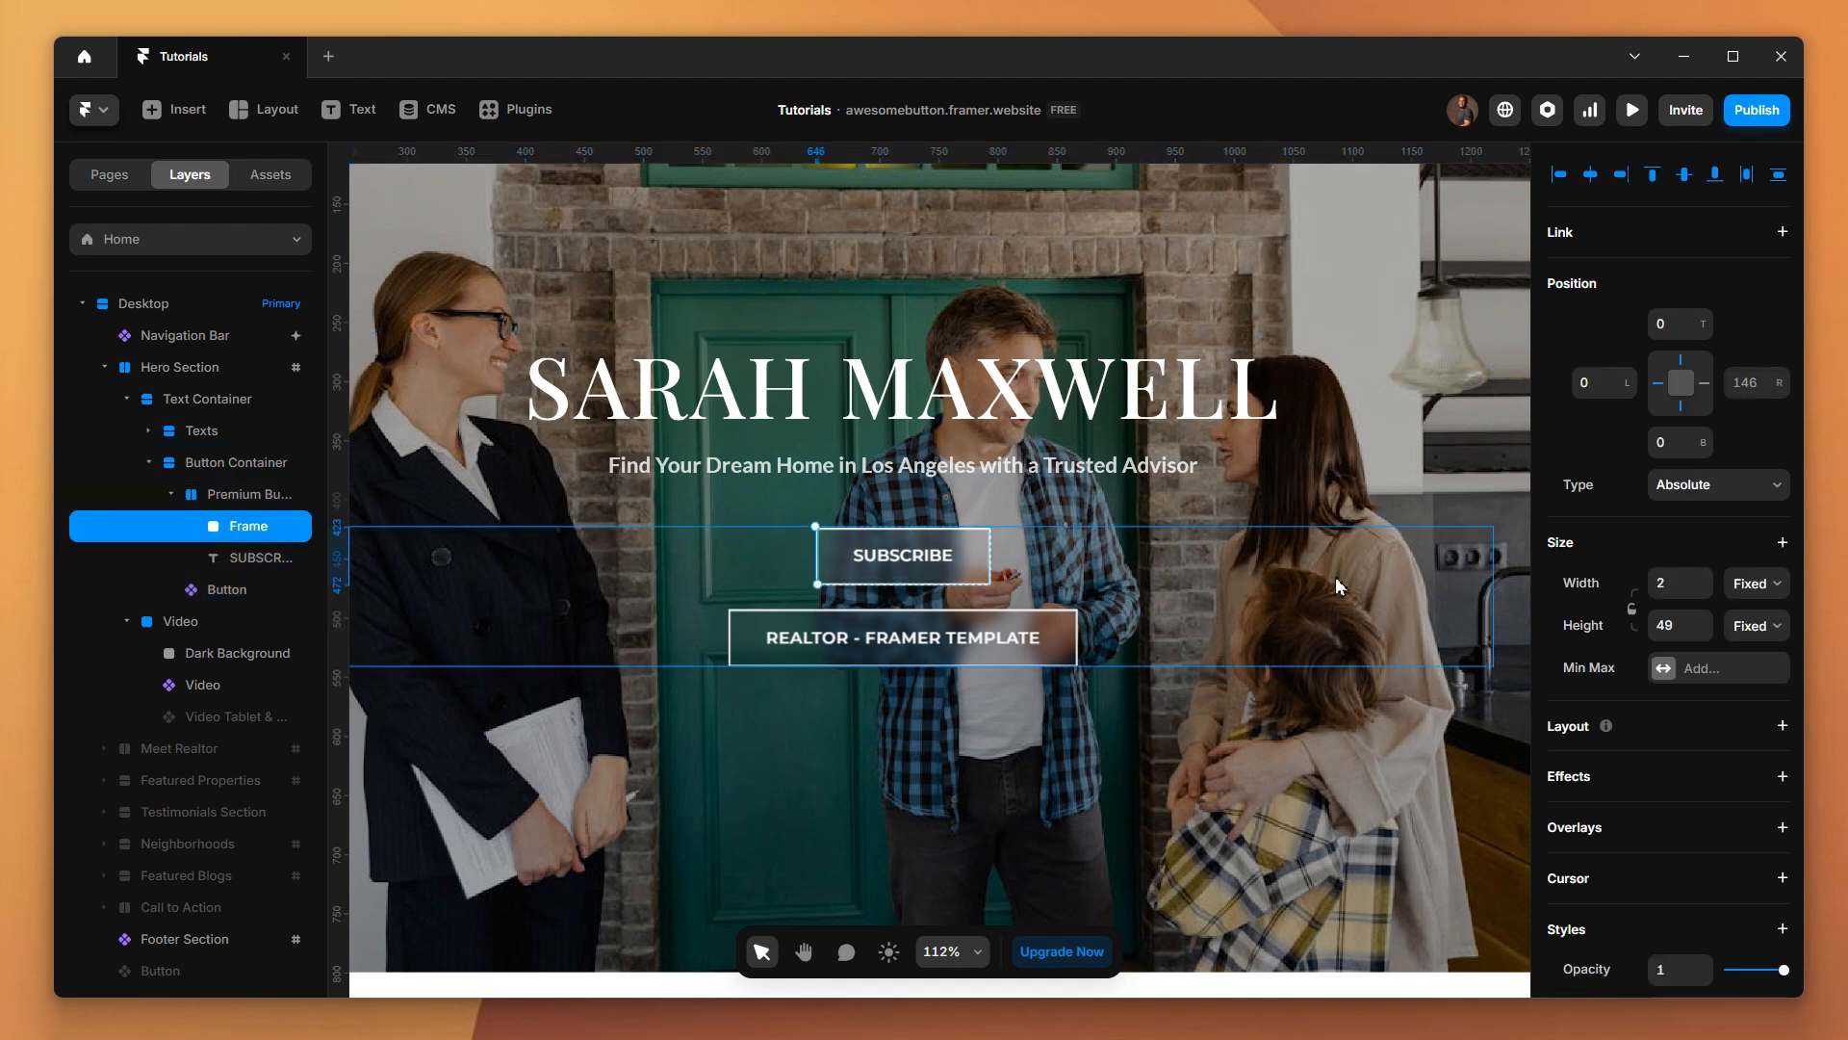
{"action": "left_click", "coordinate": [1668, 584]}
{"action": "type", "text": "1"}
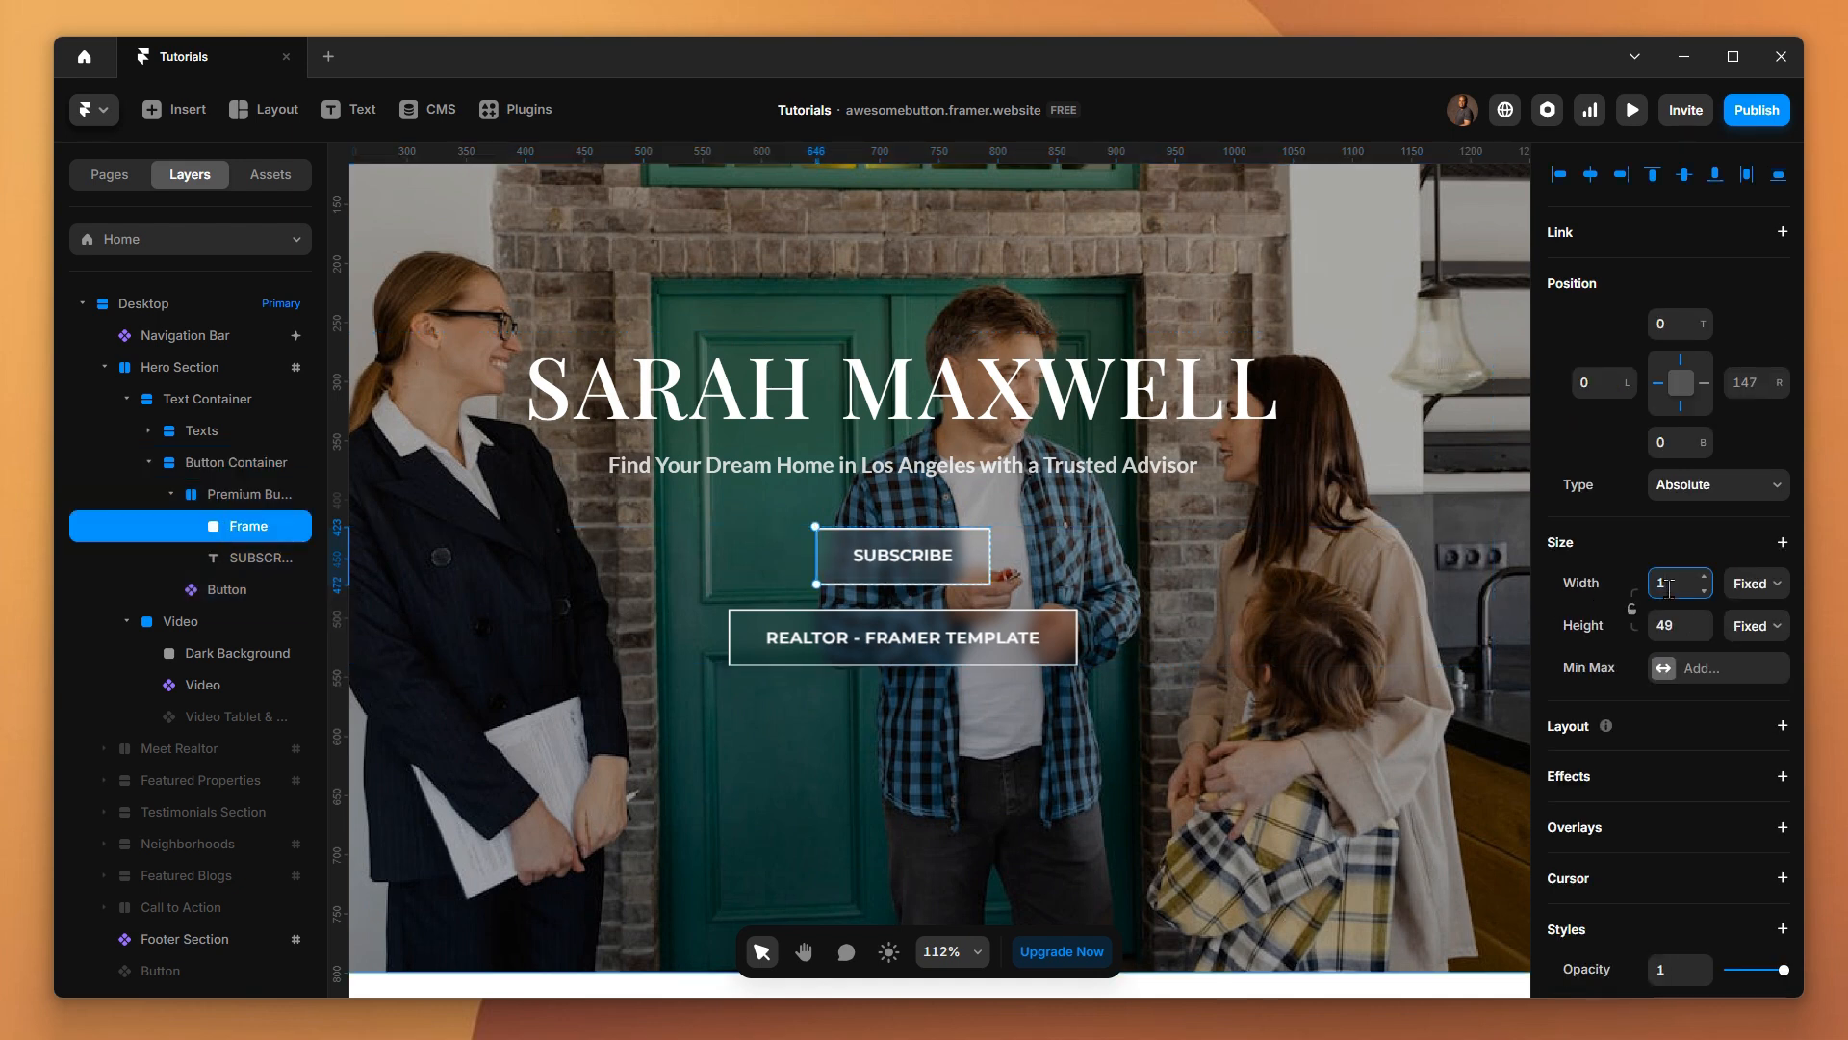
{"action": "left_click", "coordinate": [1305, 594]}
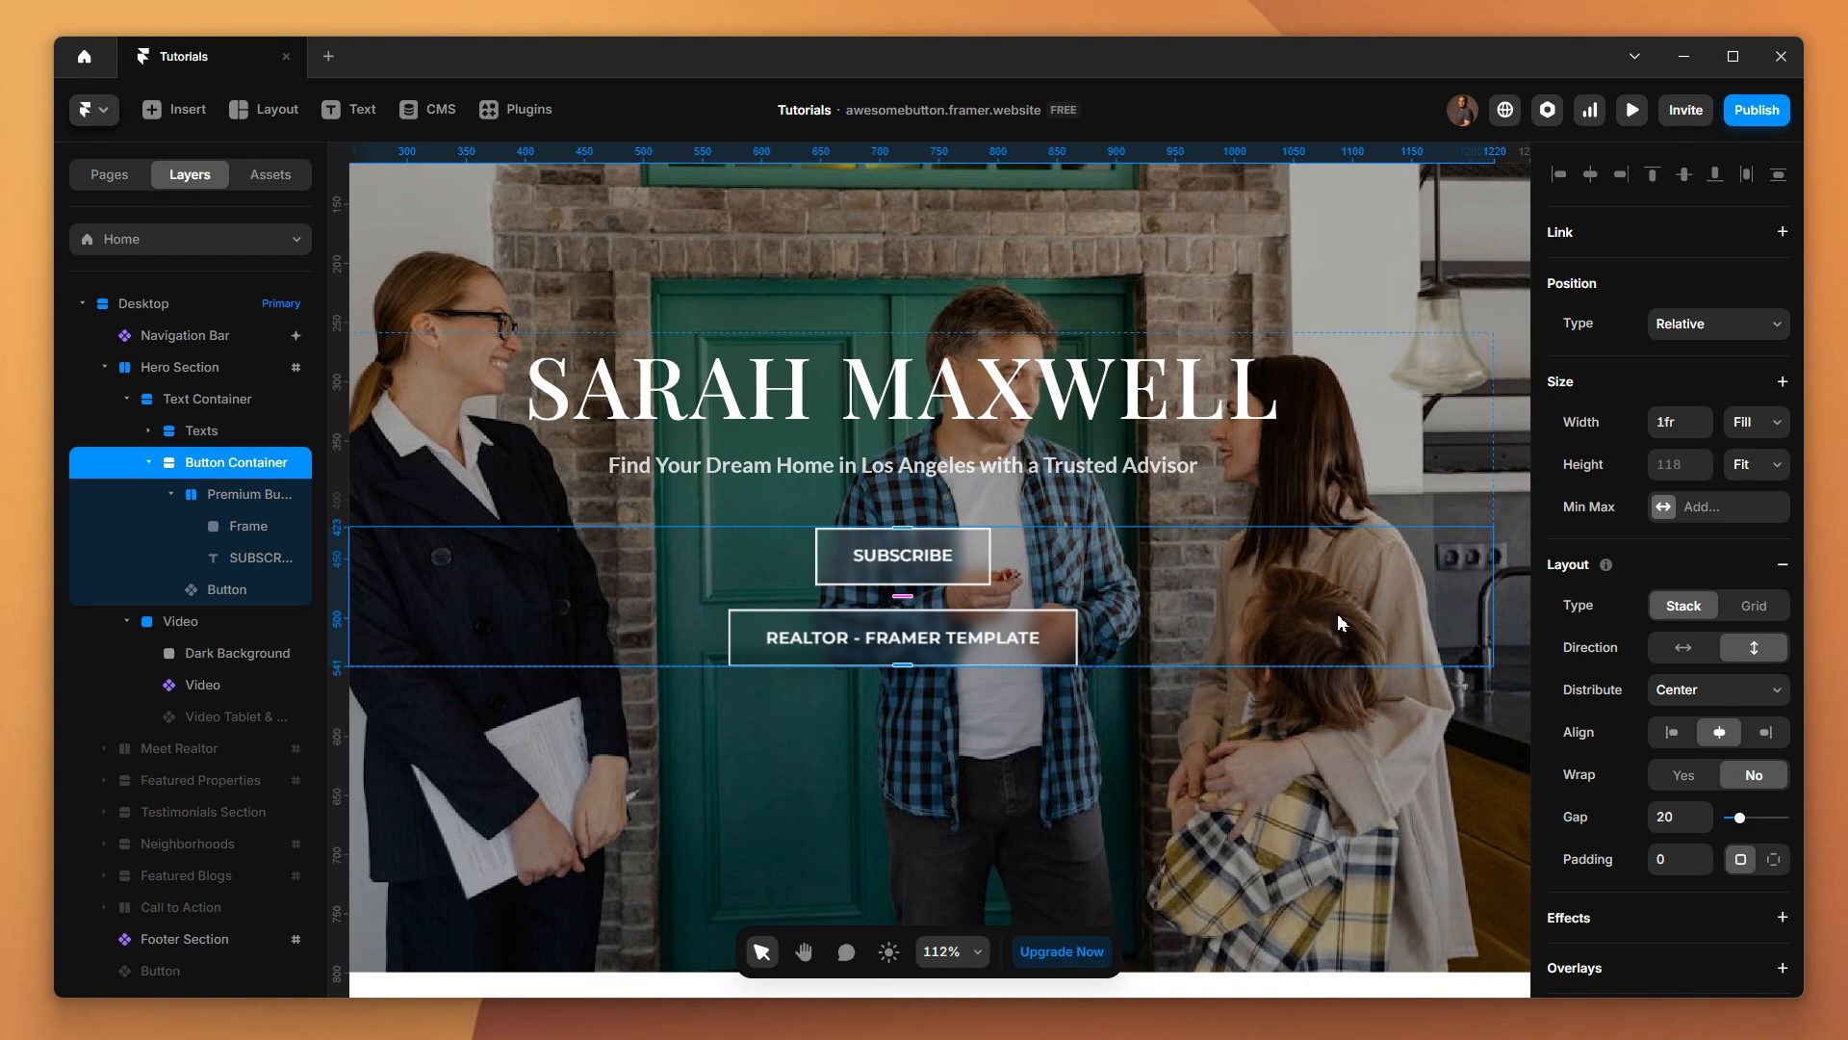
Rename the frame inside the Premium Button stack as BG
{"action": "double_click", "coordinate": [248, 525]}
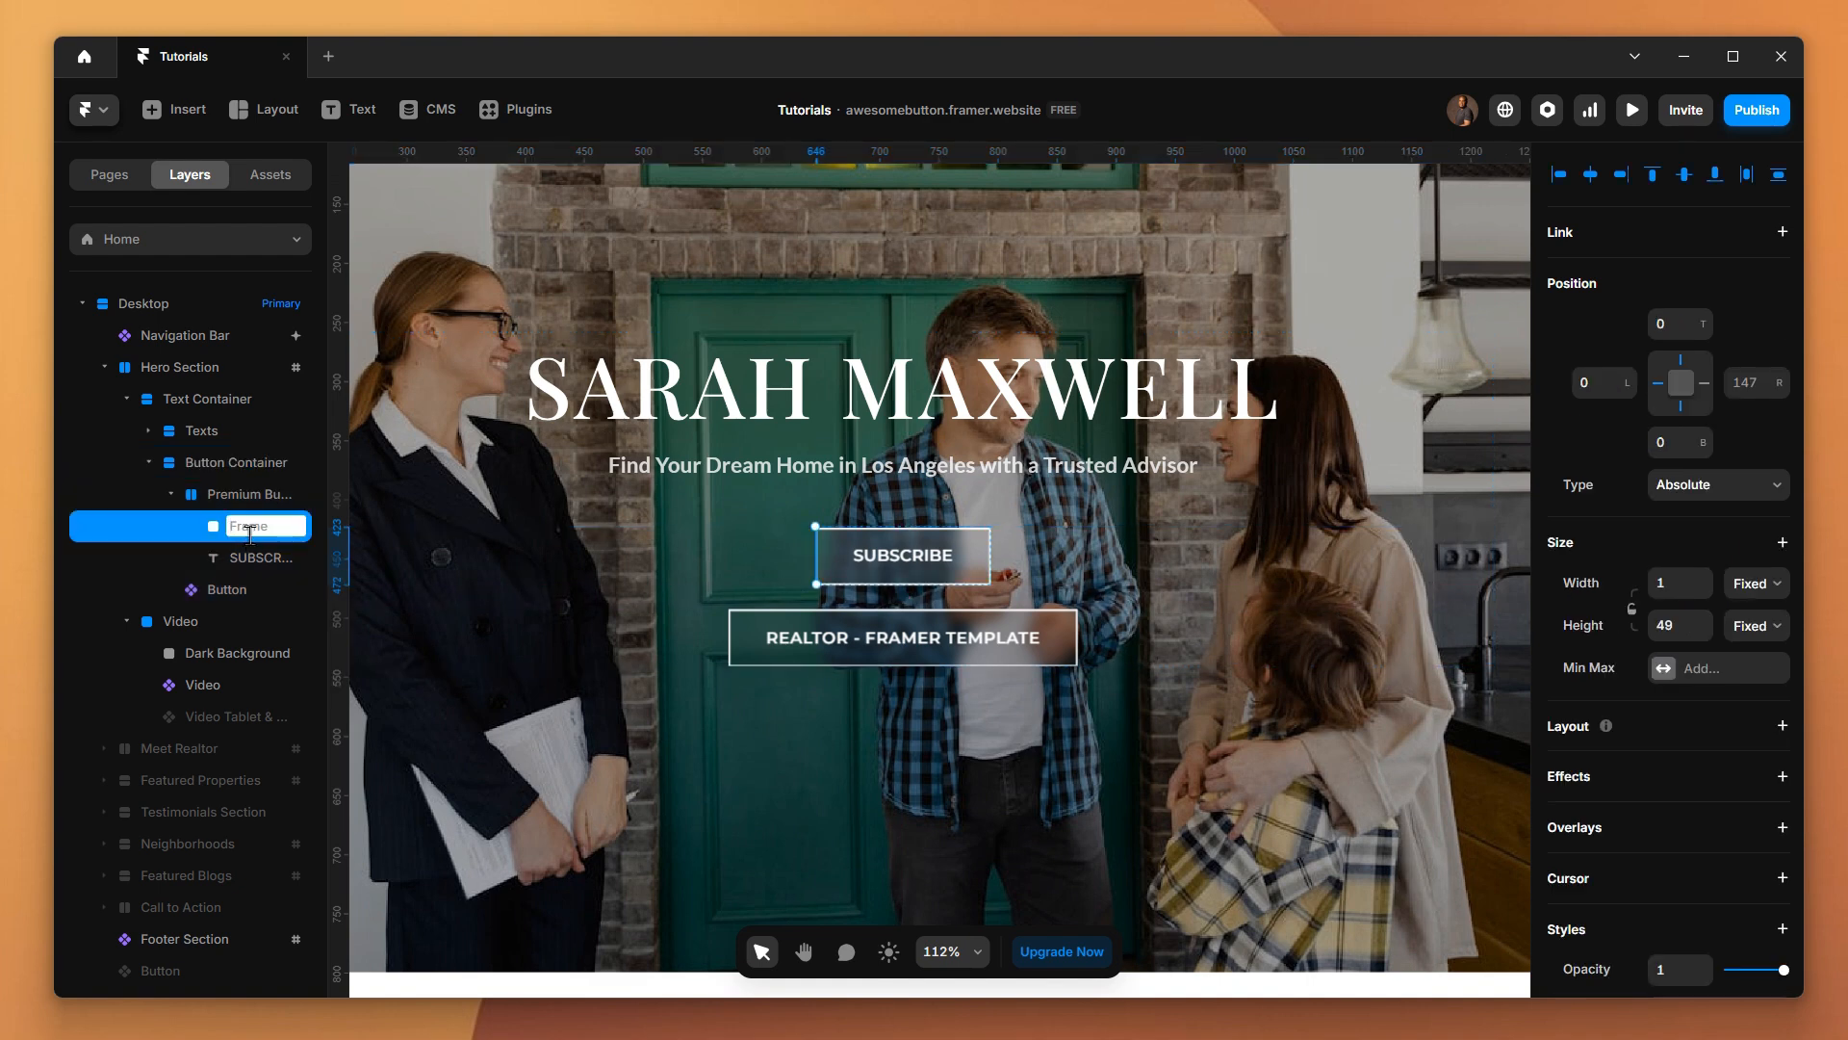
{"action": "type", "text": "BG"}
{"action": "key", "text": "Return"}
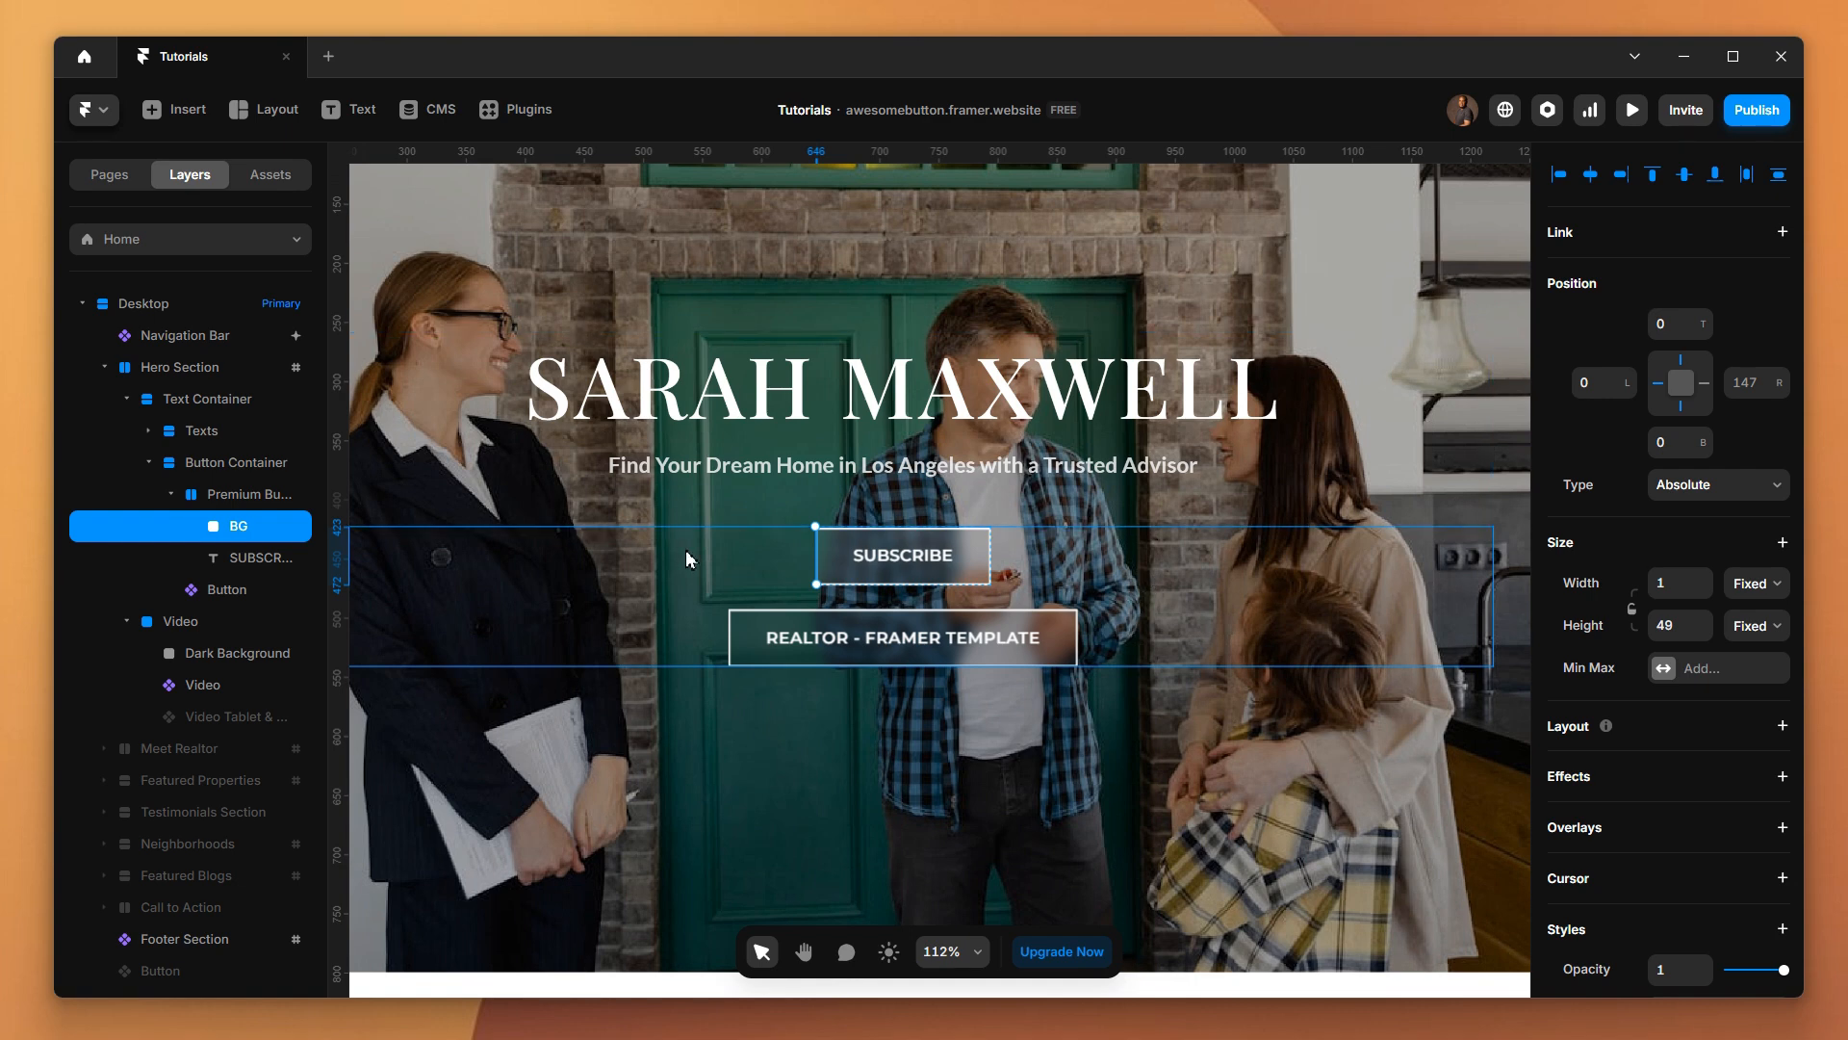
Create a component named Premium Button from the Premium Button stack in the Button Container
{"action": "left_click", "coordinate": [236, 493]}
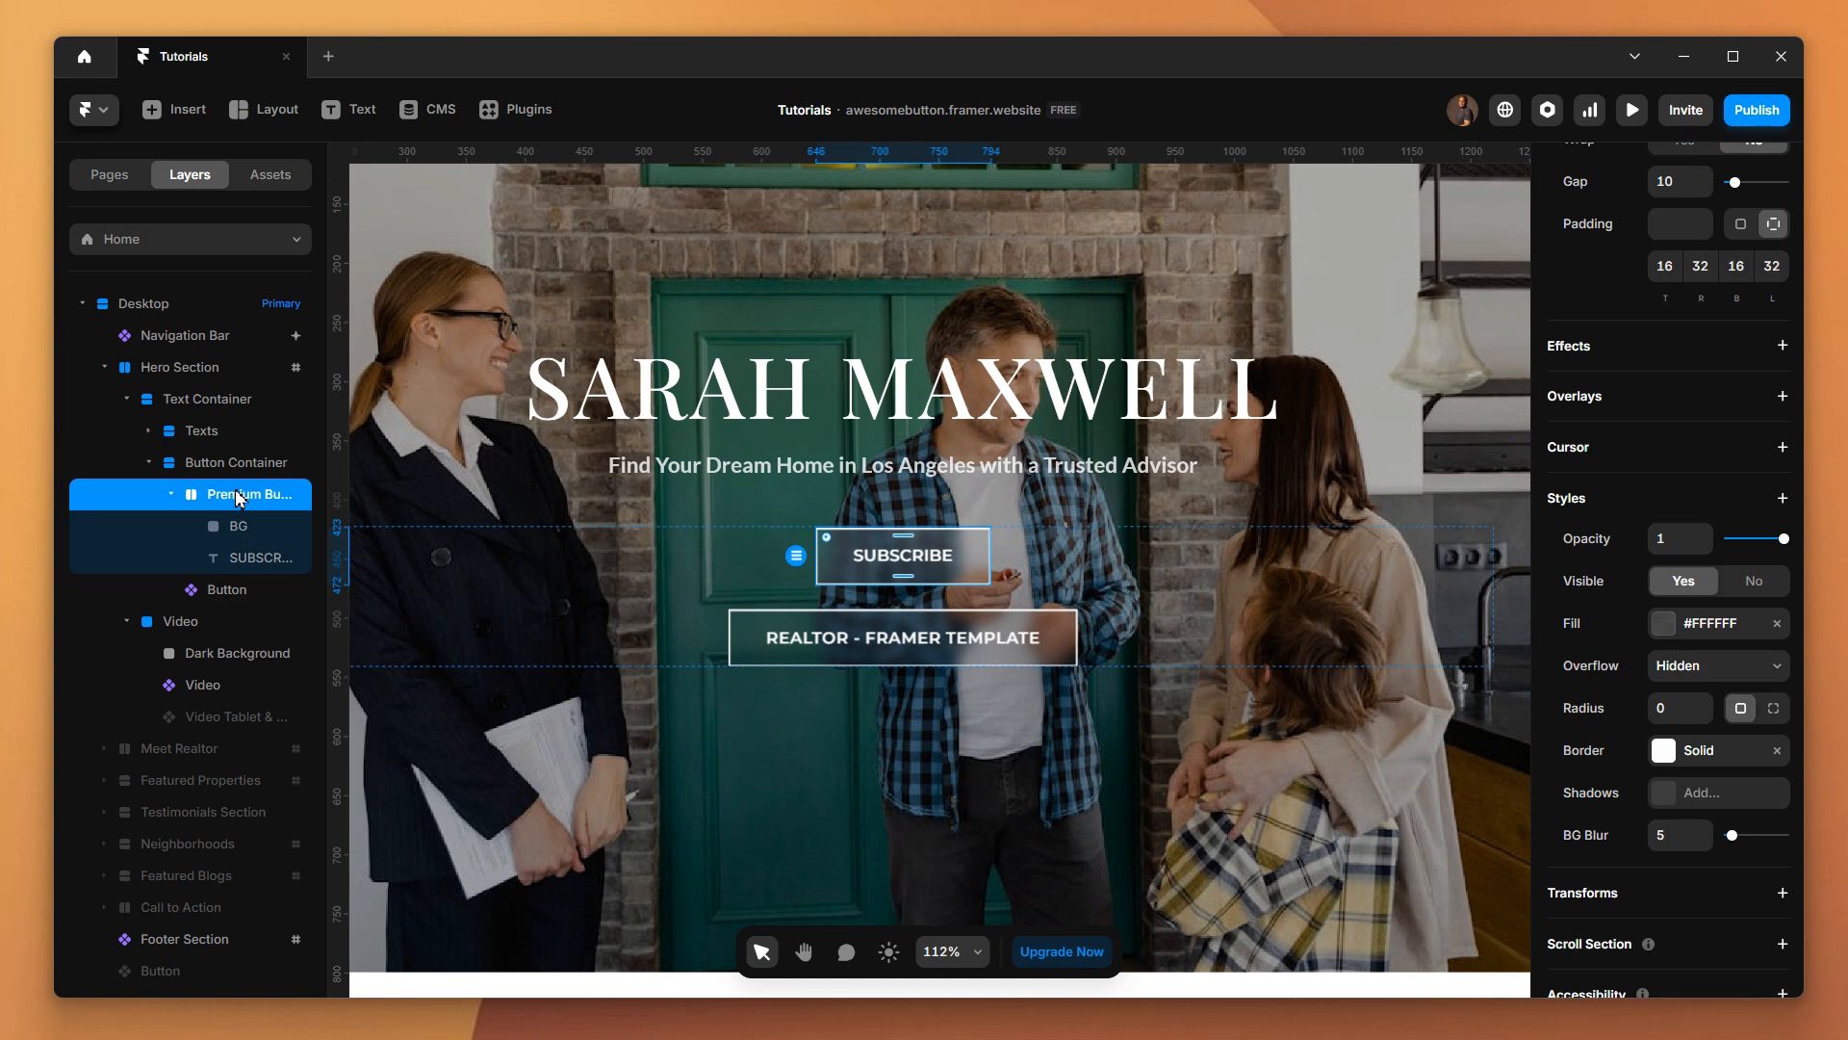
{"action": "right_click", "coordinate": [235, 496]}
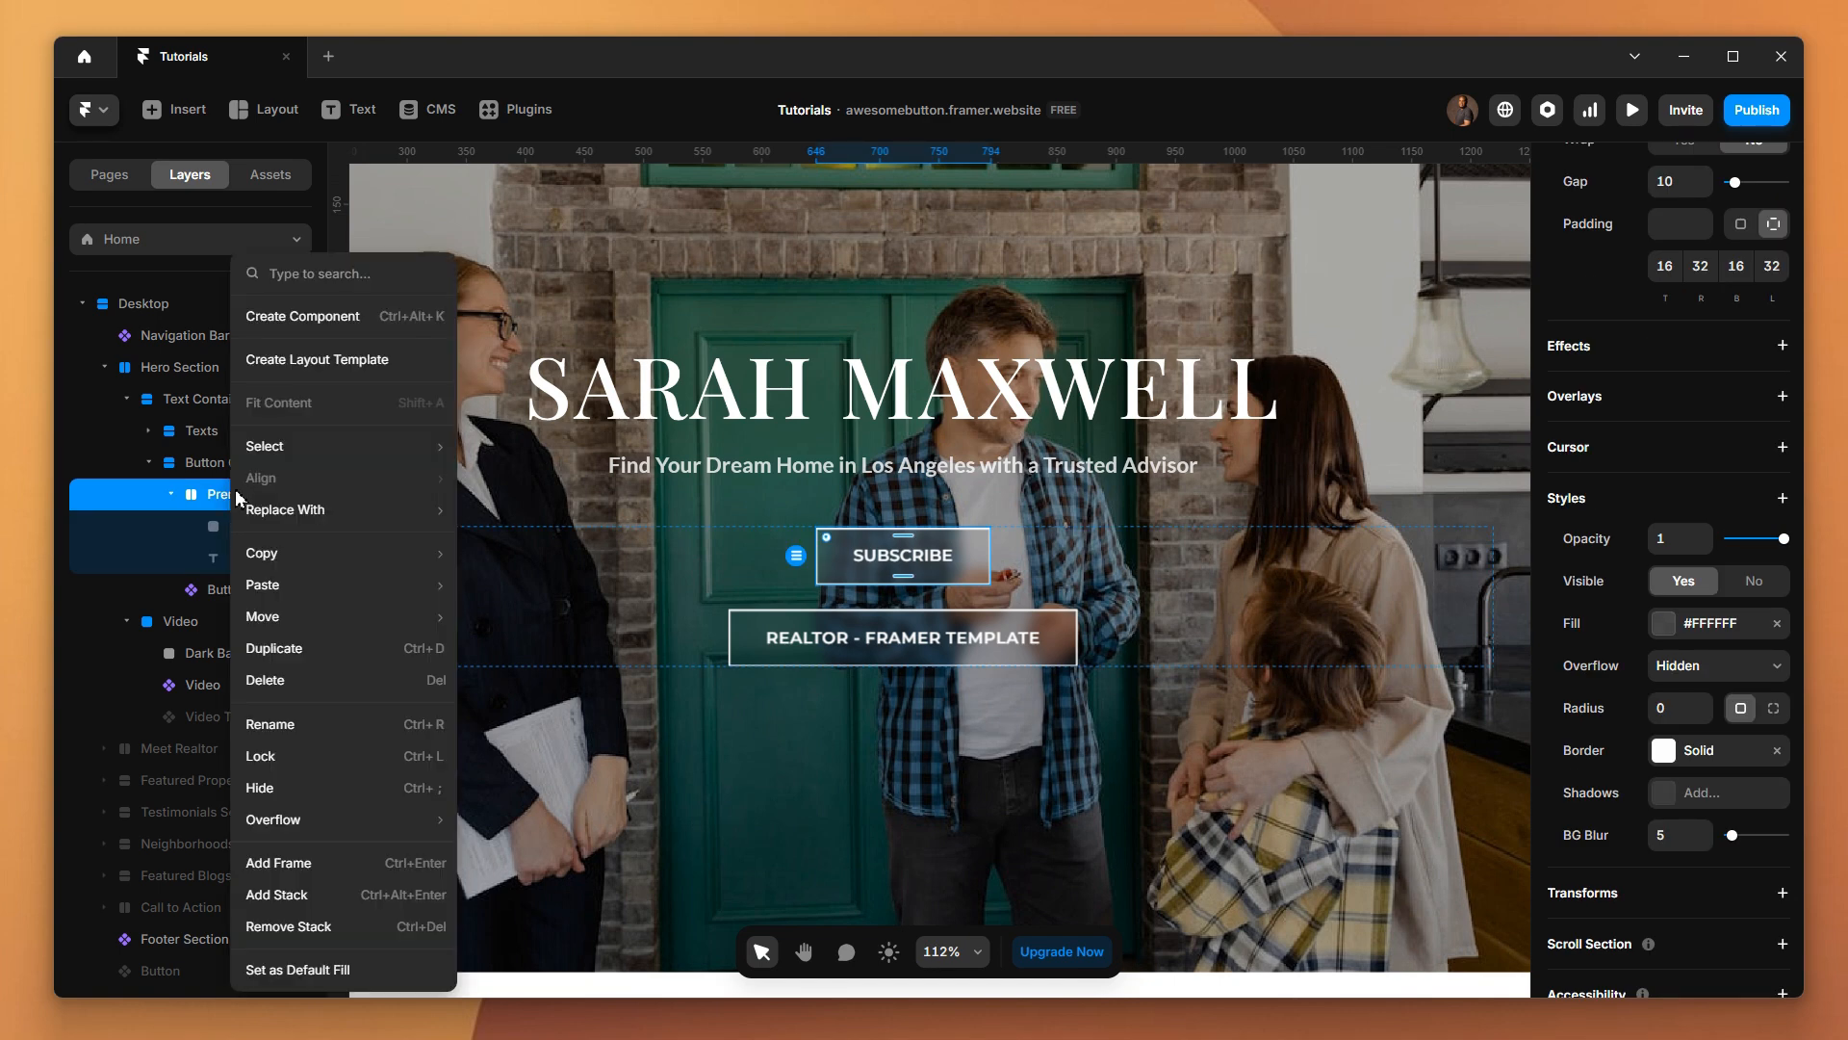
{"action": "left_click", "coordinate": [289, 330]}
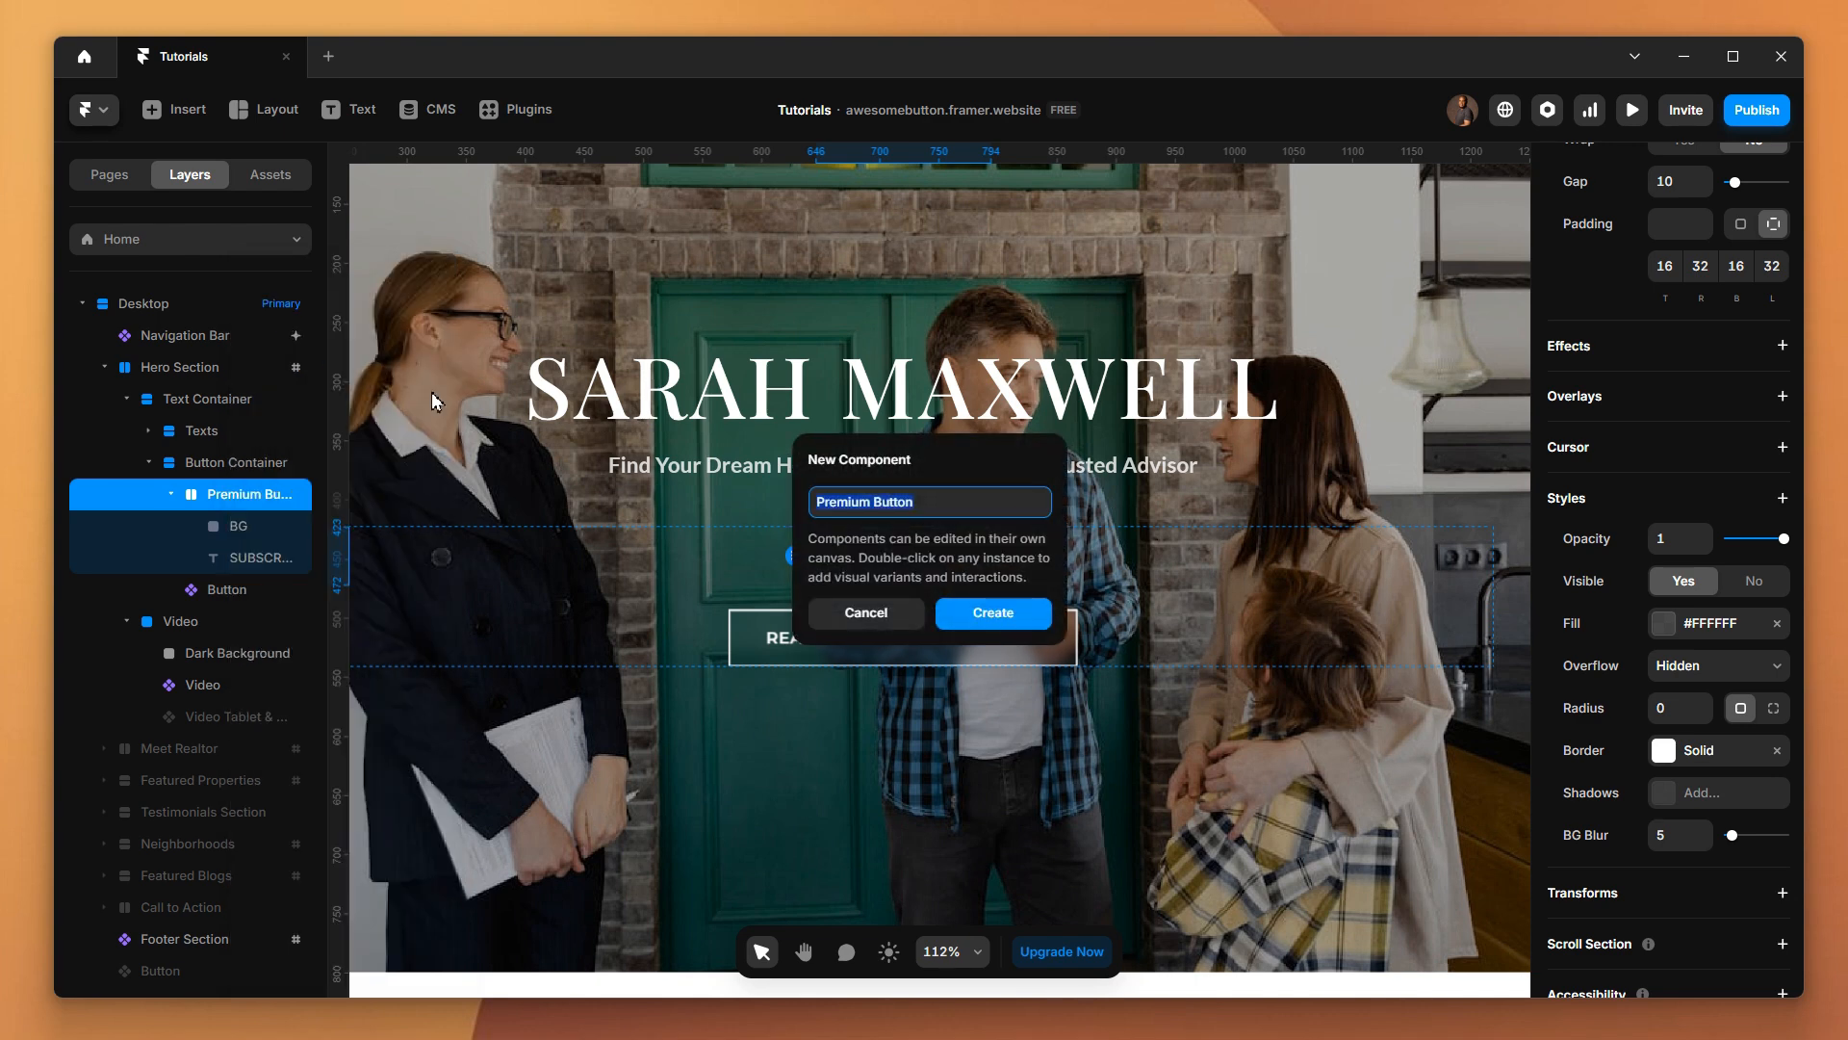
{"action": "left_click", "coordinate": [982, 621]}
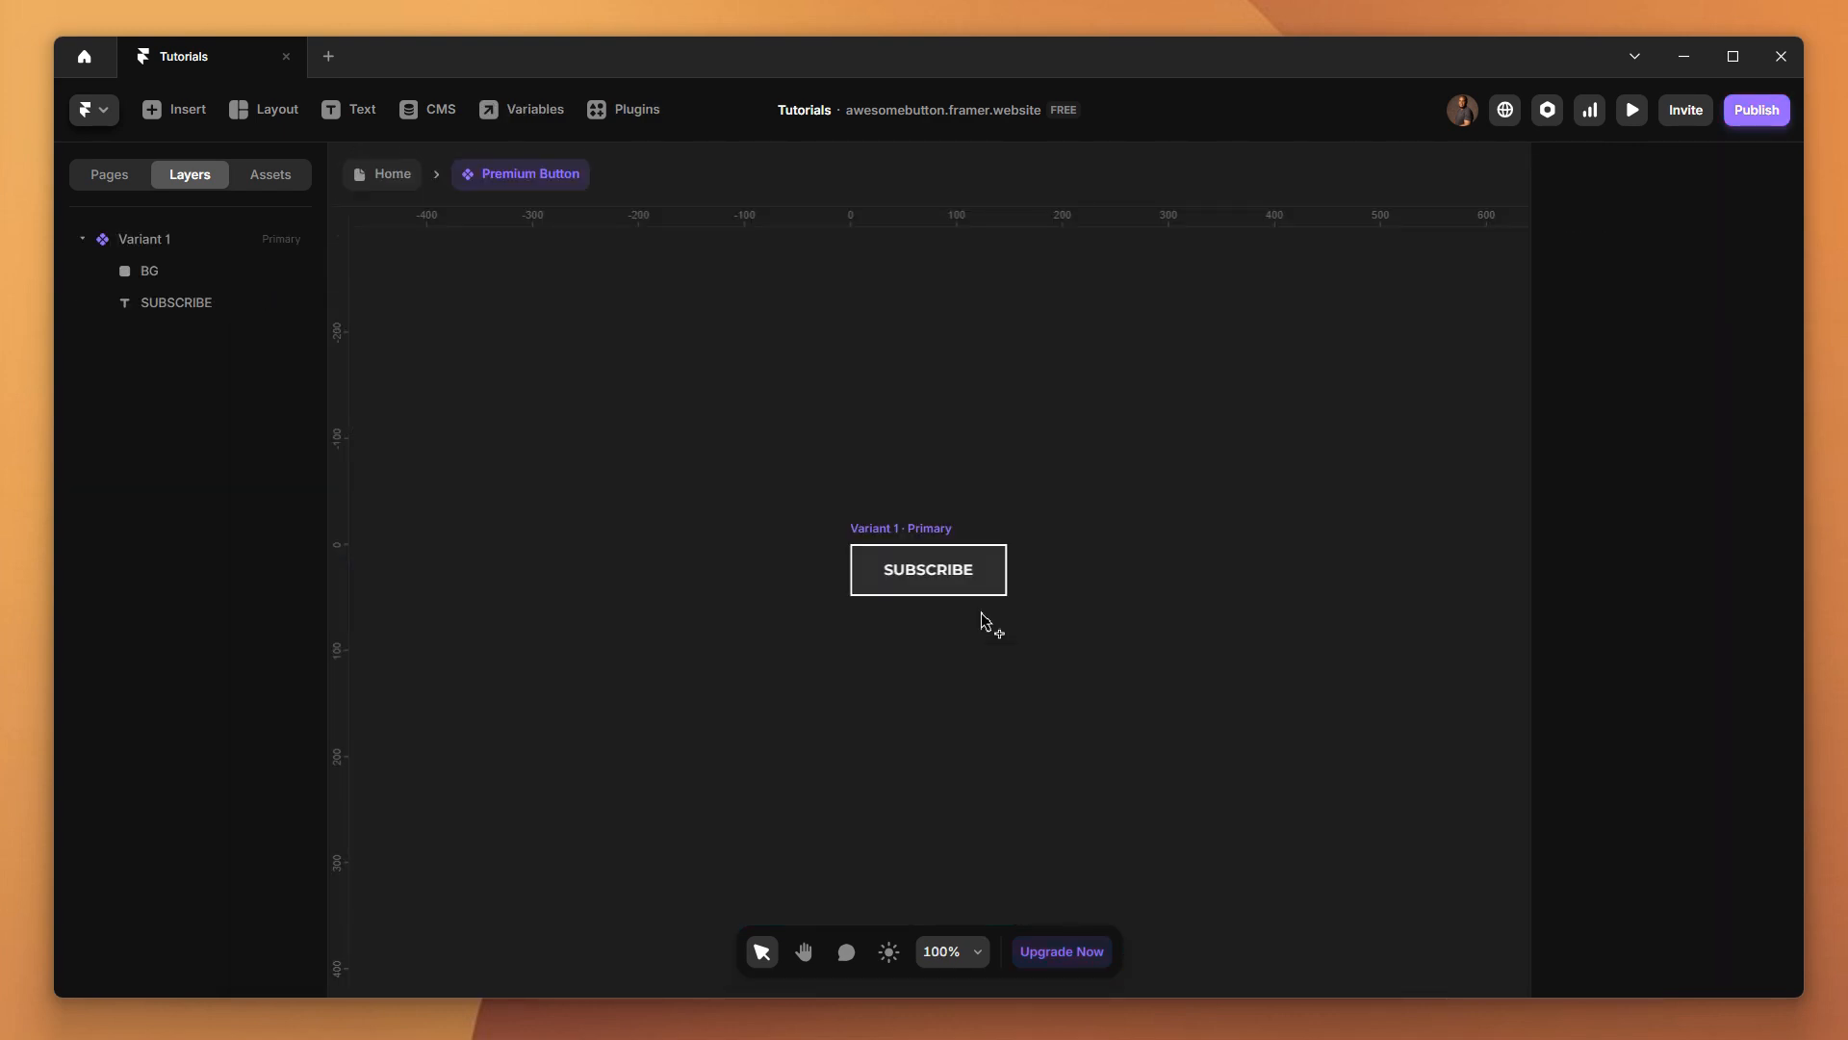
Add a Hover variant to the component's primary variant
{"action": "left_click", "coordinate": [906, 527]}
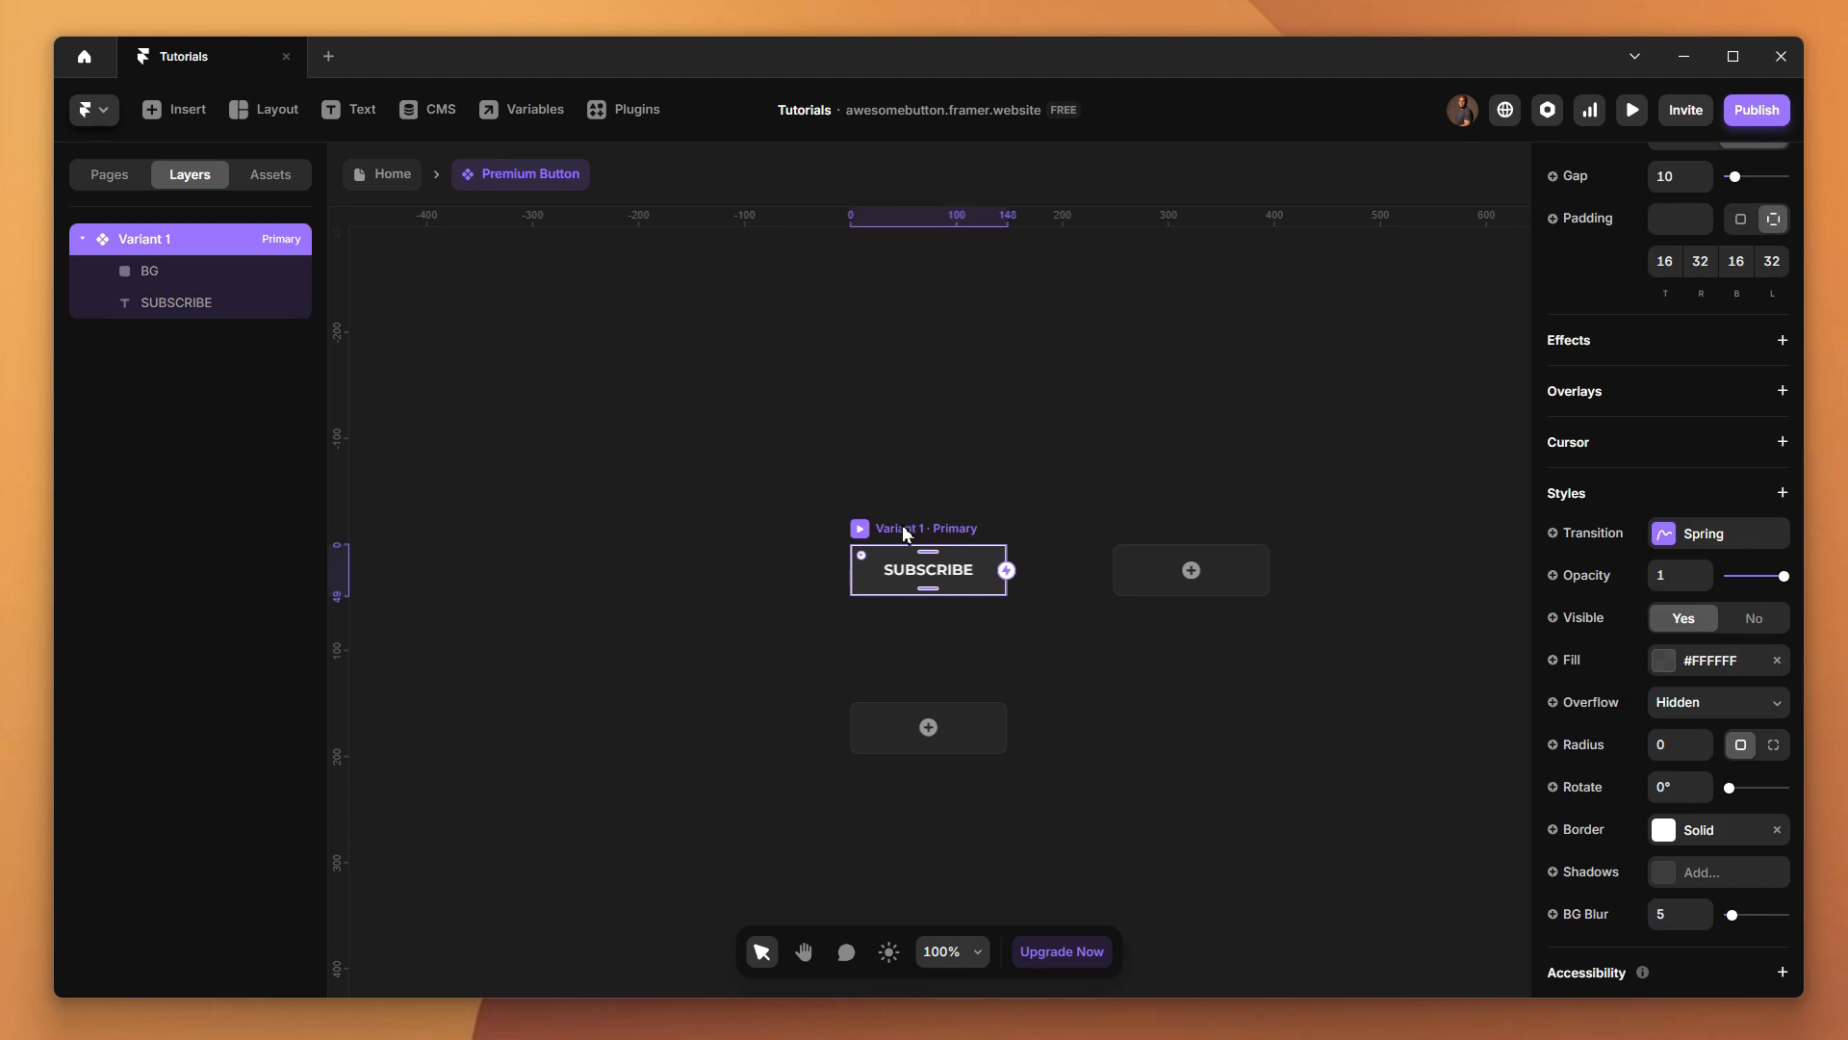
{"action": "left_click", "coordinate": [932, 730]}
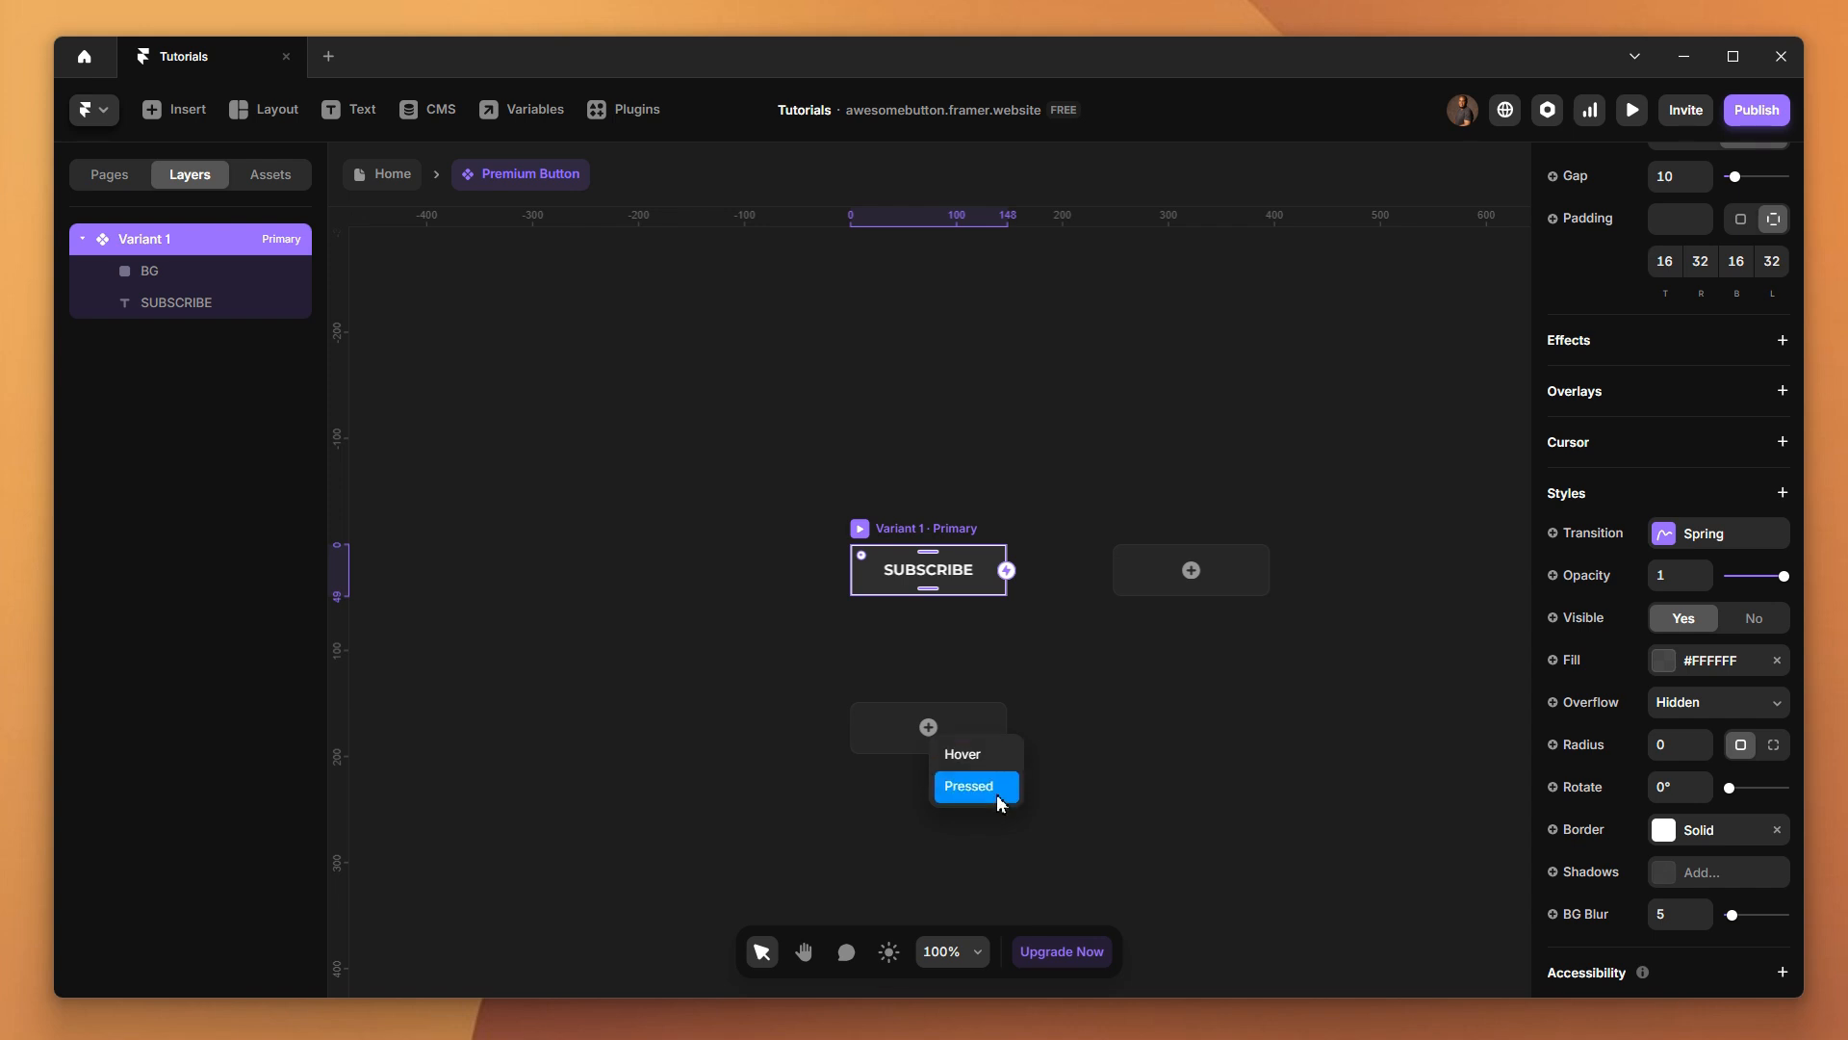
{"action": "left_click", "coordinate": [984, 760]}
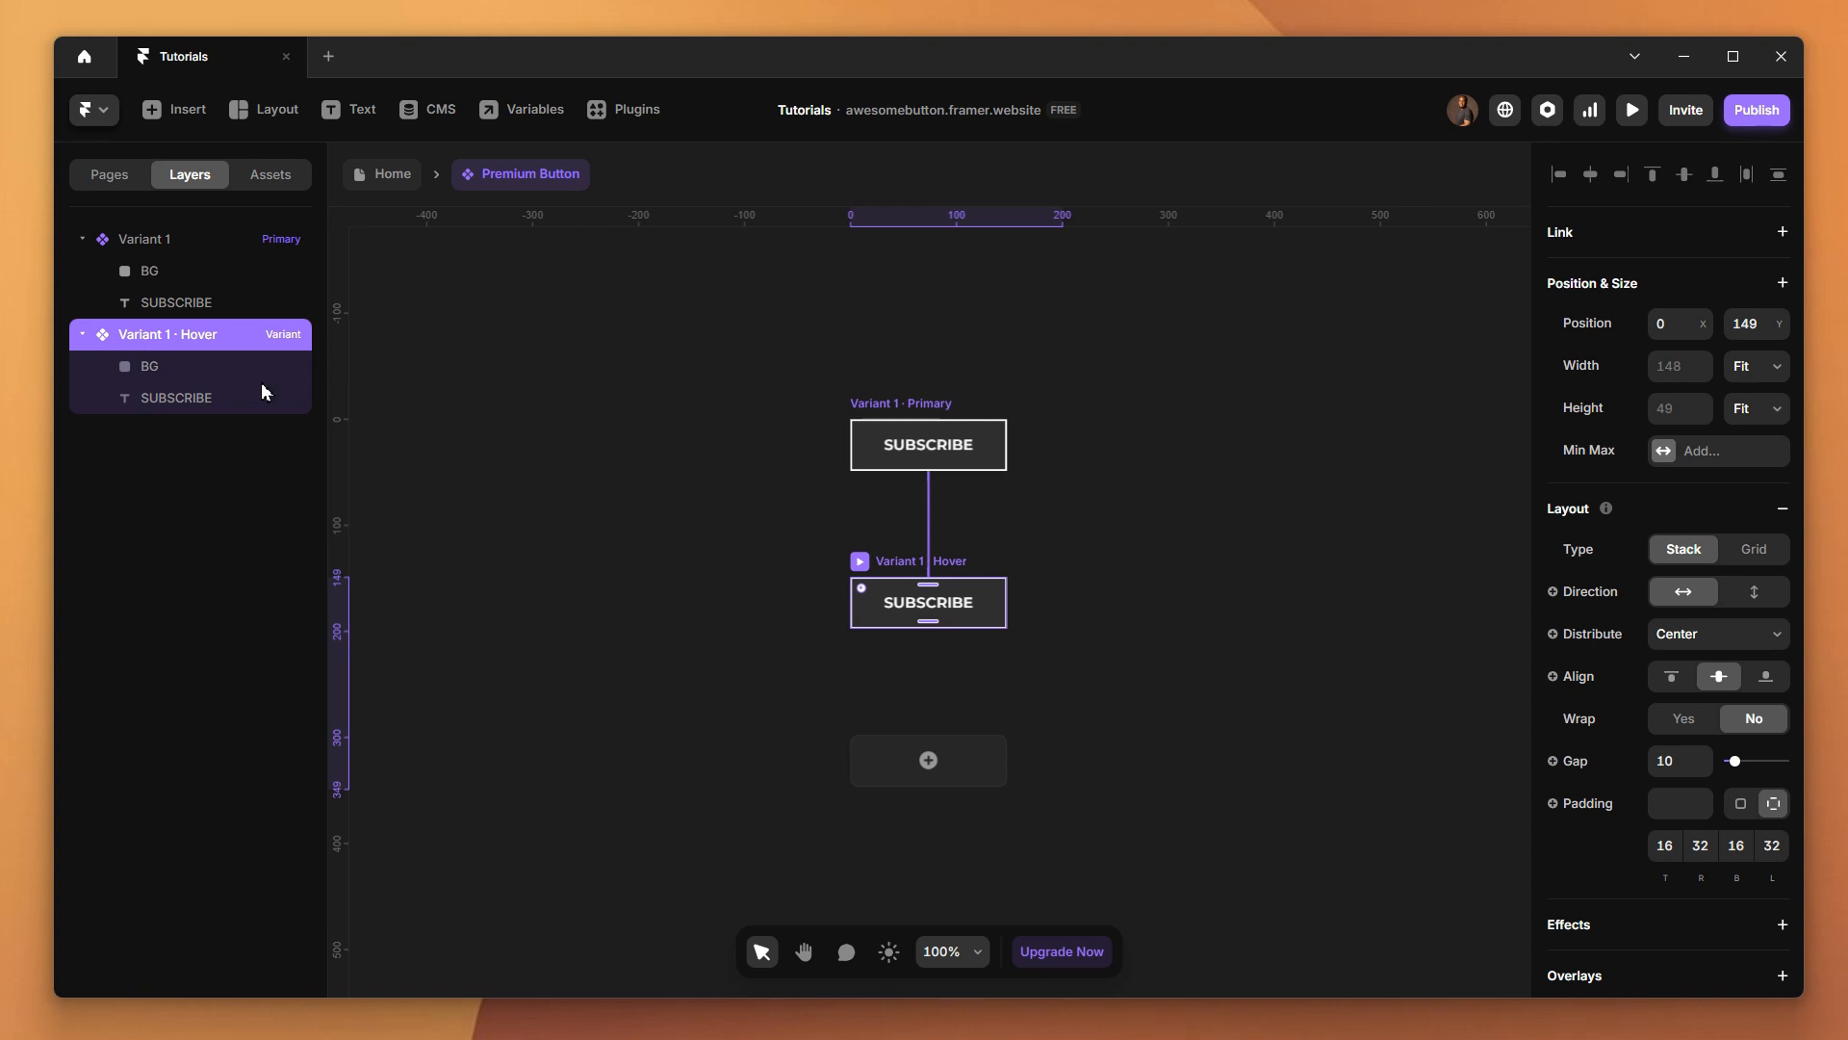
Pin the BG frame in the Hover variant to the button's right edge with an offset of 0
{"action": "left_click", "coordinate": [178, 381]}
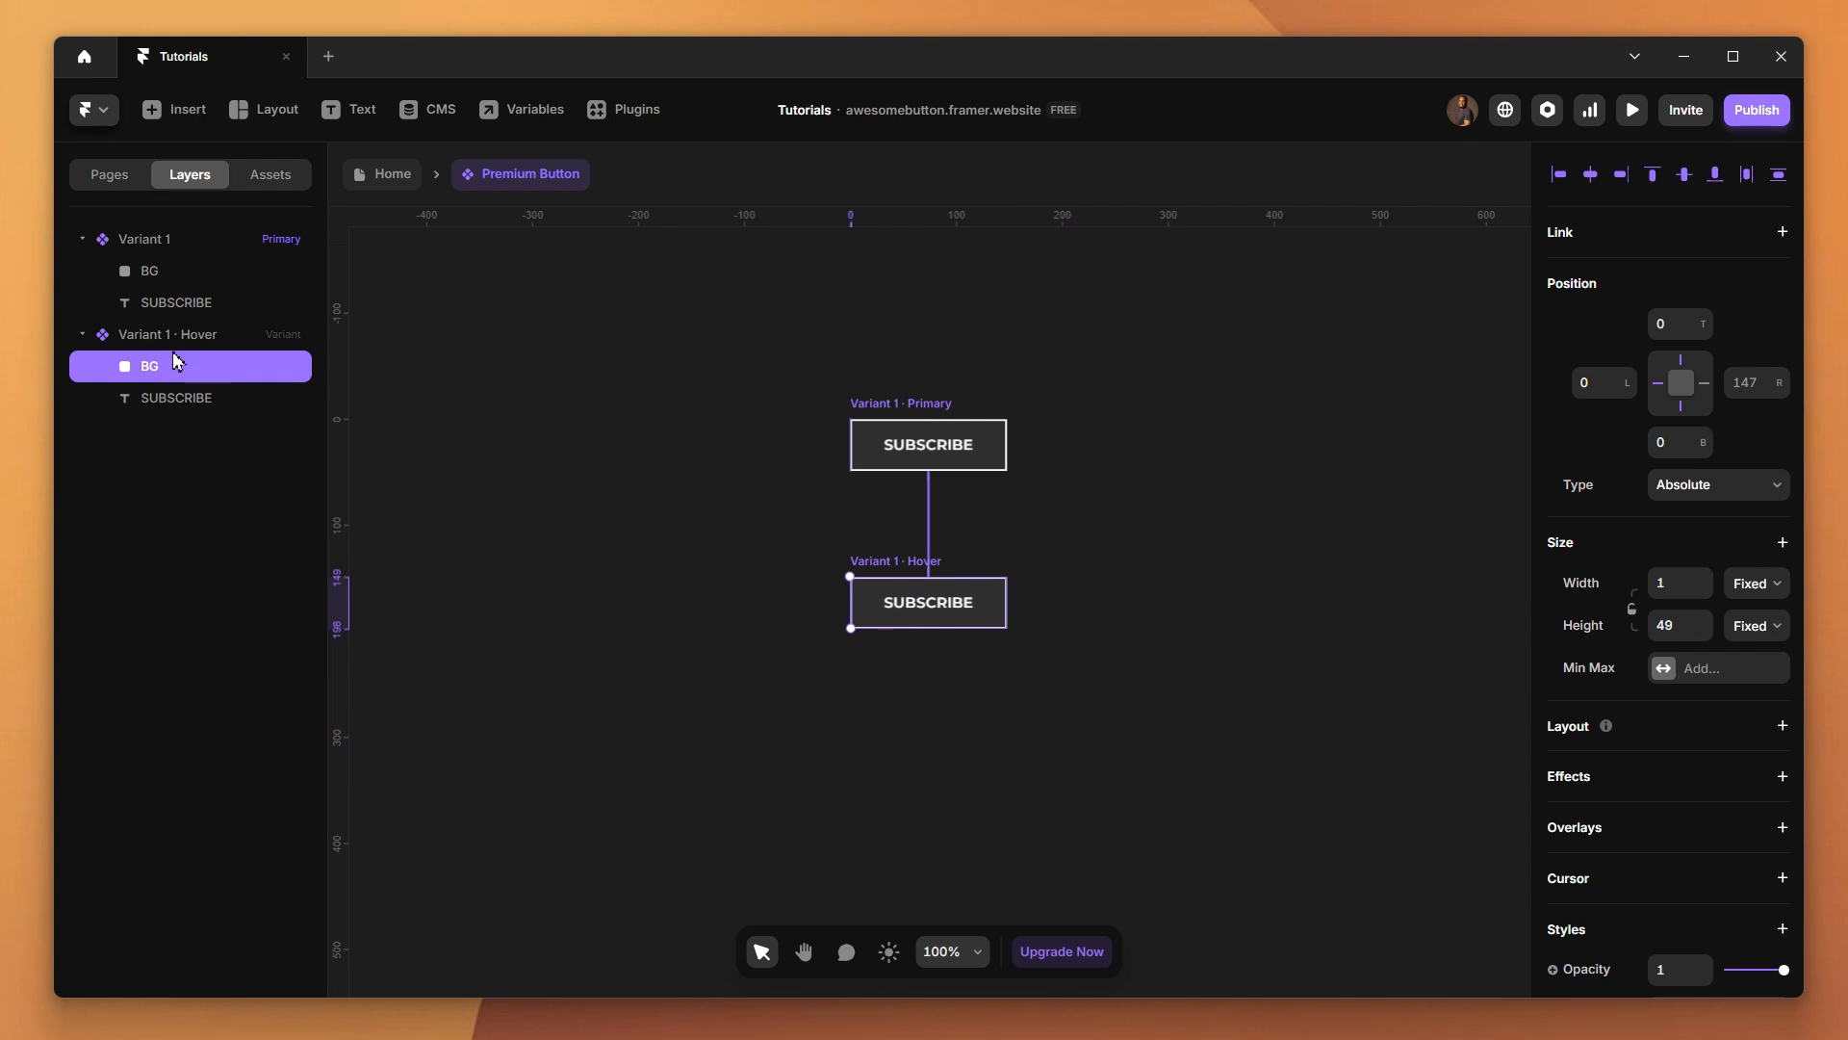
{"action": "left_click", "coordinate": [1706, 390]}
{"action": "left_click", "coordinate": [1750, 385]}
{"action": "type", "text": "0"}
{"action": "key", "text": "Return"}
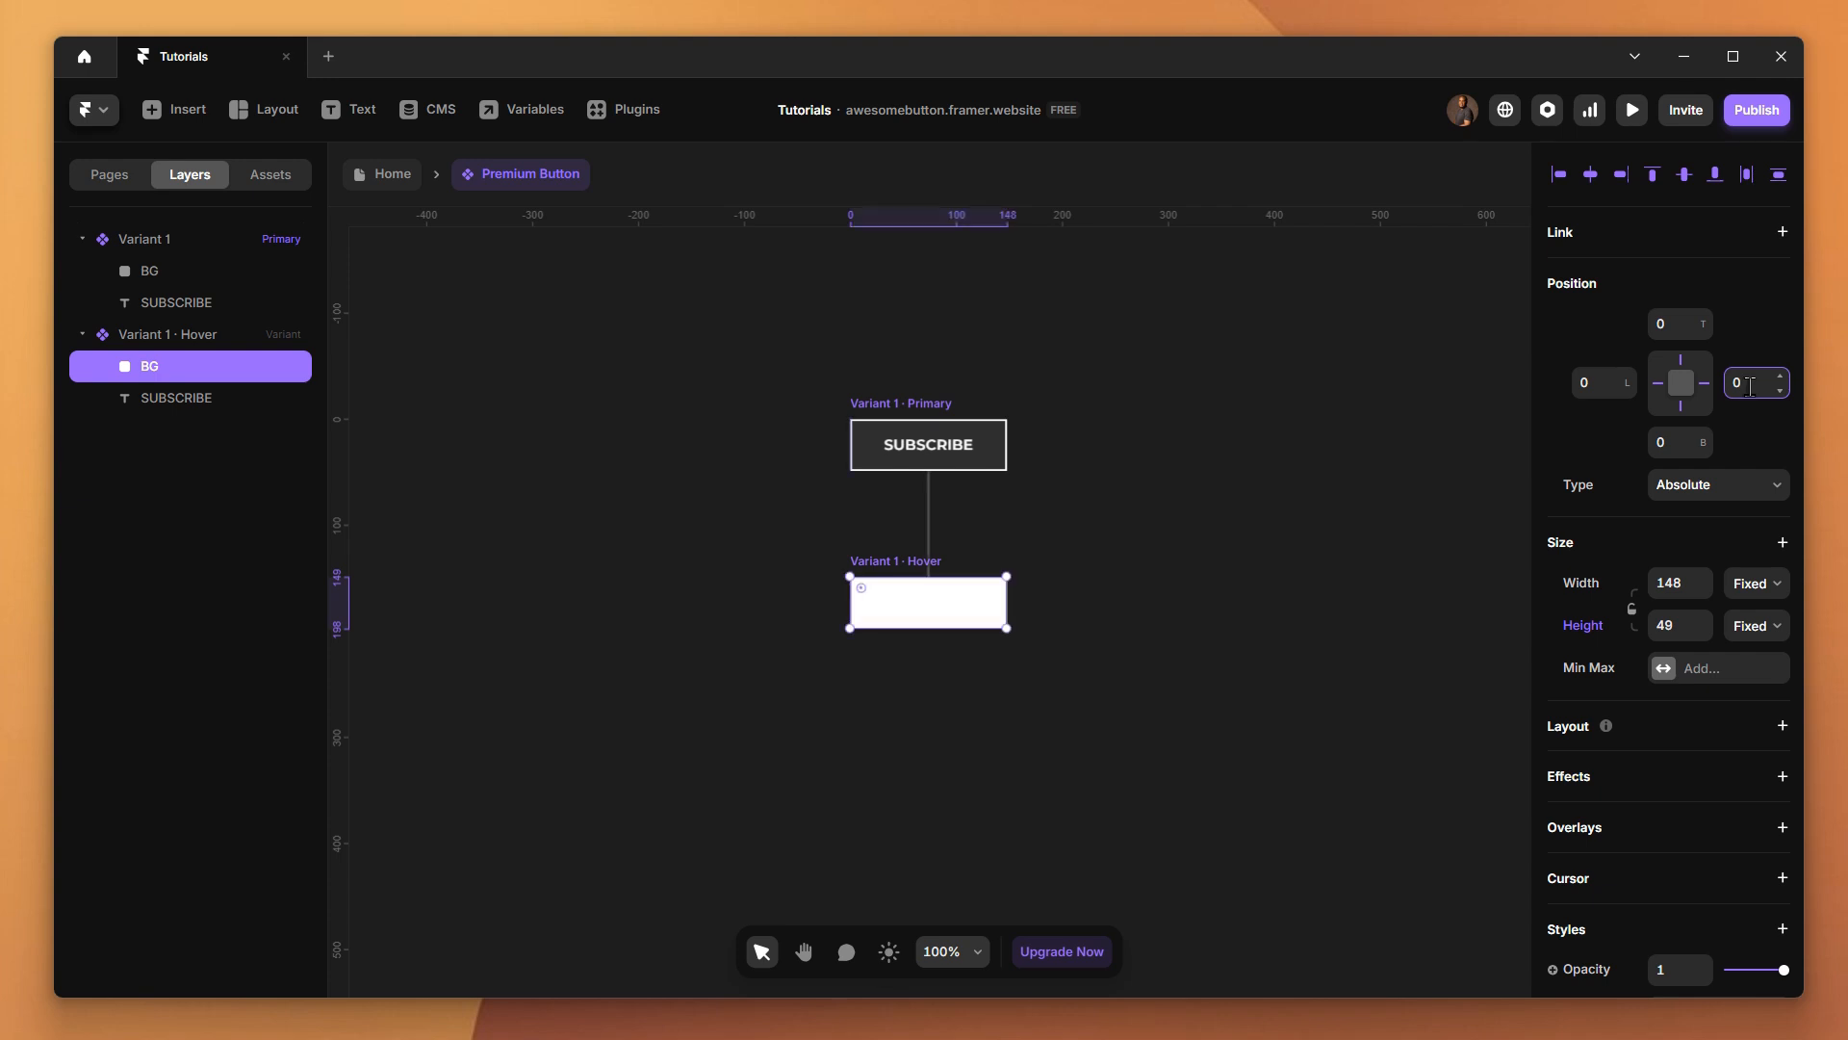
Set the fill of the Hover variant's BG frame to red #D10404
{"action": "scroll", "coordinate": [1771, 780], "scroll_direction": "down", "scroll_amount": 5}
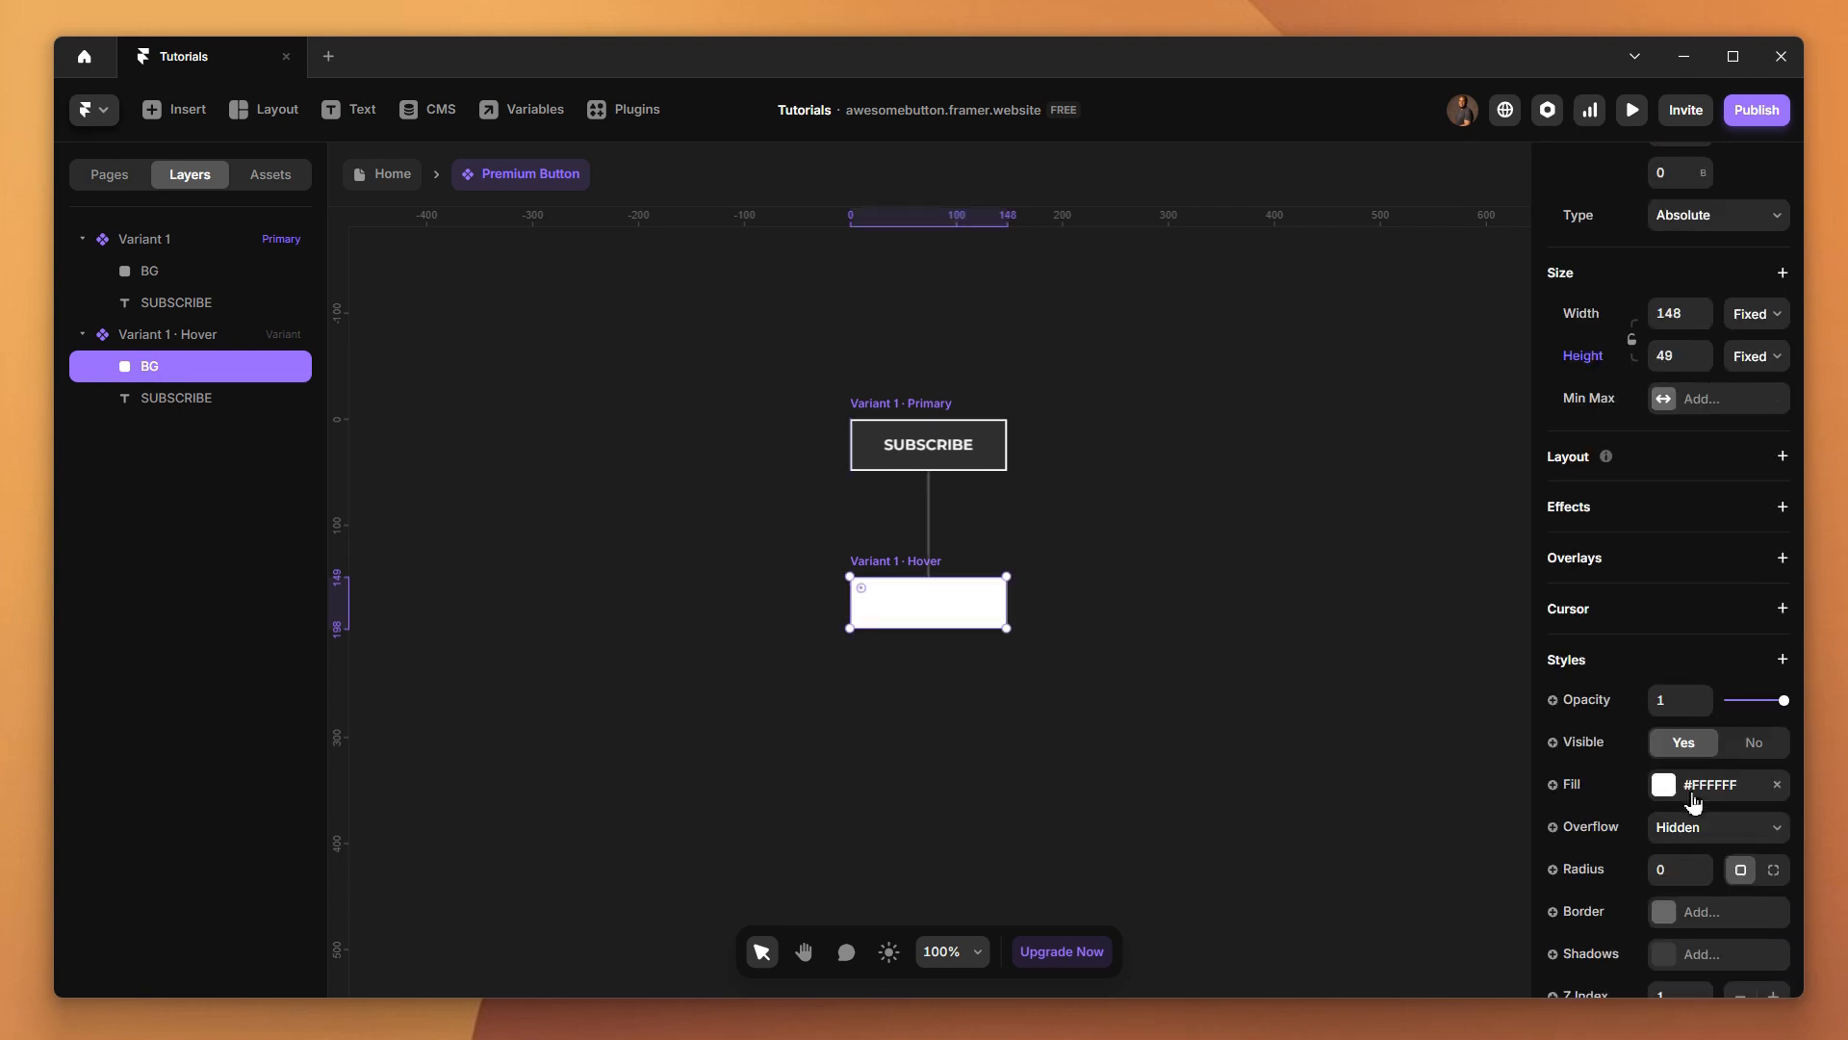
{"action": "left_click", "coordinate": [1680, 647]}
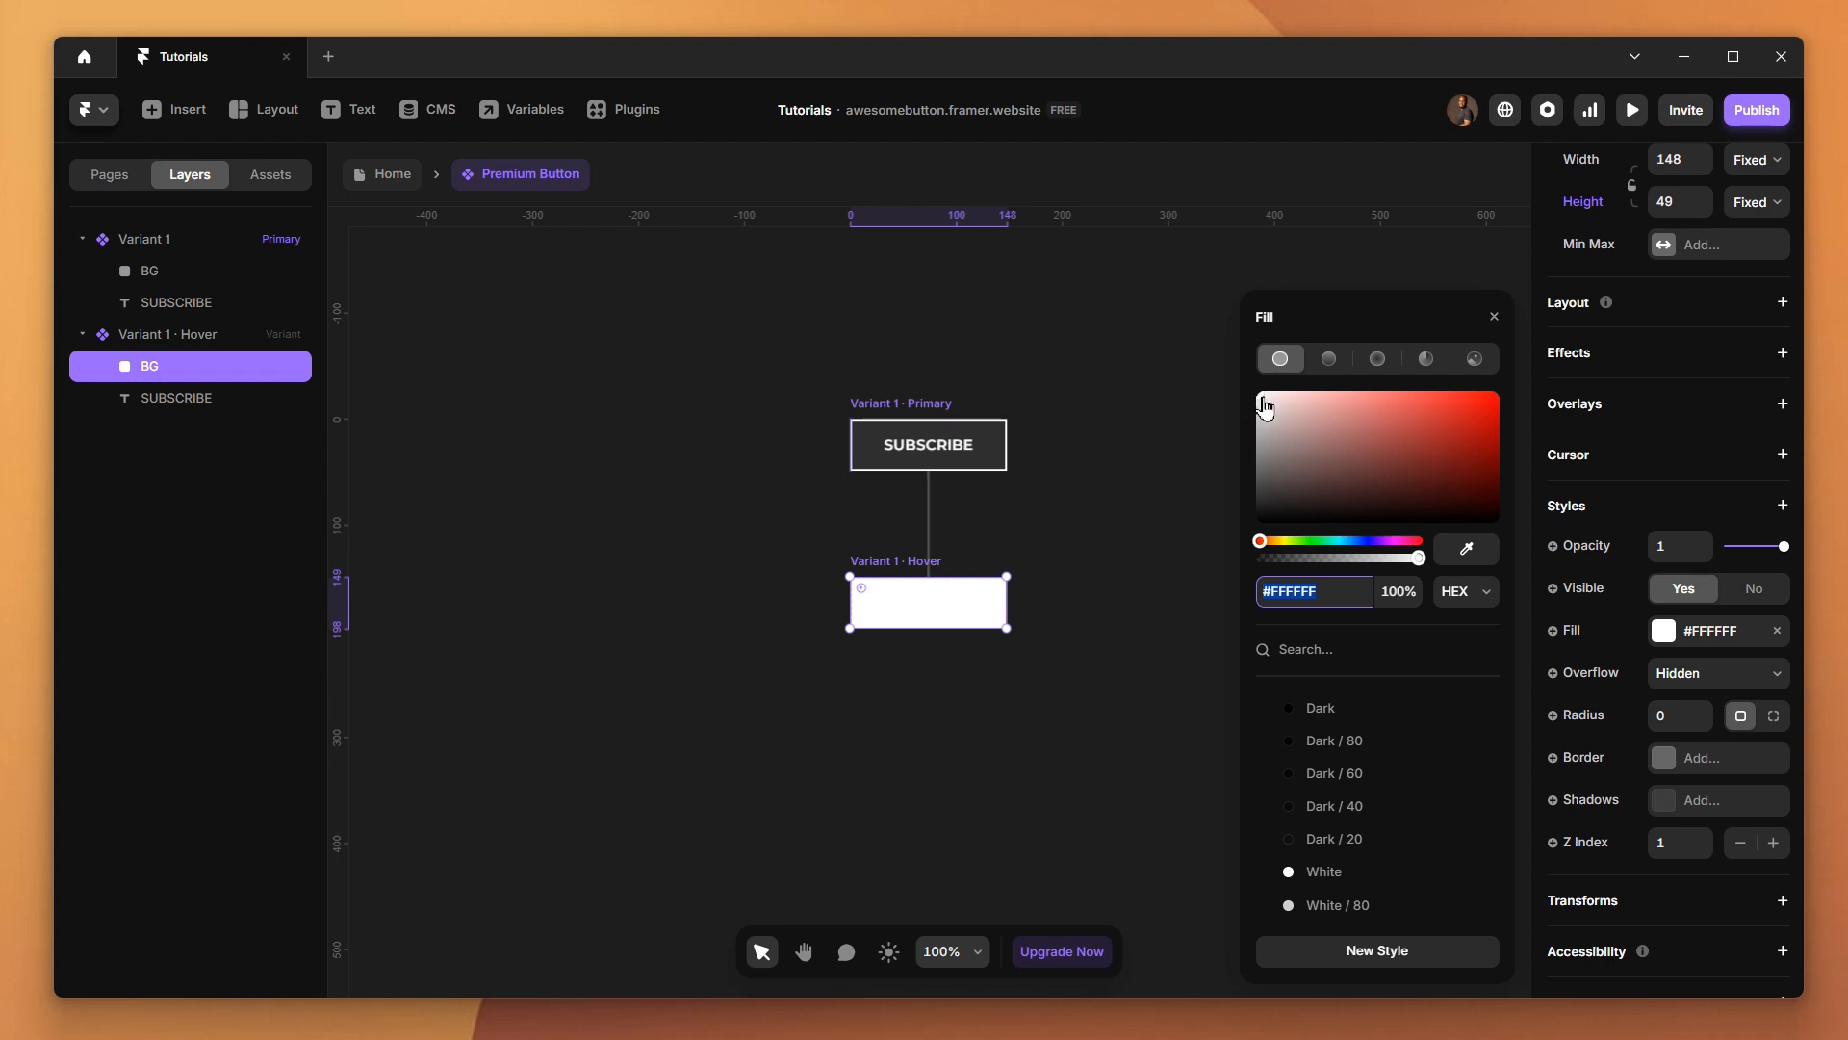
{"action": "left_click_drag", "start_coordinate": [1261, 399], "coordinate": [1493, 415]}
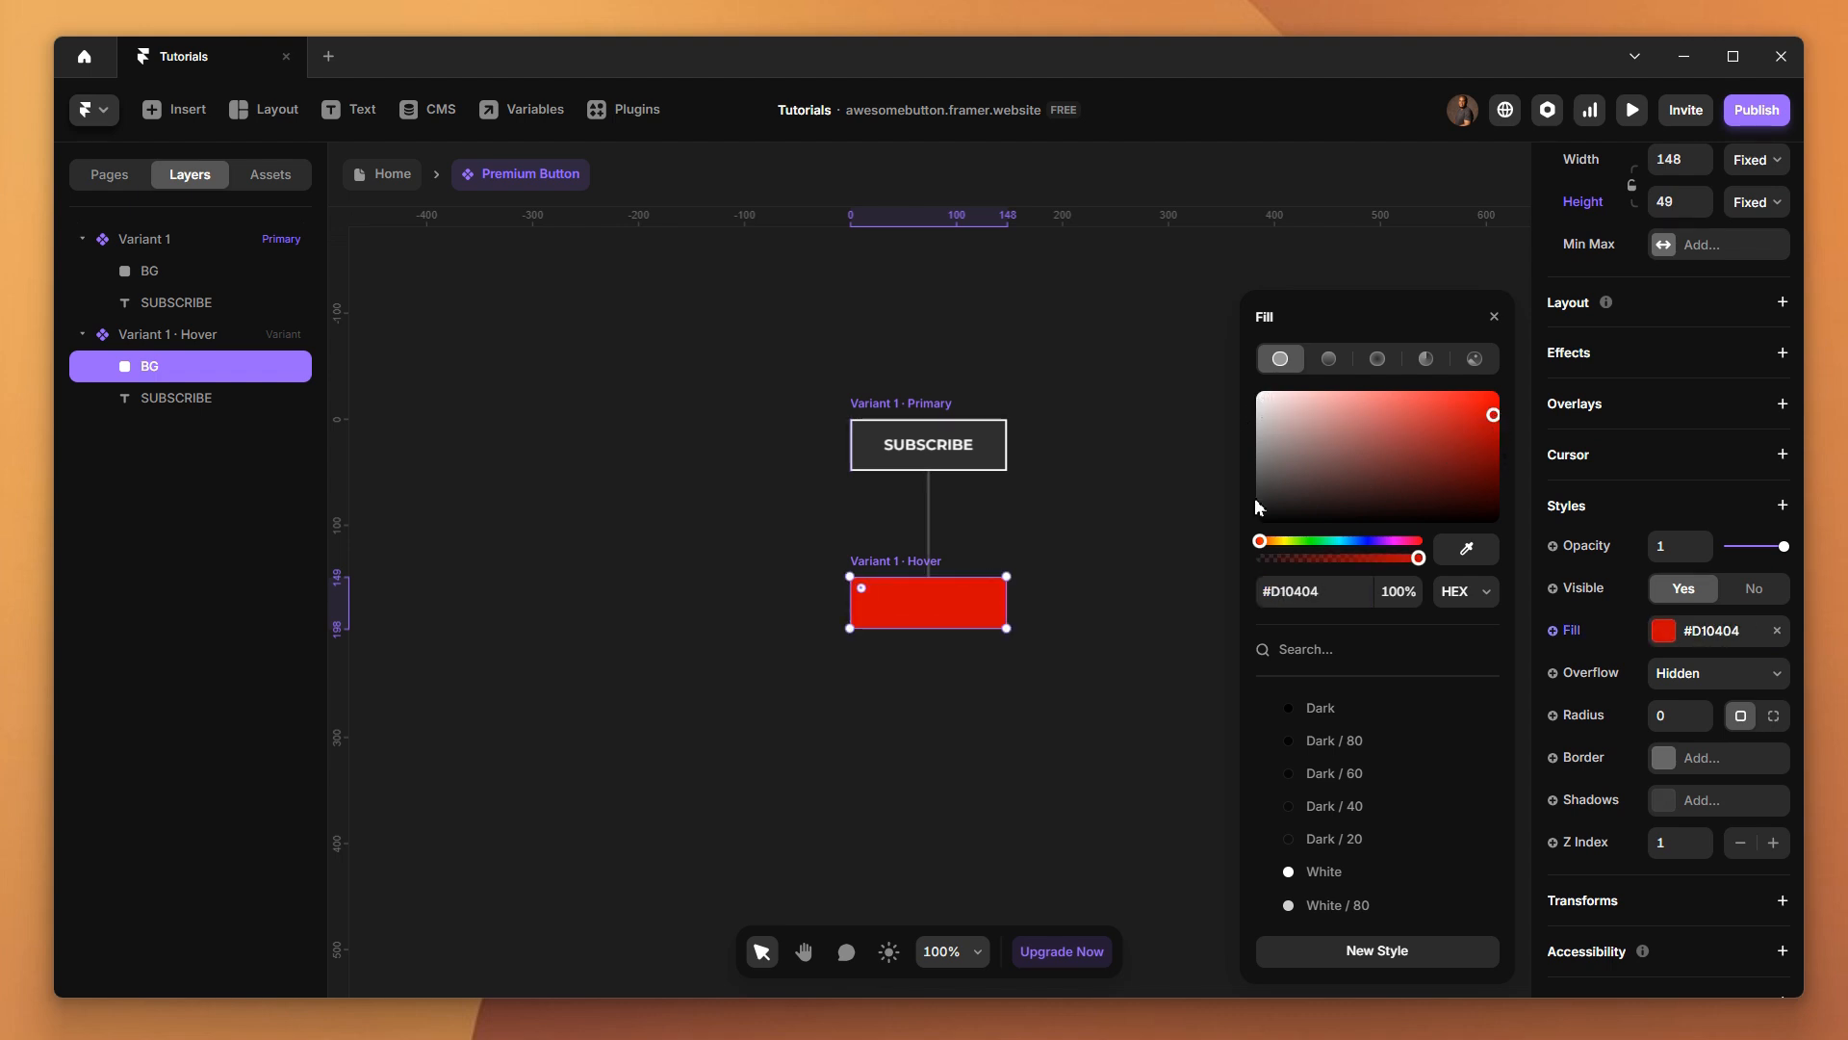
{"action": "left_click", "coordinate": [1164, 583]}
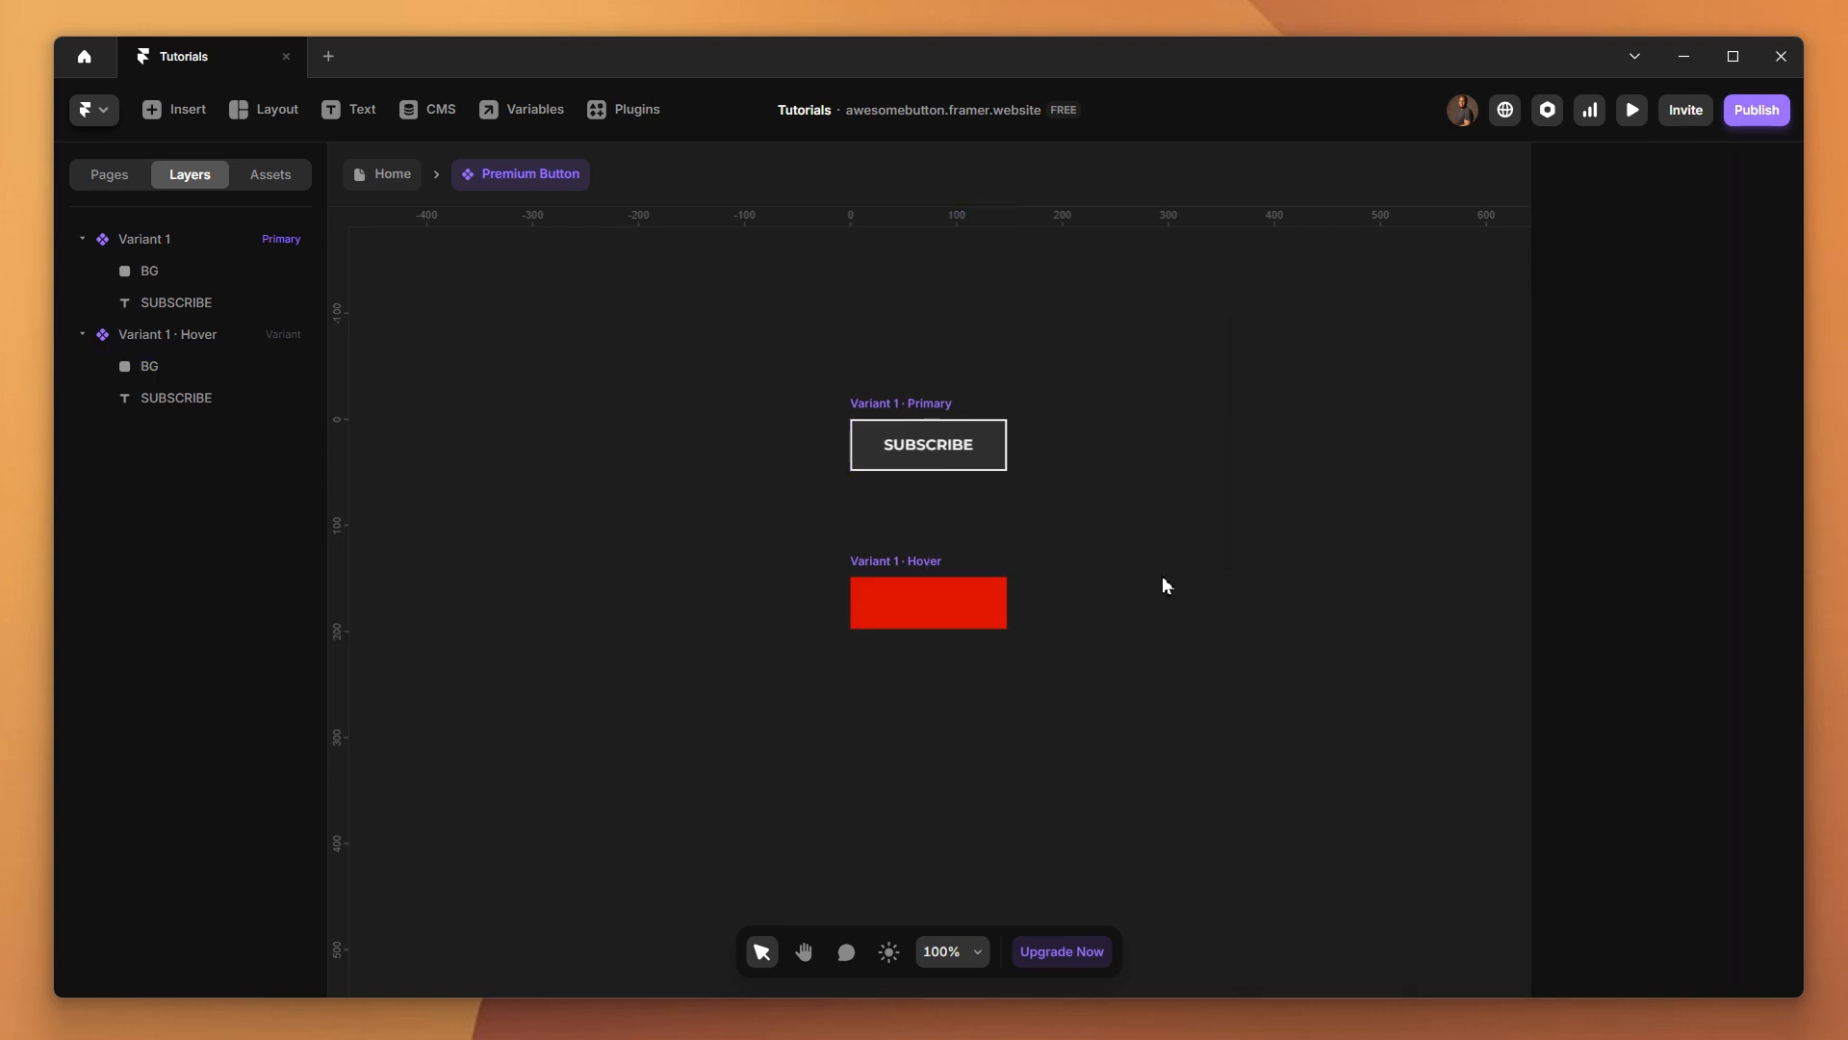
Preview the Premium Button component's hover transition and return to the component canvas
{"action": "left_click", "coordinate": [156, 279]}
{"action": "scroll", "coordinate": [1627, 818], "scroll_direction": "down", "scroll_amount": 5}
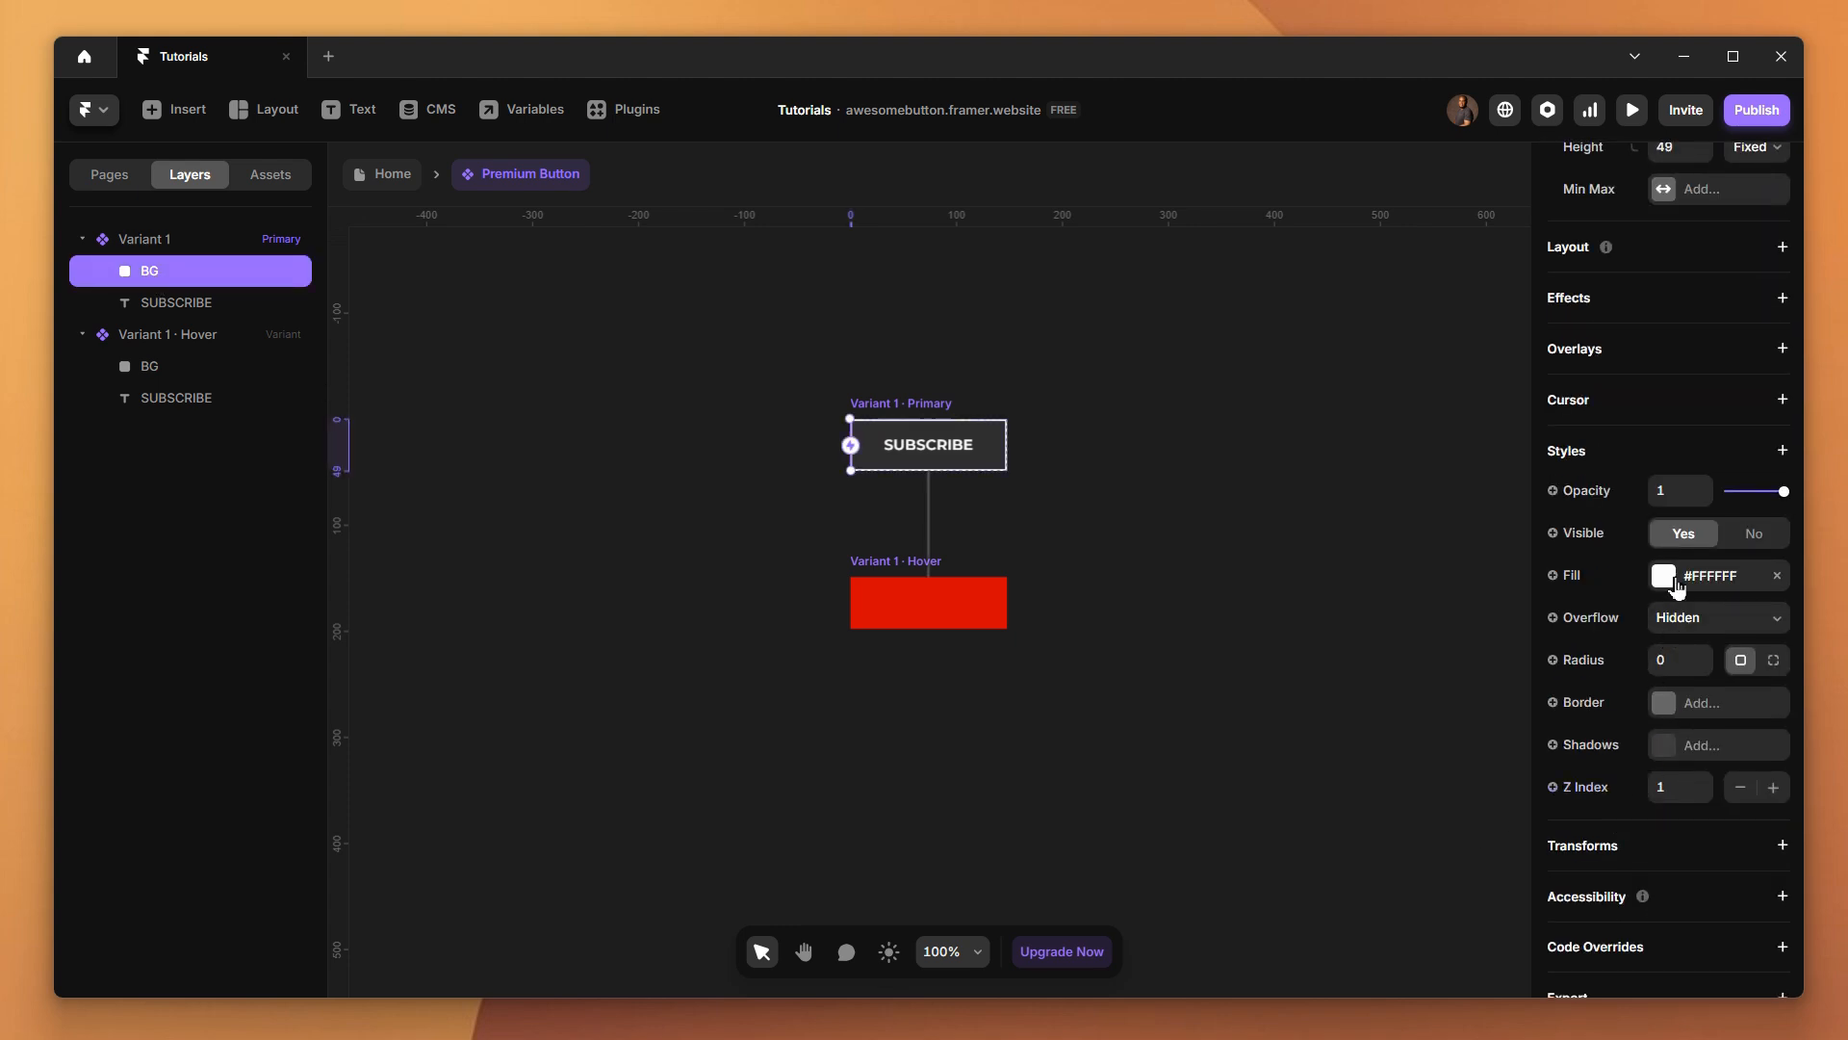
{"action": "left_click", "coordinate": [1374, 555]}
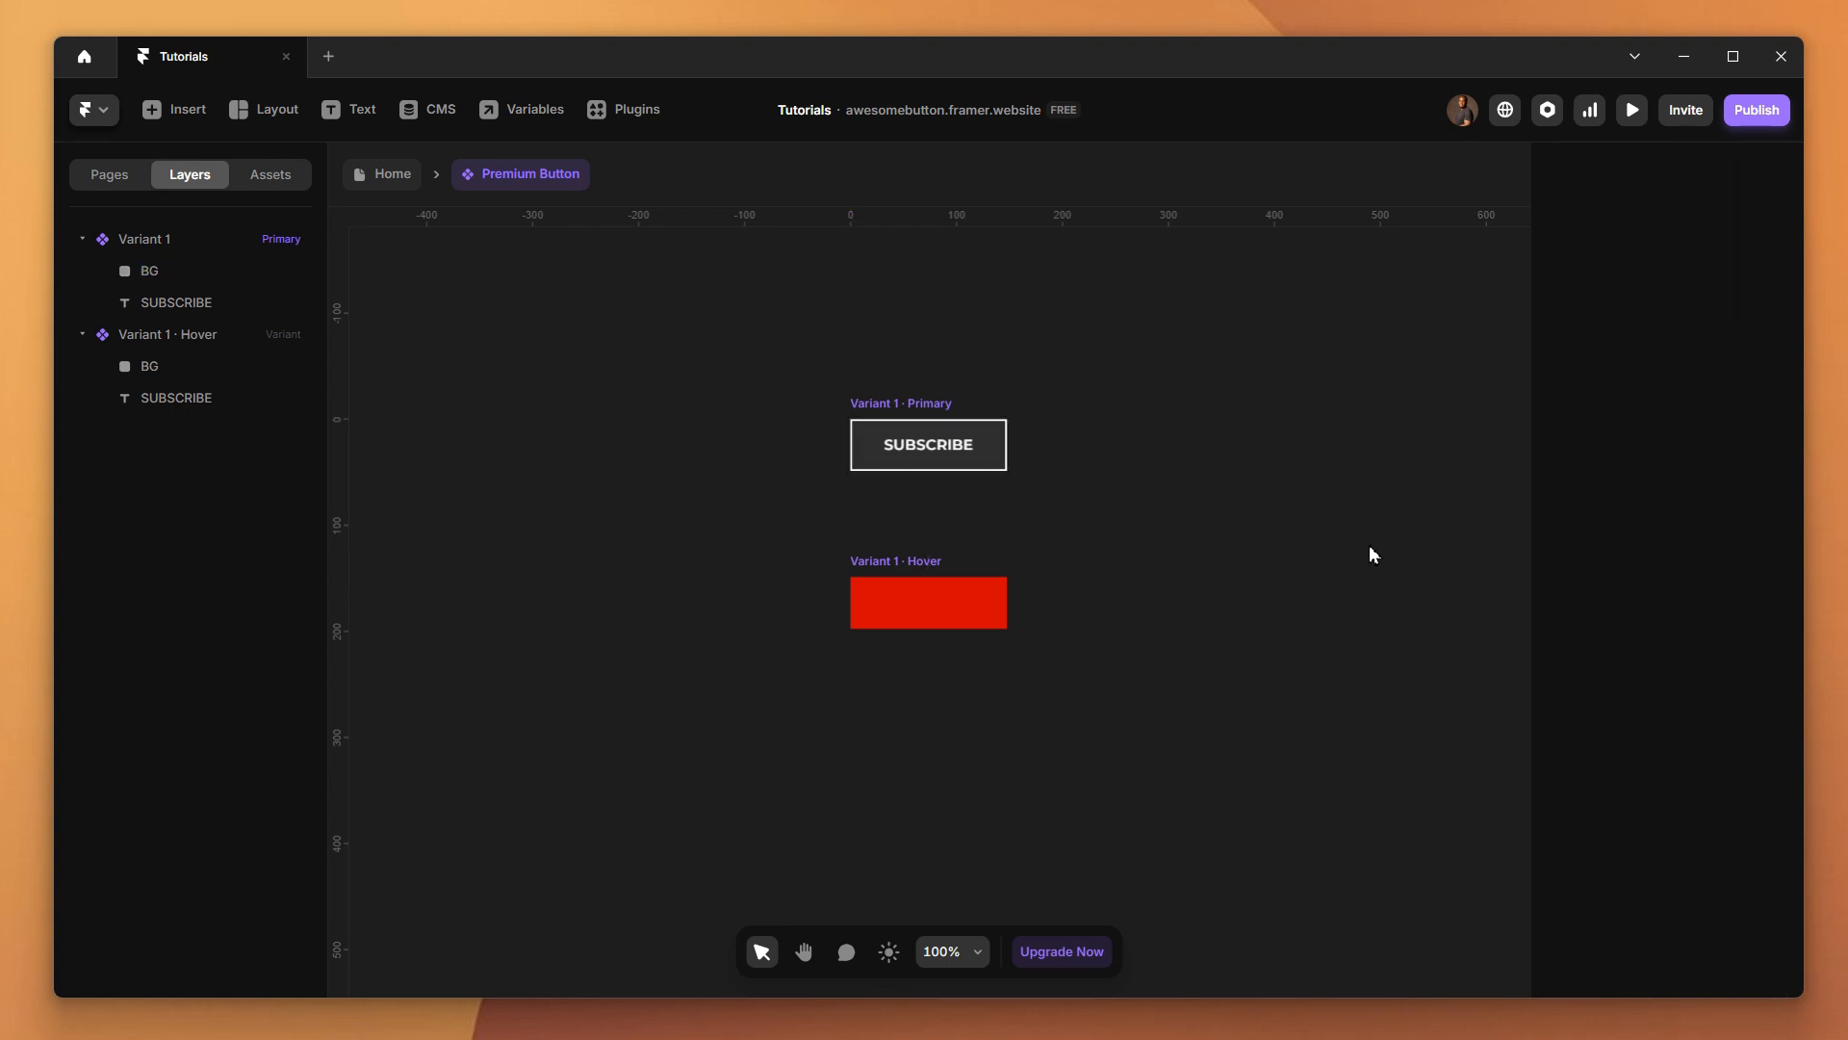
{"action": "left_click", "coordinate": [1633, 112]}
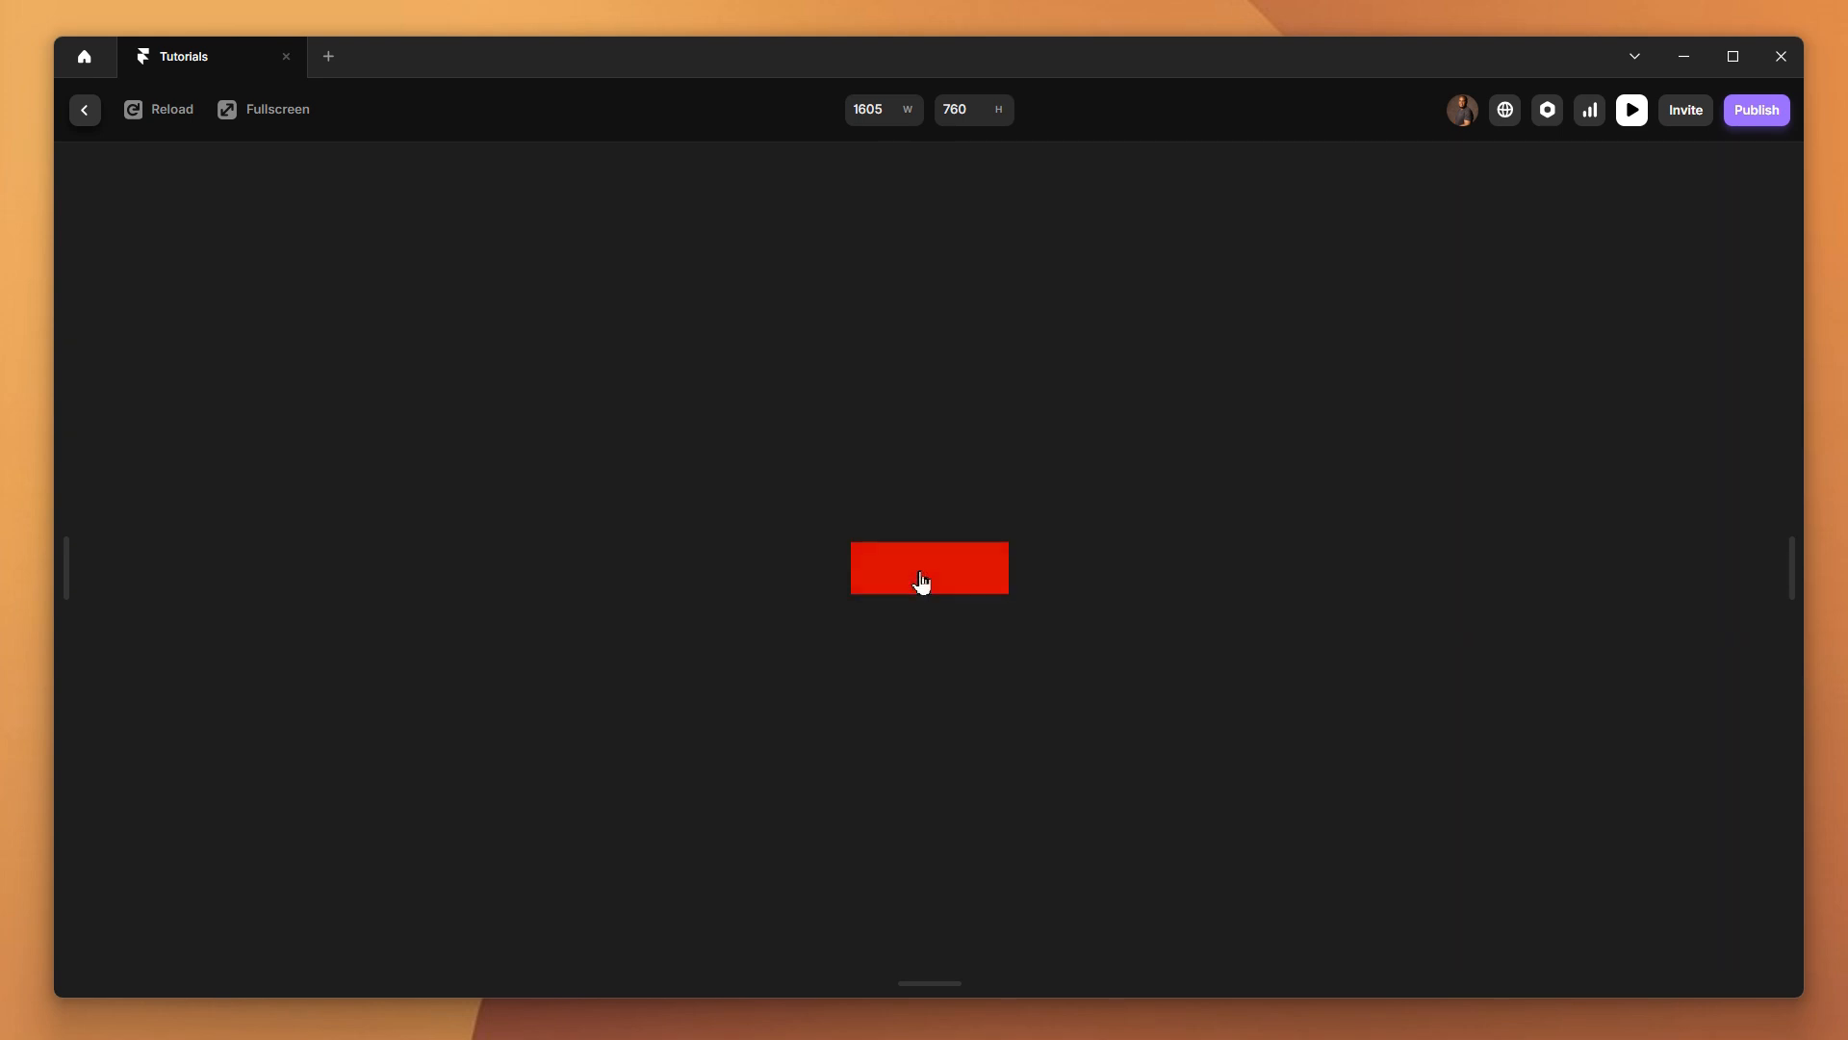
{"action": "left_click", "coordinate": [84, 109]}
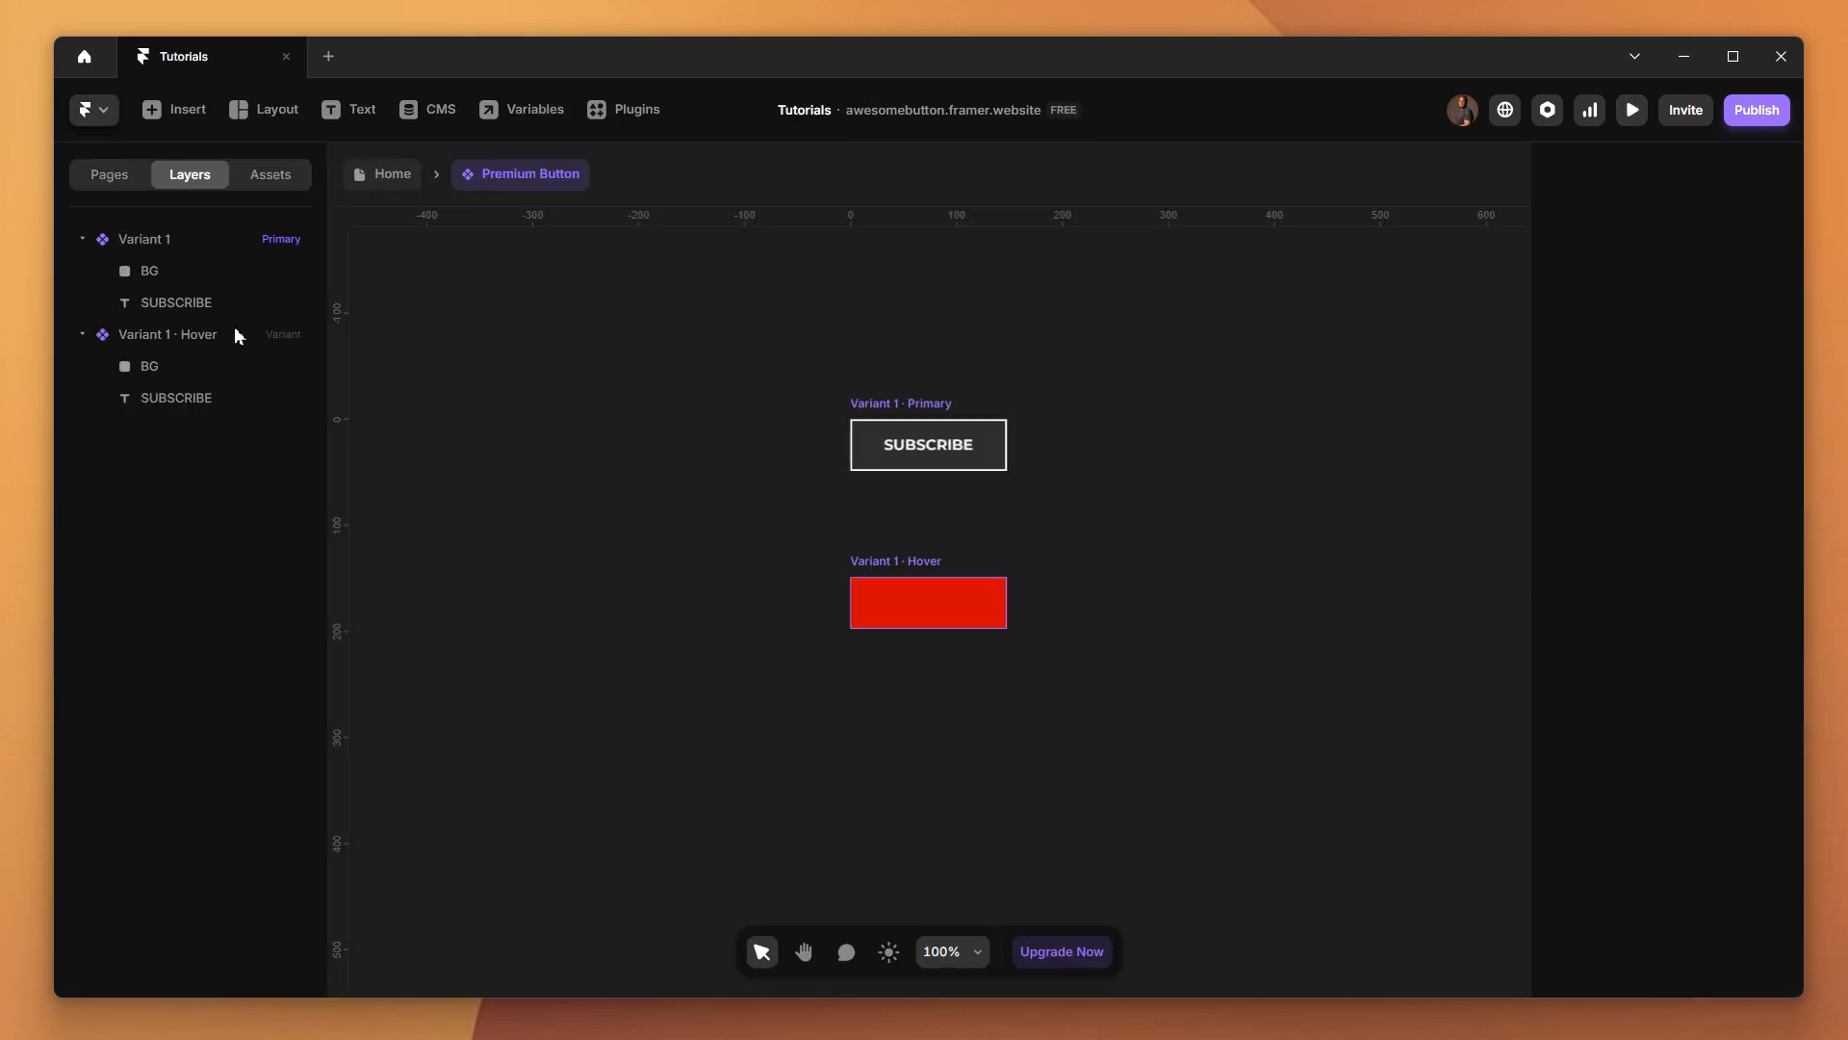
Match the fill of the primary variant's BG frame to the Hover variant's BG by using the same red, #D10404
{"action": "left_click", "coordinate": [188, 278]}
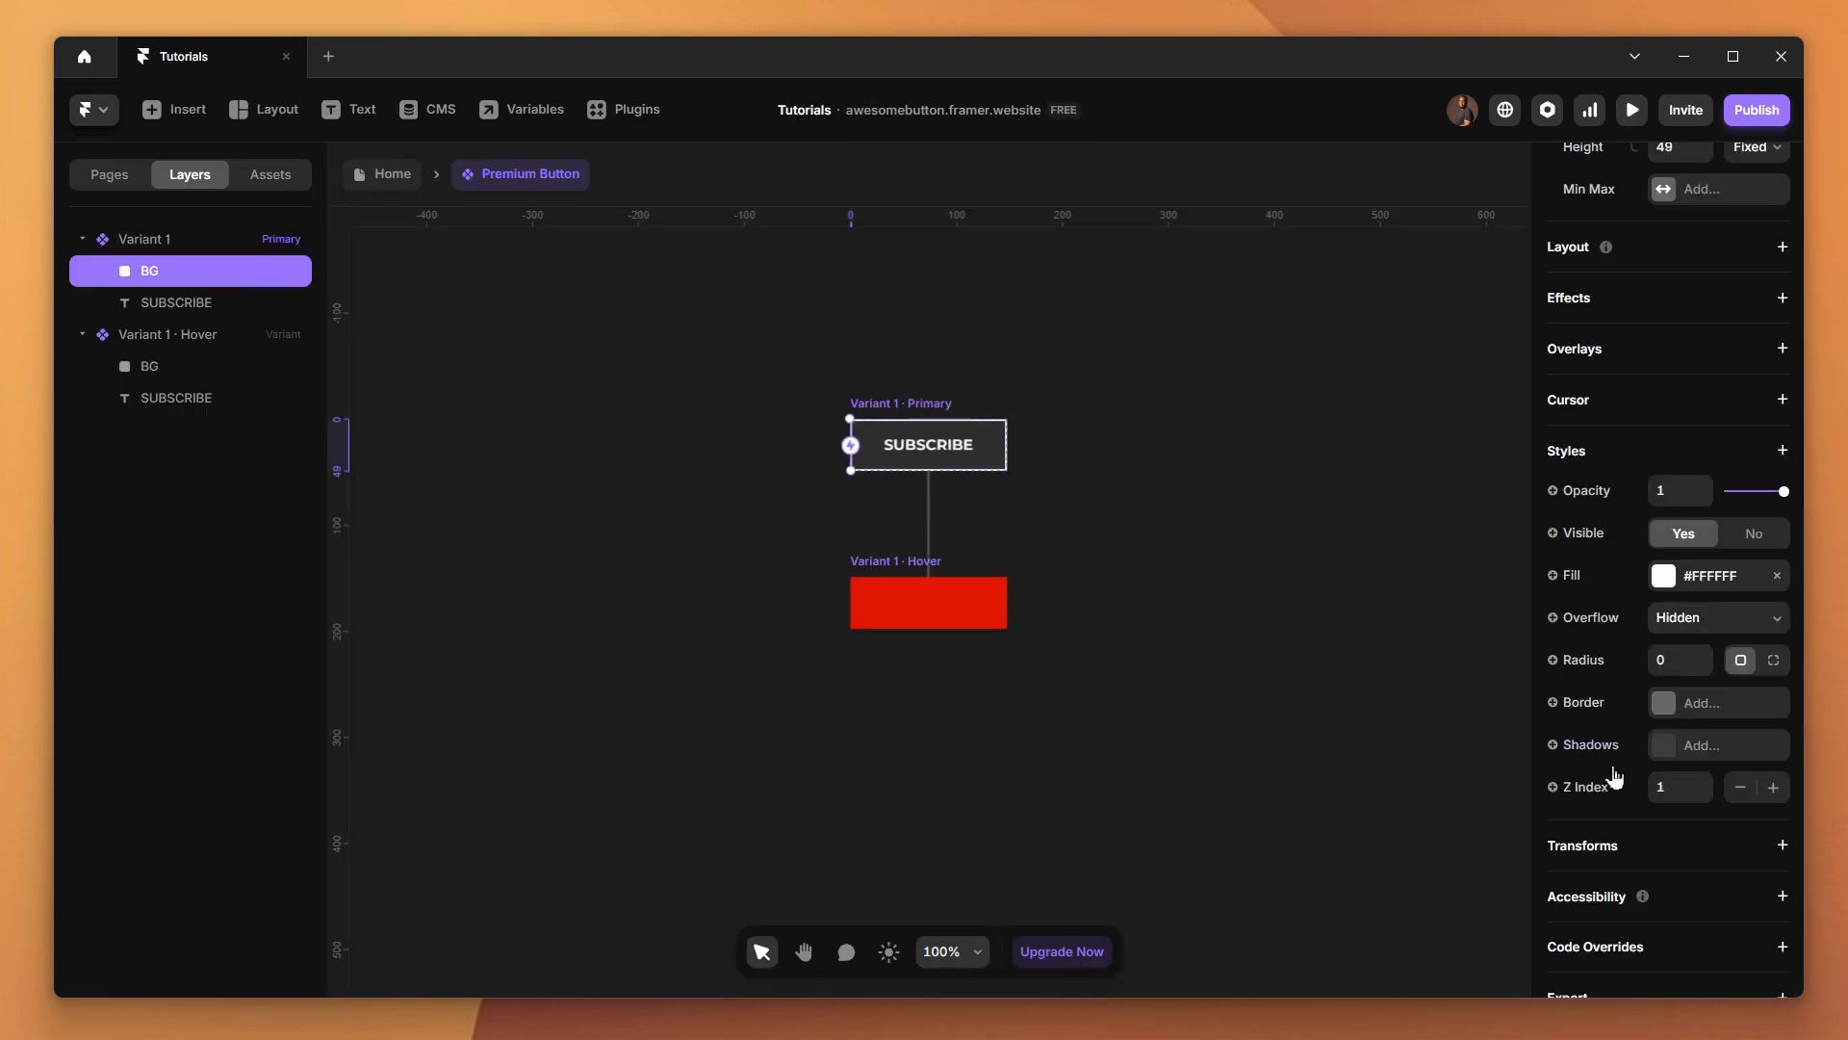
{"action": "left_click", "coordinate": [1666, 576]}
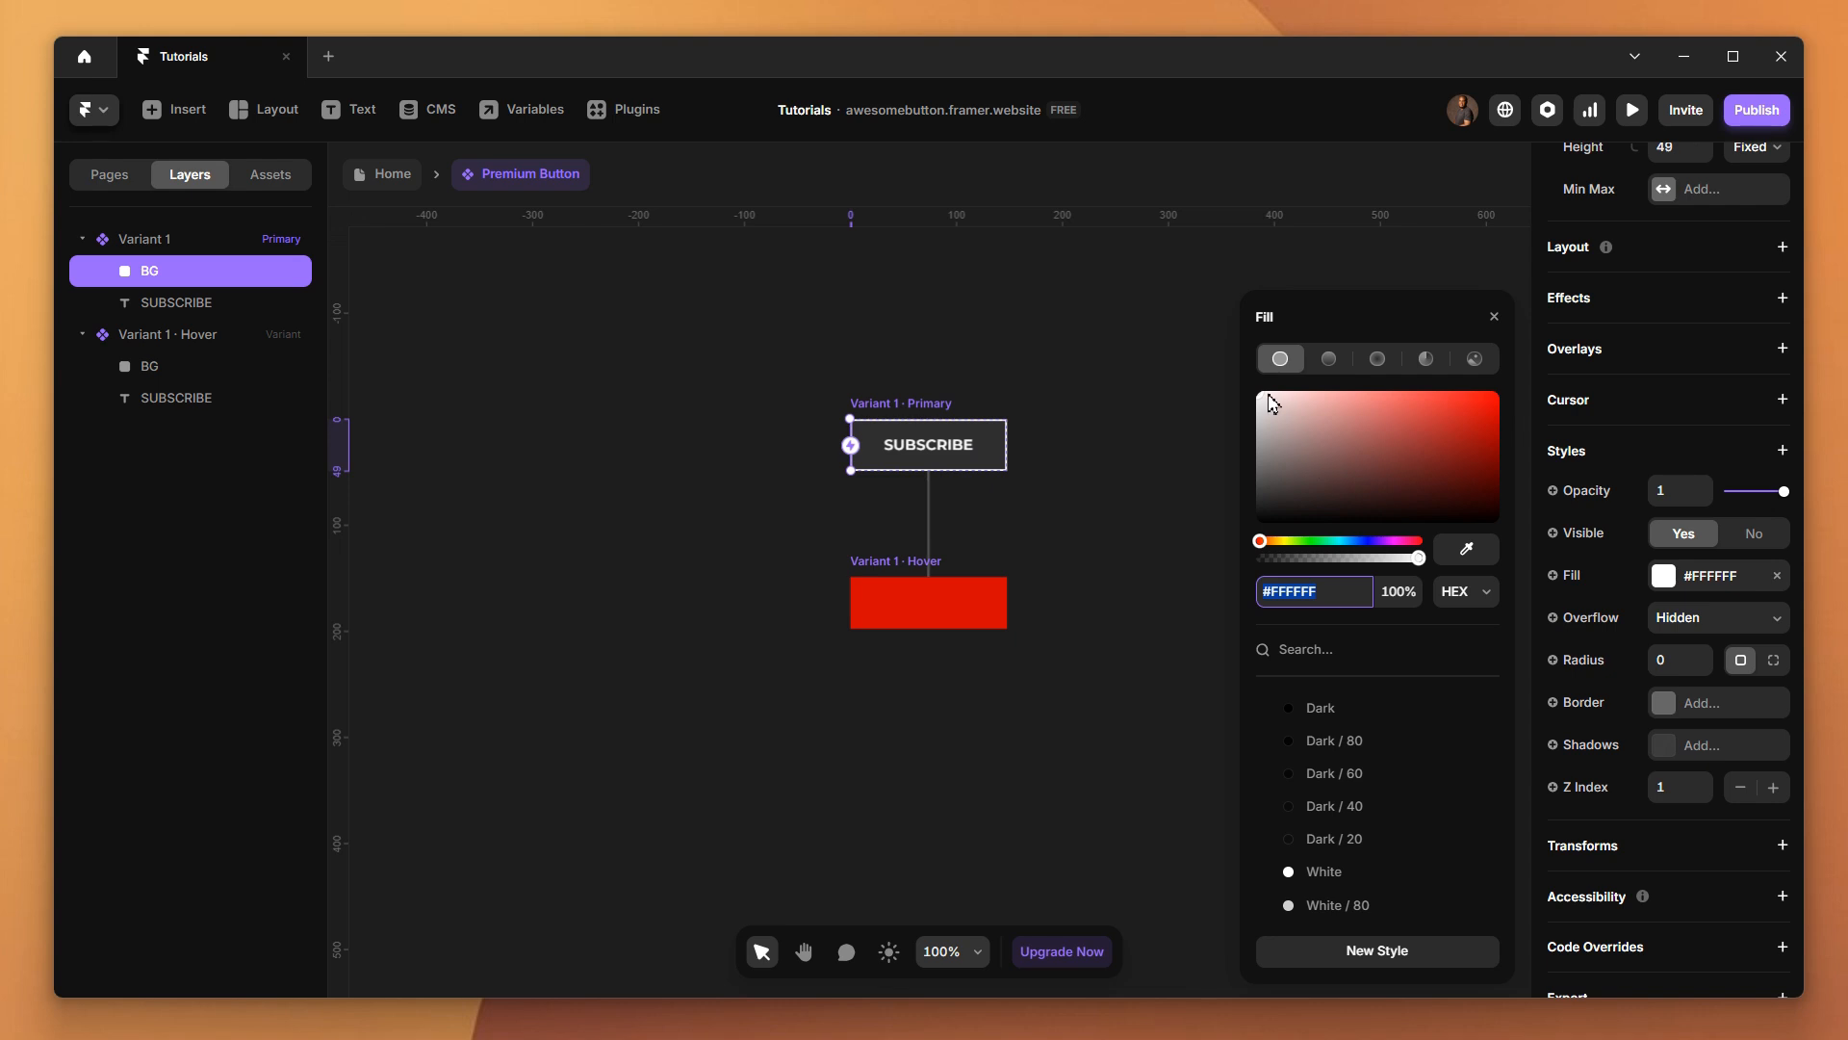
{"action": "left_click_drag", "start_coordinate": [1258, 397], "coordinate": [1494, 406]}
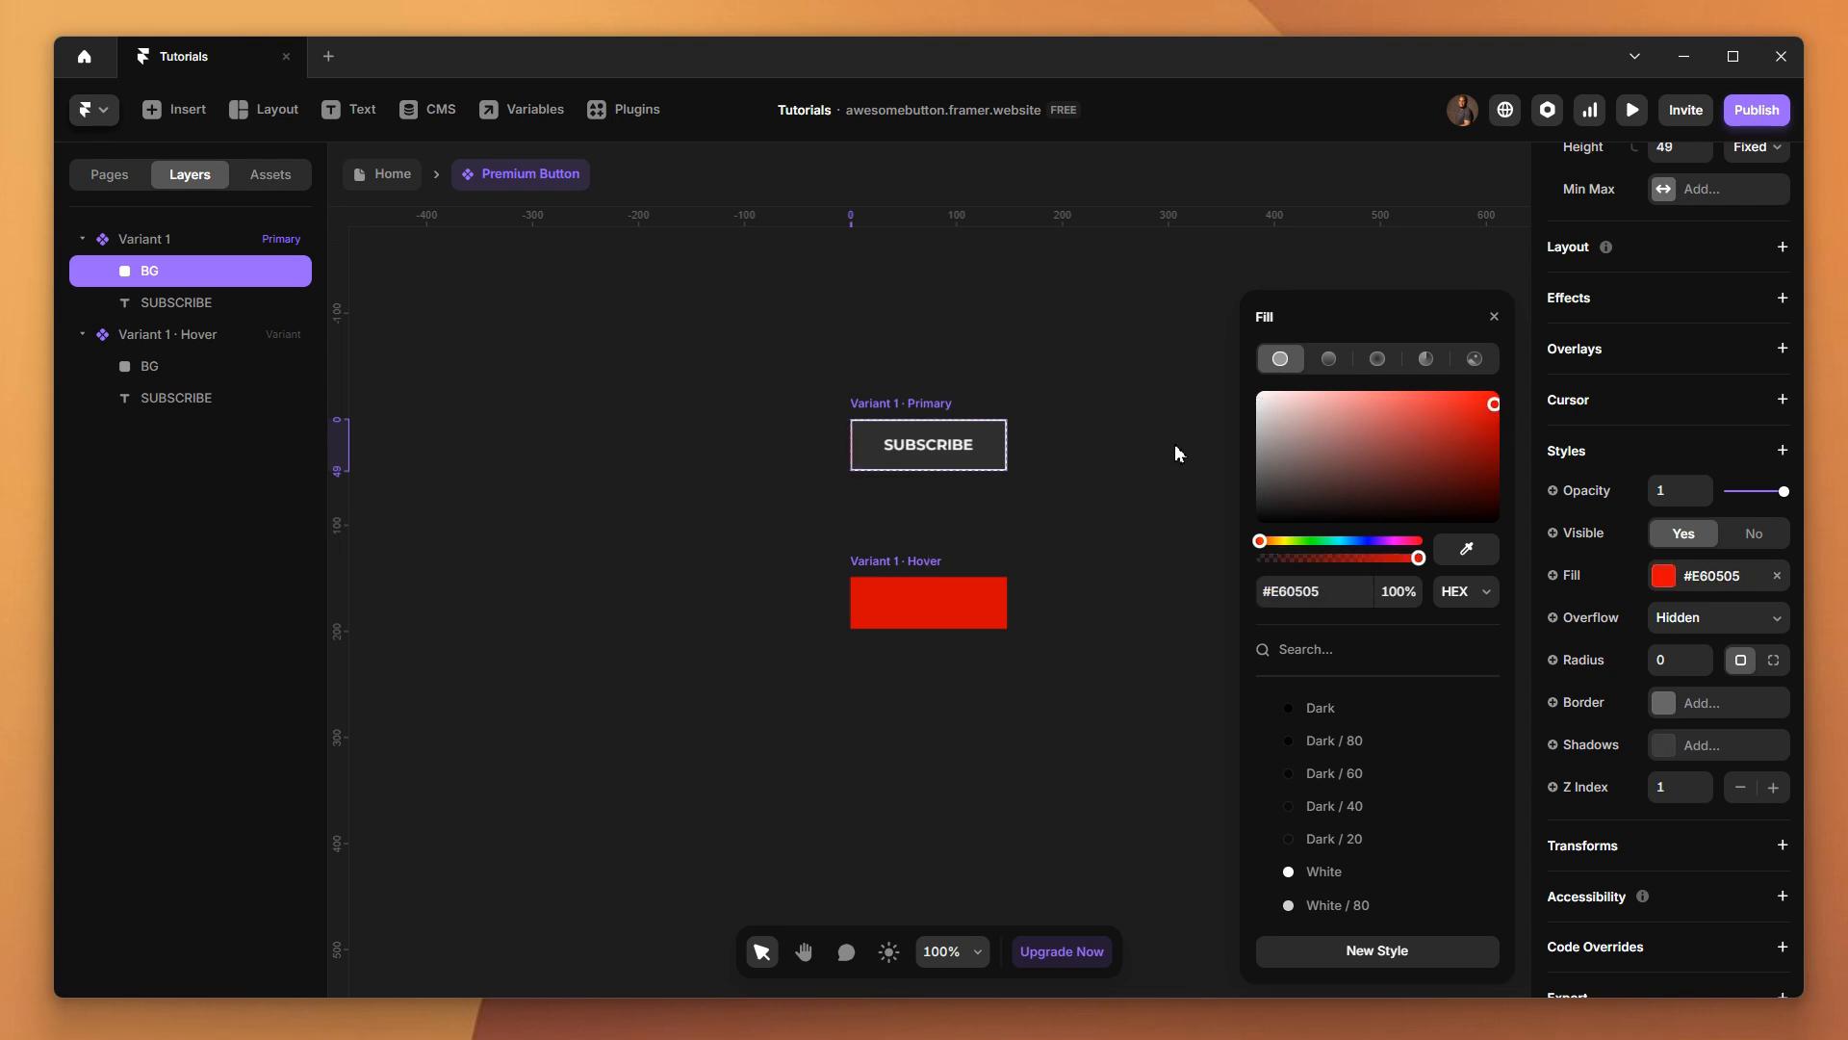
{"action": "left_click", "coordinate": [209, 377]}
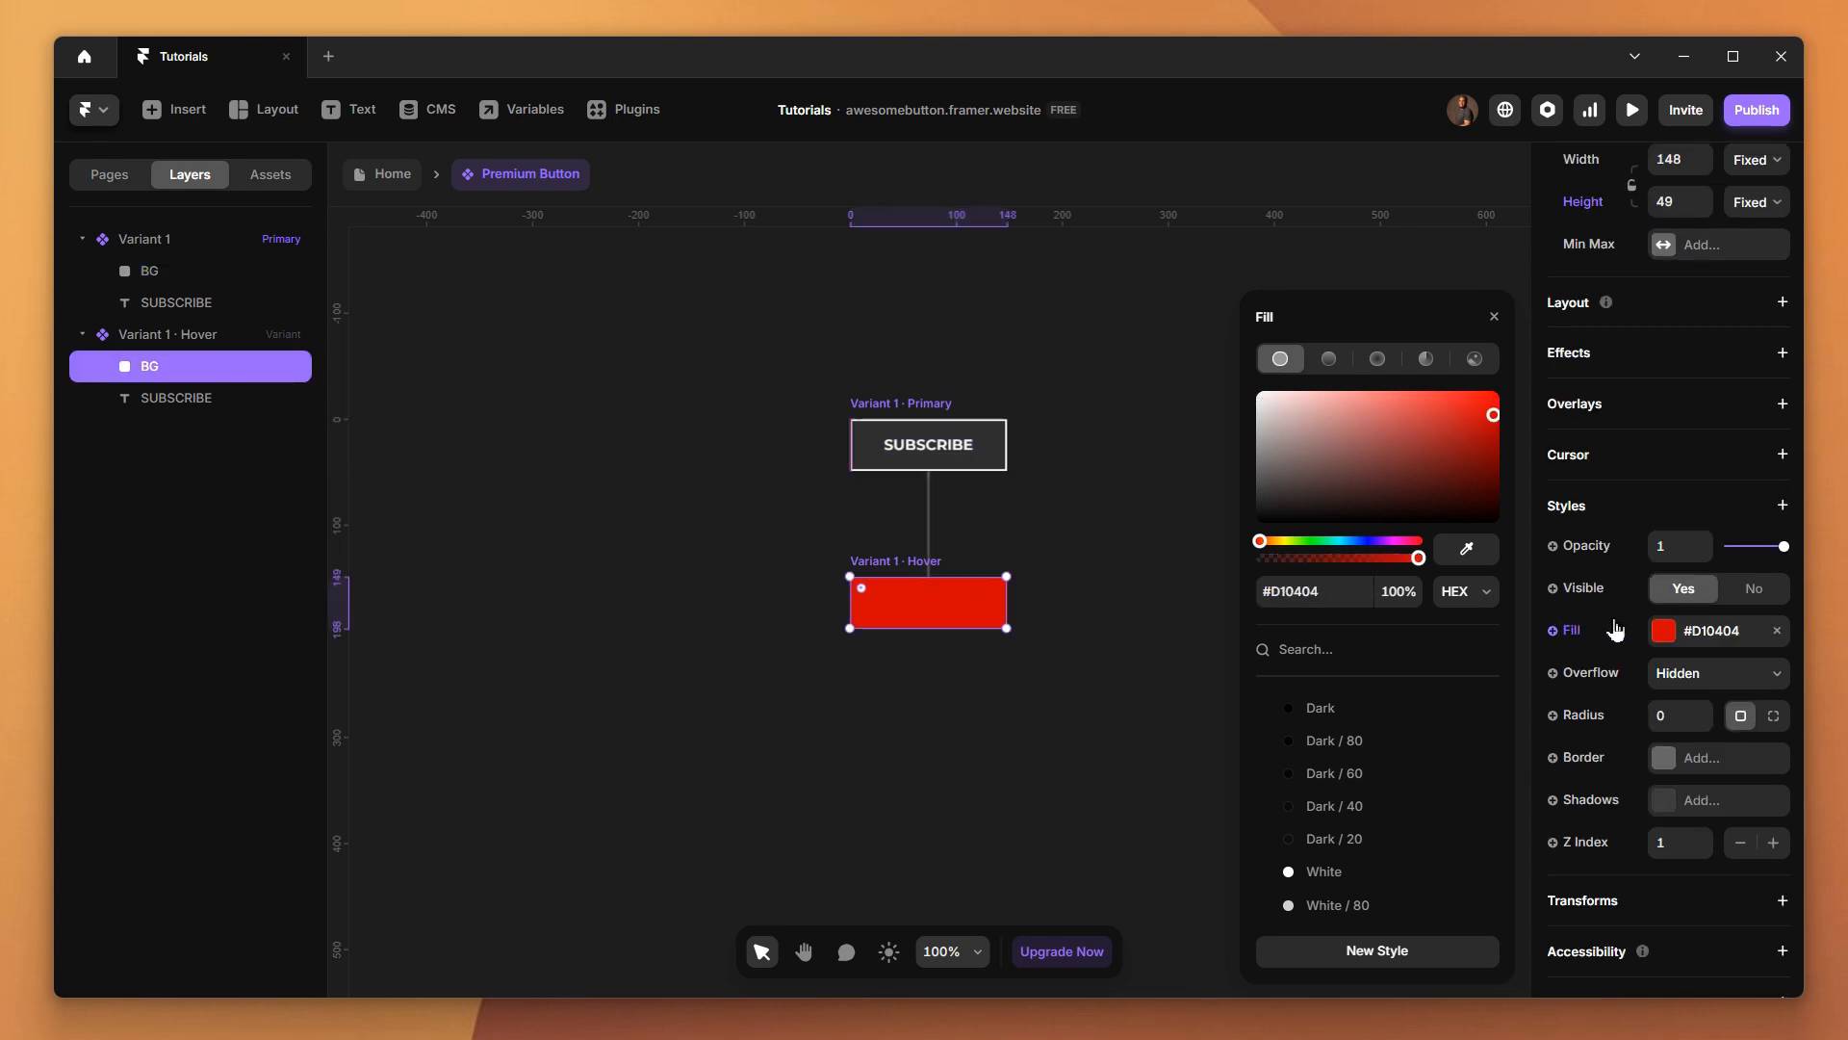
{"action": "left_click", "coordinate": [1344, 591]}
{"action": "key", "text": "ctrl+c"}
{"action": "left_click", "coordinate": [182, 272]}
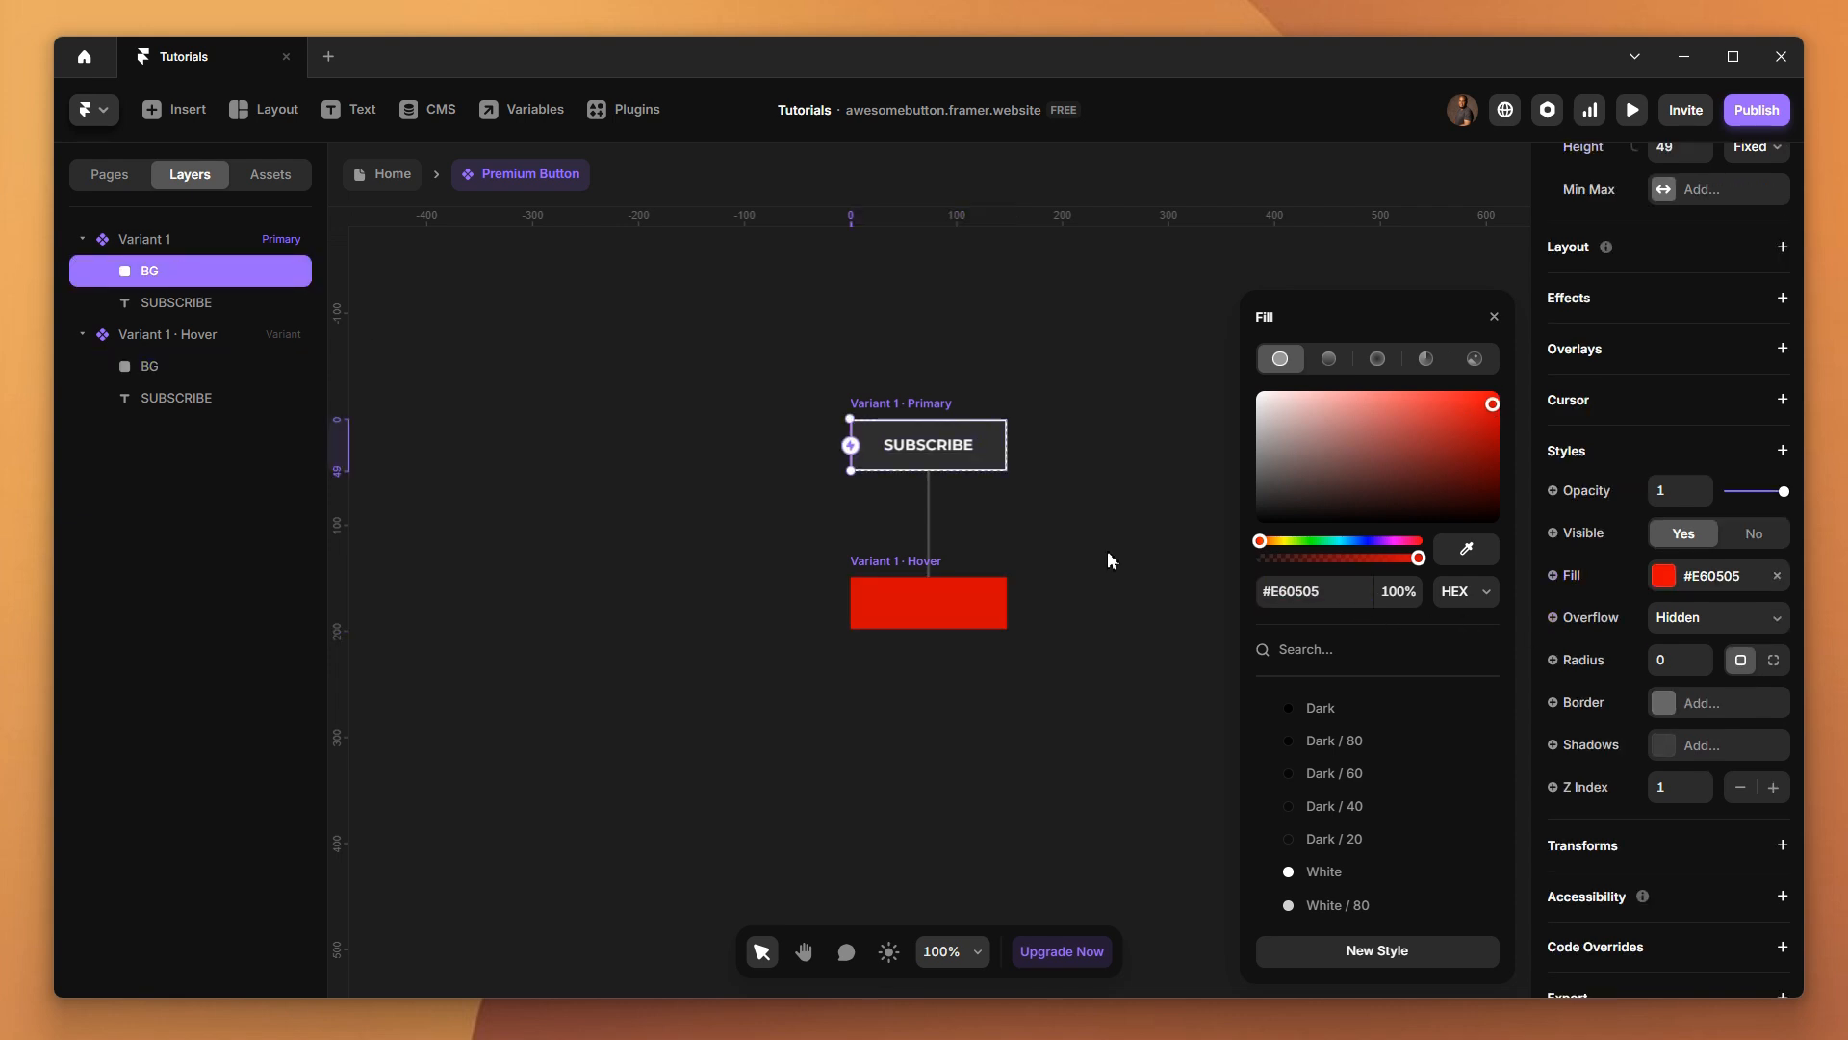
{"action": "left_click", "coordinate": [1357, 591]}
{"action": "key", "text": "ctrl+v"}
{"action": "key", "text": "Return"}
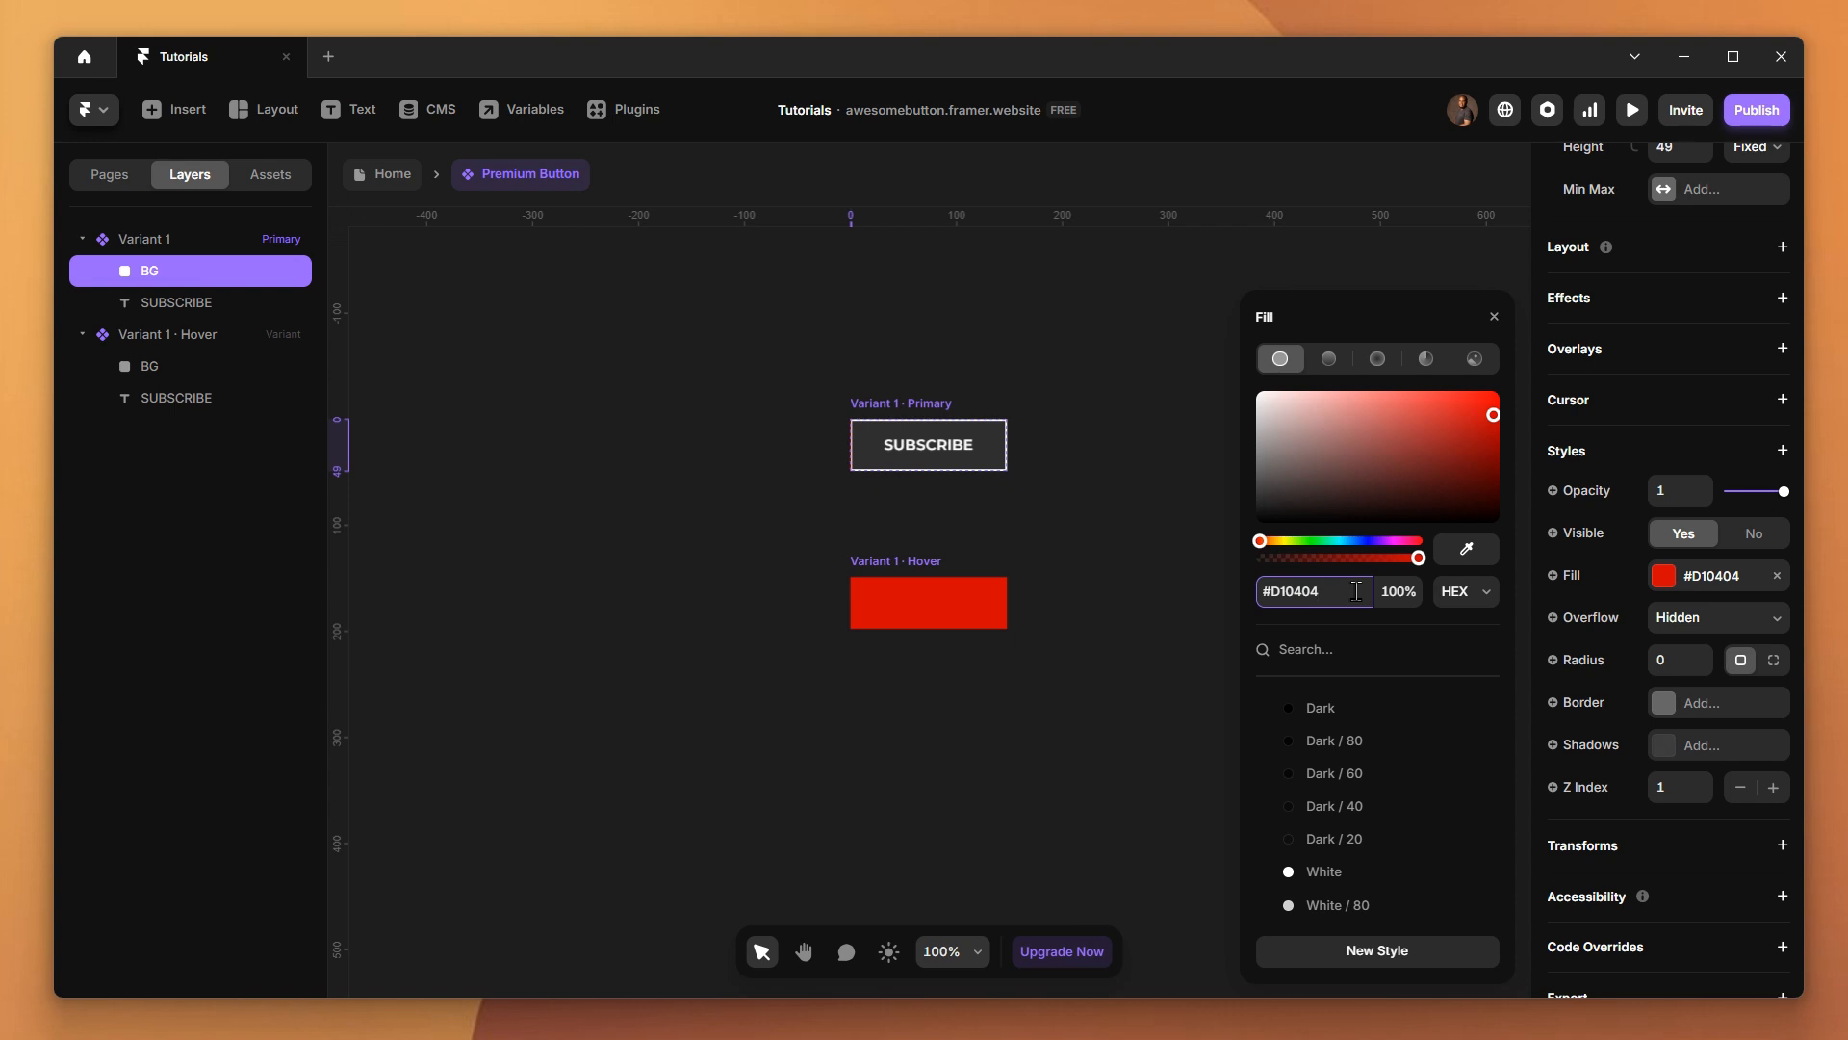
{"action": "left_click", "coordinate": [1155, 636]}
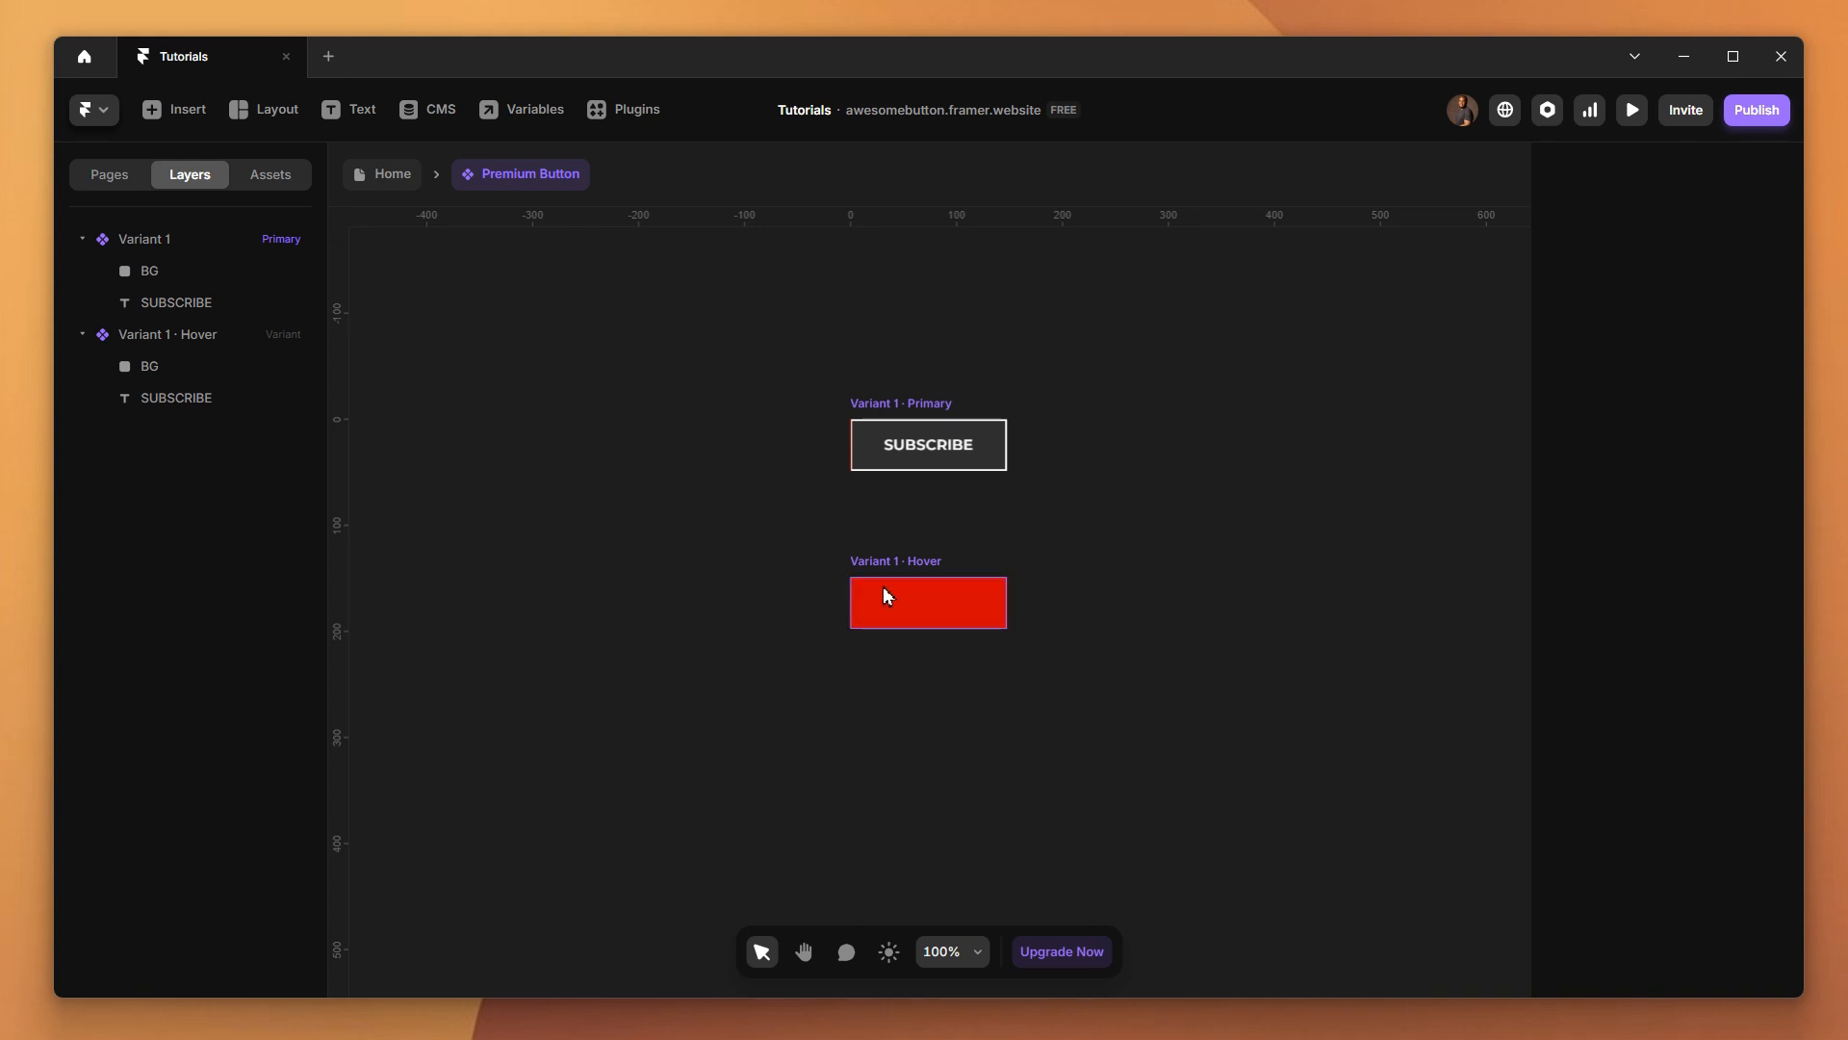
Set the Z Index of the Hover variant's BG frame to 0
{"action": "left_click", "coordinate": [162, 371]}
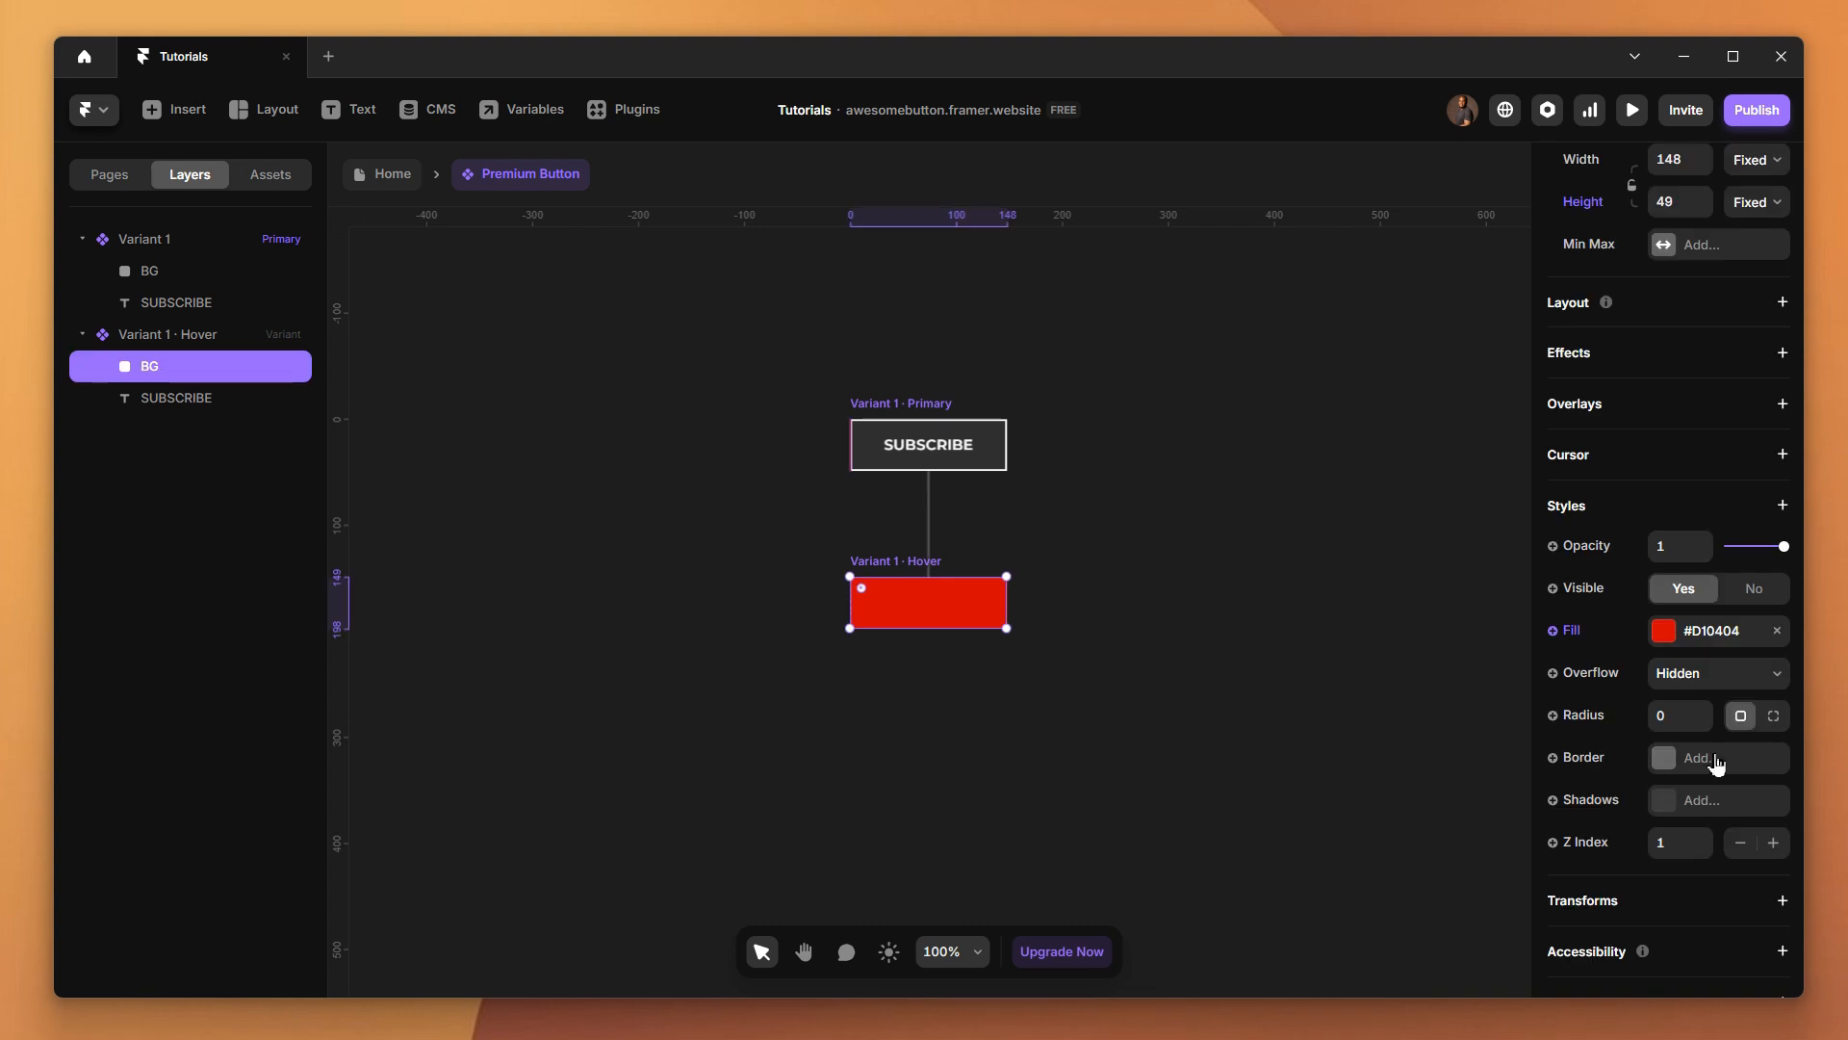
{"action": "scroll", "coordinate": [1716, 763], "scroll_direction": "up", "scroll_amount": 5}
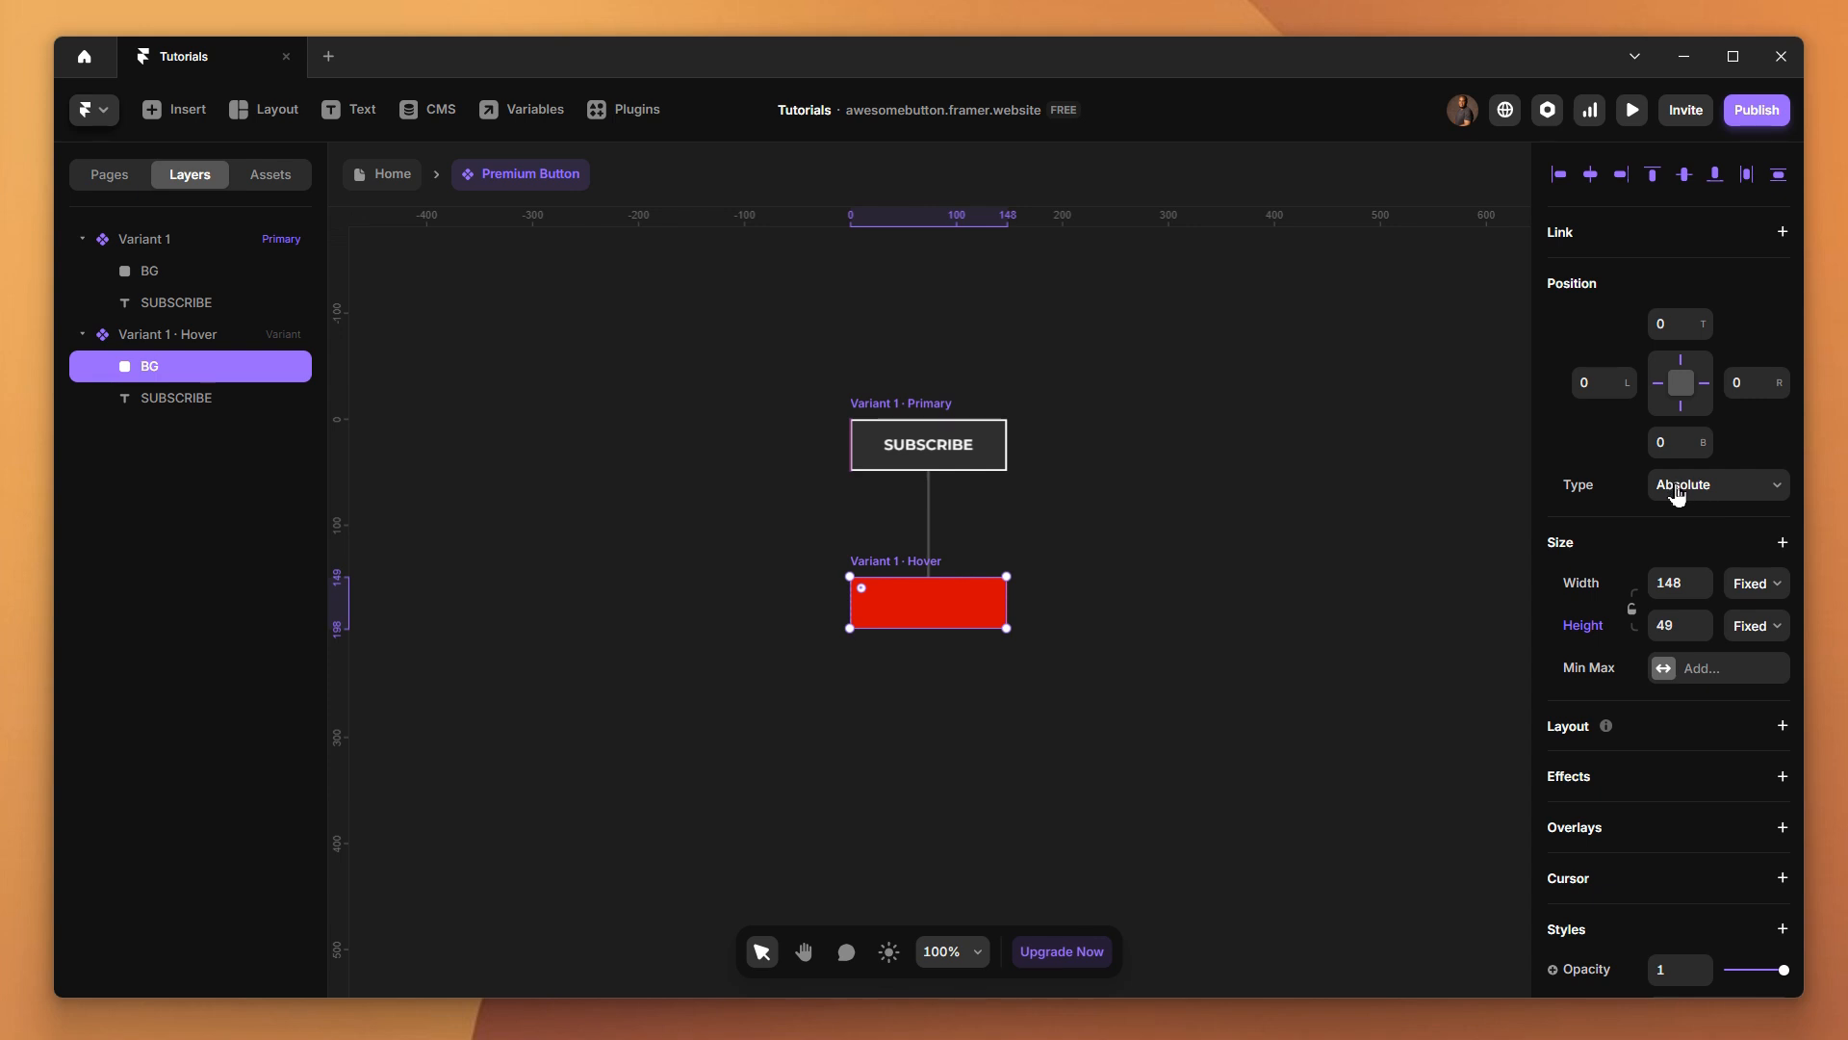
{"action": "scroll", "coordinate": [1691, 640], "scroll_direction": "down", "scroll_amount": 5}
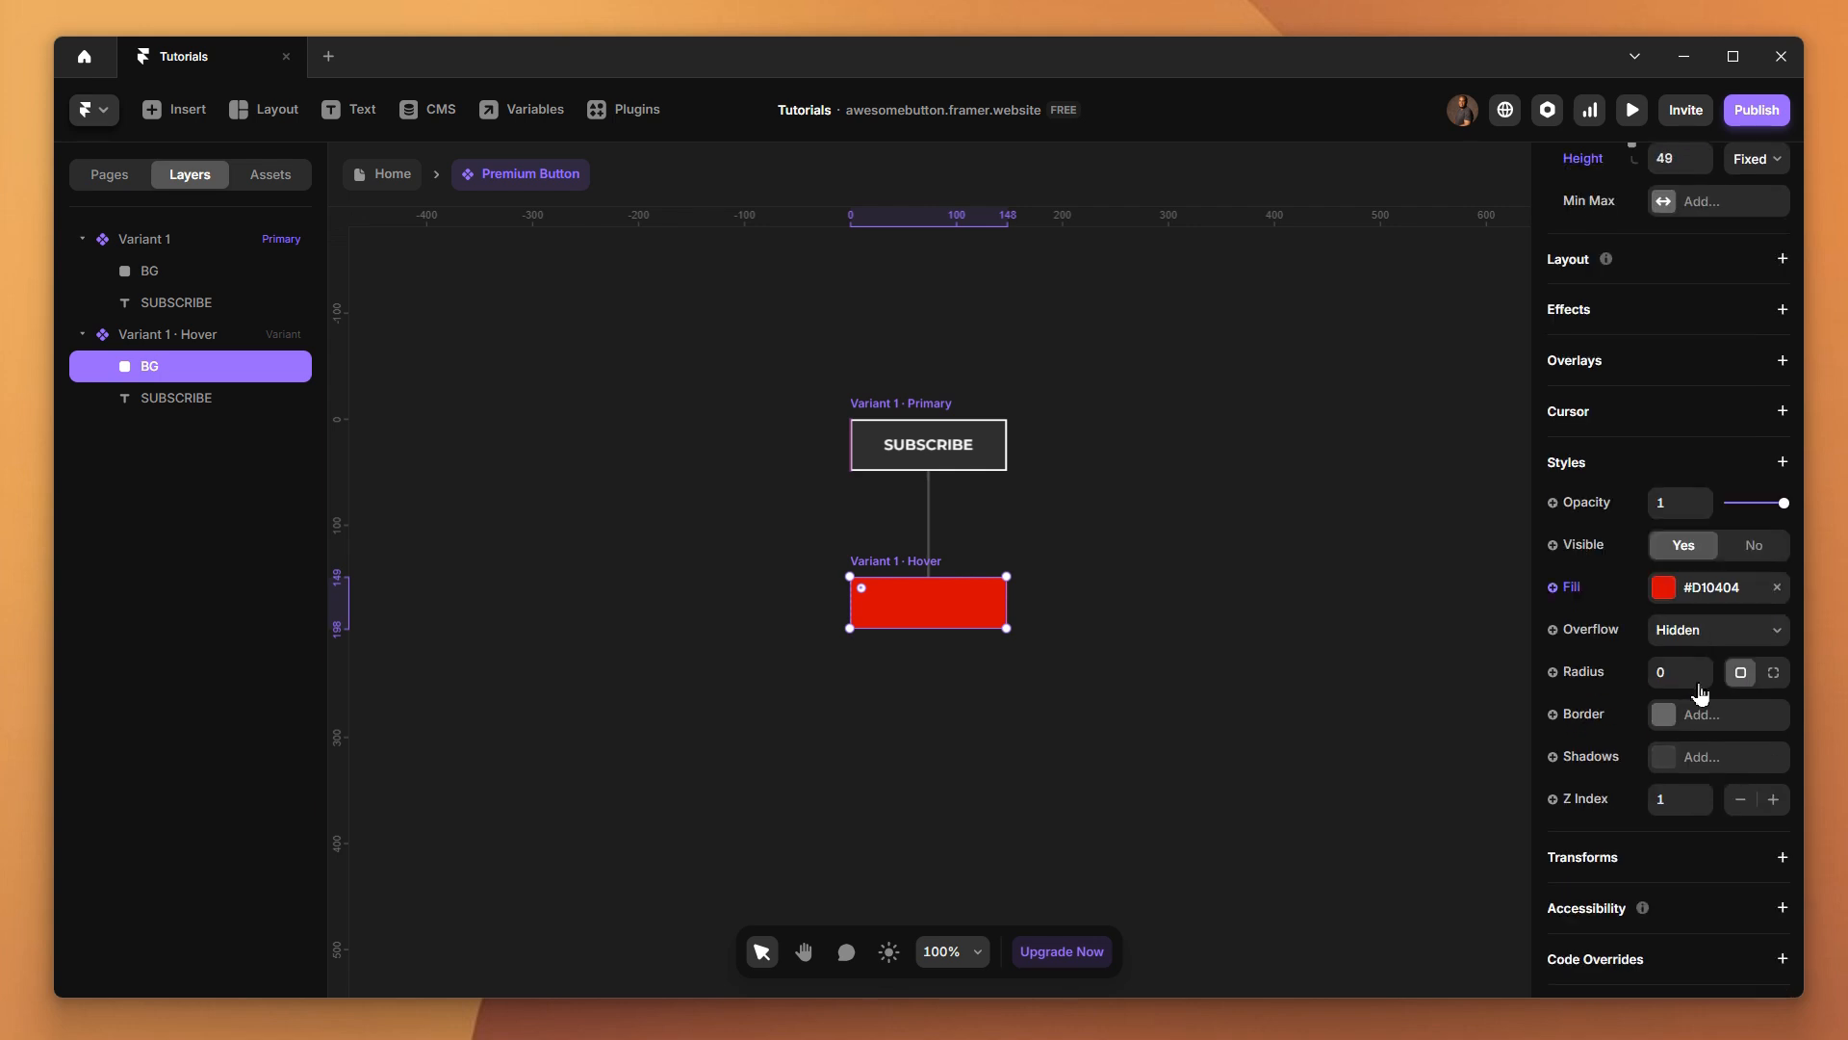
{"action": "scroll", "coordinate": [1700, 694], "scroll_direction": "down", "scroll_amount": 1}
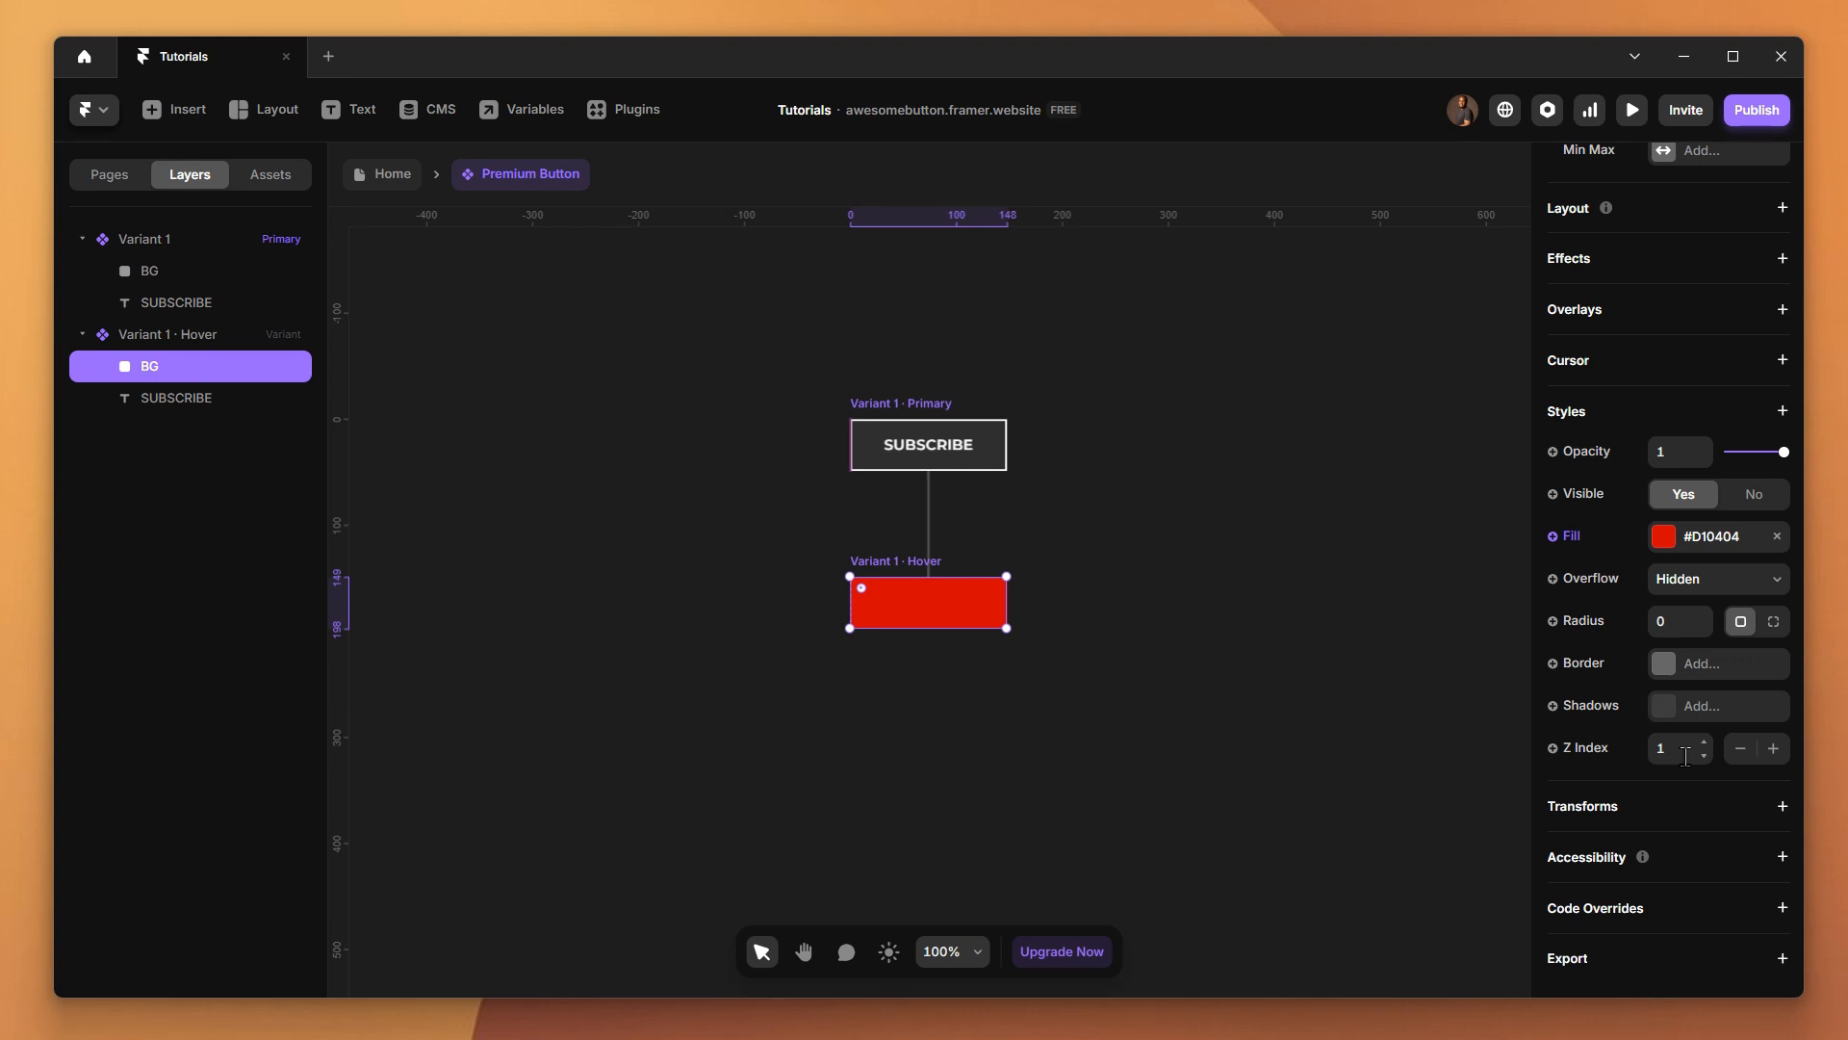
{"action": "left_click", "coordinate": [1685, 758]}
{"action": "type", "text": "0"}
{"action": "key", "text": "Return"}
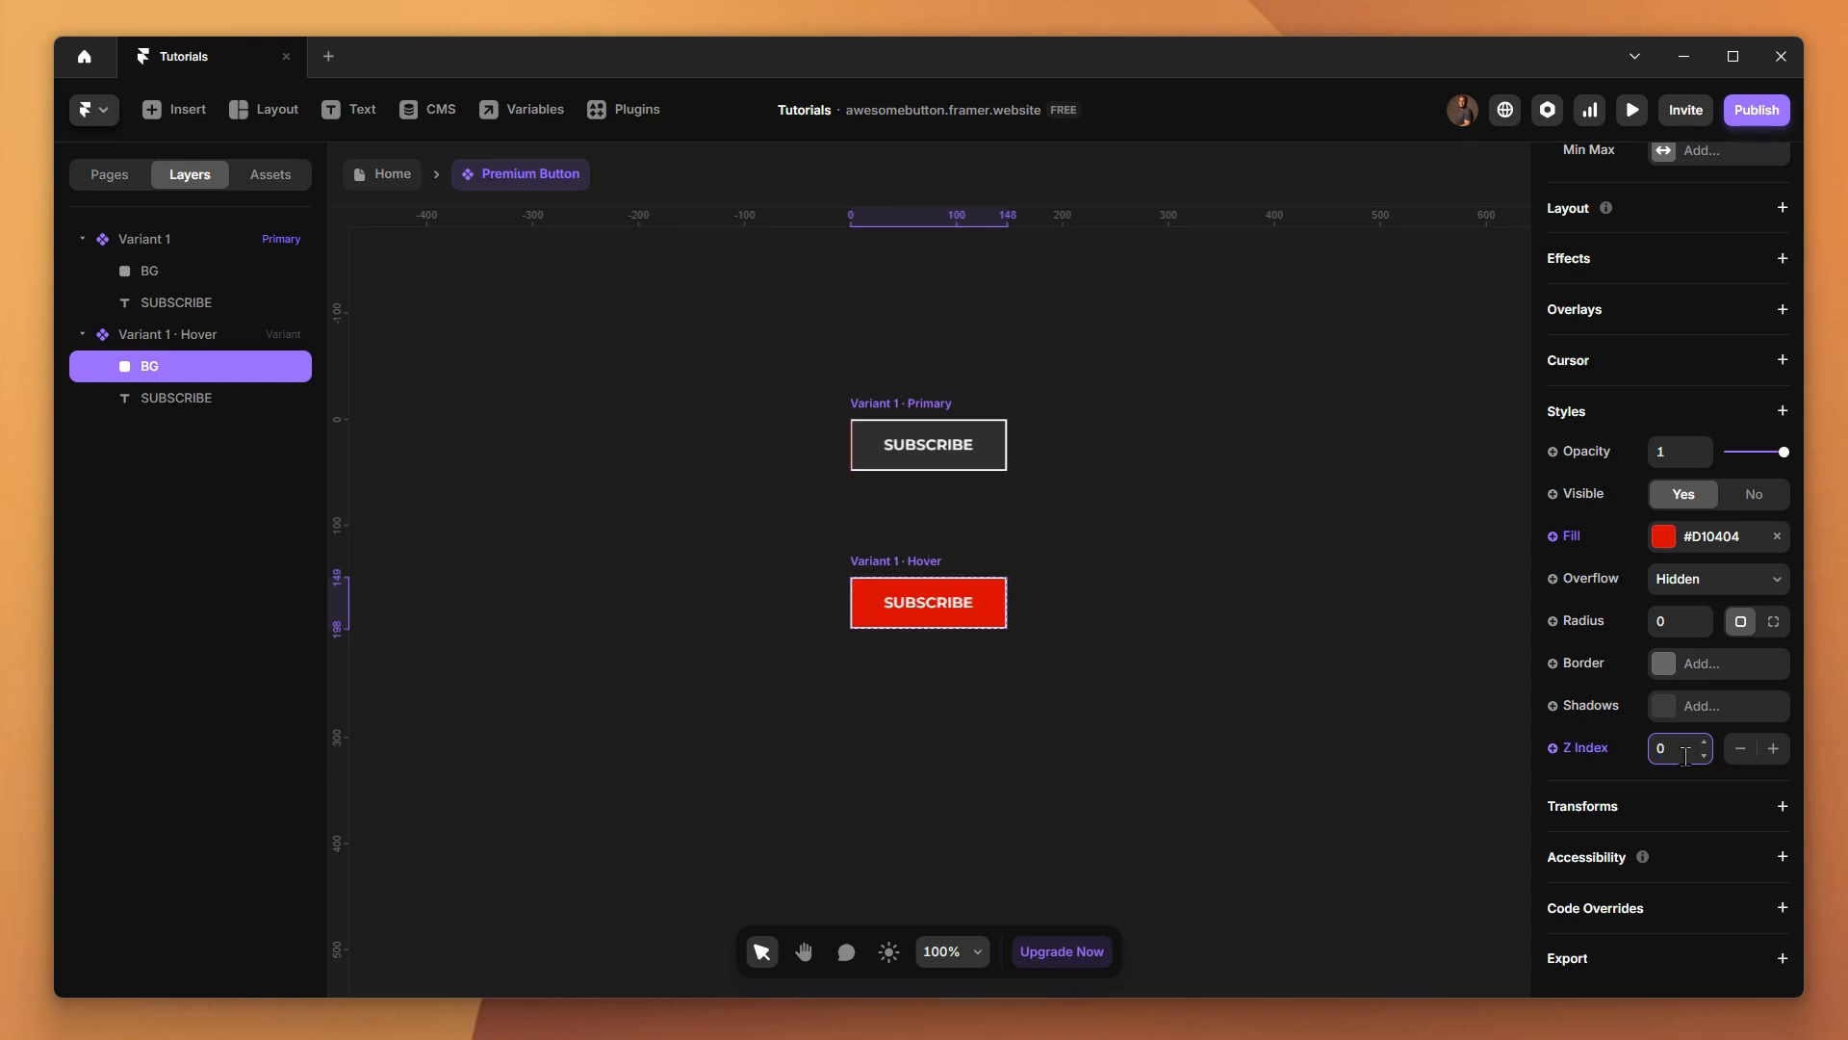
Preview the hover effect with the SUBSCRIBE label over the red BG and return to the component canvas
{"action": "left_click", "coordinate": [1257, 689]}
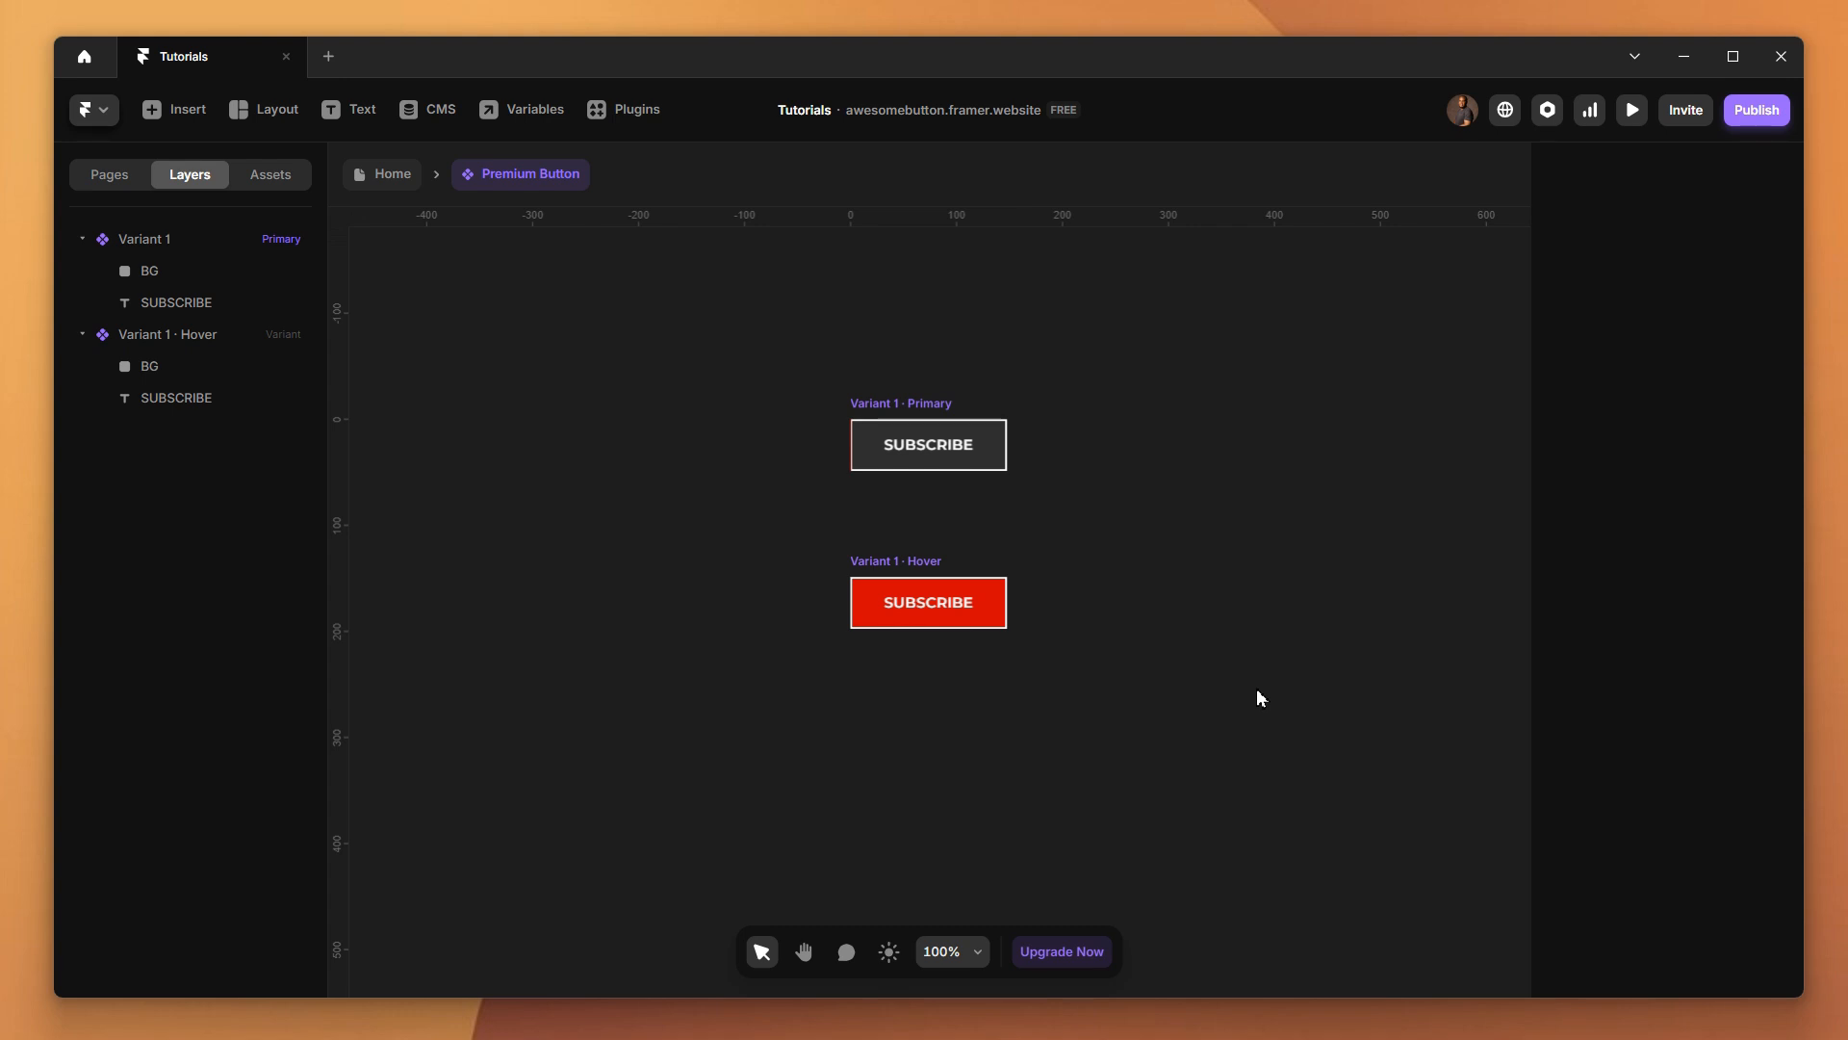
{"action": "left_click", "coordinate": [1632, 110]}
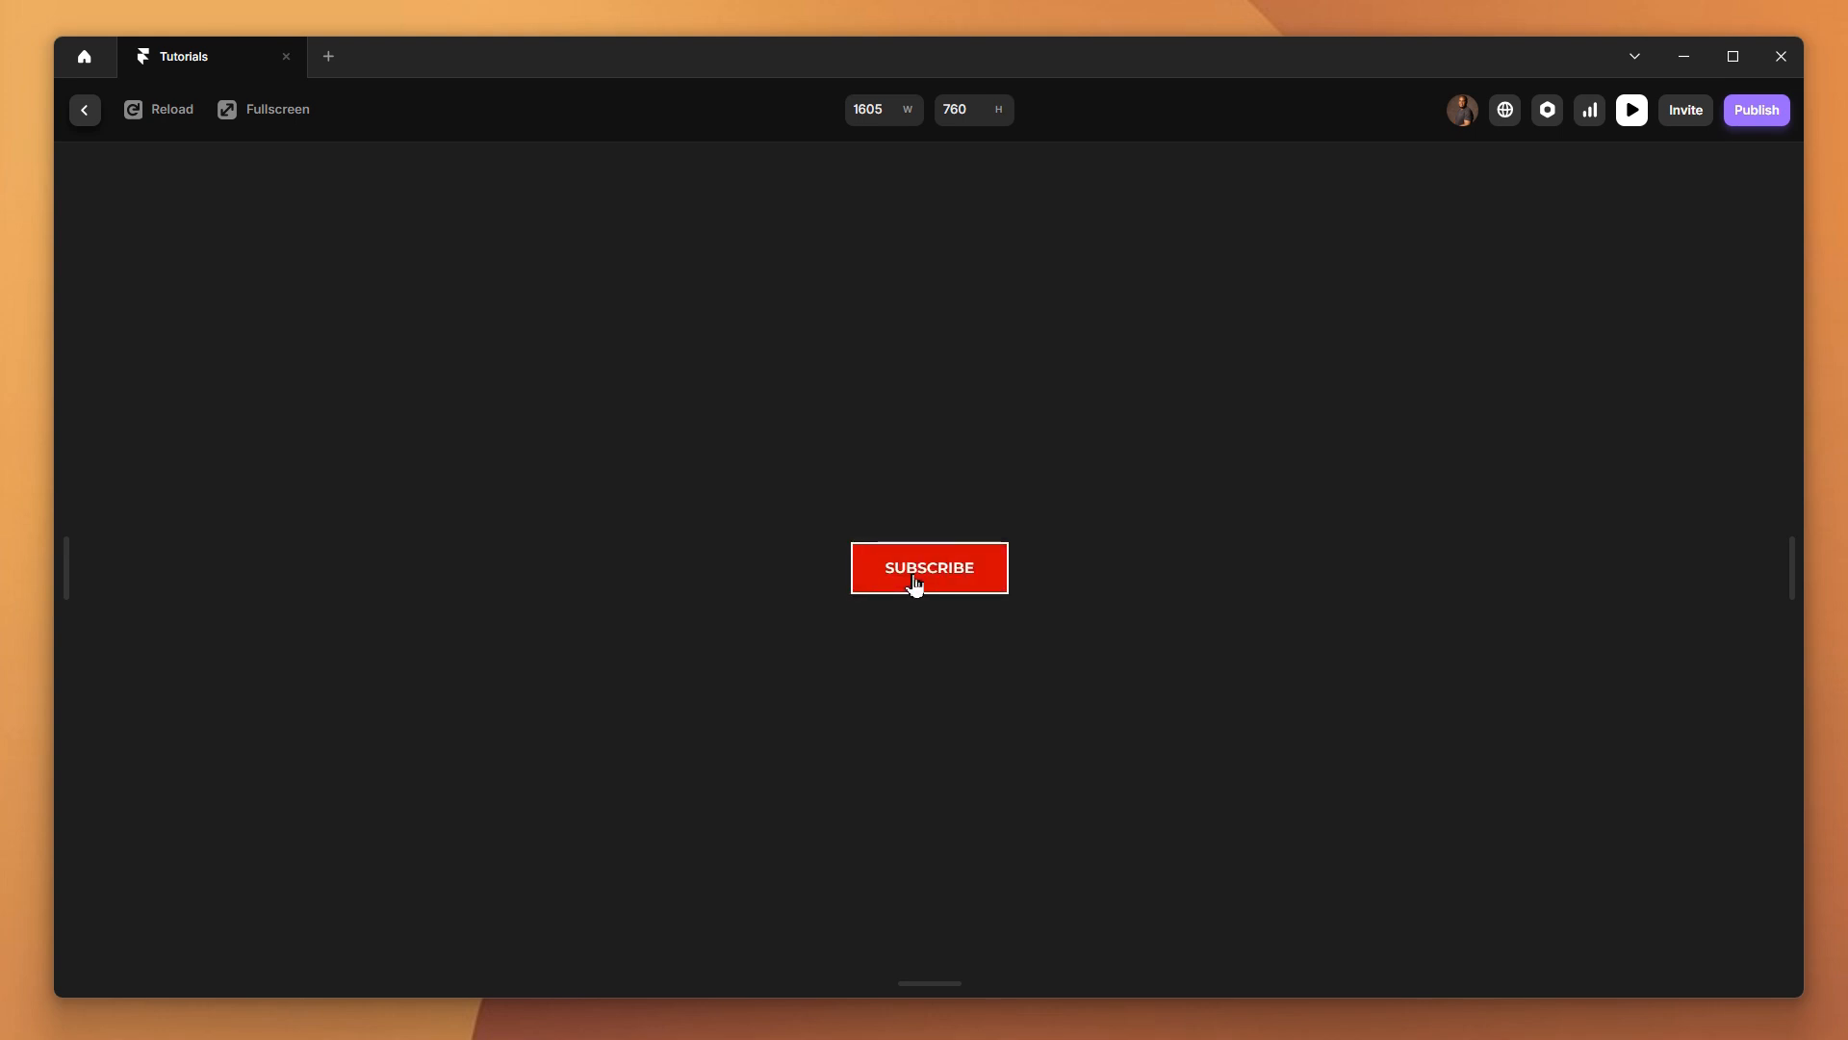
{"action": "left_click", "coordinate": [84, 110]}
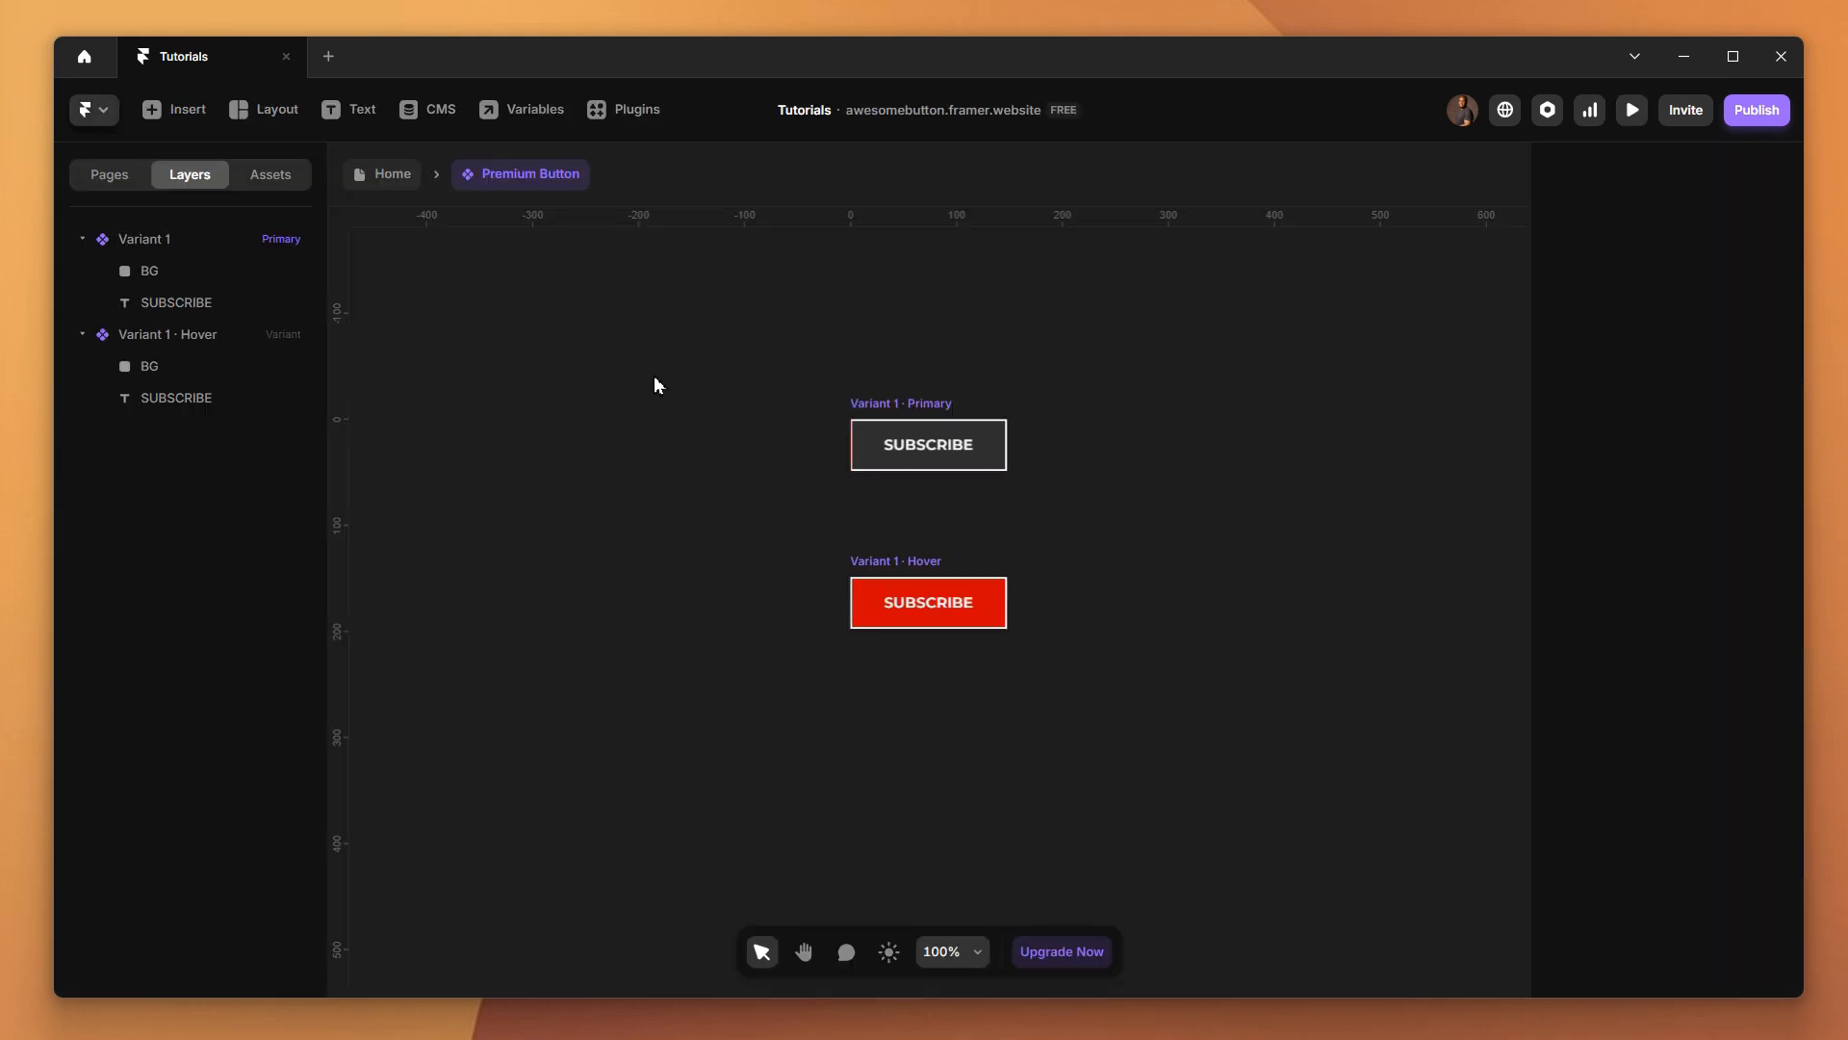
Set the fill opacity of the primary variant's BG frame to 0%
{"action": "left_click", "coordinate": [874, 412]}
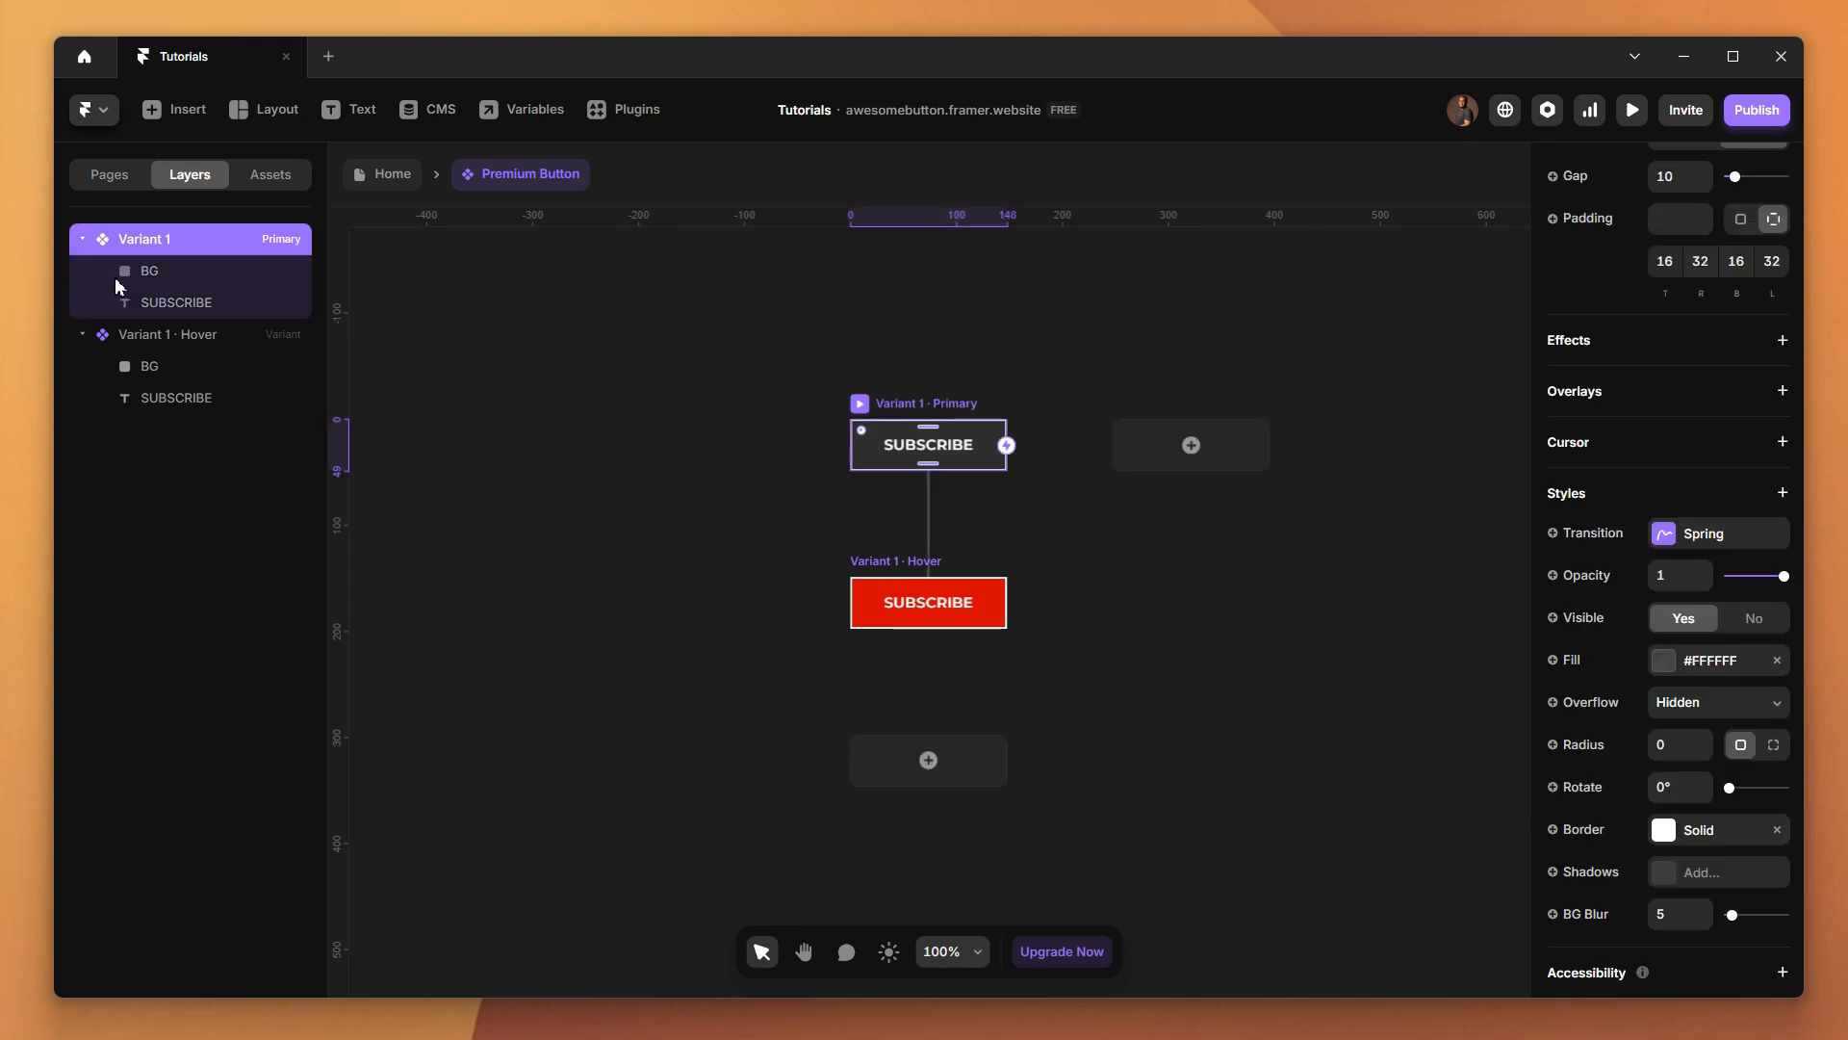
{"action": "left_click", "coordinate": [150, 274]}
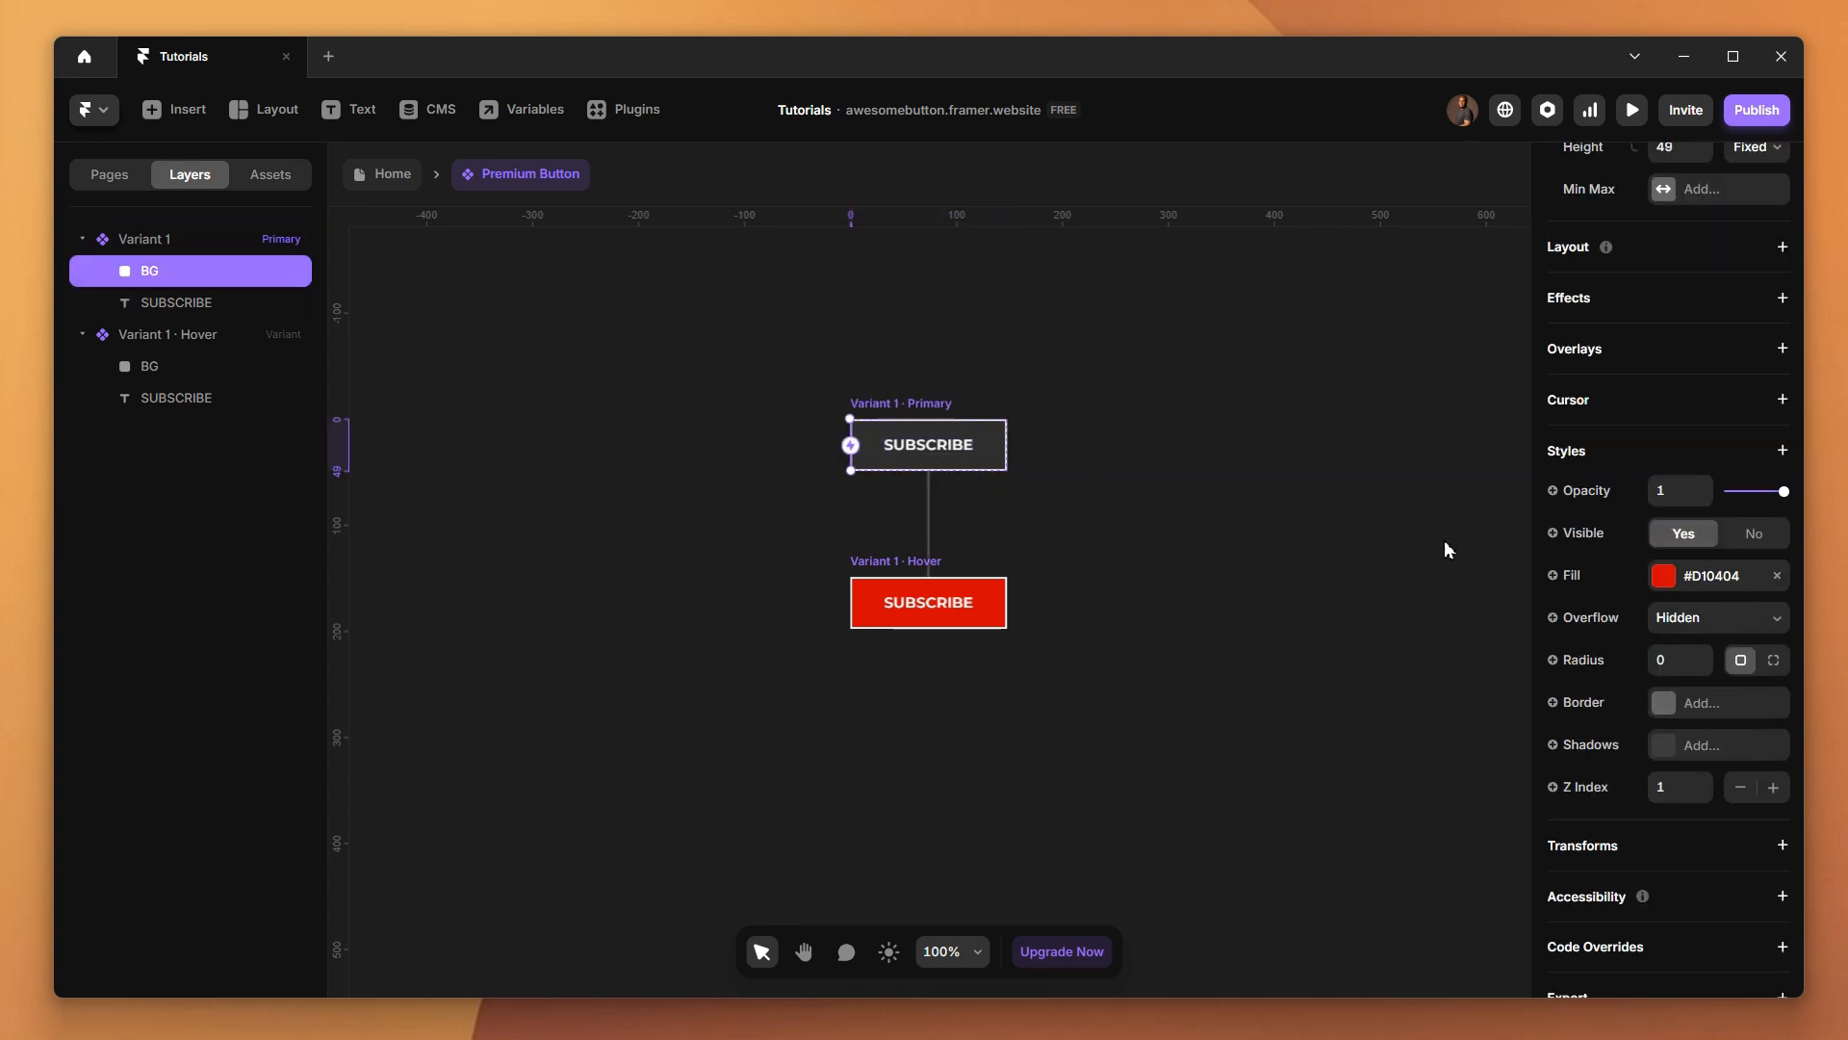
{"action": "left_click", "coordinate": [1664, 578]}
{"action": "left_click", "coordinate": [1399, 592]}
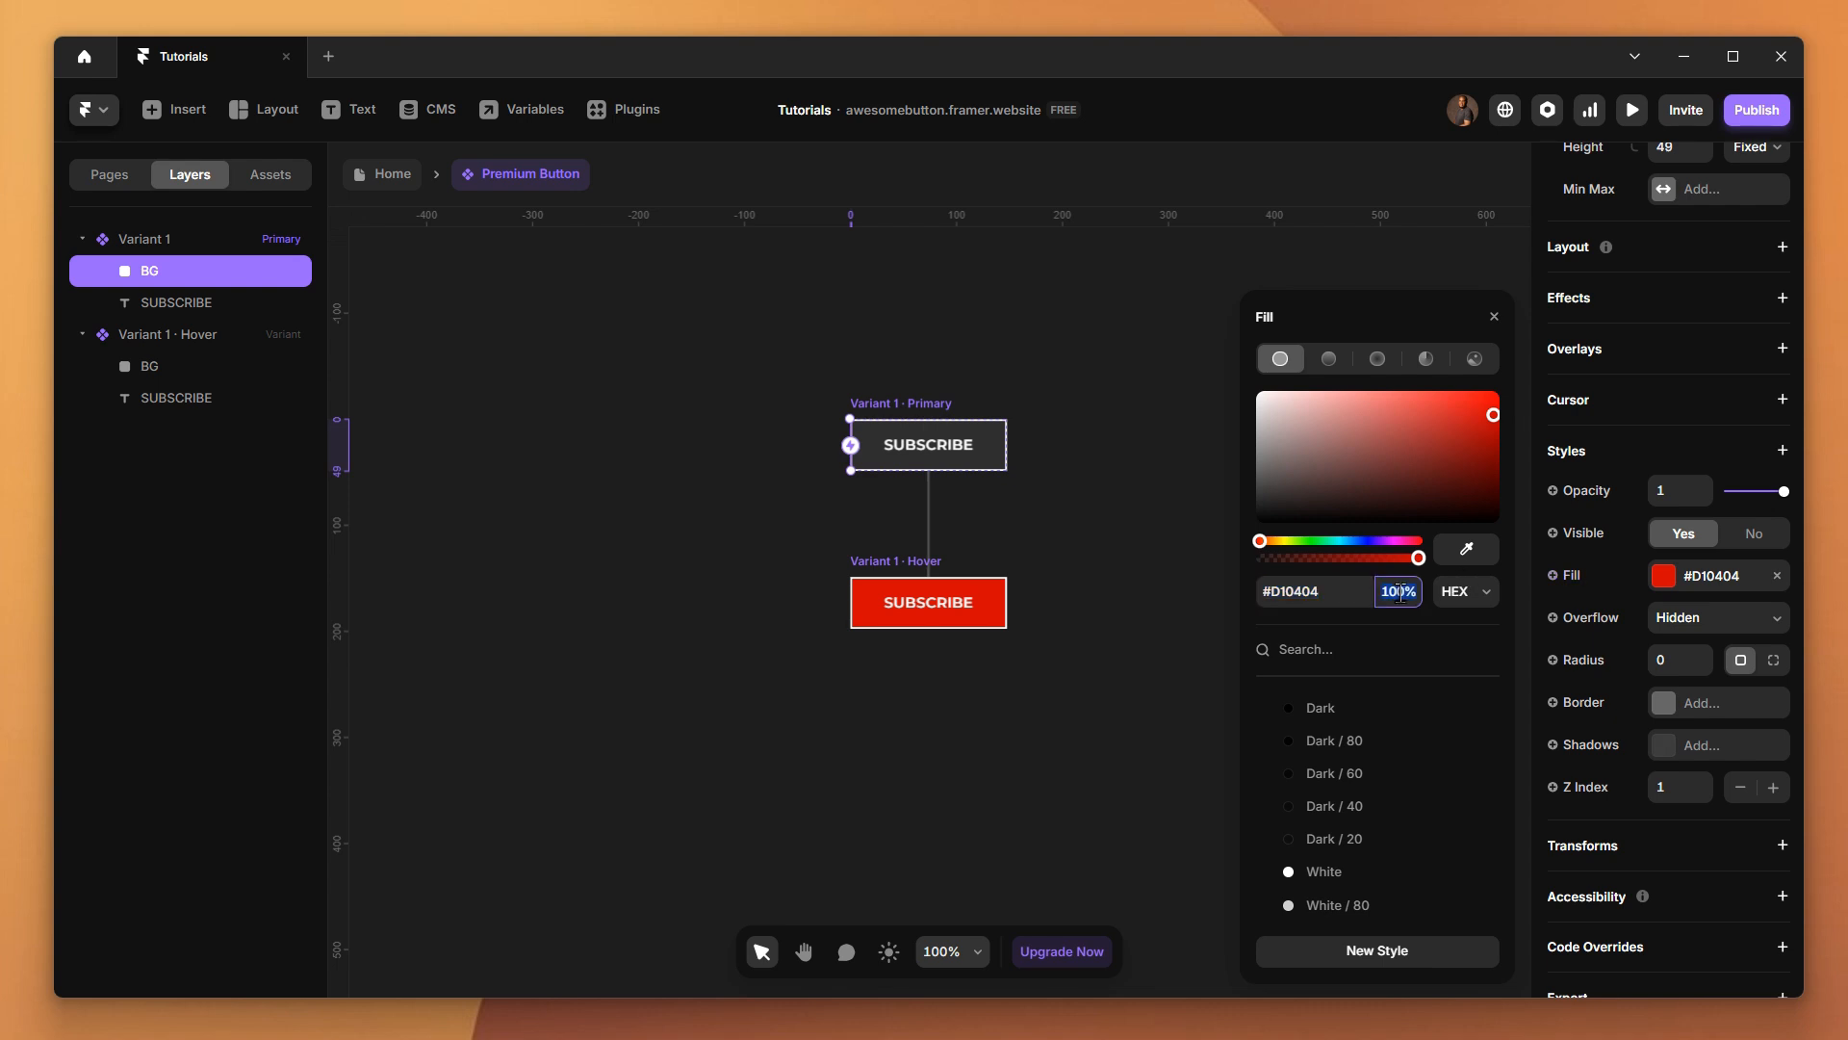
{"action": "type", "text": "0"}
{"action": "key", "text": "Return"}
{"action": "left_click", "coordinate": [477, 579]}
Check the fill of the Hover variant's BG frame, preview the button's hover effect and return to the component canvas
{"action": "left_click", "coordinate": [137, 370]}
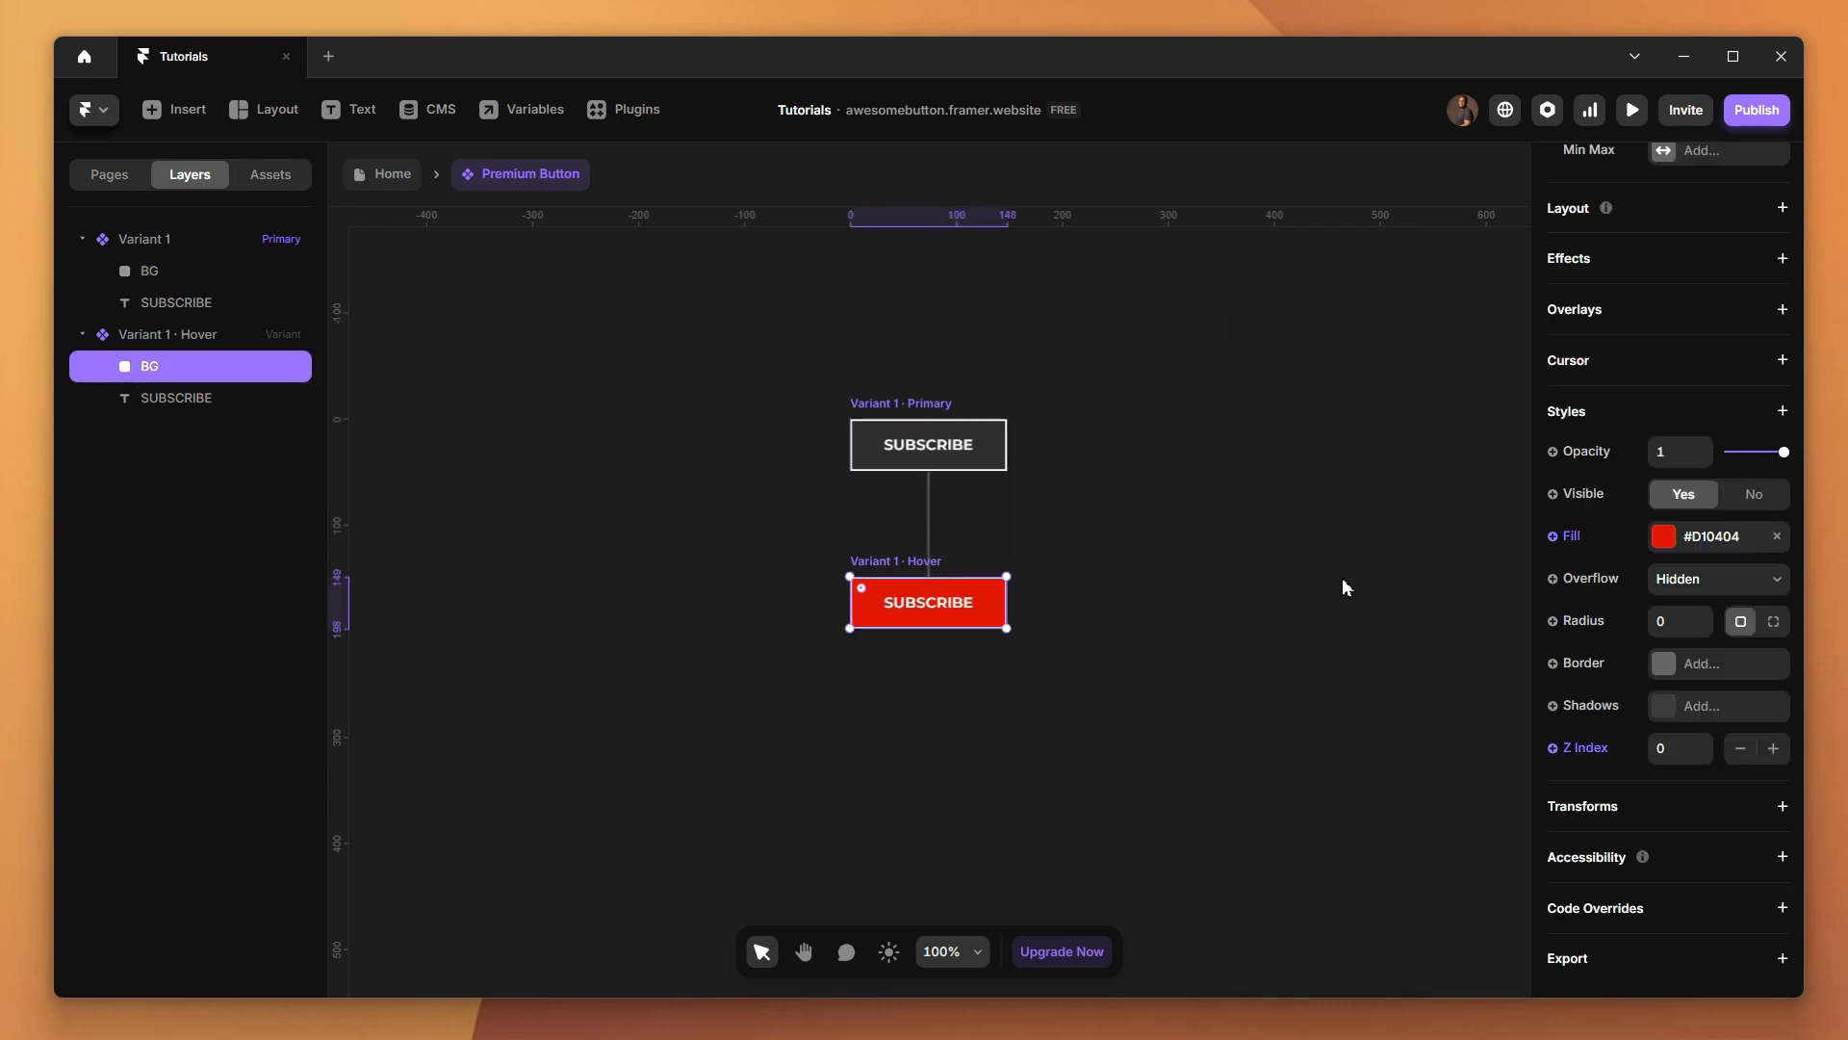
{"action": "left_click", "coordinate": [1664, 548]}
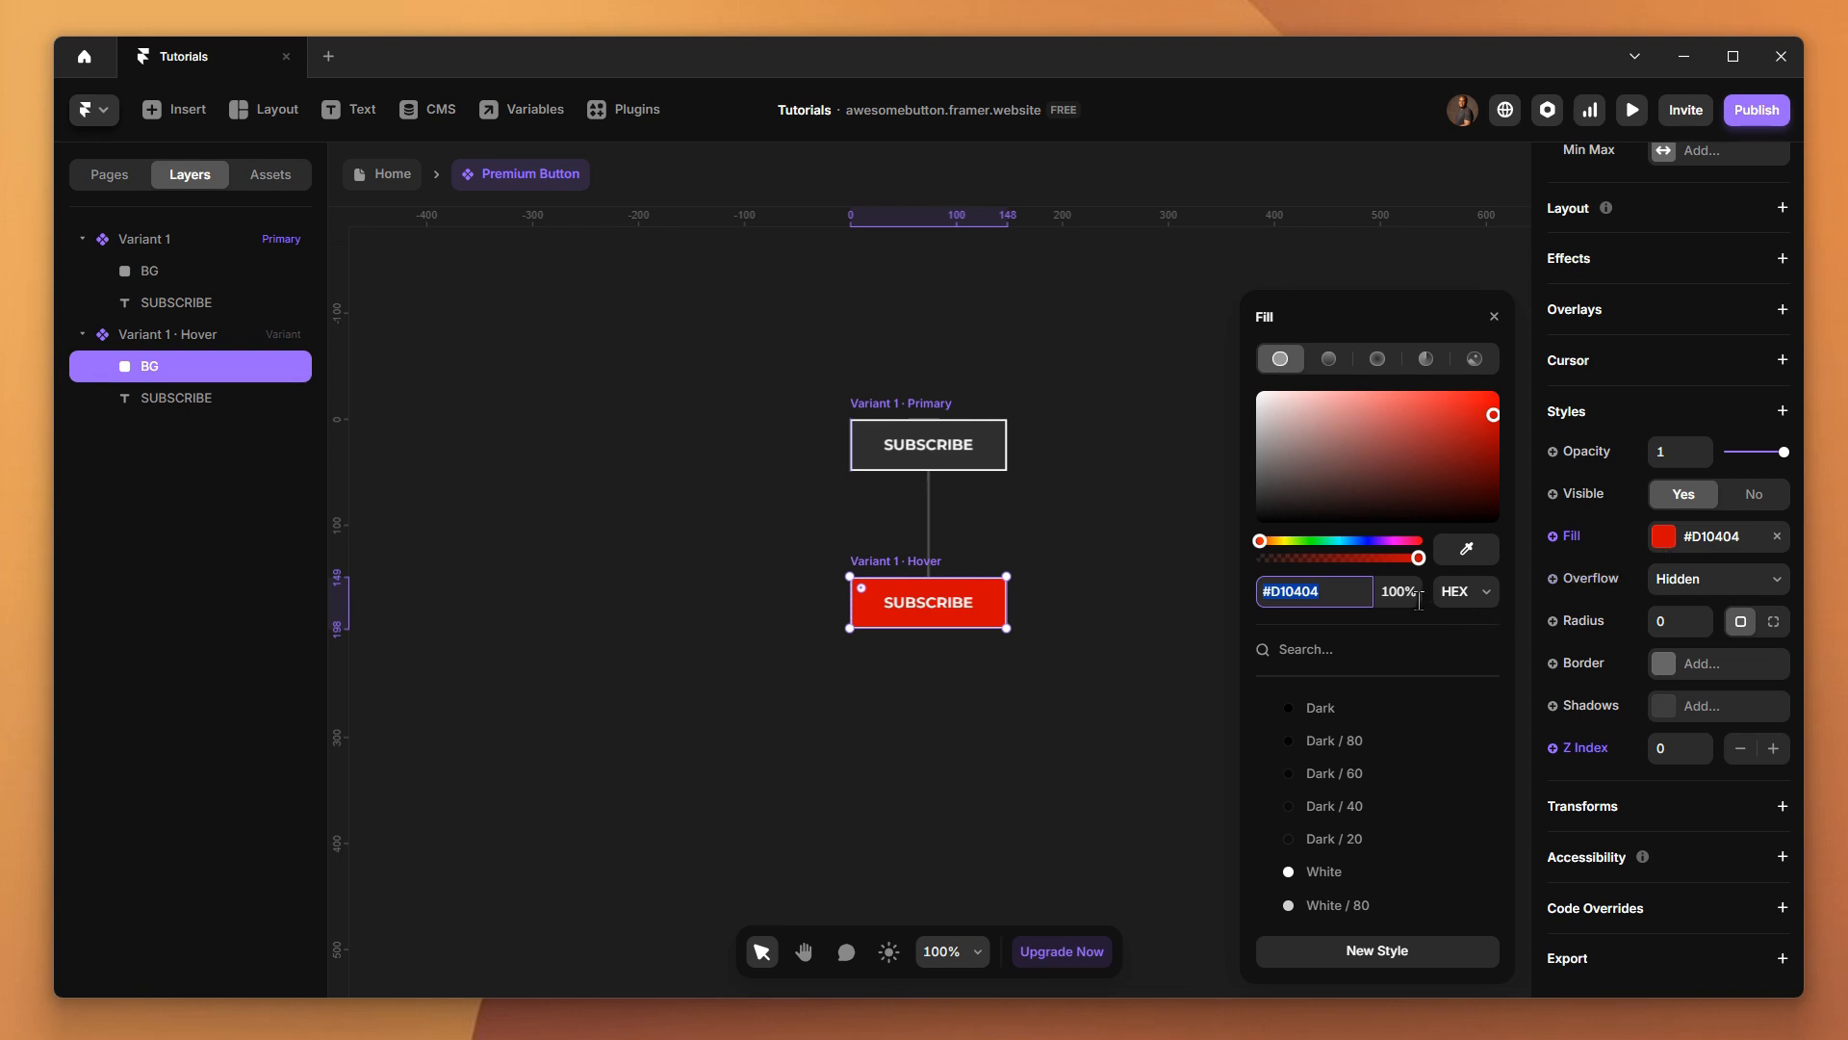
{"action": "left_click", "coordinate": [1185, 673]}
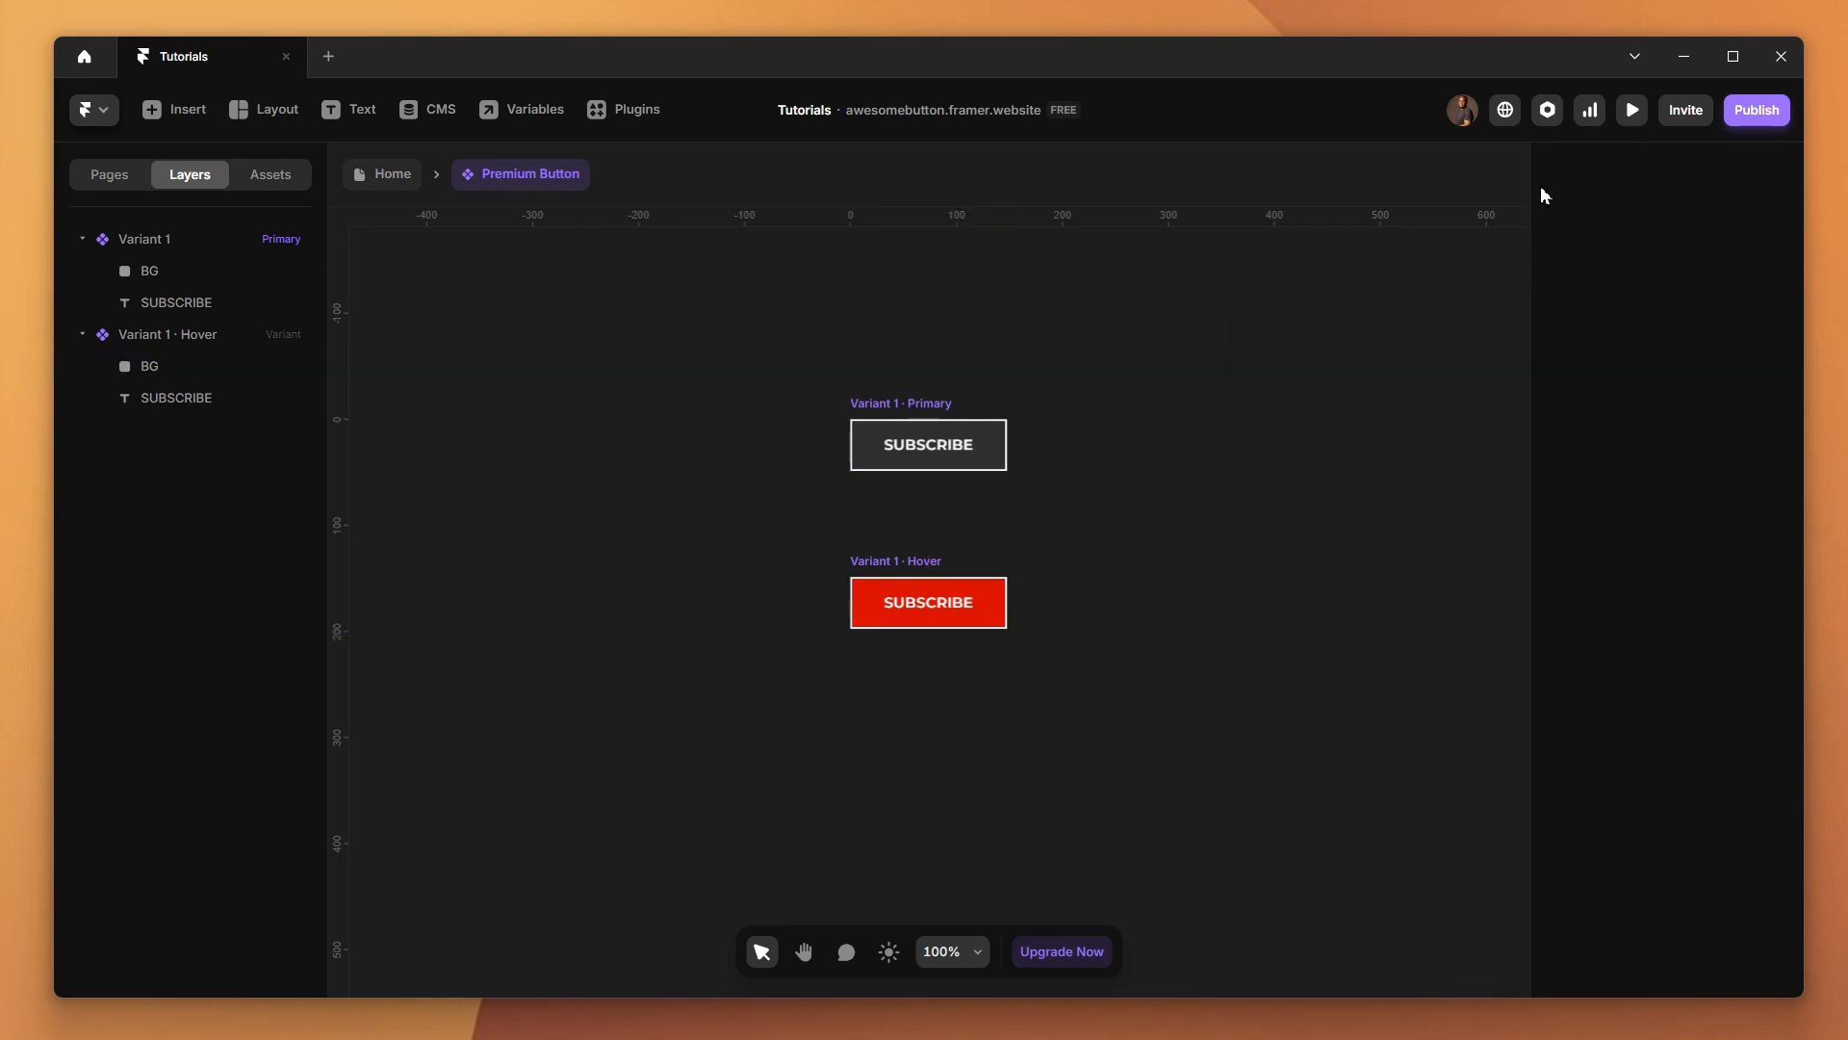
{"action": "left_click", "coordinate": [1633, 109]}
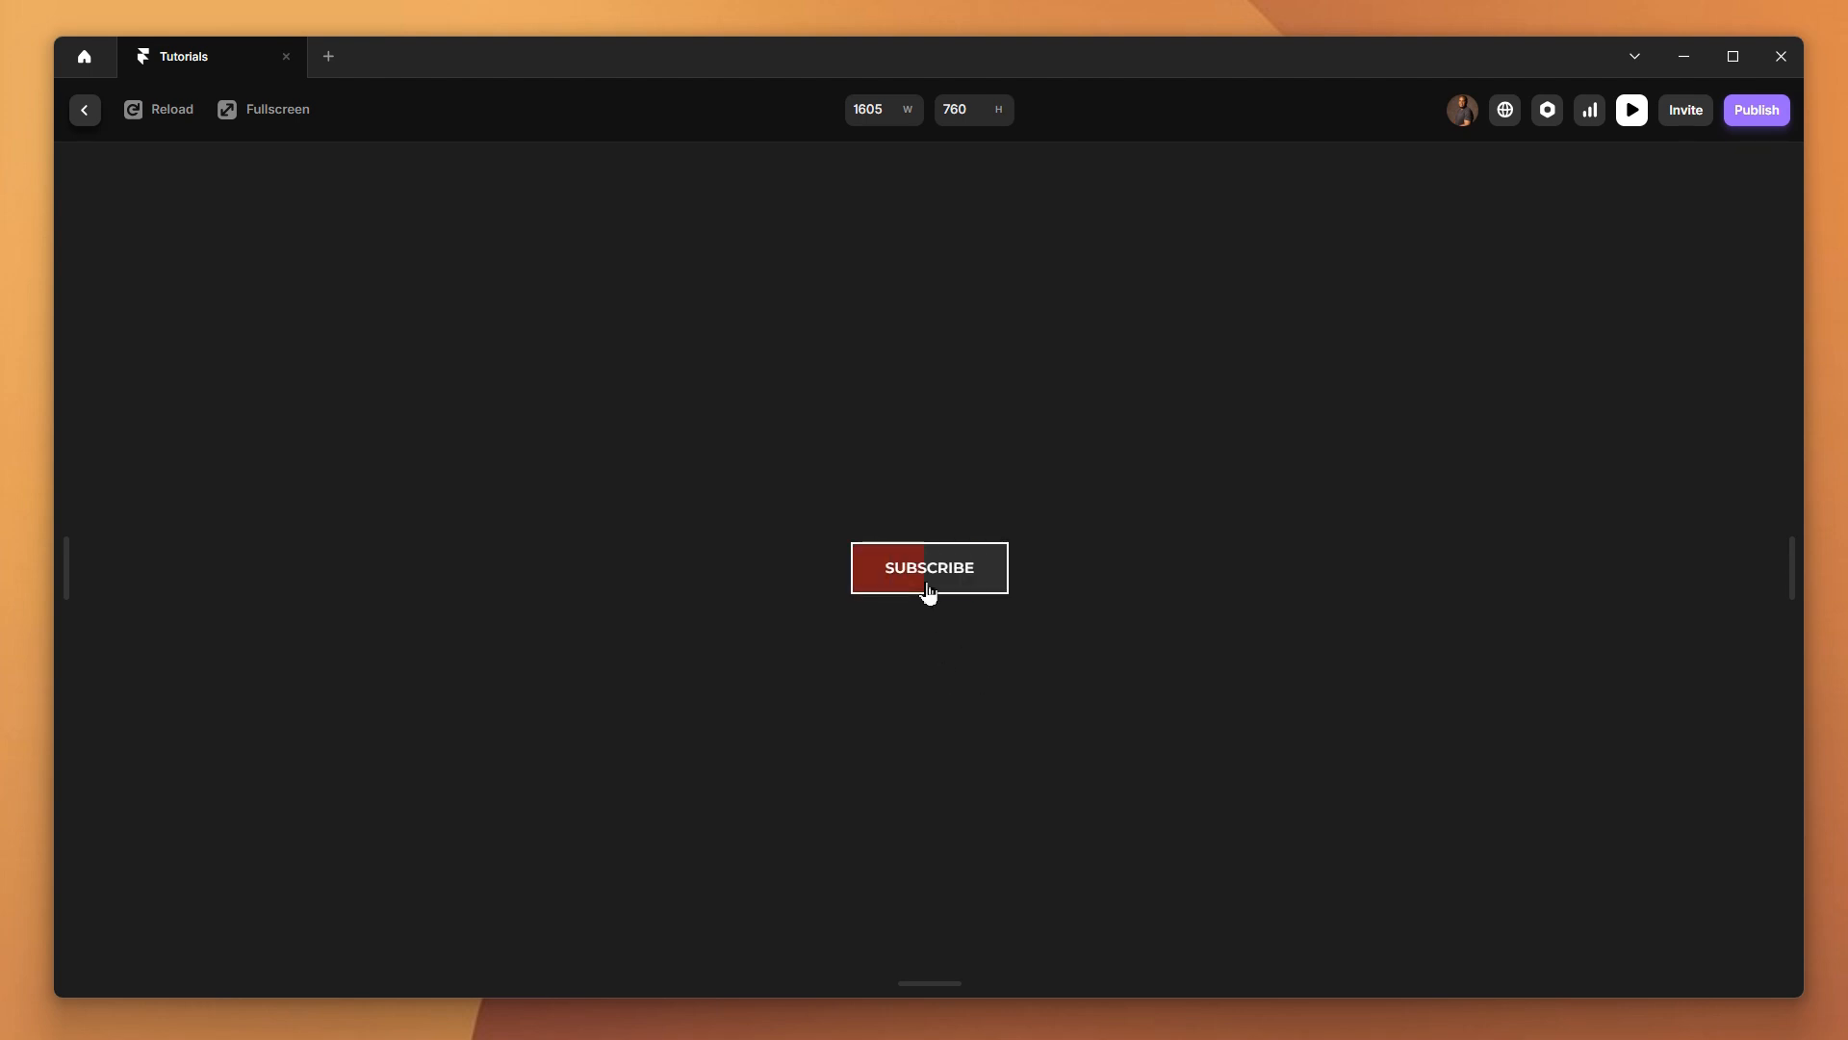
{"action": "left_click", "coordinate": [79, 111]}
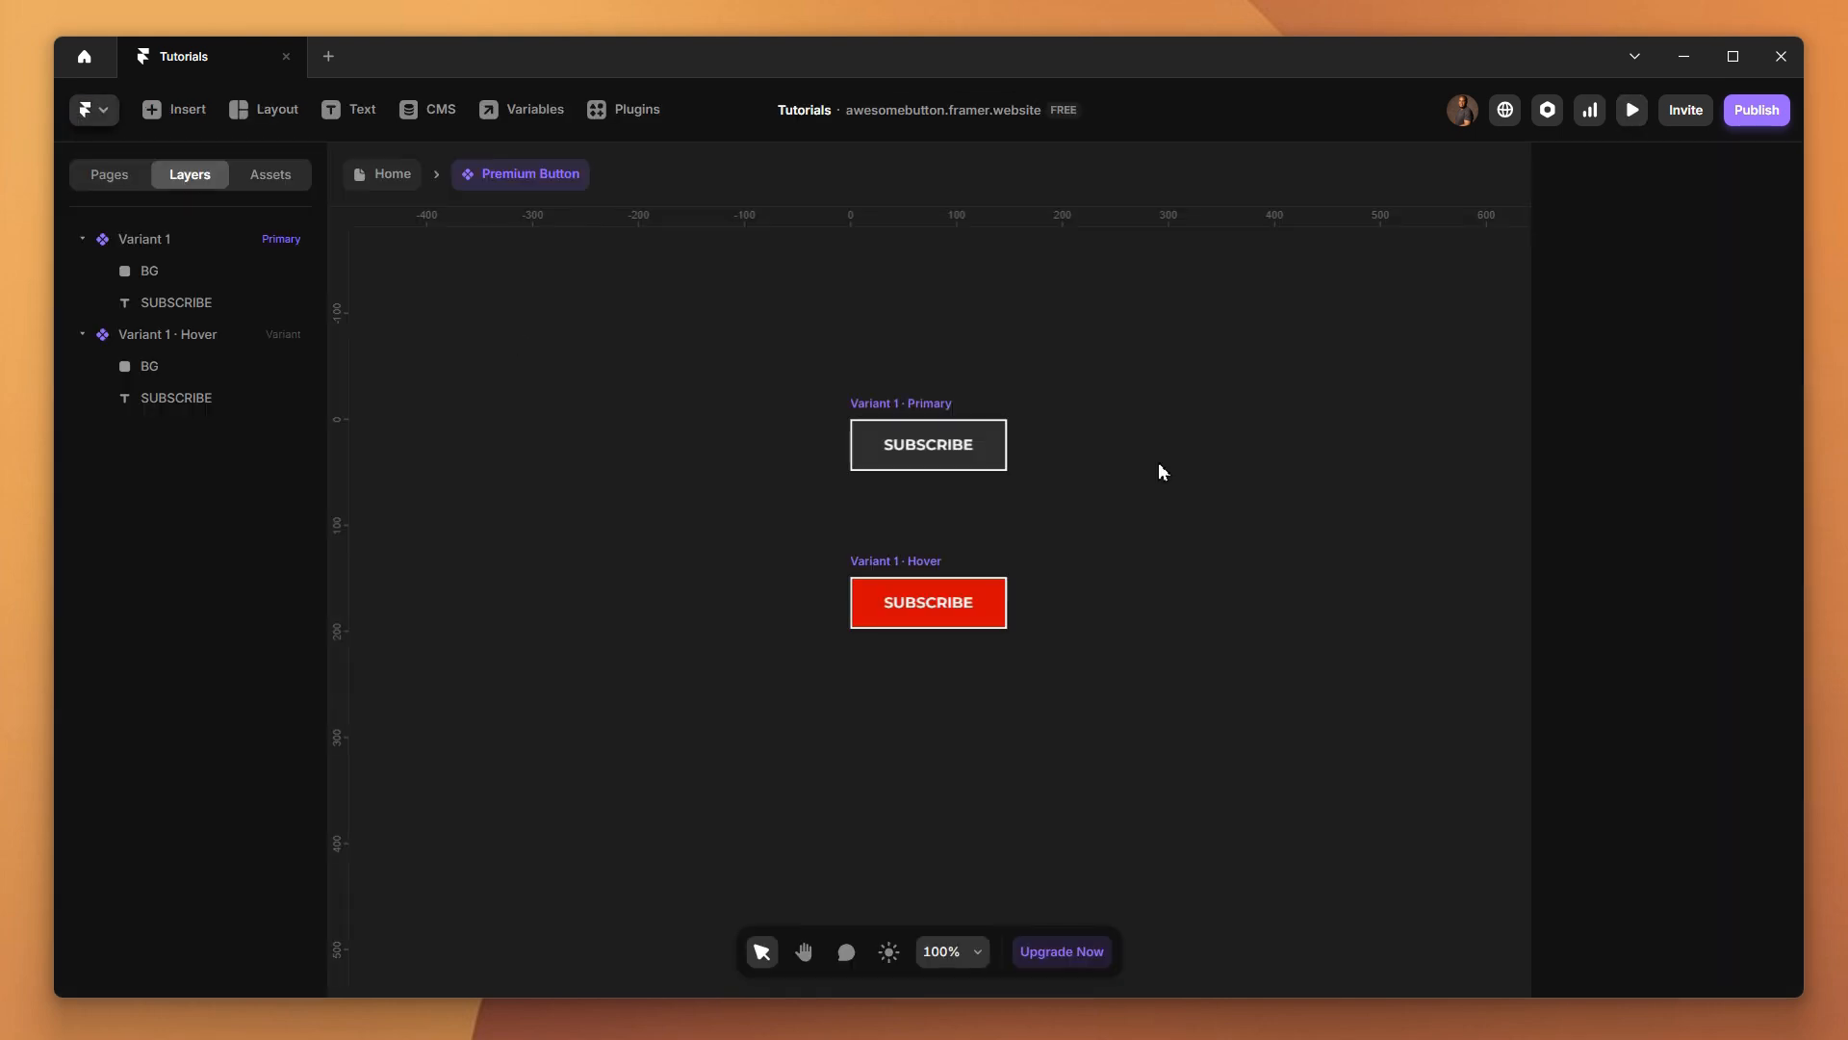
Set the primary variant's time-based Spring transition to a bounce of 0.6 and preview the hover effect
{"action": "left_click", "coordinate": [921, 402]}
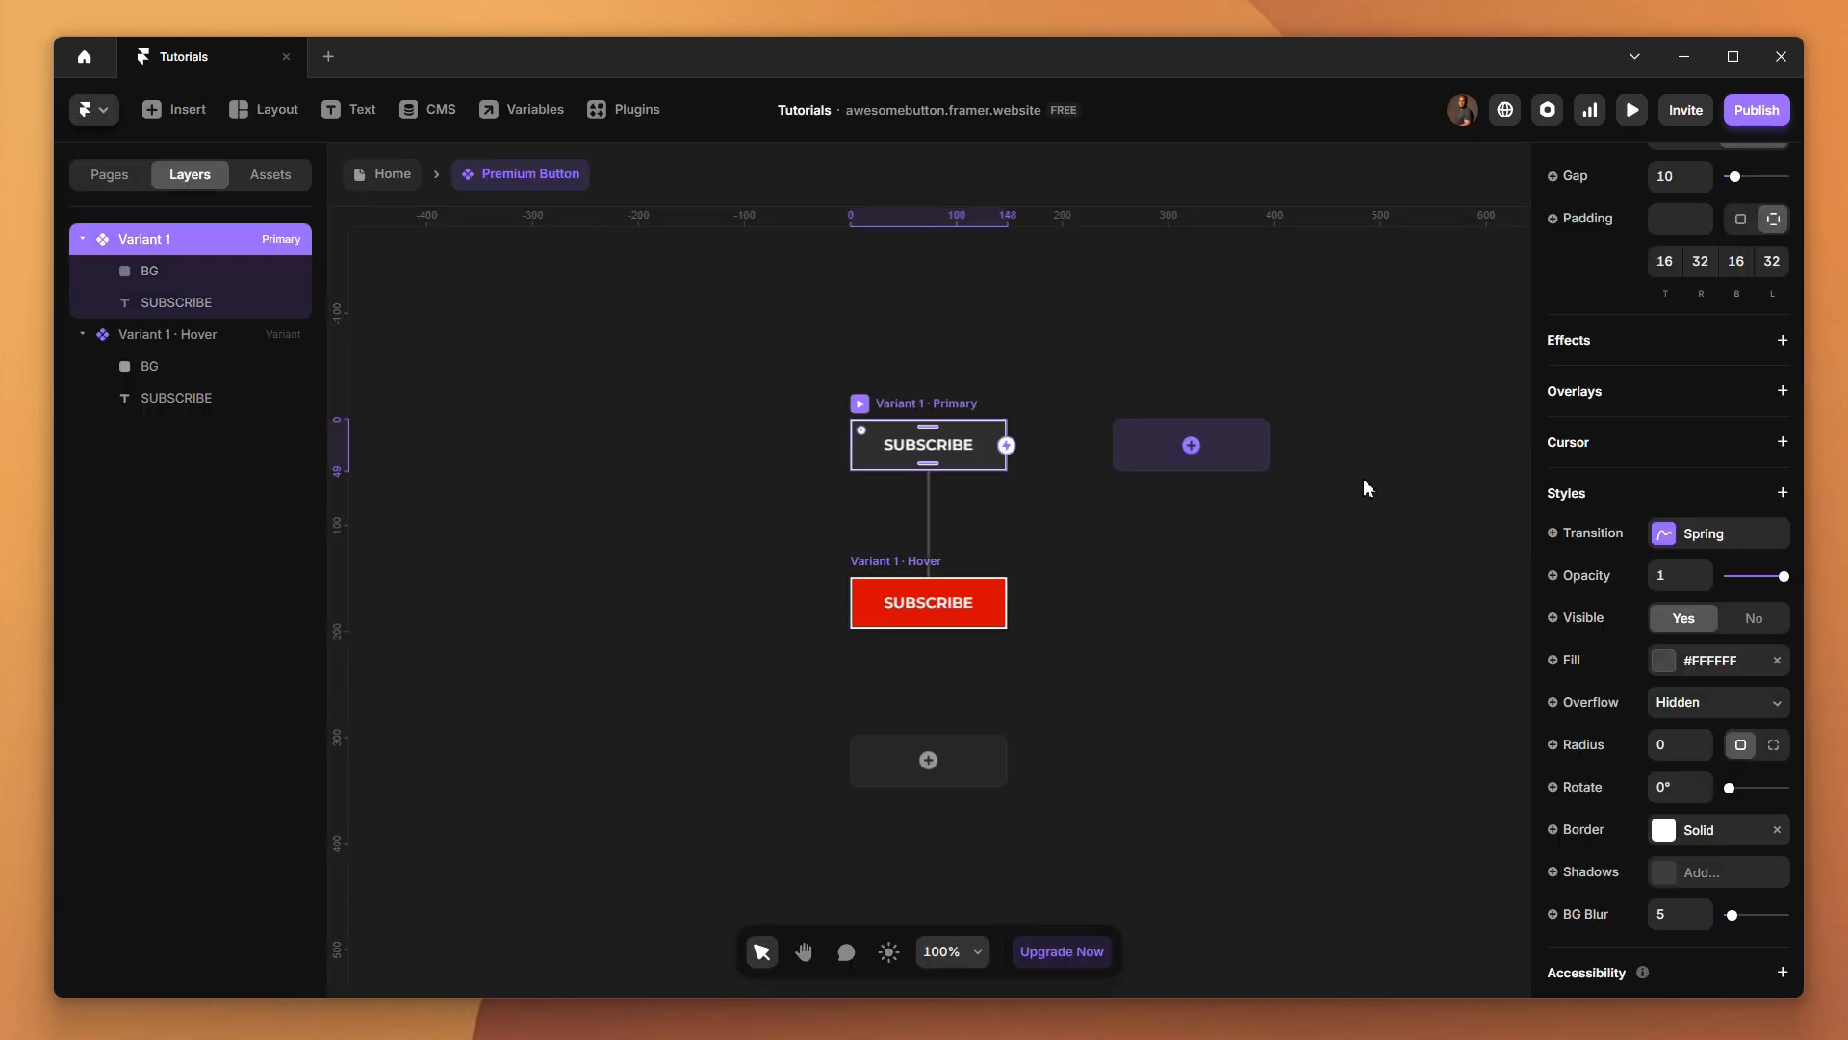
{"action": "left_click", "coordinate": [1664, 535]}
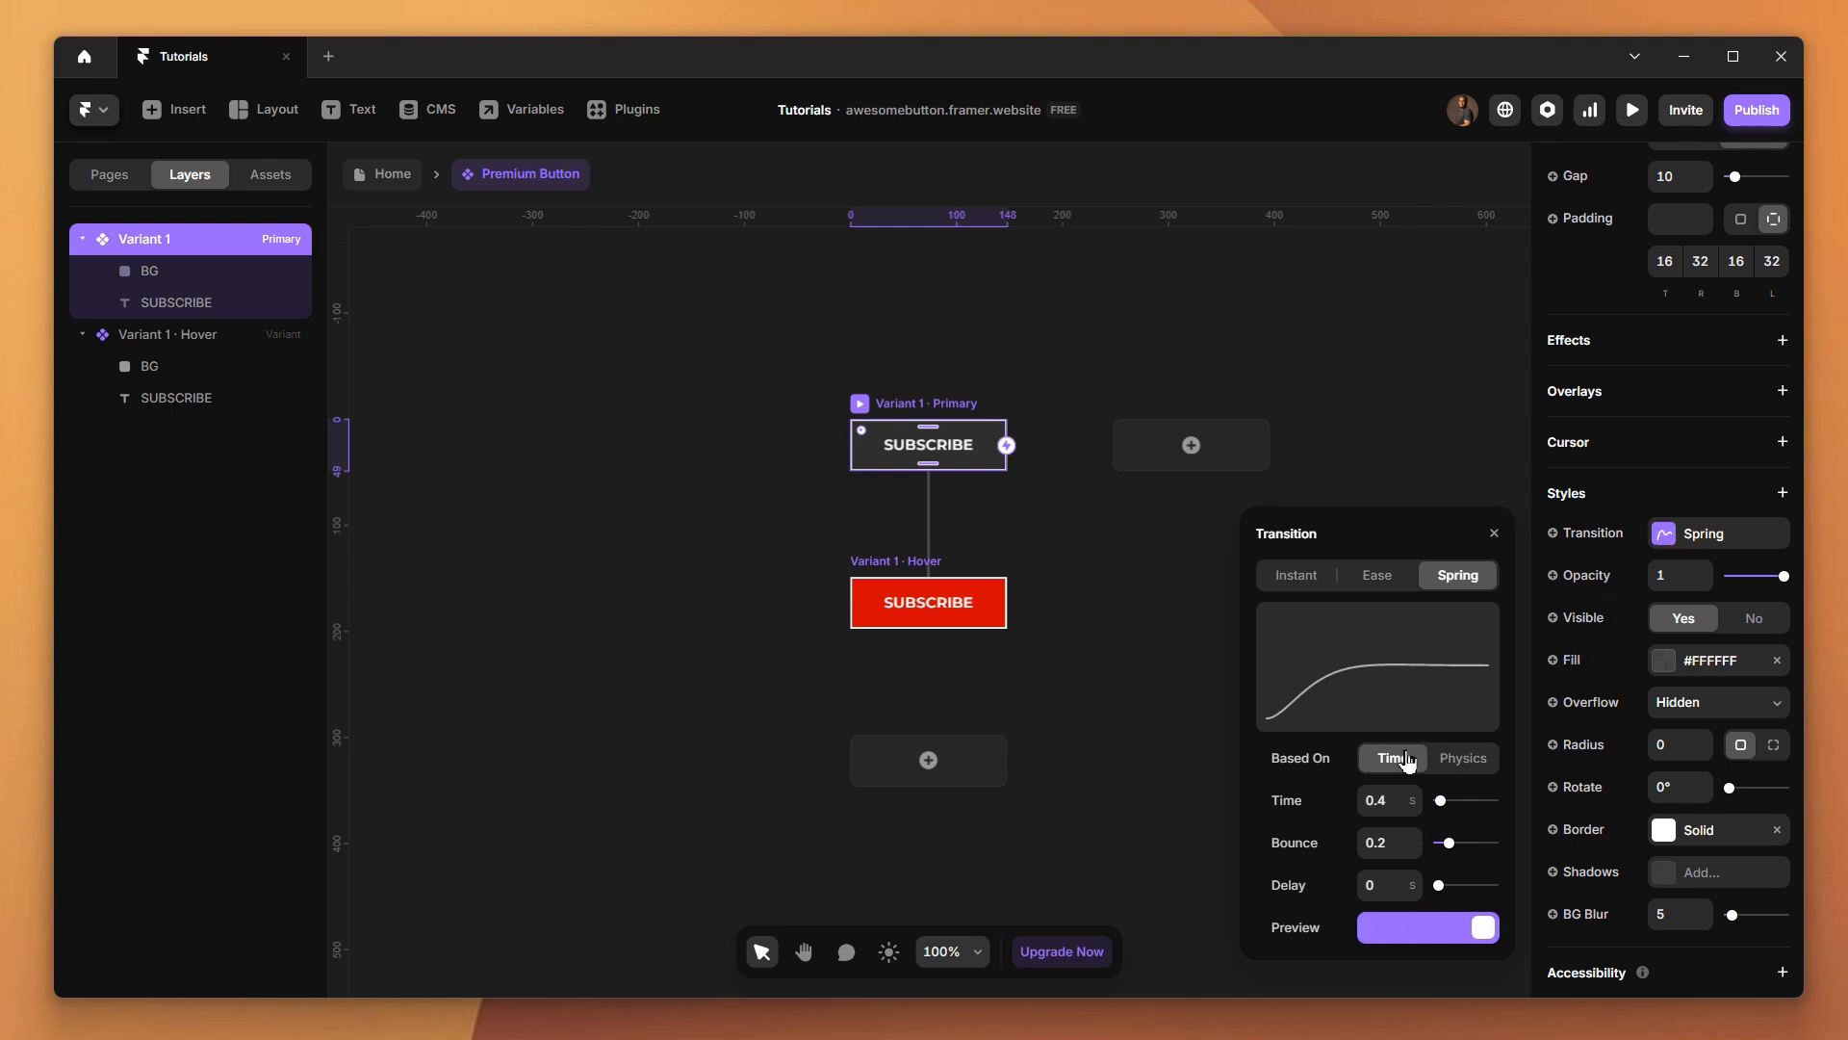
{"action": "left_click", "coordinate": [1455, 759]}
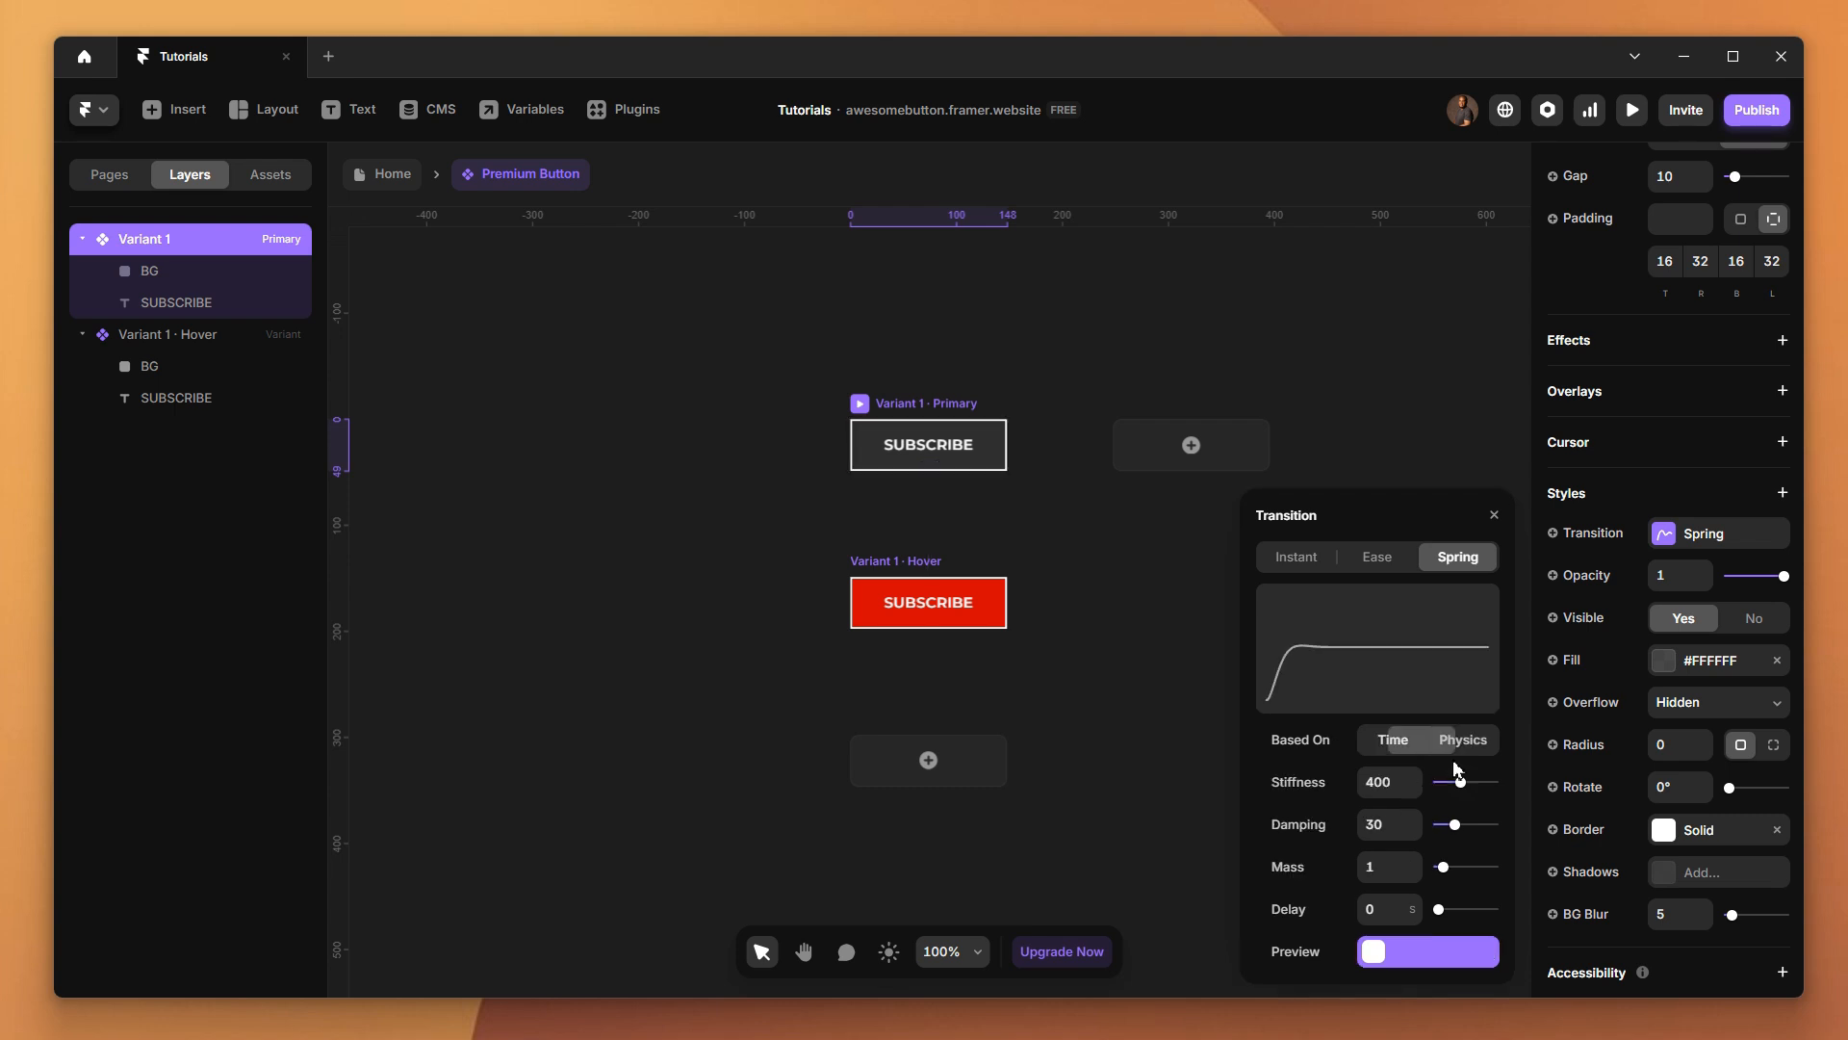
{"action": "left_click", "coordinate": [1394, 741]}
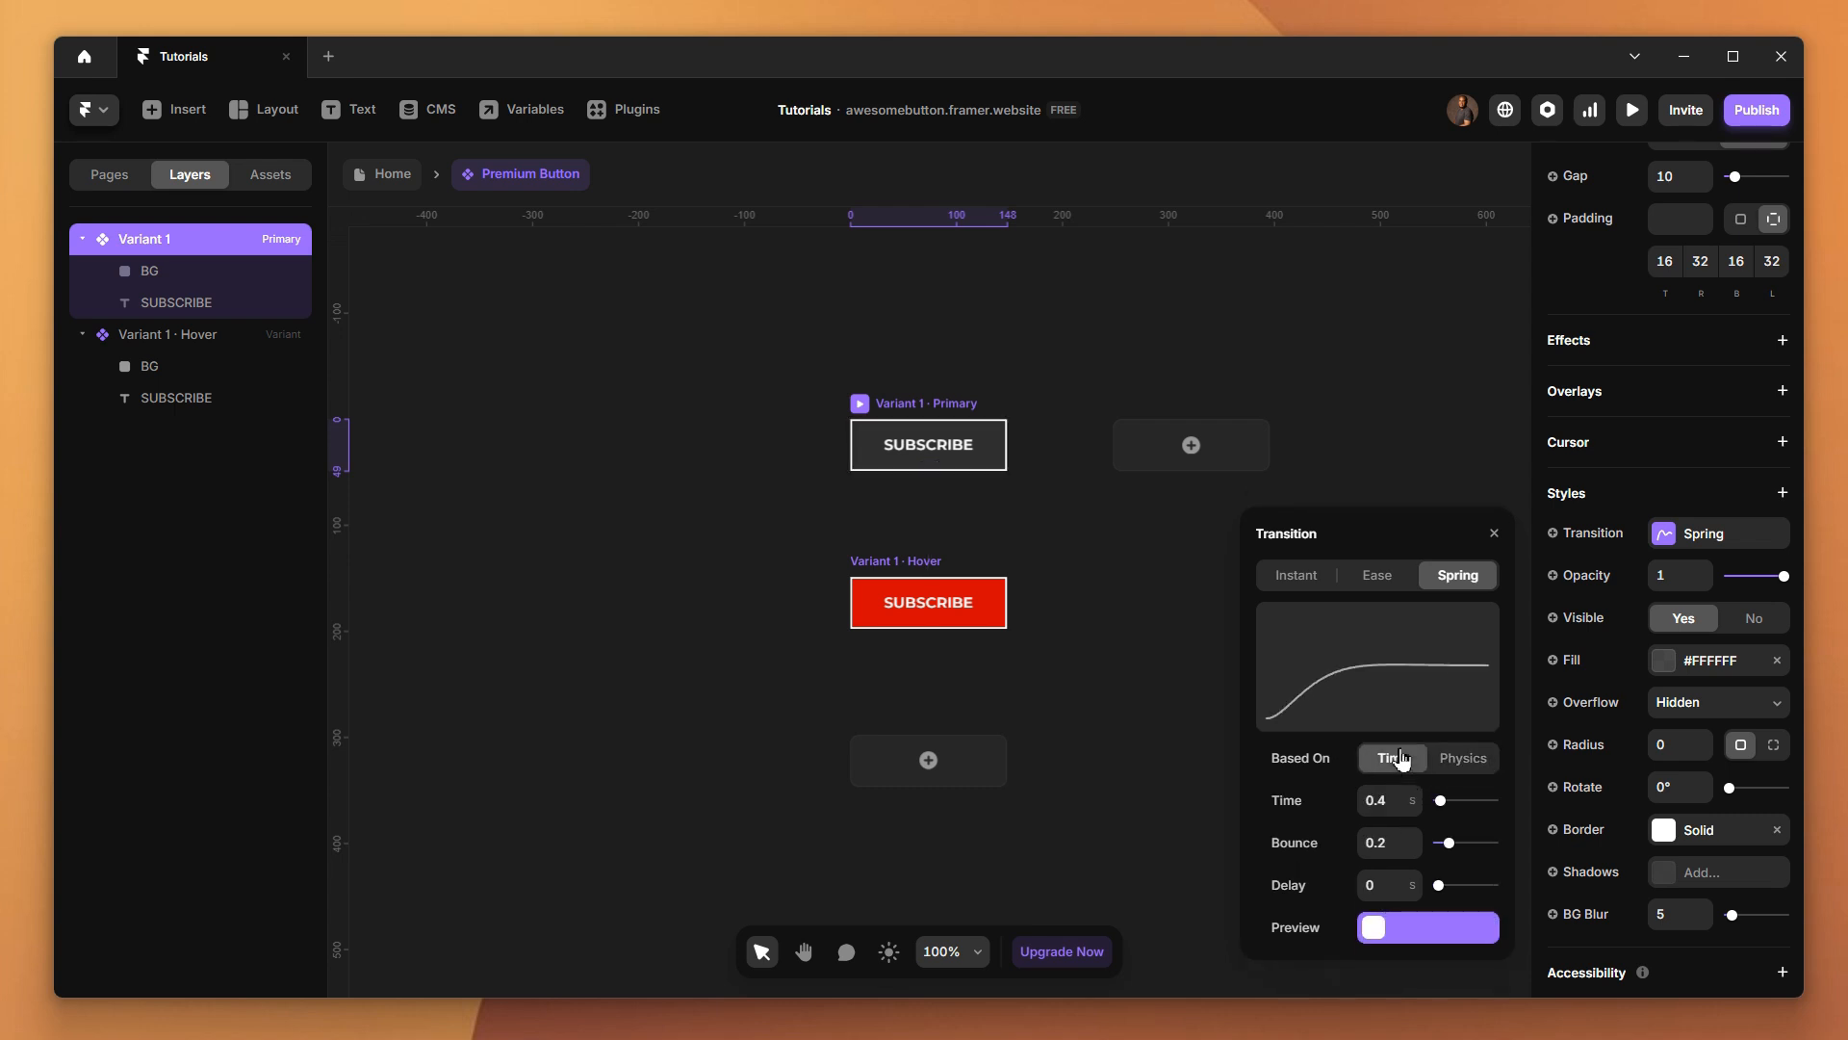
{"action": "left_click", "coordinate": [1414, 837]}
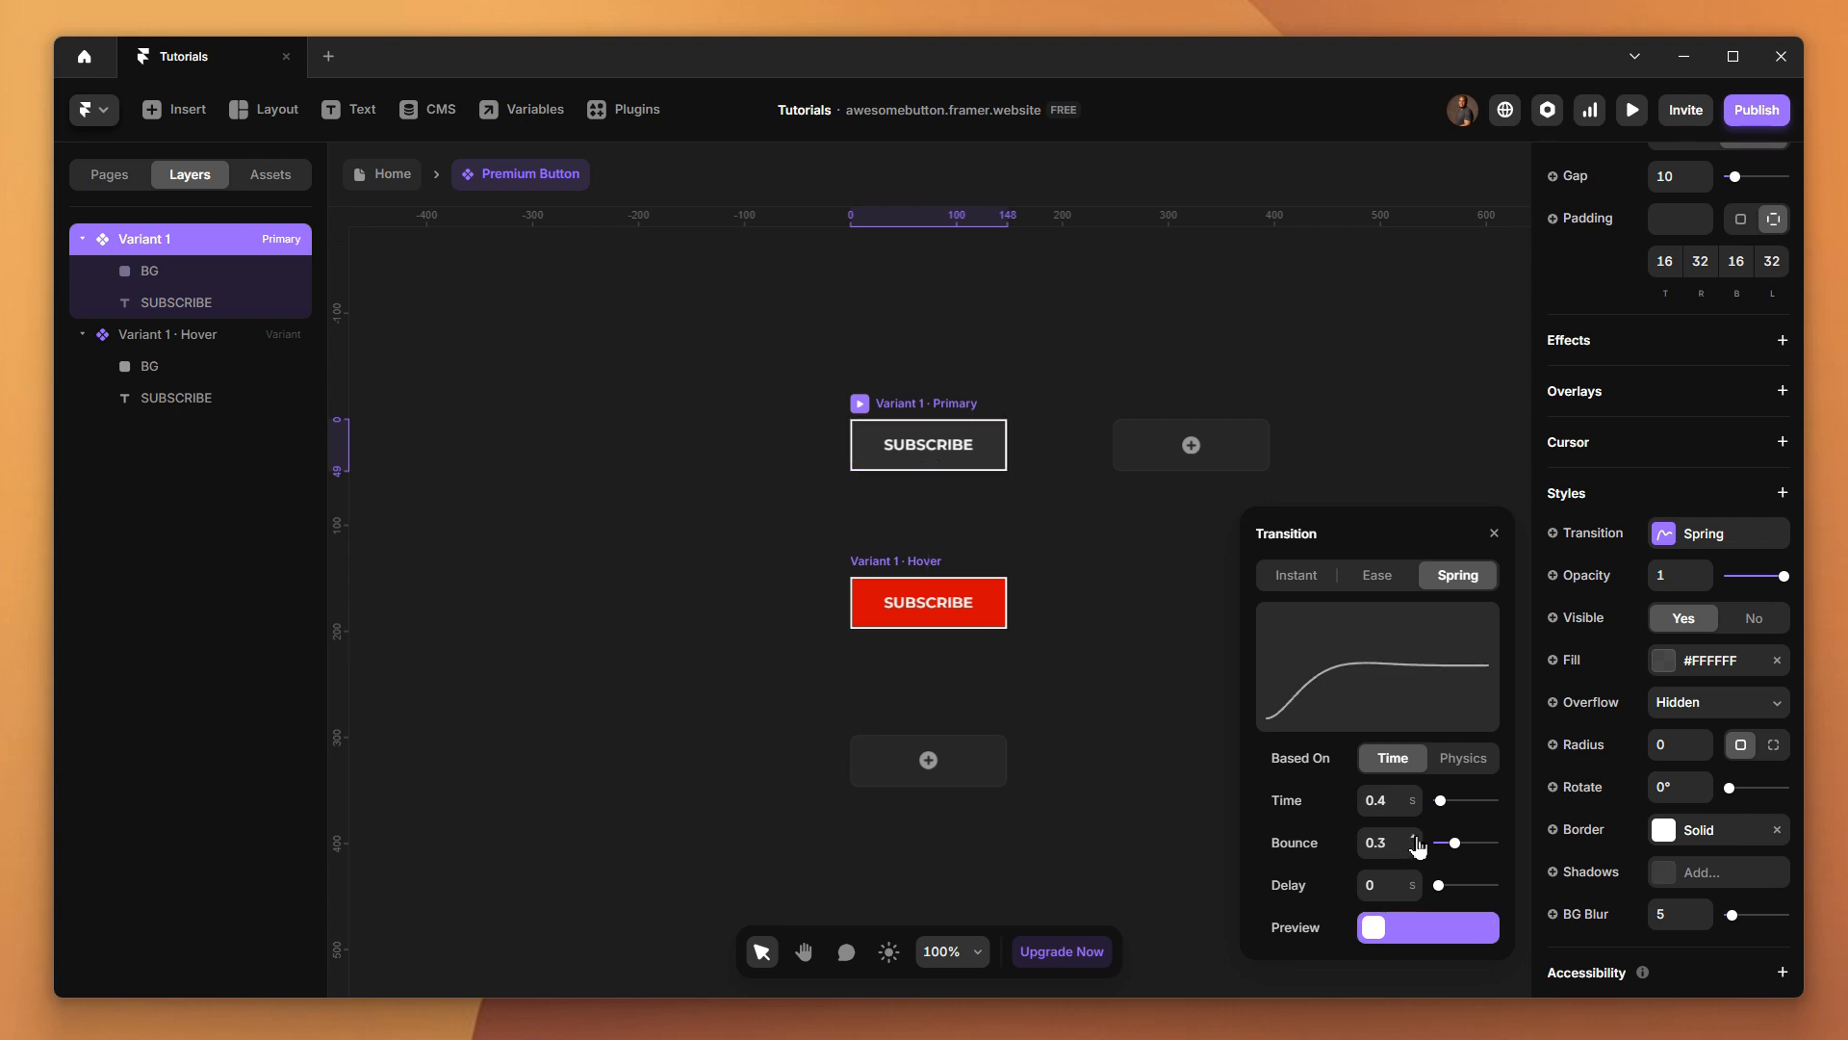
{"action": "left_click", "coordinate": [1416, 837]}
{"action": "left_click", "coordinate": [1414, 836]}
{"action": "left_click", "coordinate": [1414, 837]}
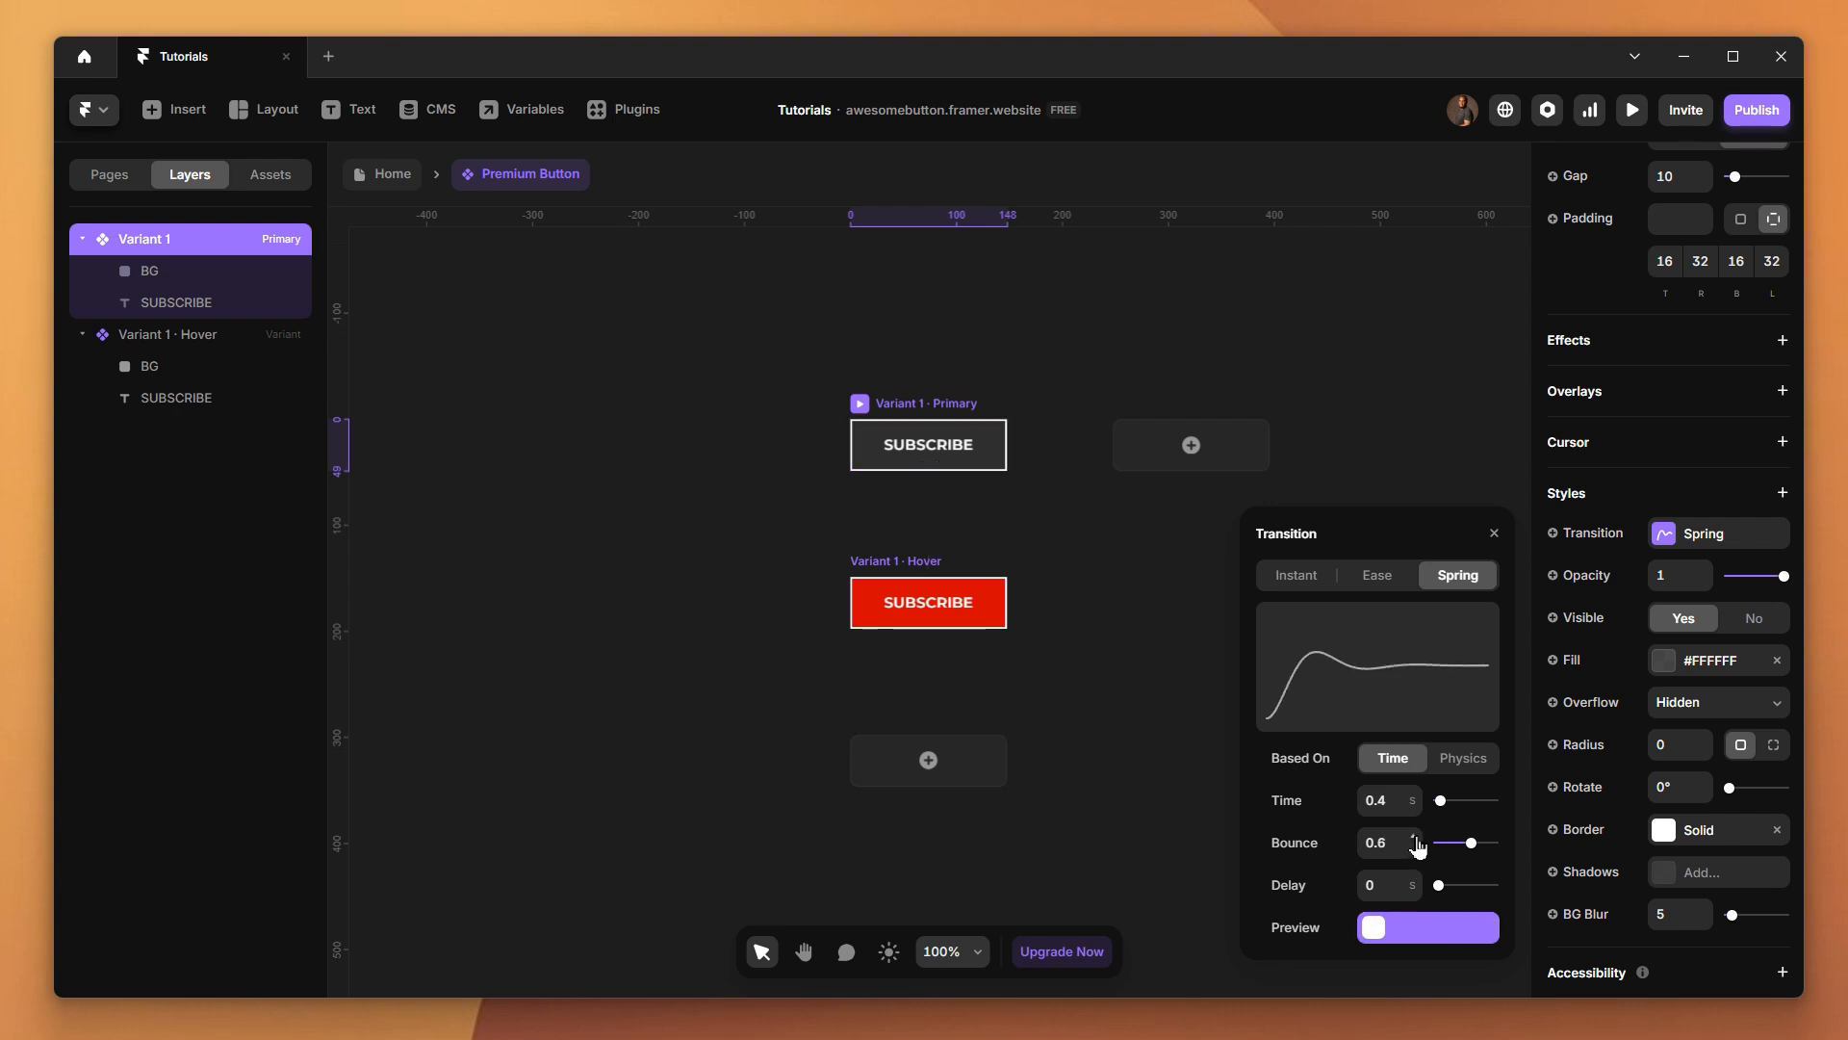
{"action": "left_click", "coordinate": [1631, 109]}
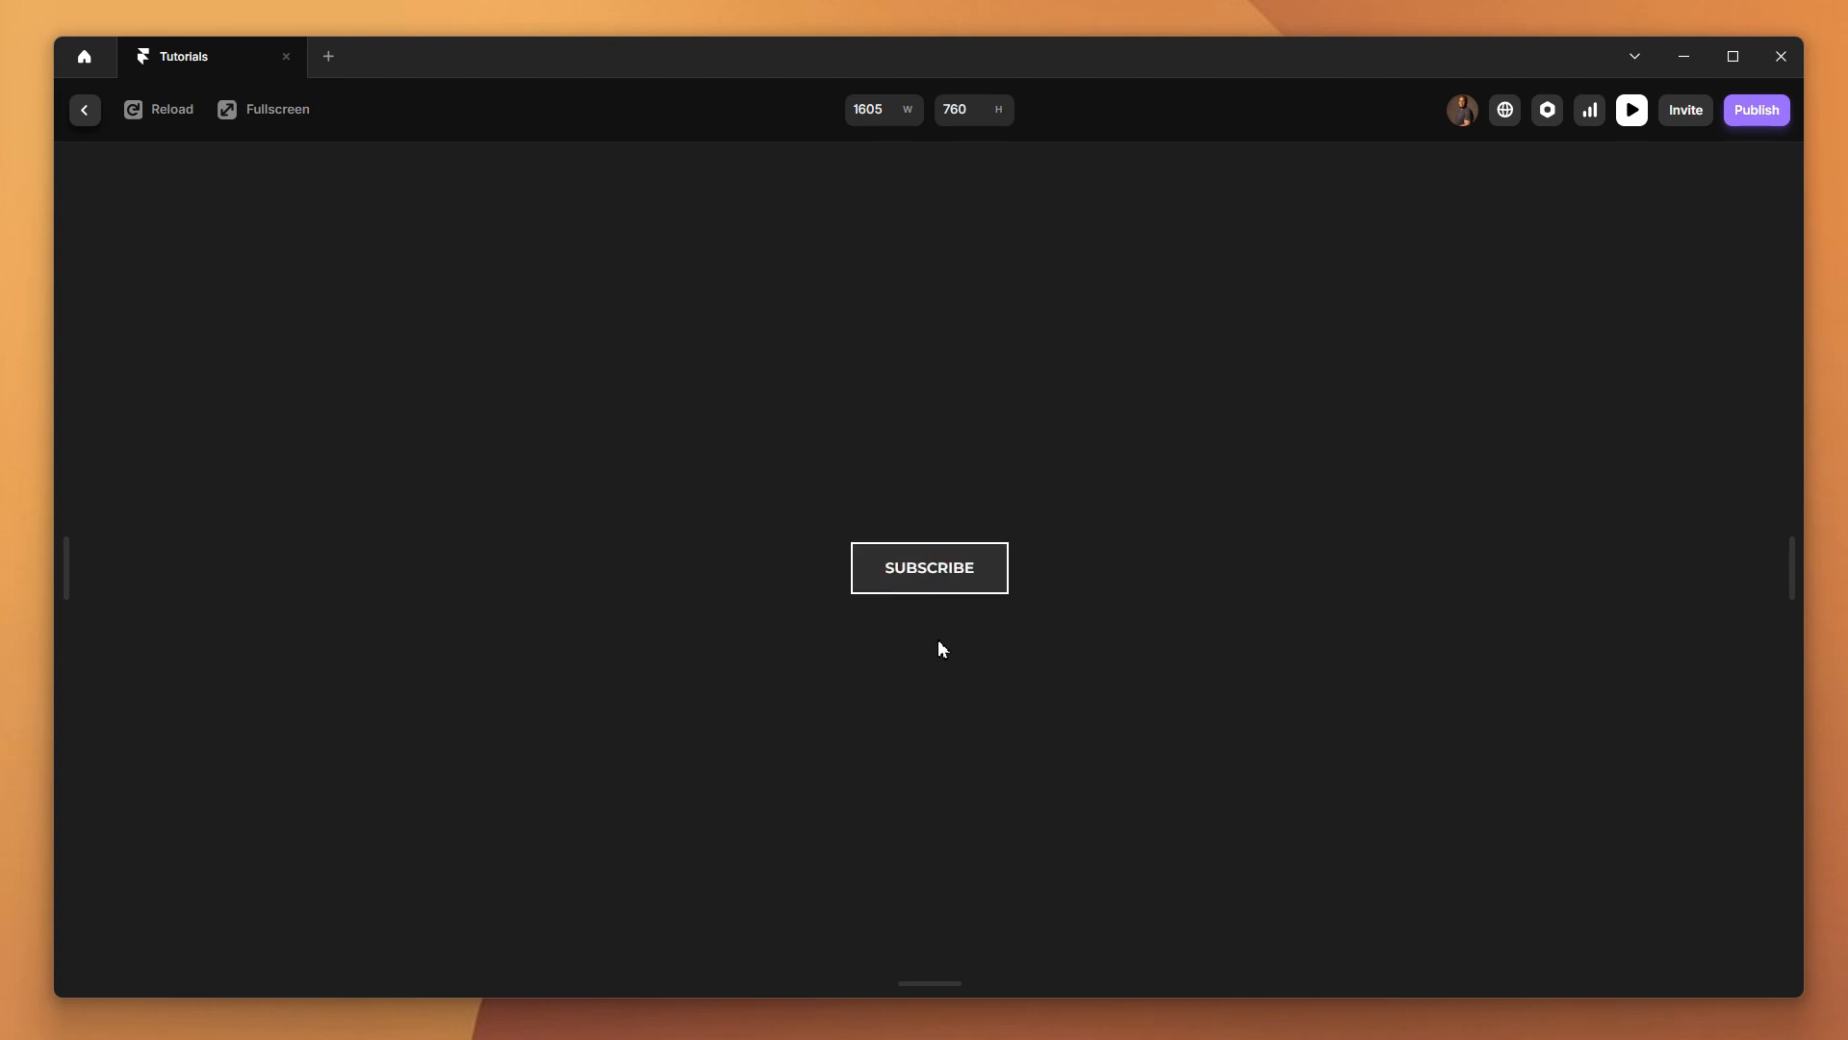
{"action": "left_click", "coordinate": [85, 110]}
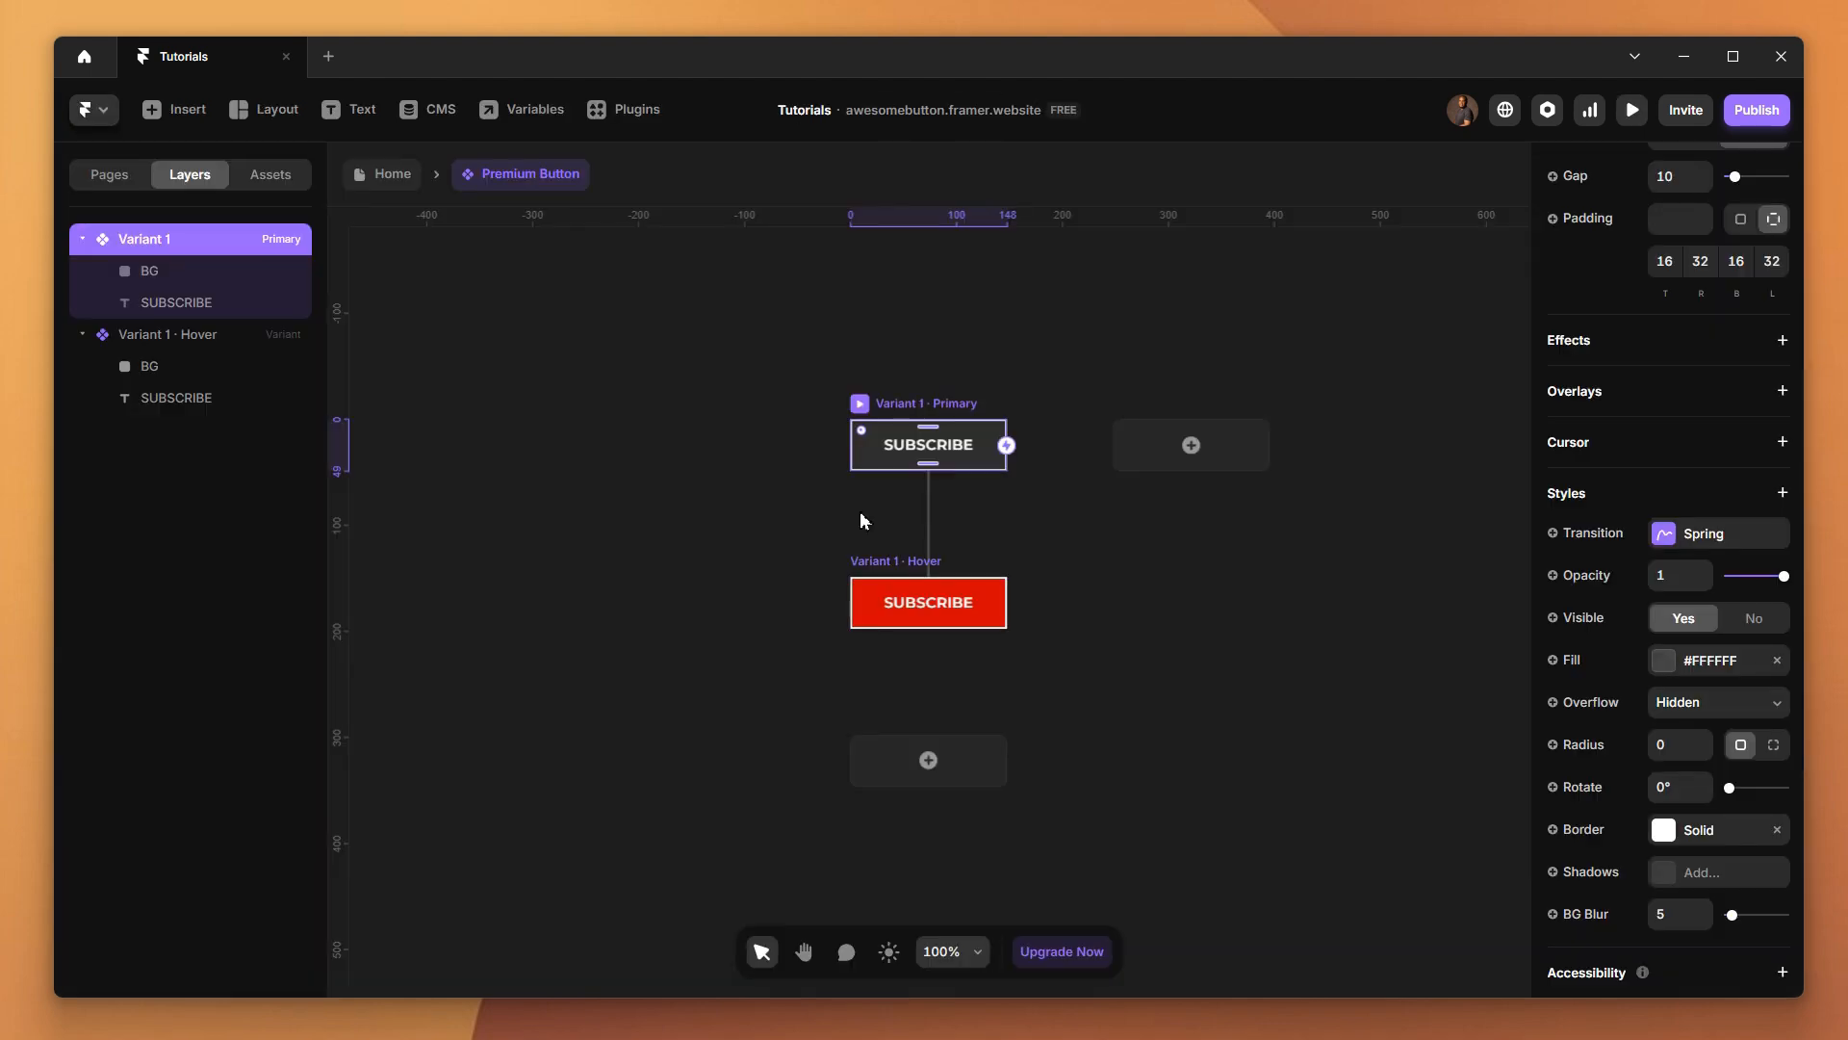
Set the bounce of the primary variant's Spring transition to 0
{"action": "left_click", "coordinate": [1662, 537]}
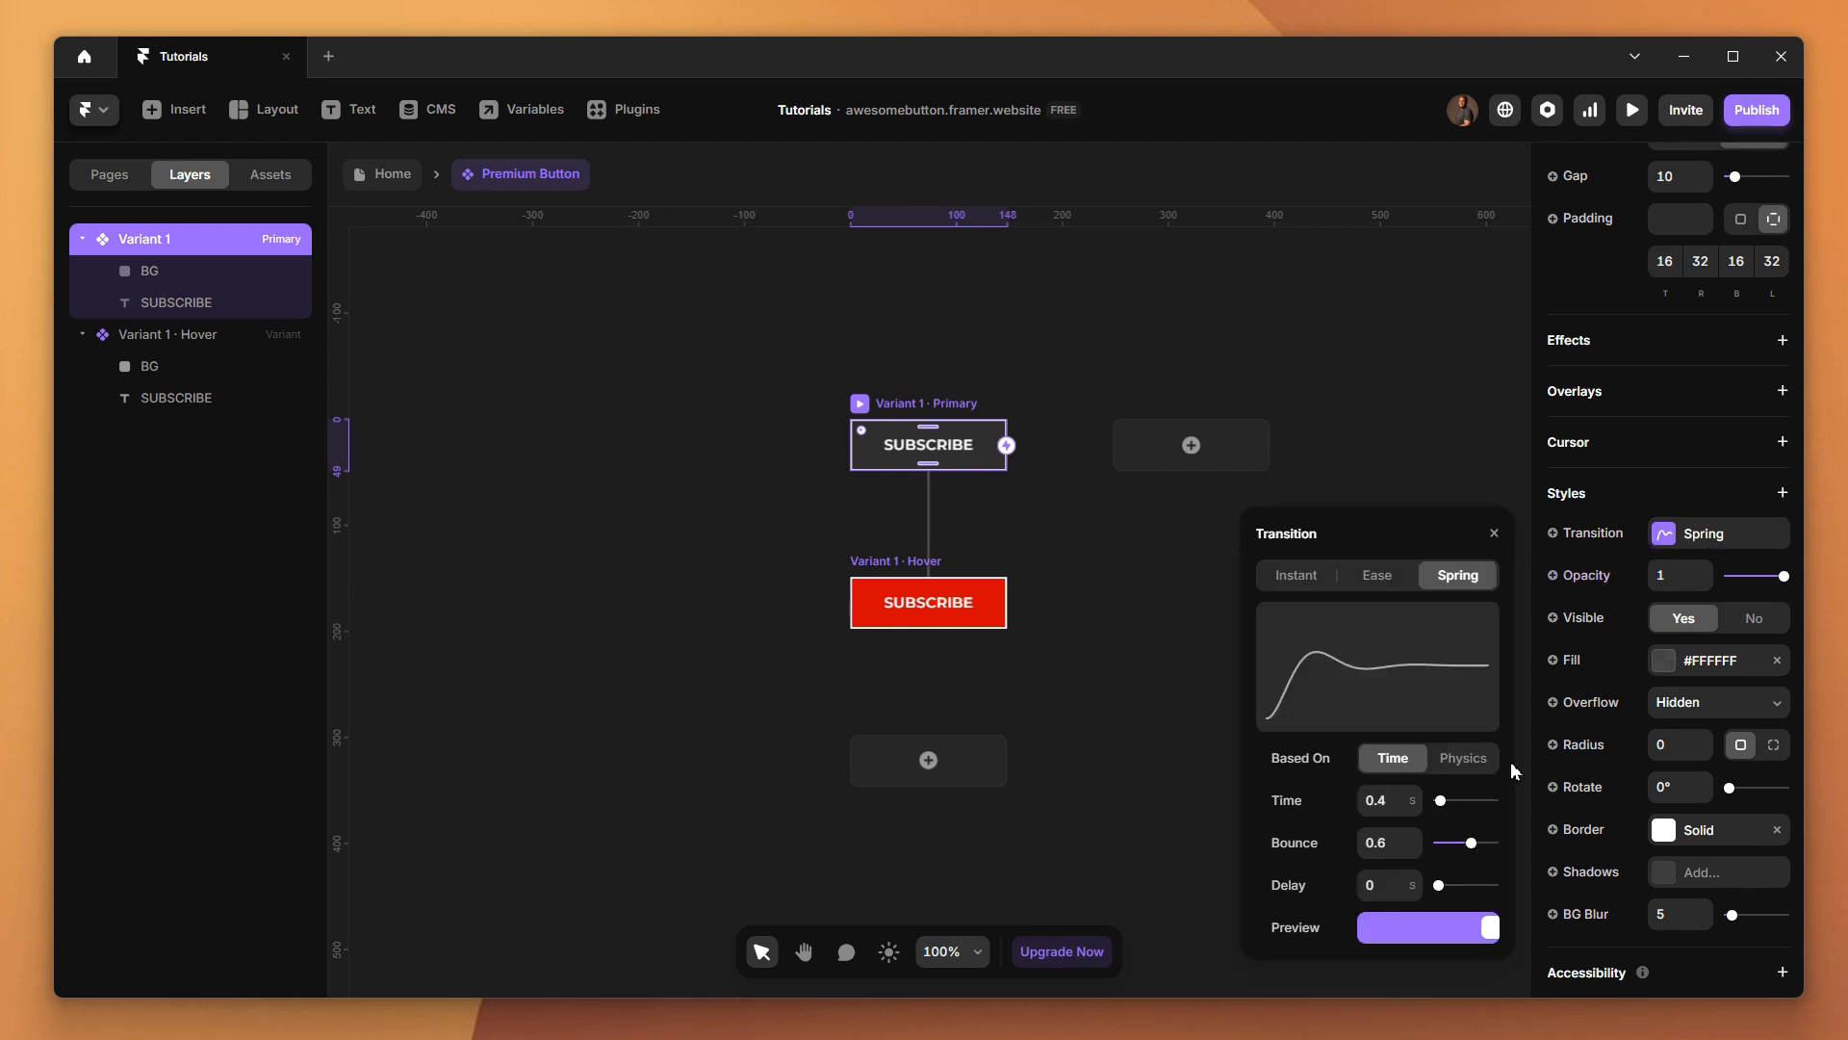
{"action": "left_click", "coordinate": [1395, 846]}
{"action": "type", "text": "0"}
{"action": "key", "text": "Return"}
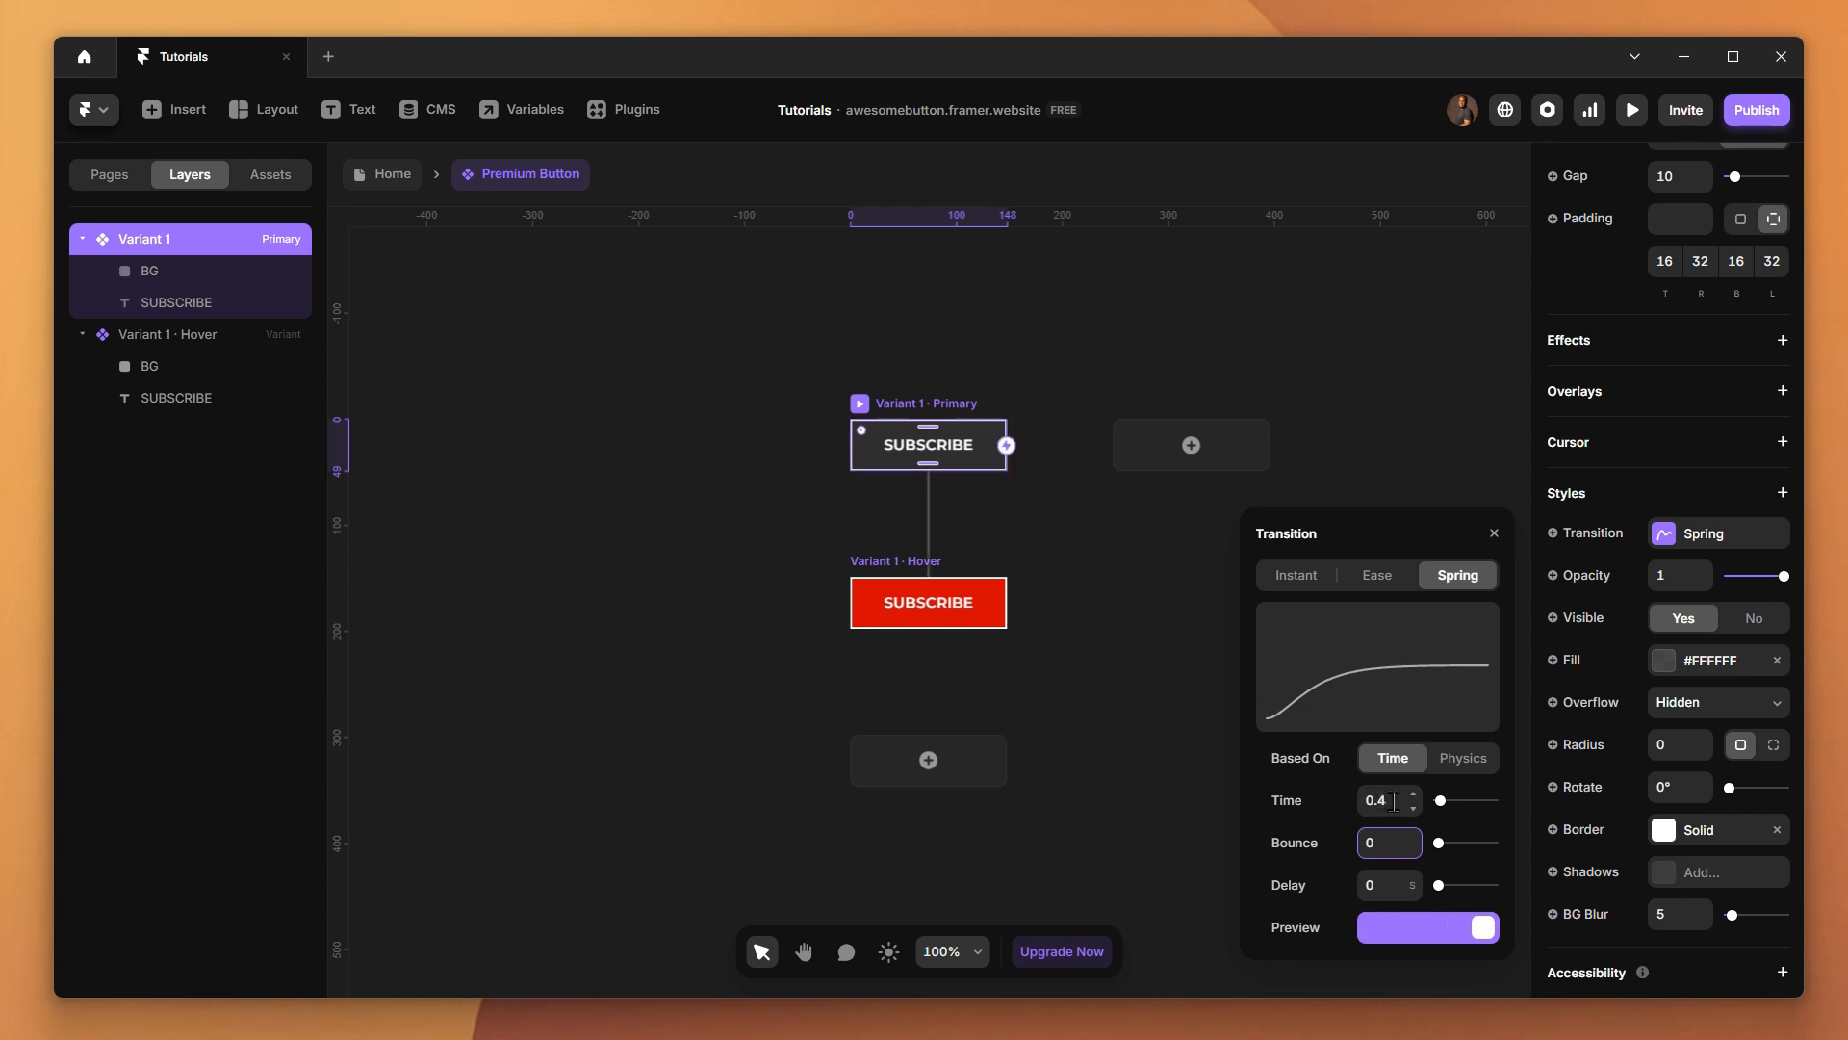
Set the primary variant's Spring transition time to 2 s and preview the hover effect
{"action": "left_click", "coordinate": [1394, 801]}
{"action": "type", "text": "2"}
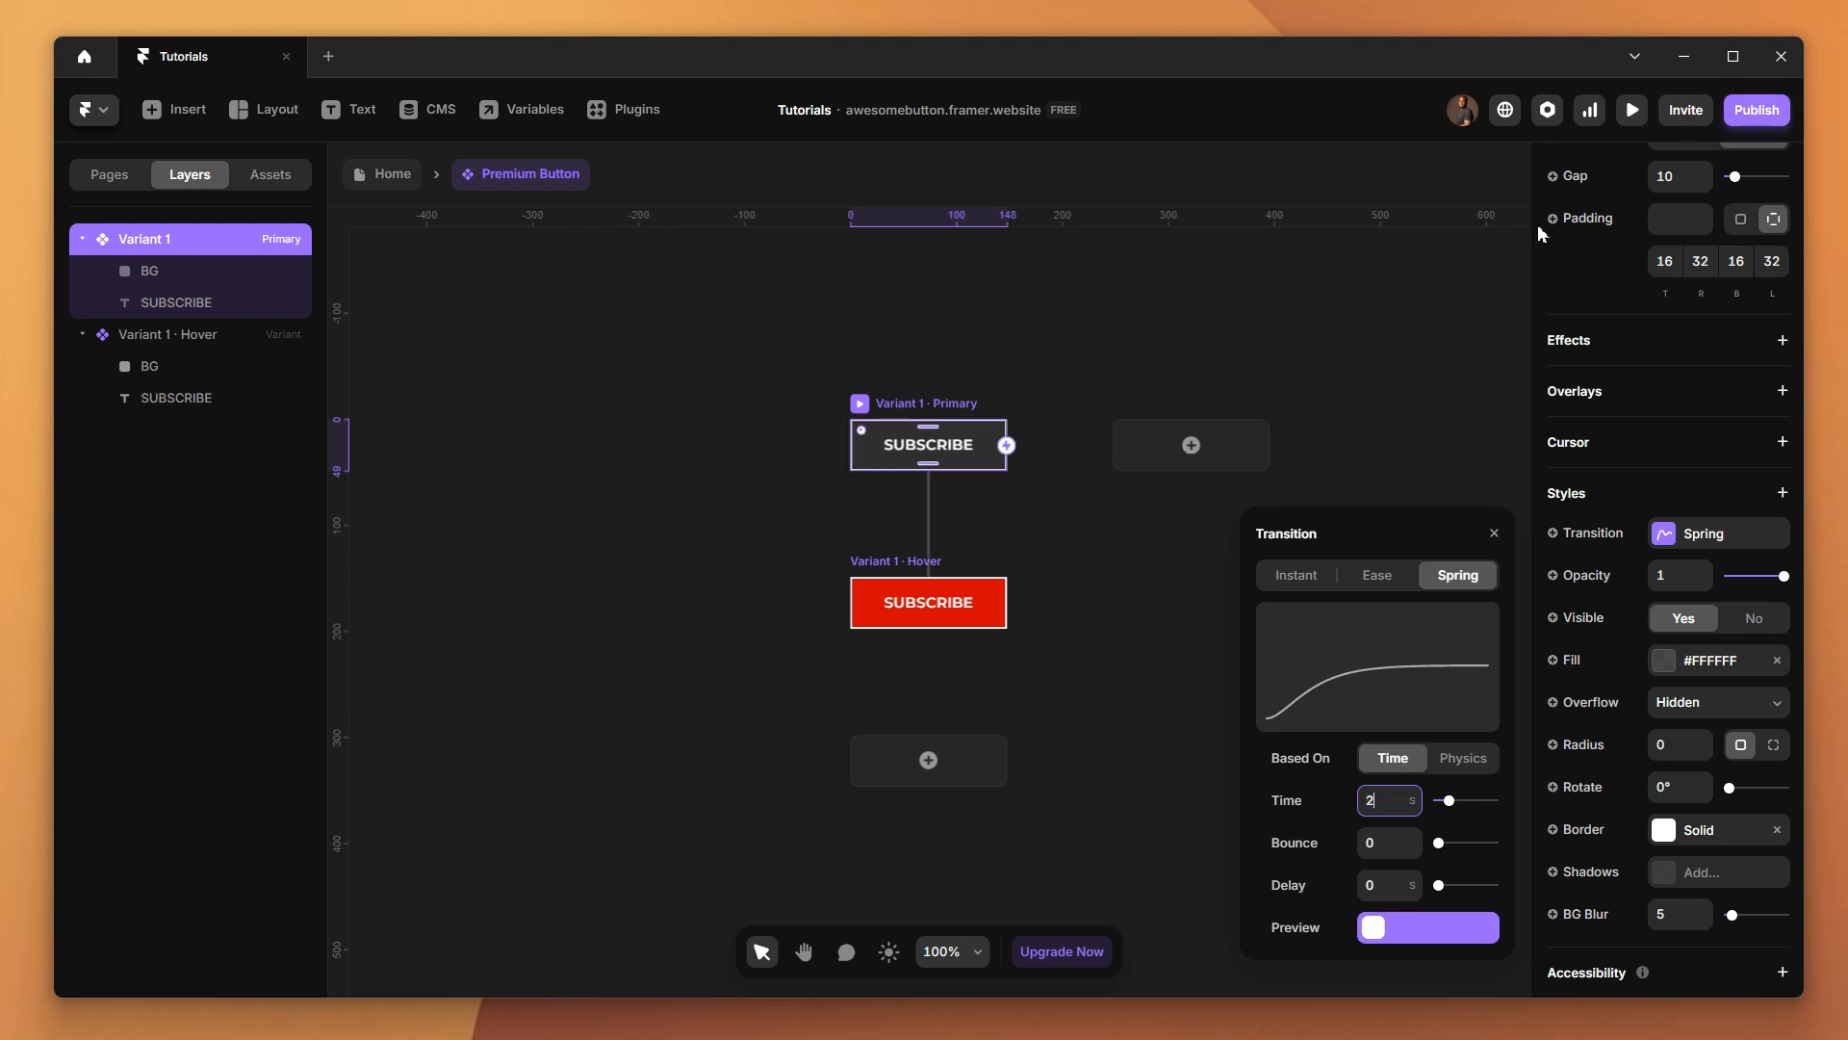
{"action": "left_click", "coordinate": [1631, 110]}
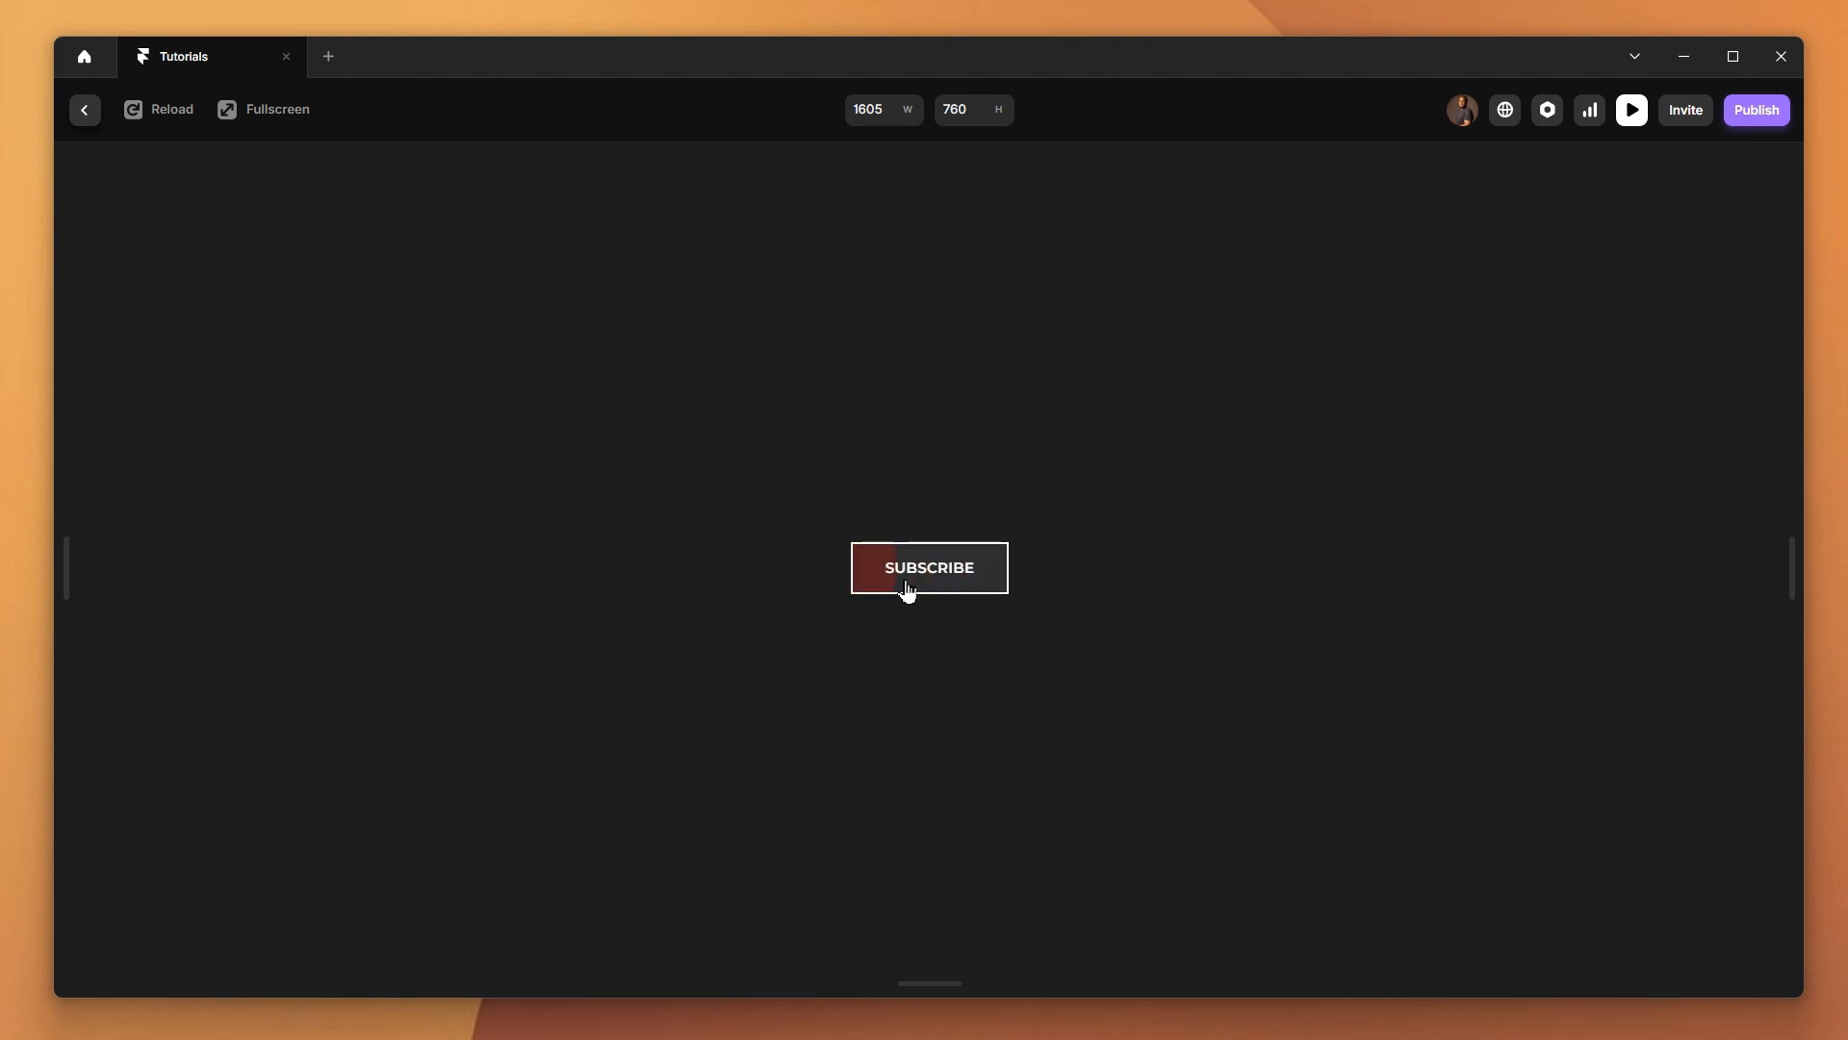
{"action": "left_click", "coordinate": [86, 111]}
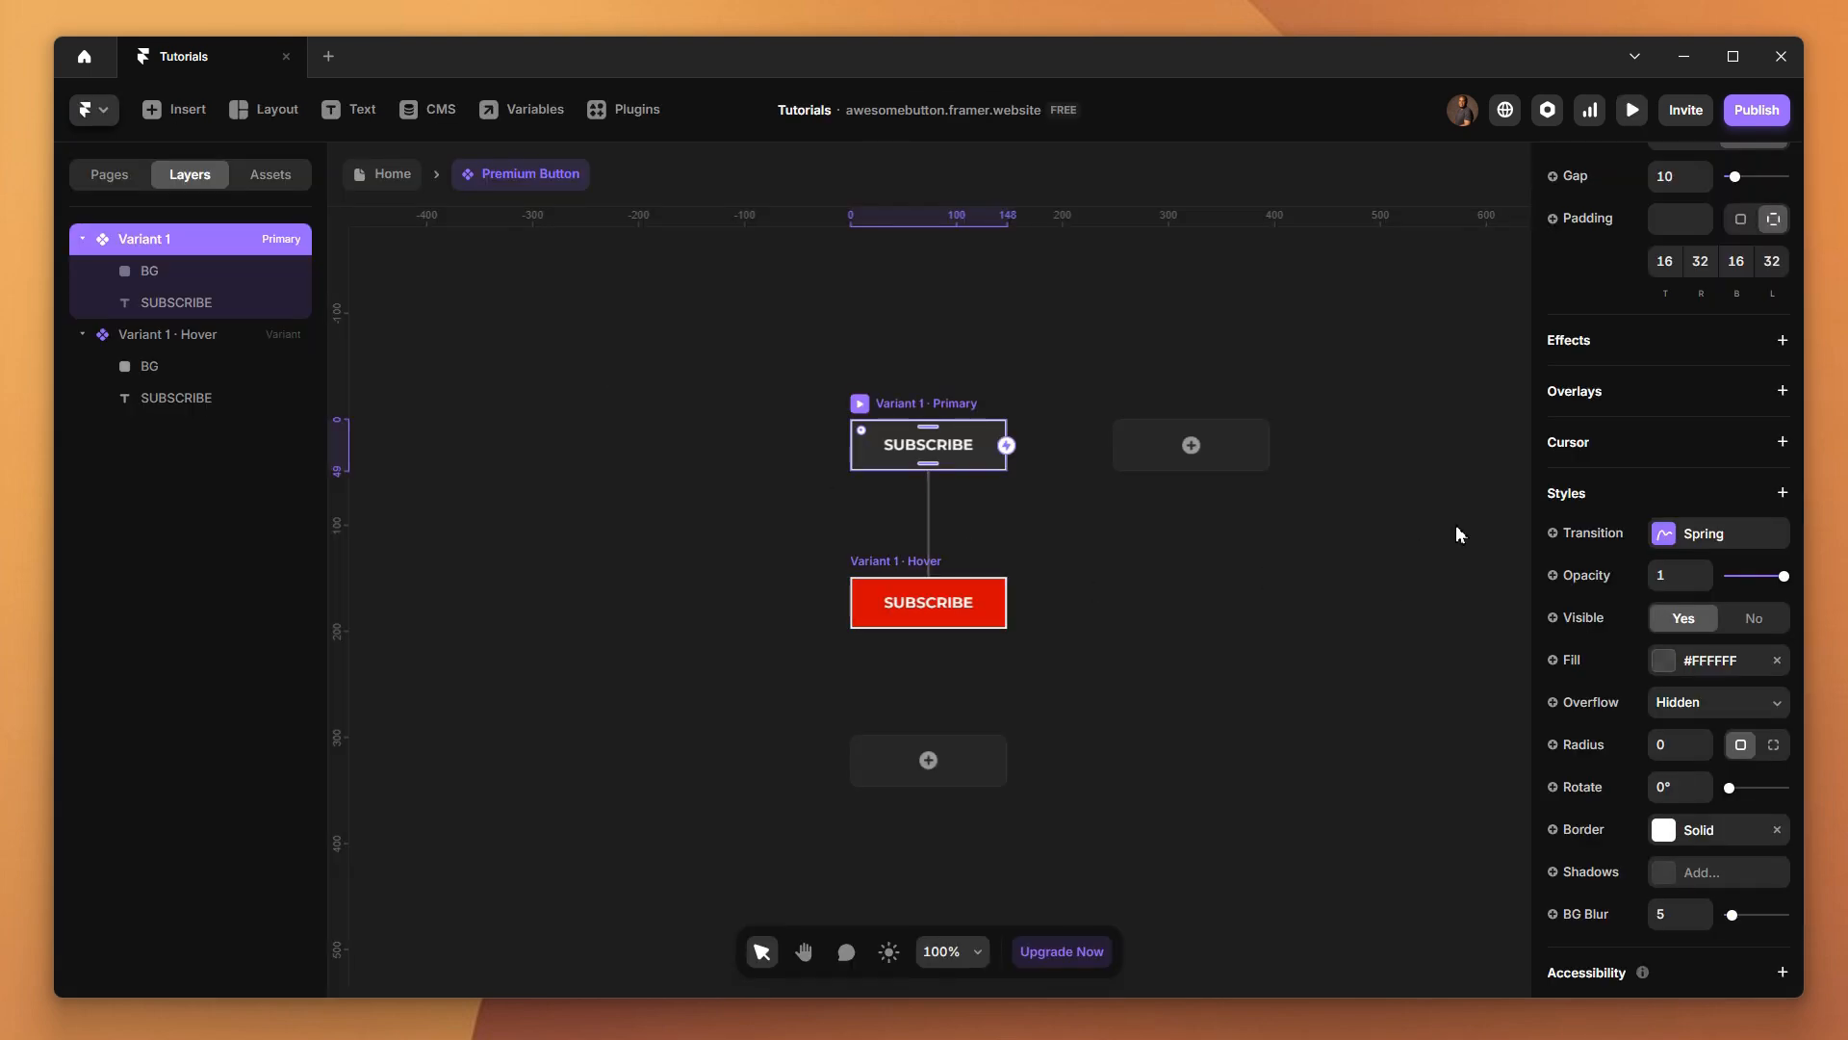
Set the primary variant's Spring transition time to 0.7 s and preview the hover effect
{"action": "left_click", "coordinate": [1658, 539]}
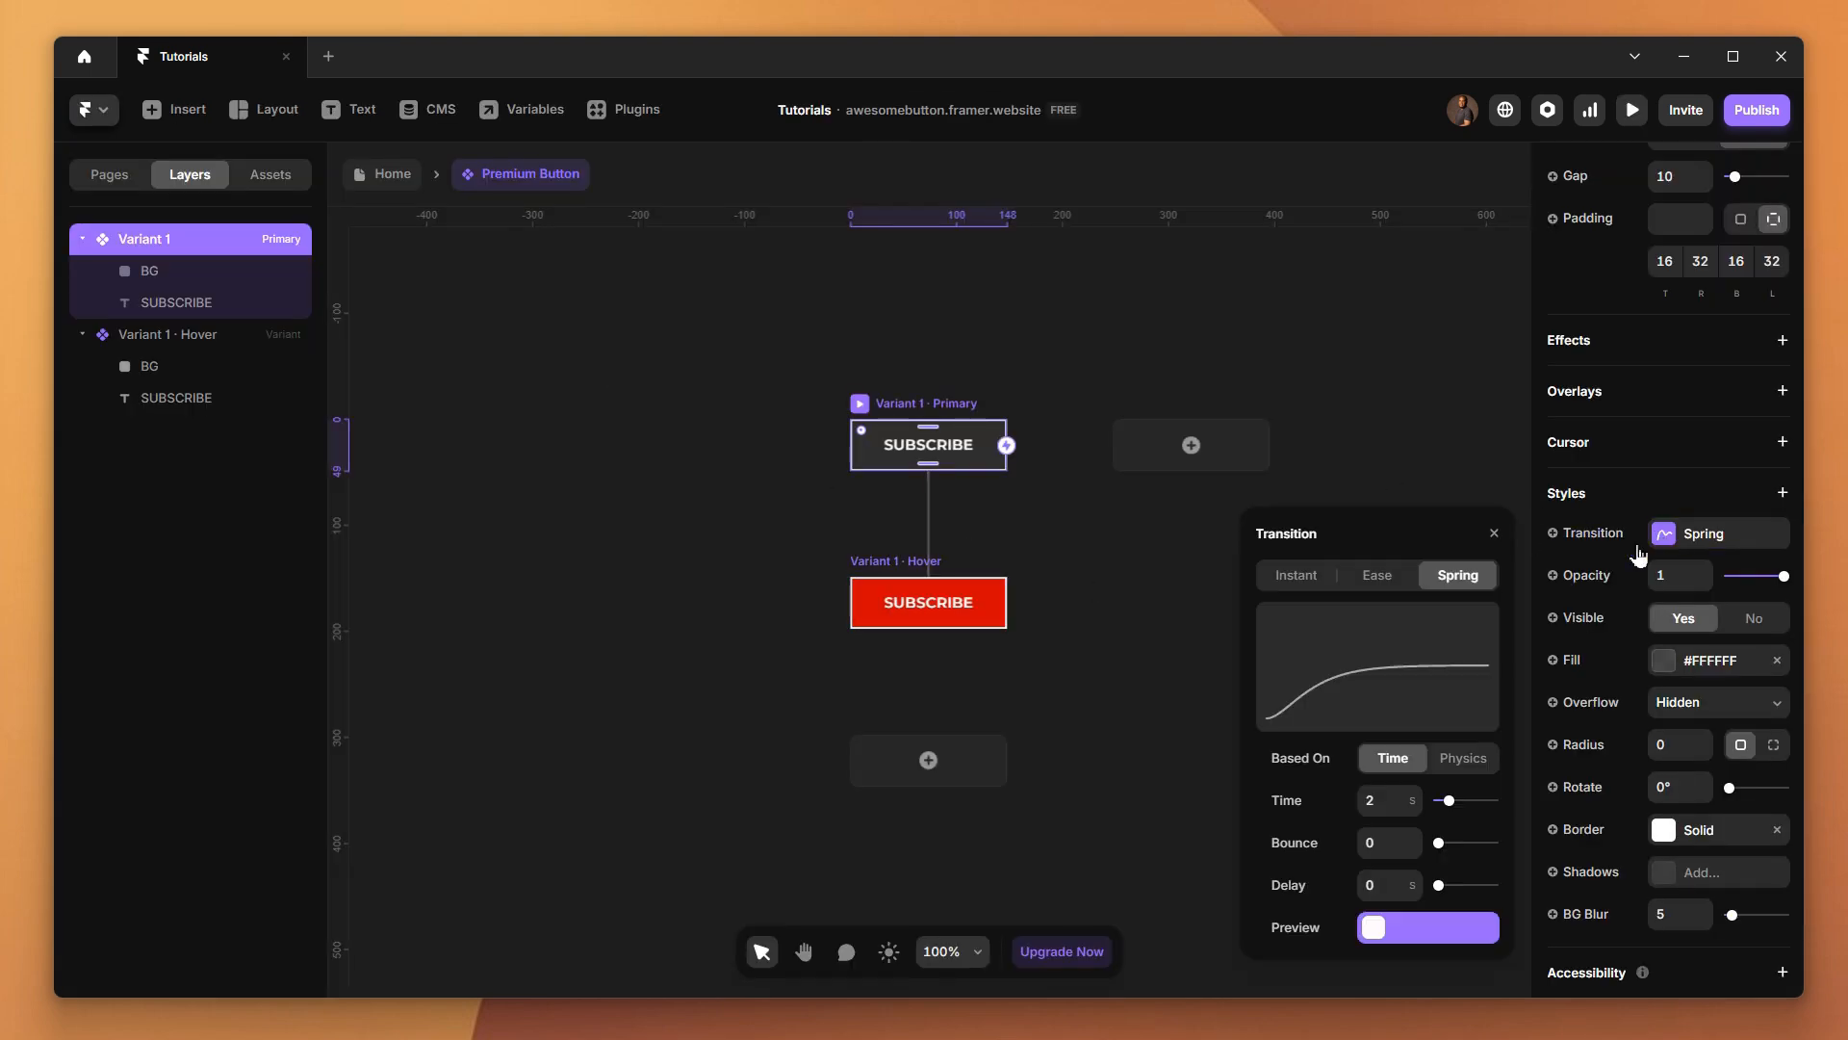
{"action": "left_click", "coordinate": [1399, 797]}
{"action": "type", "text": "0."}
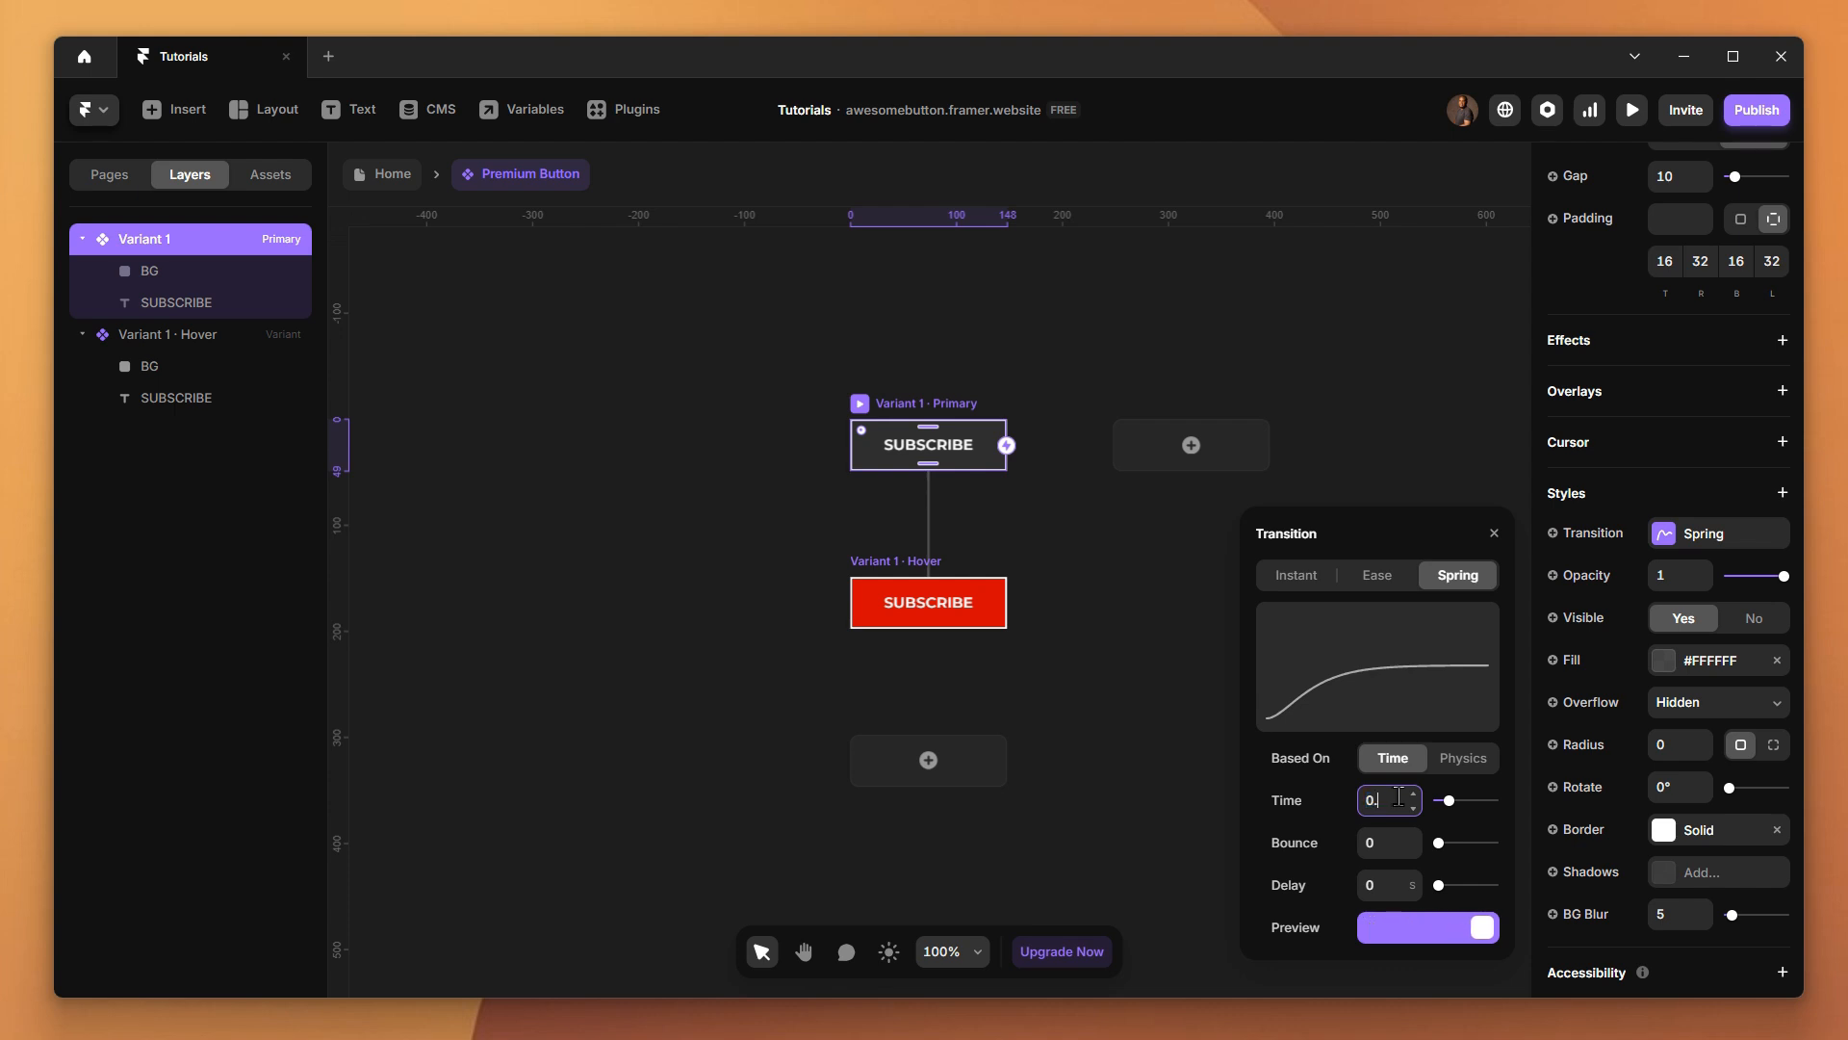
{"action": "type", "text": "7"}
{"action": "key", "text": "Return"}
{"action": "left_click", "coordinate": [1632, 109]}
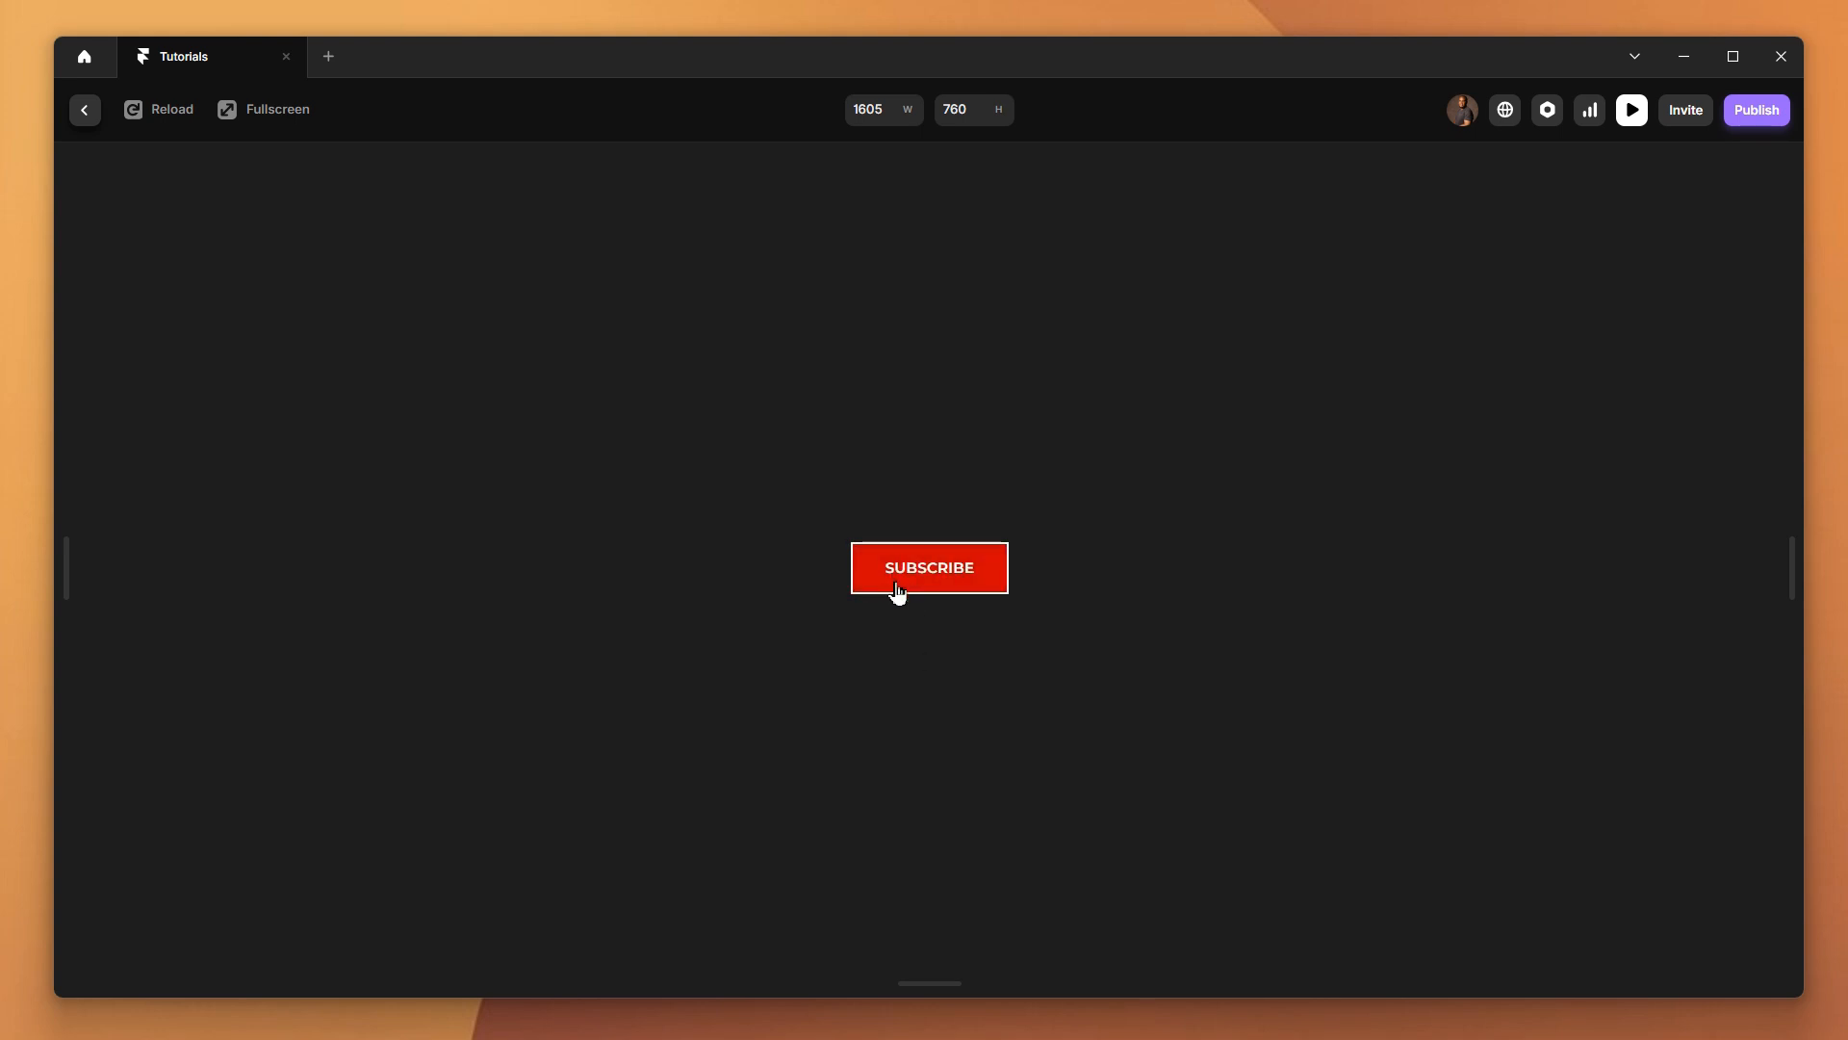
{"action": "left_click", "coordinate": [85, 110]}
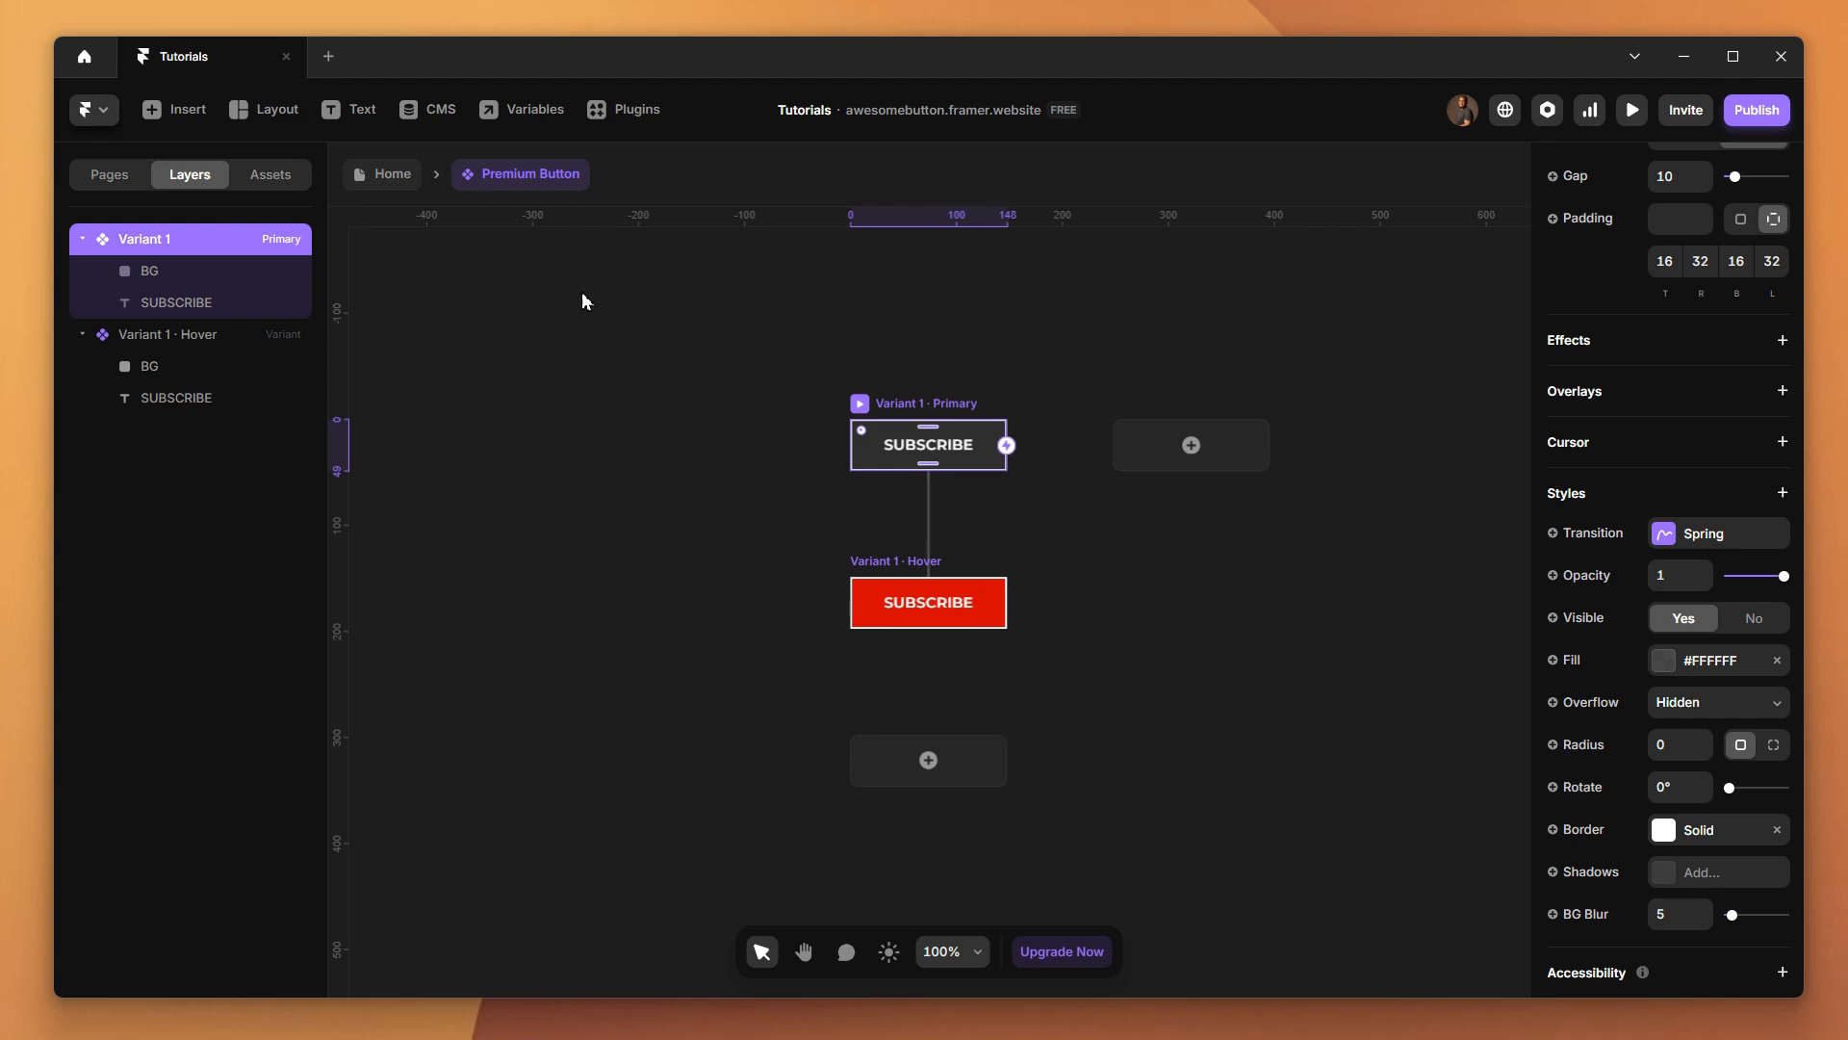
Apply the White color style to the BG frame fill in both the primary and Hover variants
{"action": "left_click", "coordinate": [165, 273]}
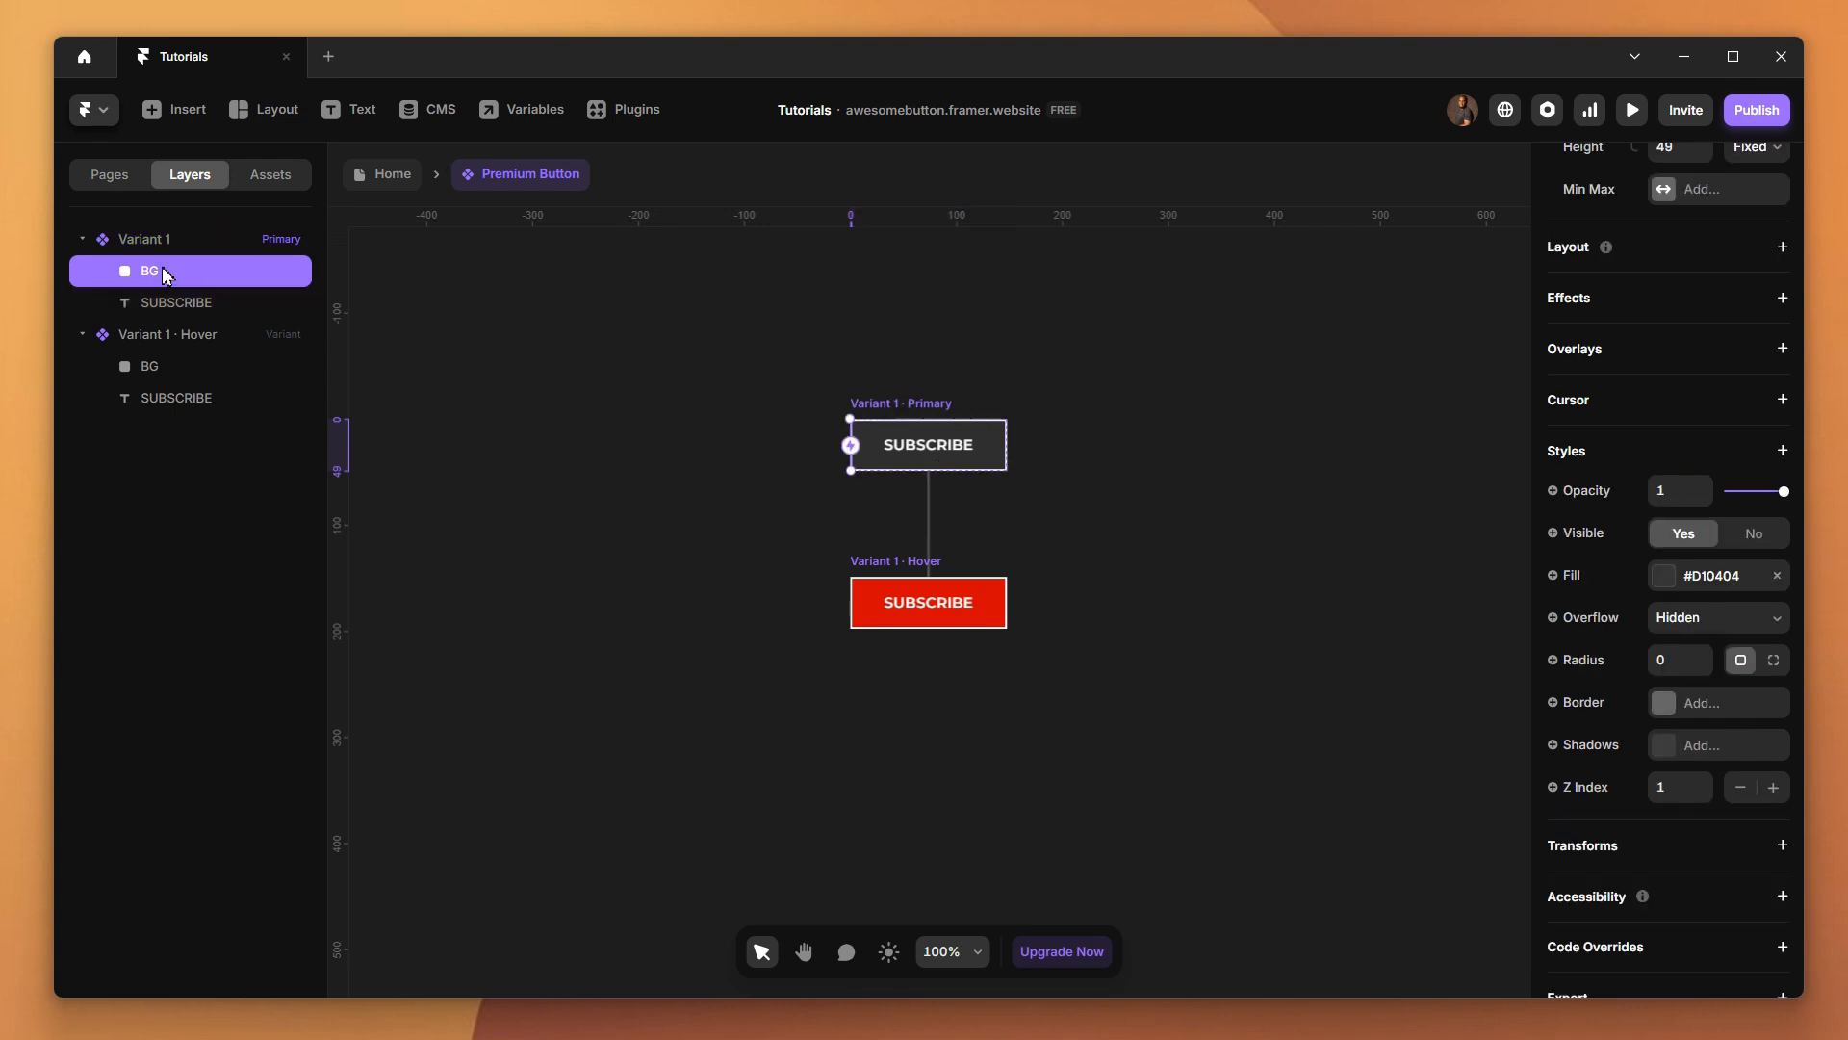
{"action": "left_click", "coordinate": [1664, 577]}
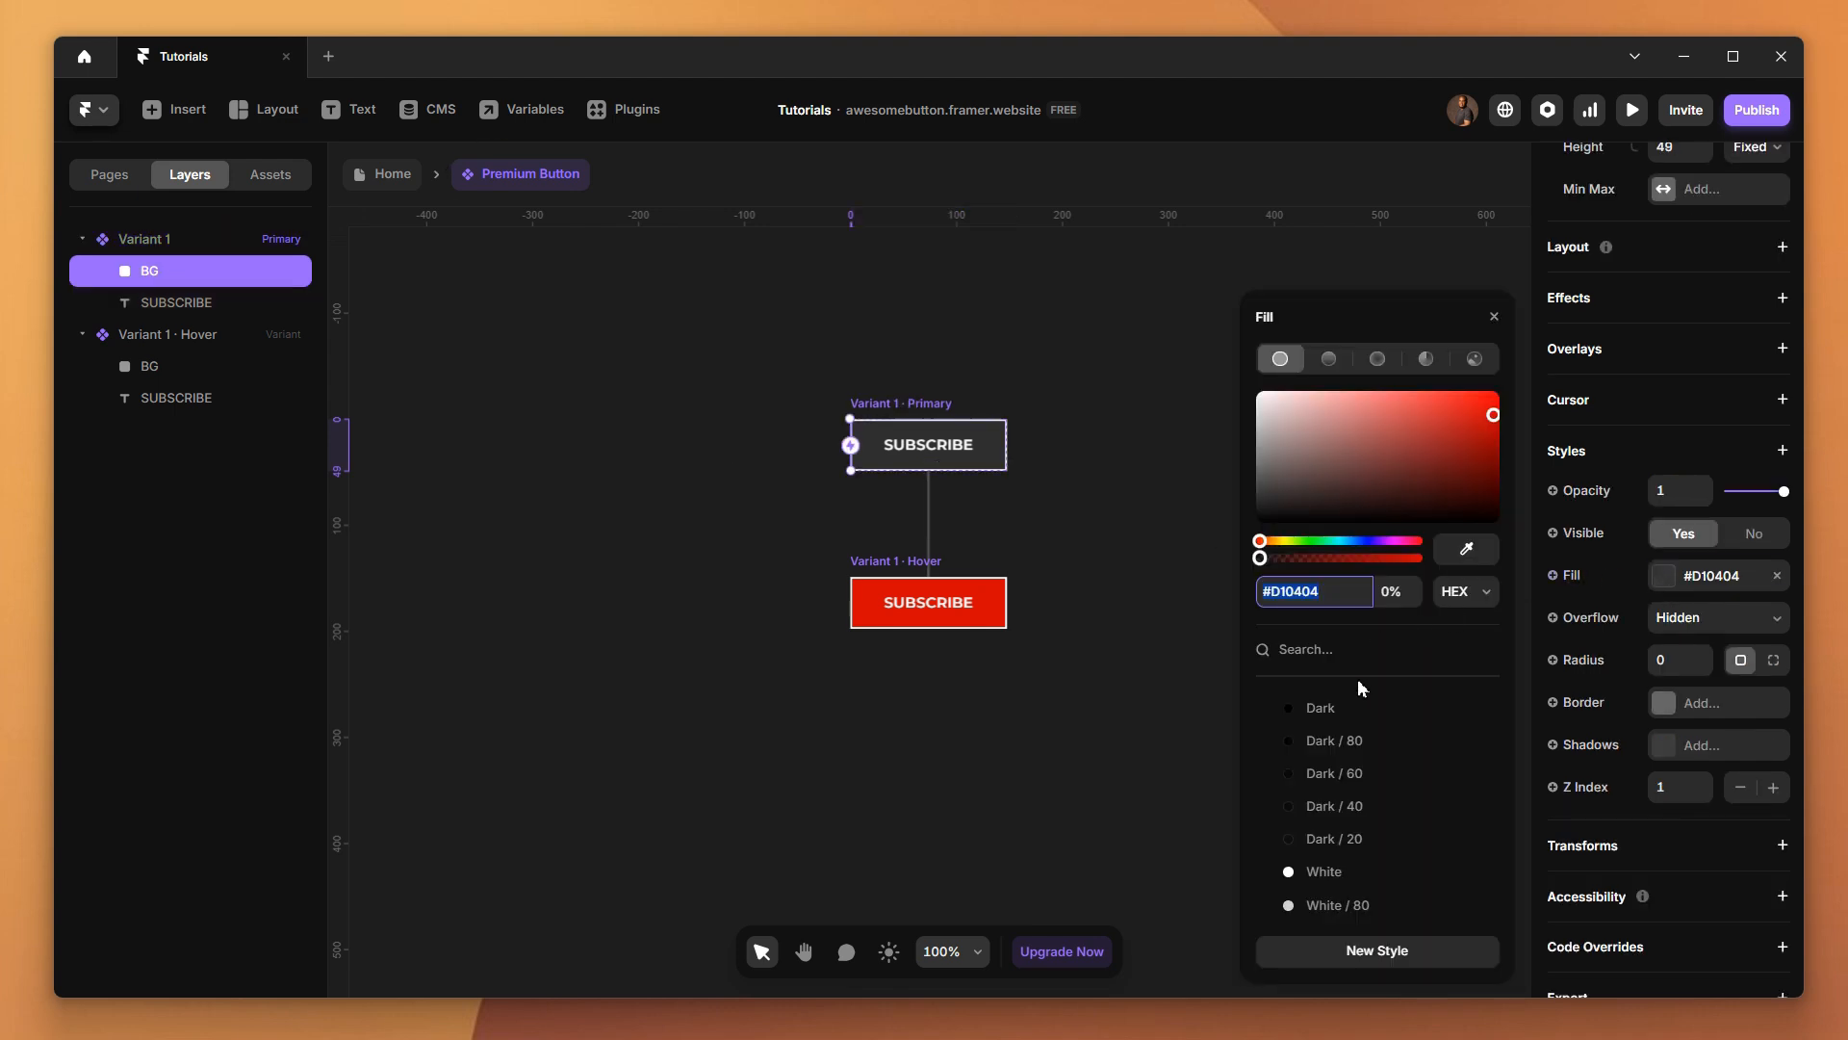
{"action": "left_click", "coordinate": [1331, 872]}
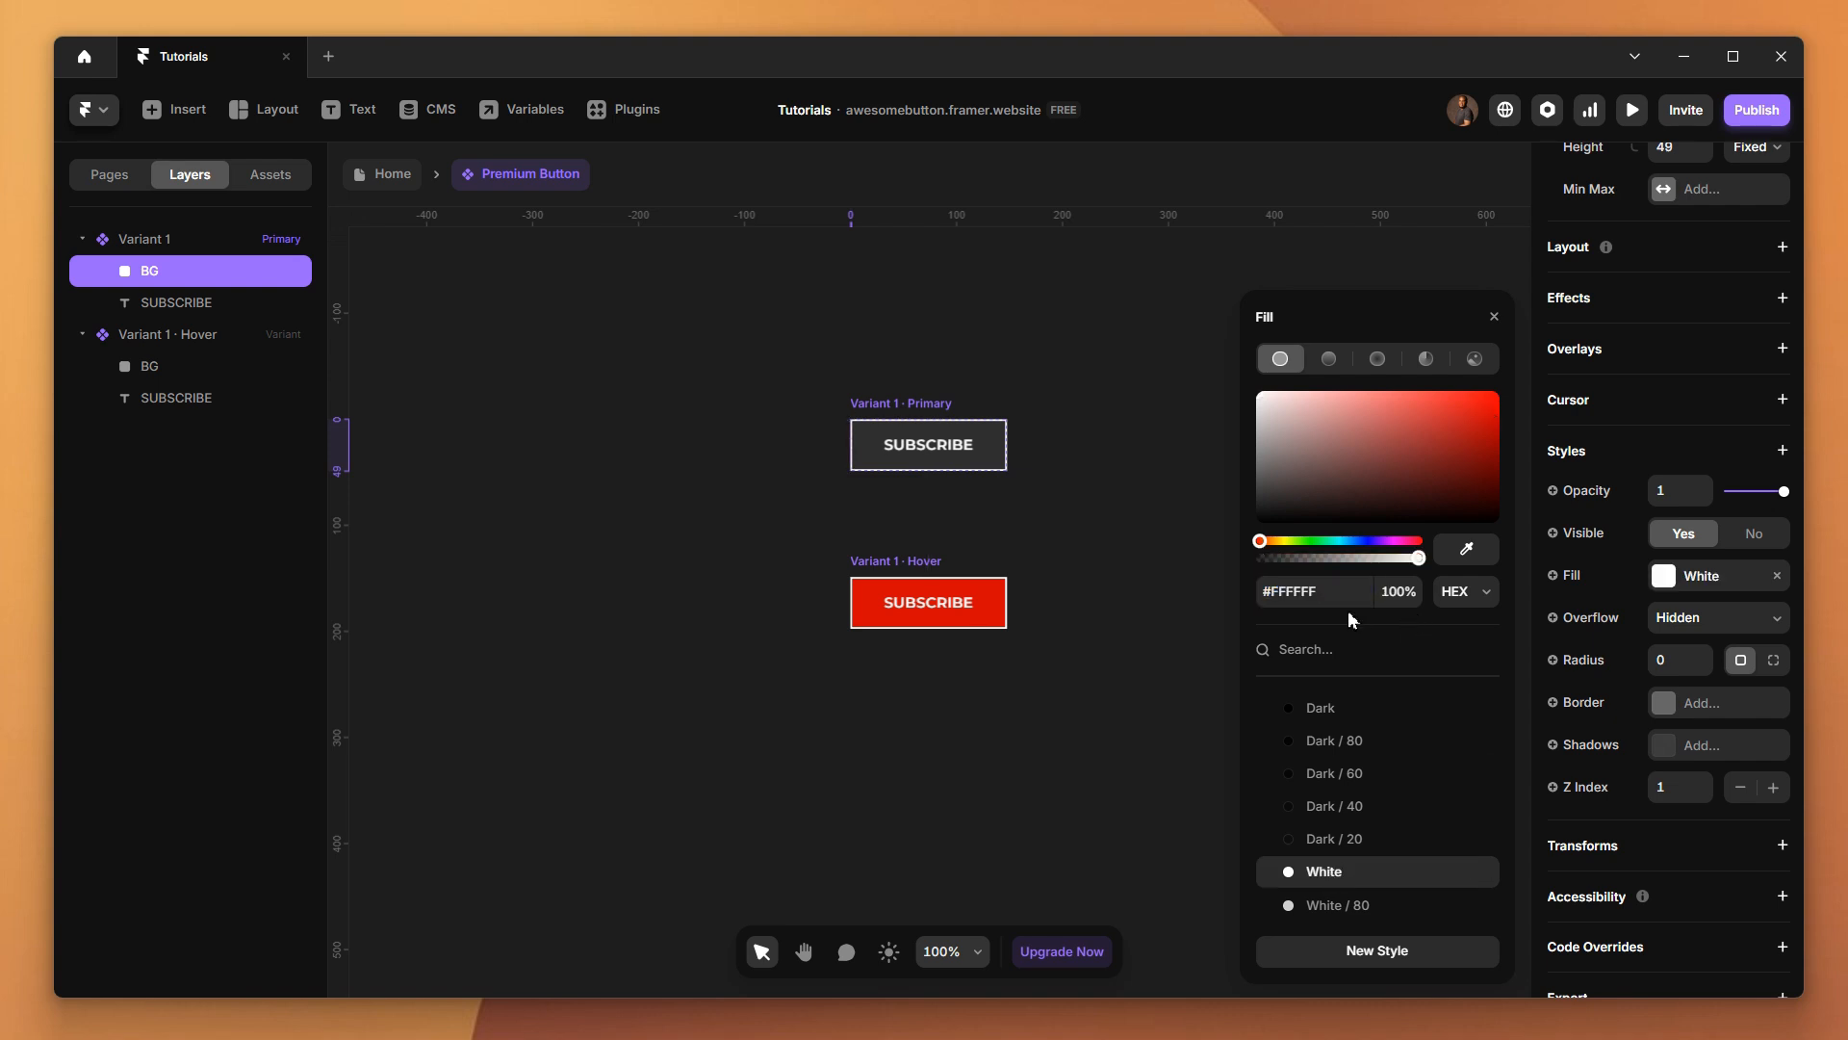
{"action": "left_click", "coordinate": [676, 539]}
{"action": "left_click", "coordinate": [165, 372]}
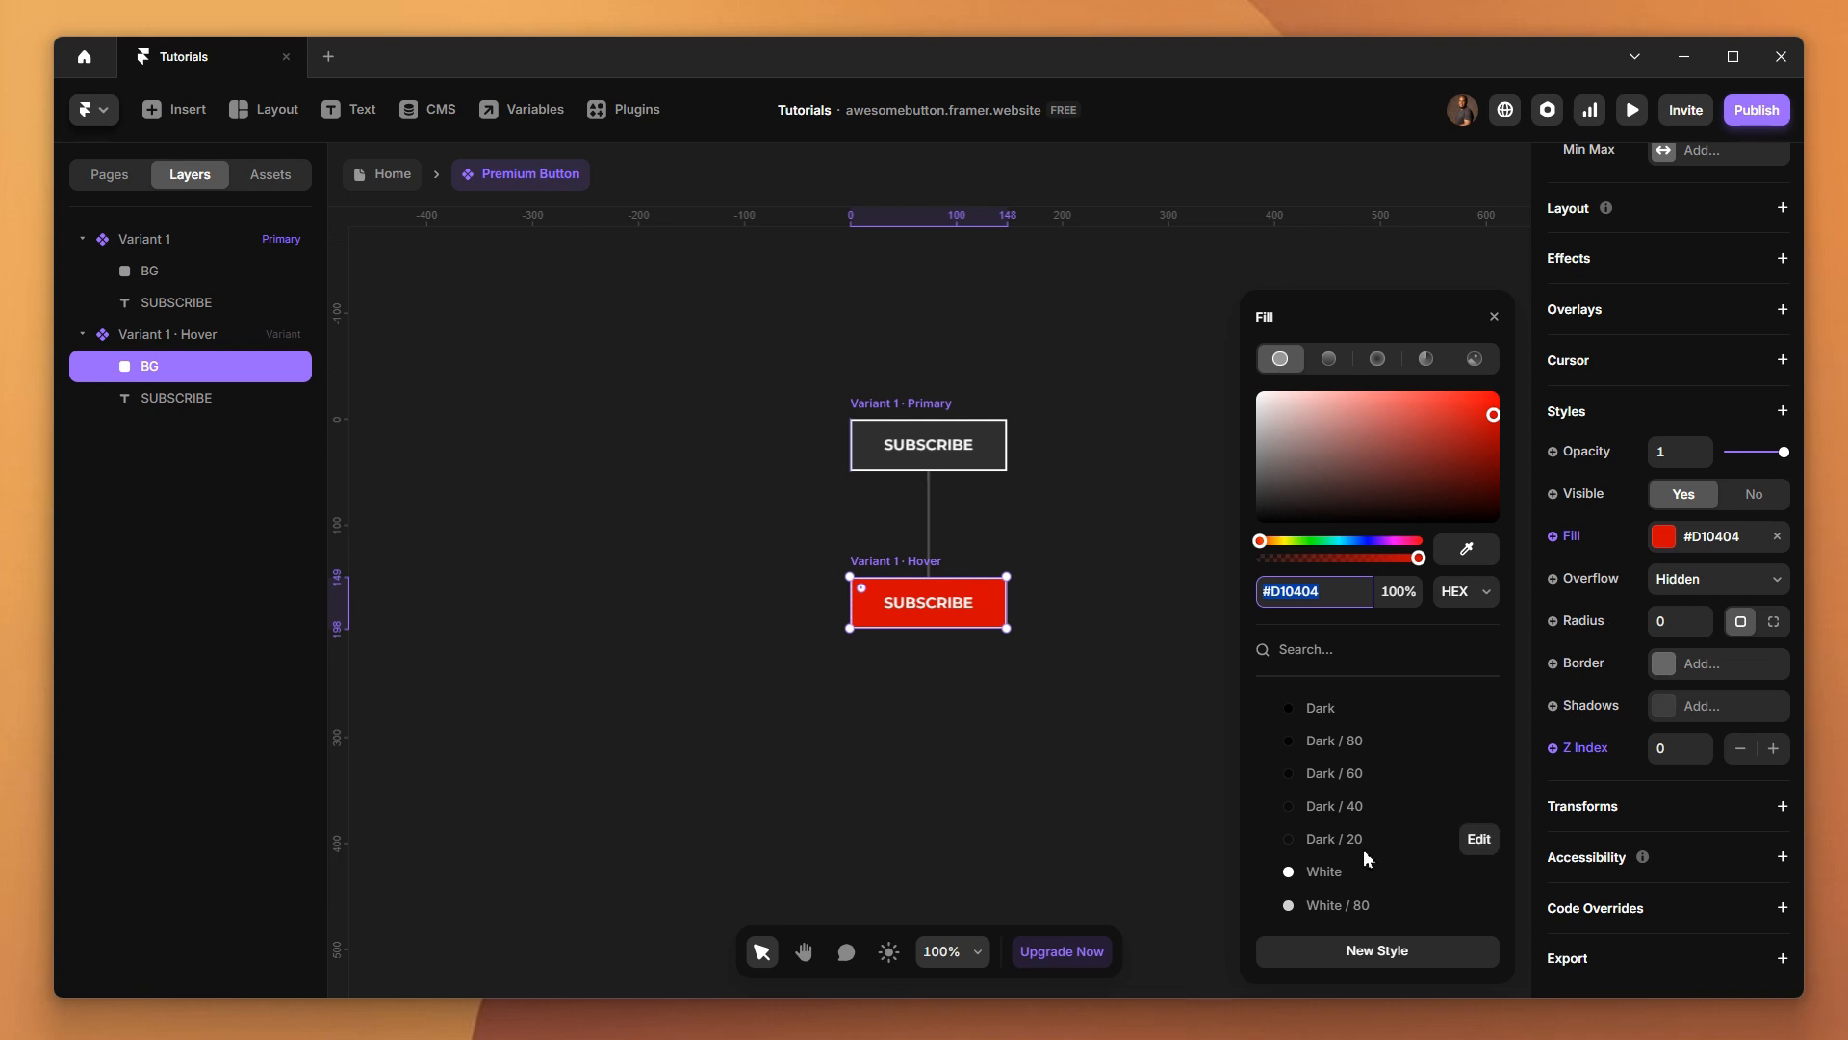
{"action": "left_click", "coordinate": [1334, 870]}
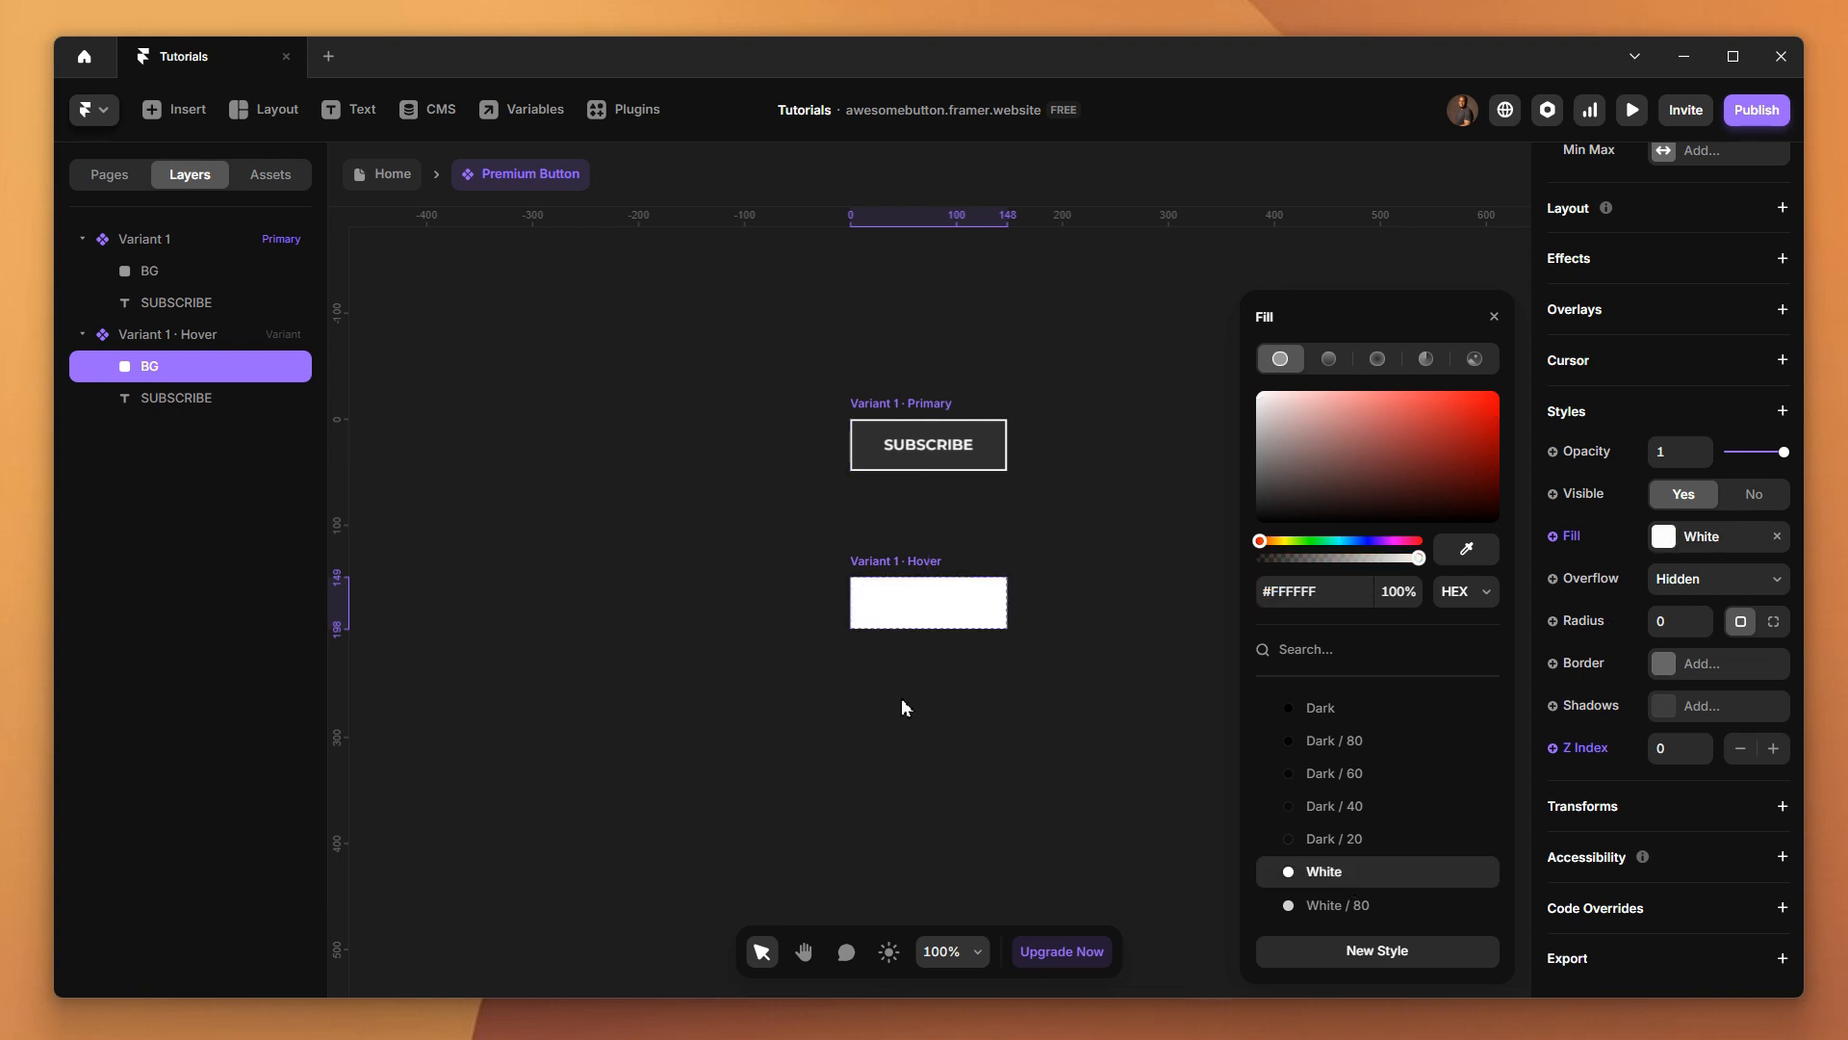
Apply the Dark color style to the Hover variant's SUBSCRIBE text
{"action": "left_click", "coordinate": [151, 397]}
{"action": "scroll", "coordinate": [1707, 839], "scroll_direction": "down", "scroll_amount": 5}
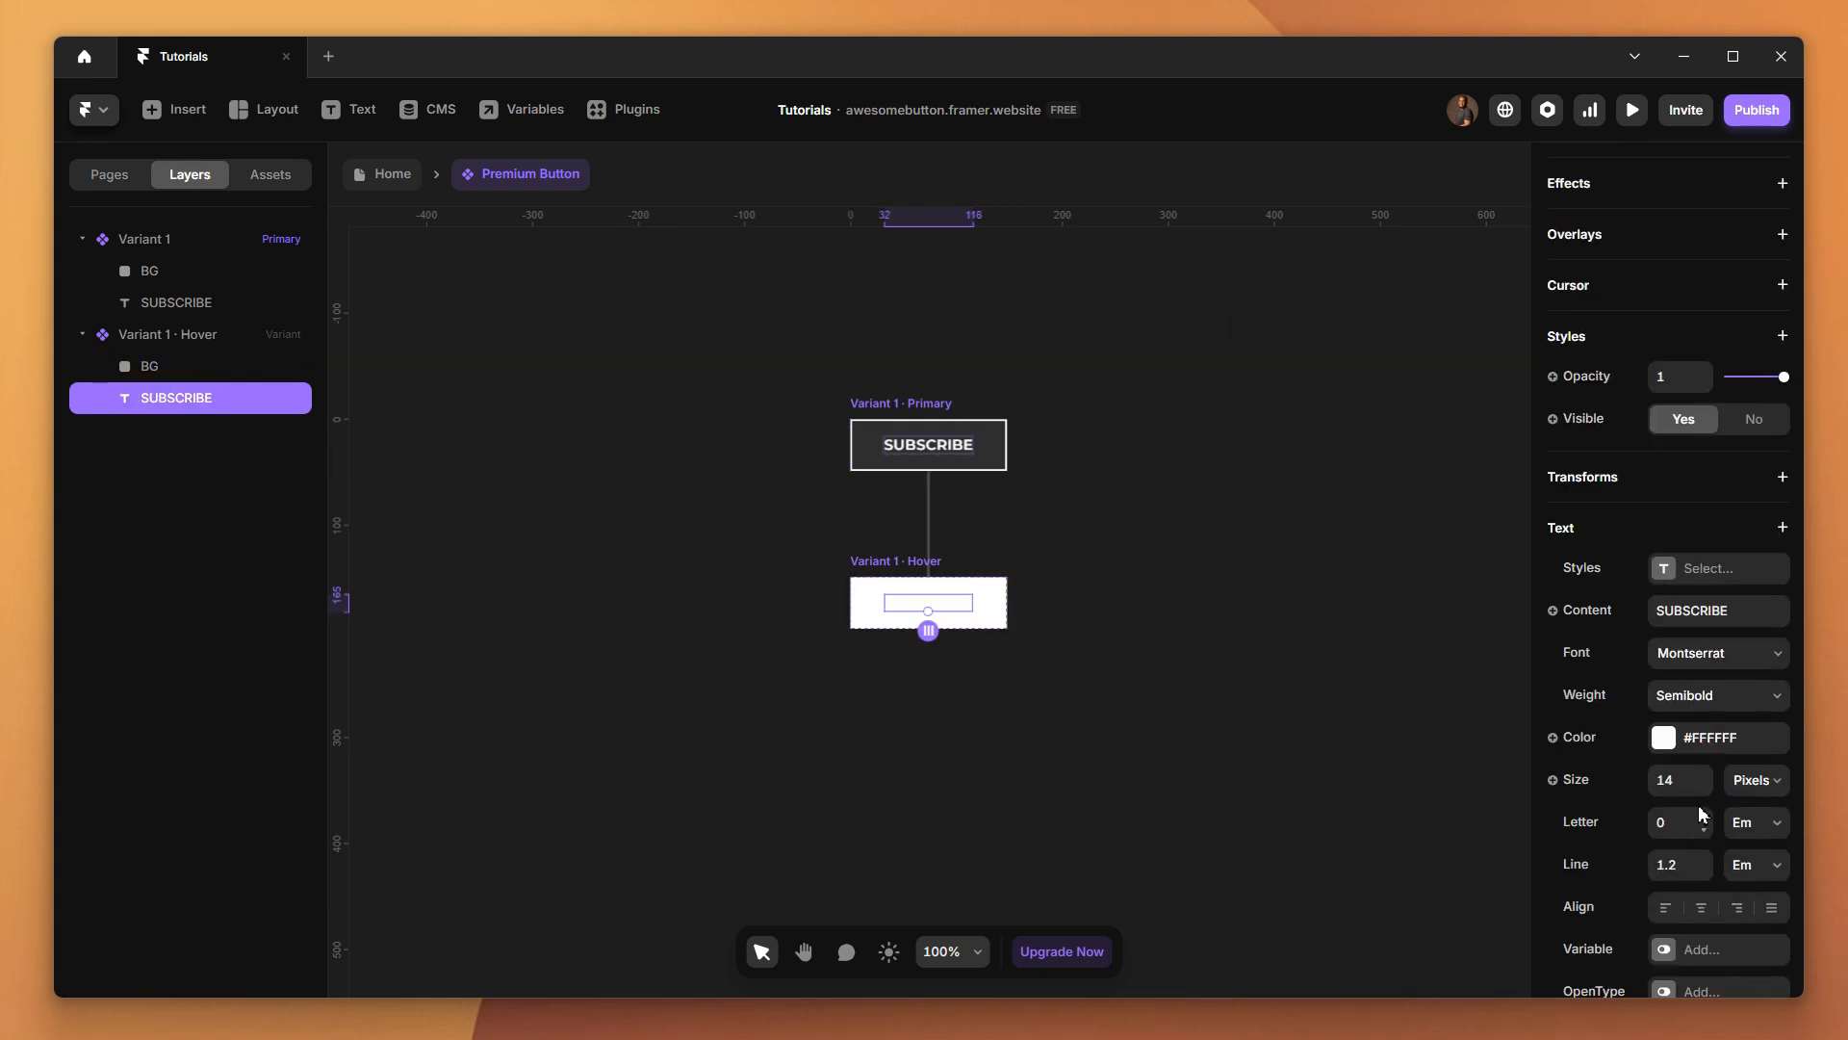
{"action": "left_click", "coordinate": [1670, 756]}
{"action": "left_click", "coordinate": [1328, 713]}
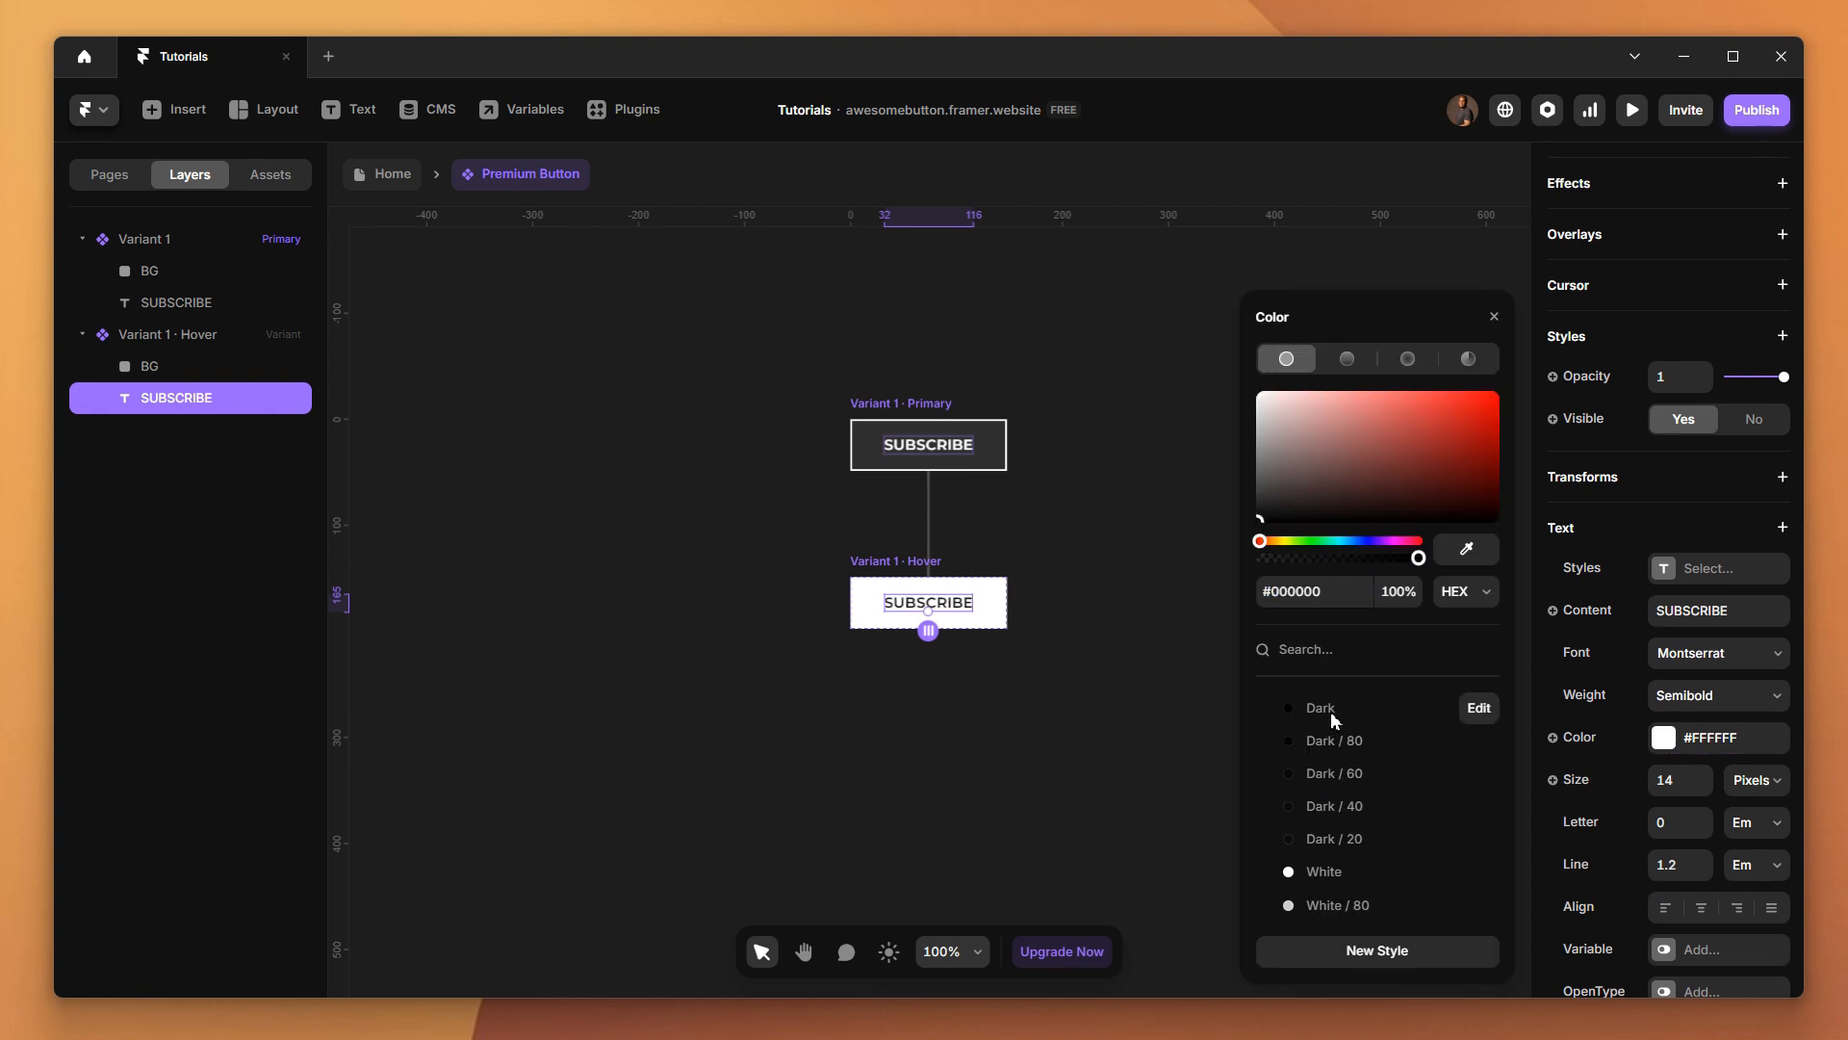
{"action": "left_click", "coordinate": [1107, 770]}
Preview the white hover effect of the Premium Button and return to the Home page canvas
{"action": "left_click", "coordinate": [1633, 112]}
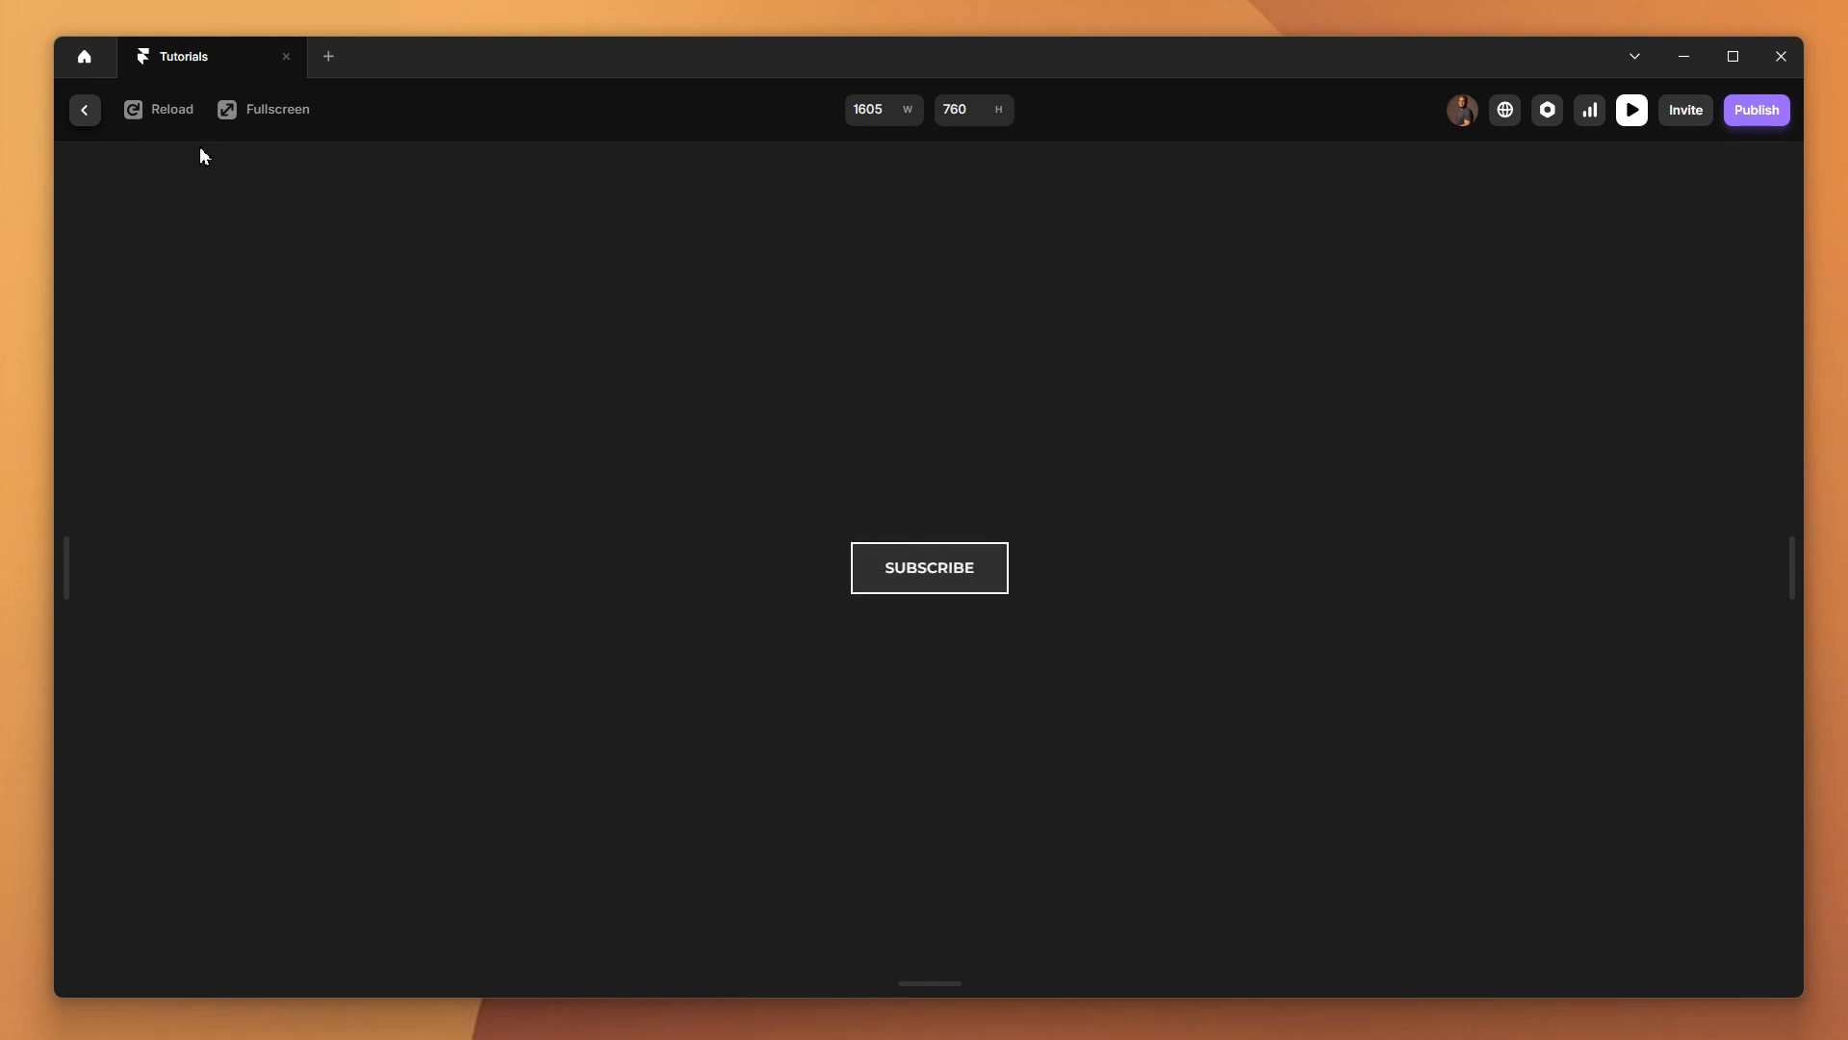
{"action": "left_click", "coordinate": [85, 111]}
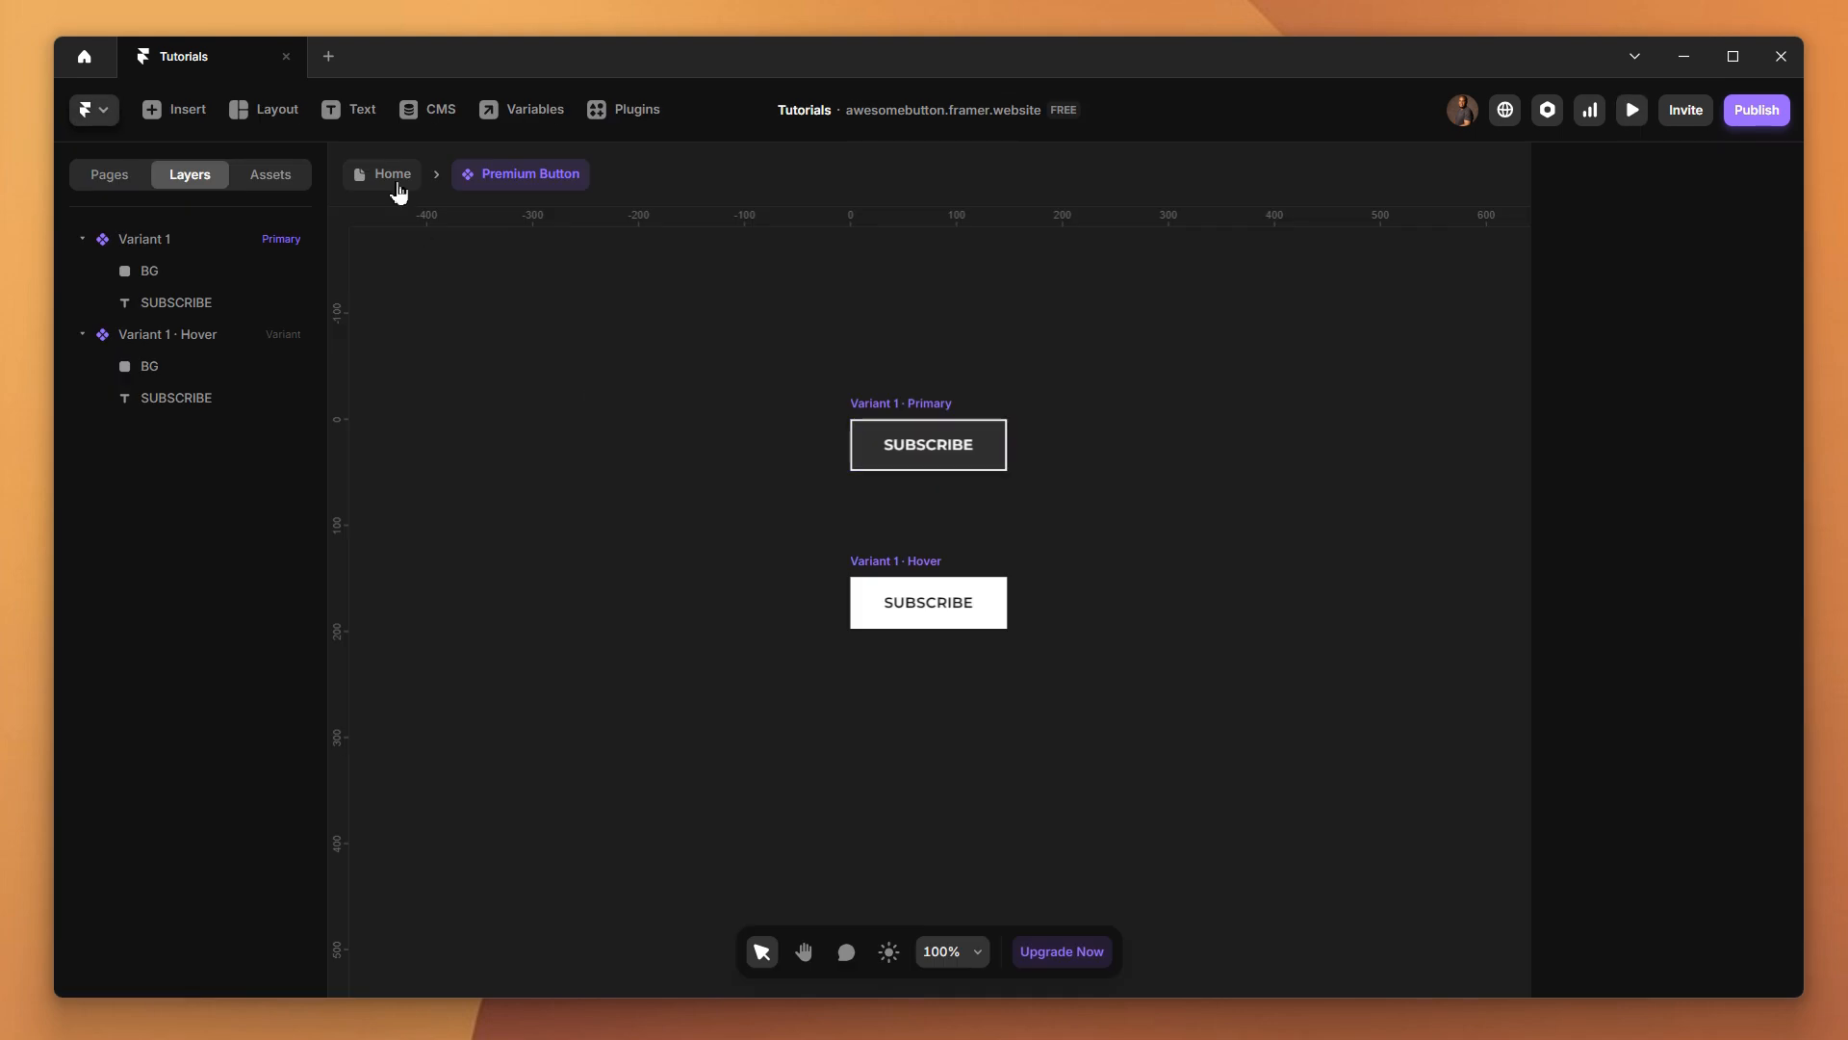
{"action": "double_click", "coordinate": [795, 280]}
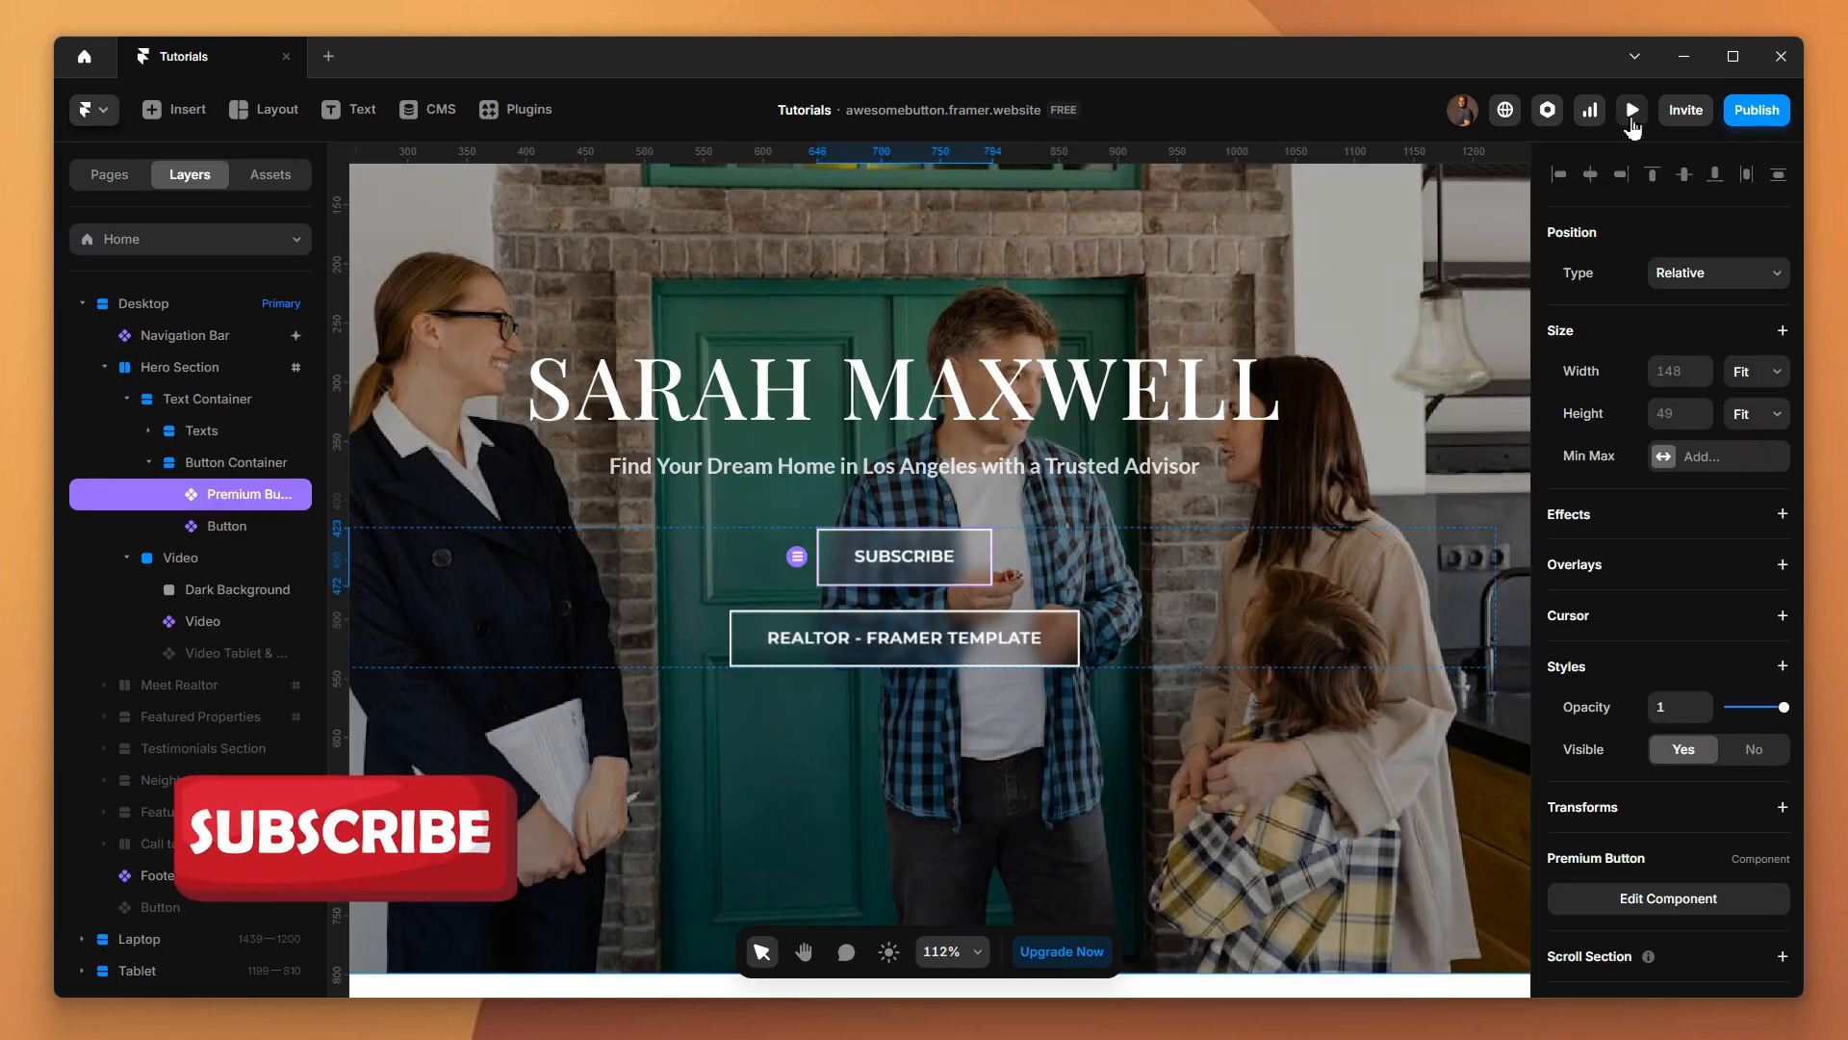
Preview the Home page and examine the hover effects of the hero buttons, footer sitemap links and social icons
{"action": "left_click", "coordinate": [1633, 113]}
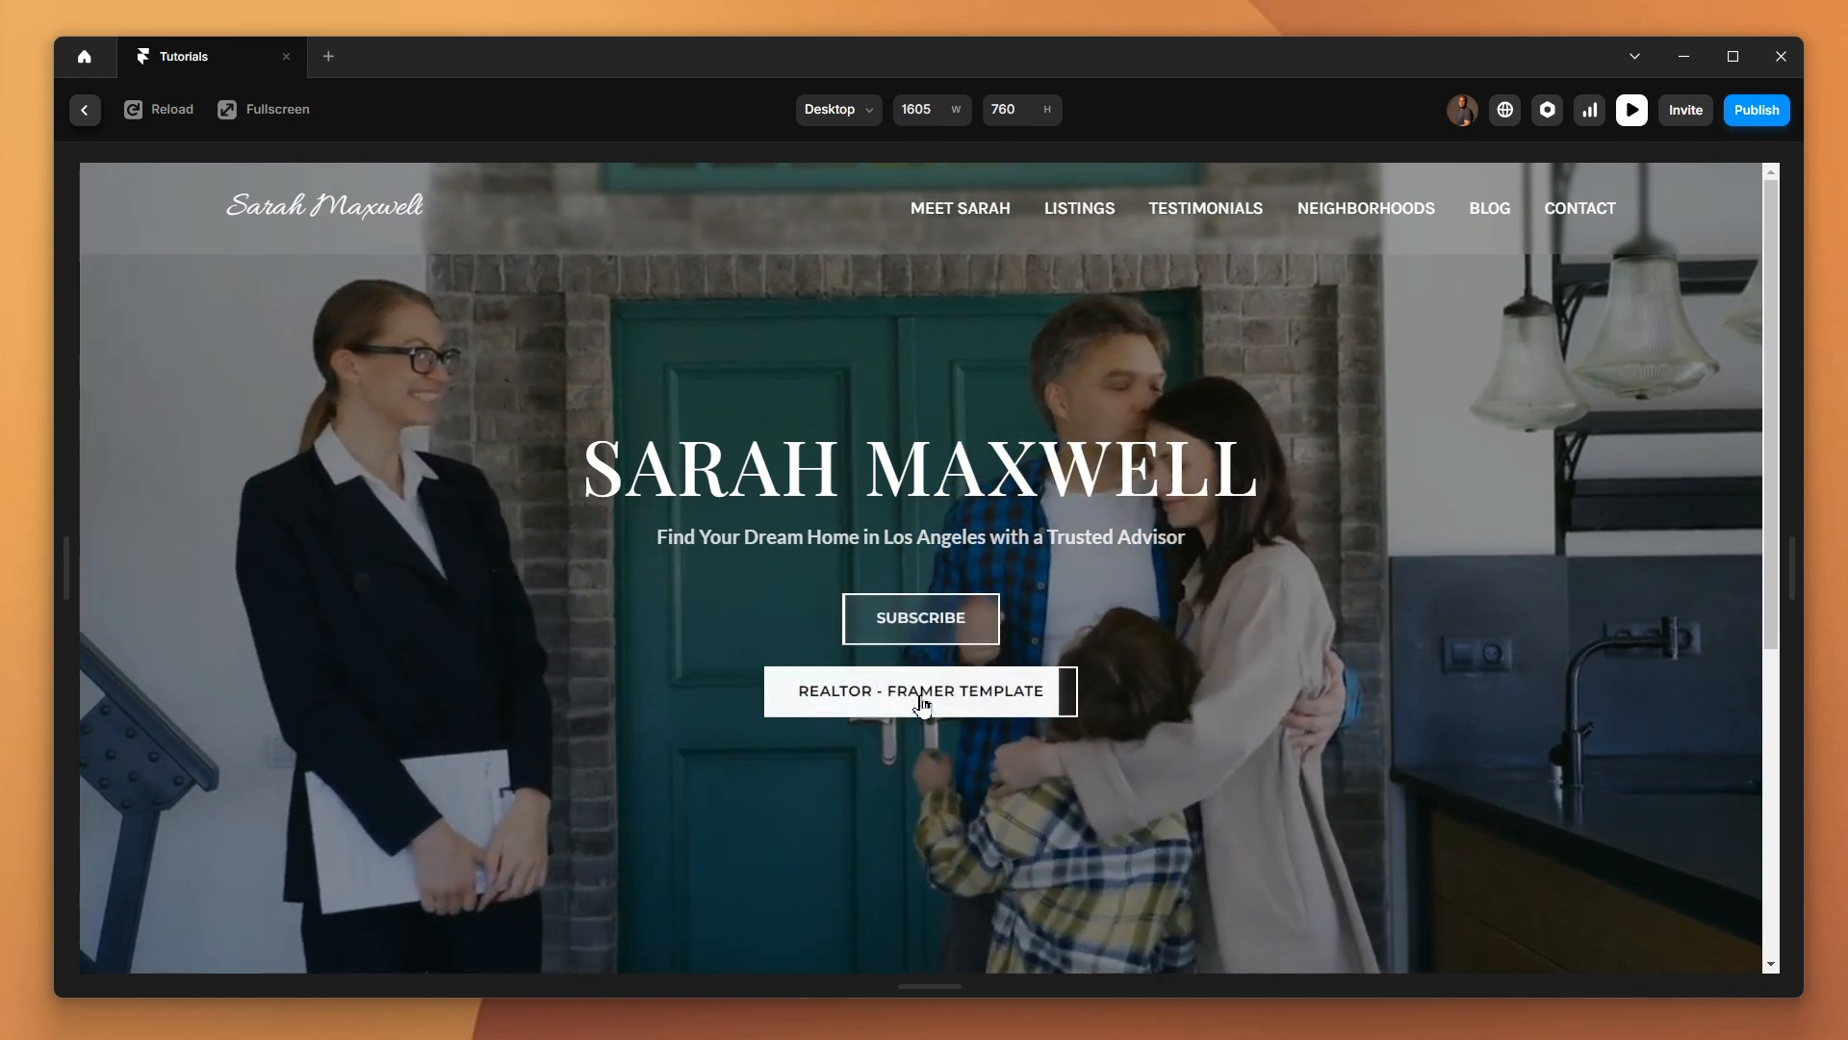
{"action": "scroll", "coordinate": [1124, 618], "scroll_direction": "down", "scroll_amount": 5}
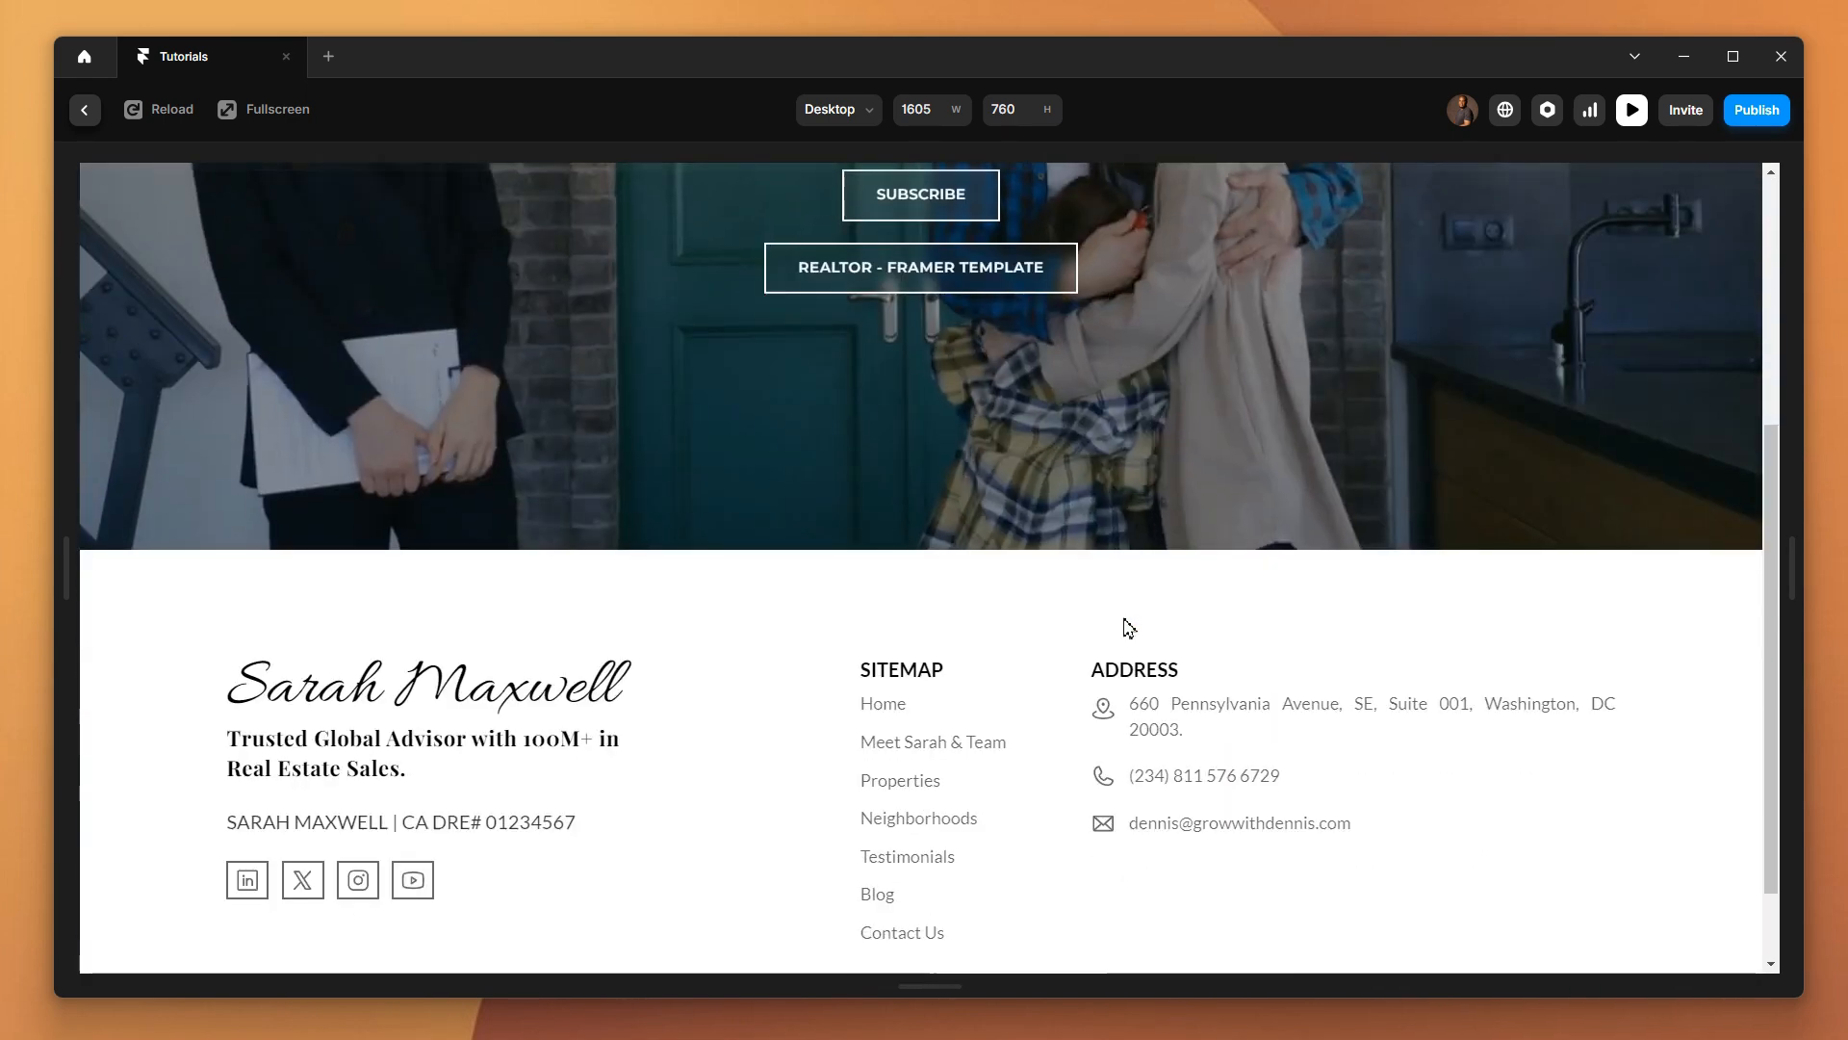
{"action": "scroll", "coordinate": [900, 678], "scroll_direction": "down", "scroll_amount": 2}
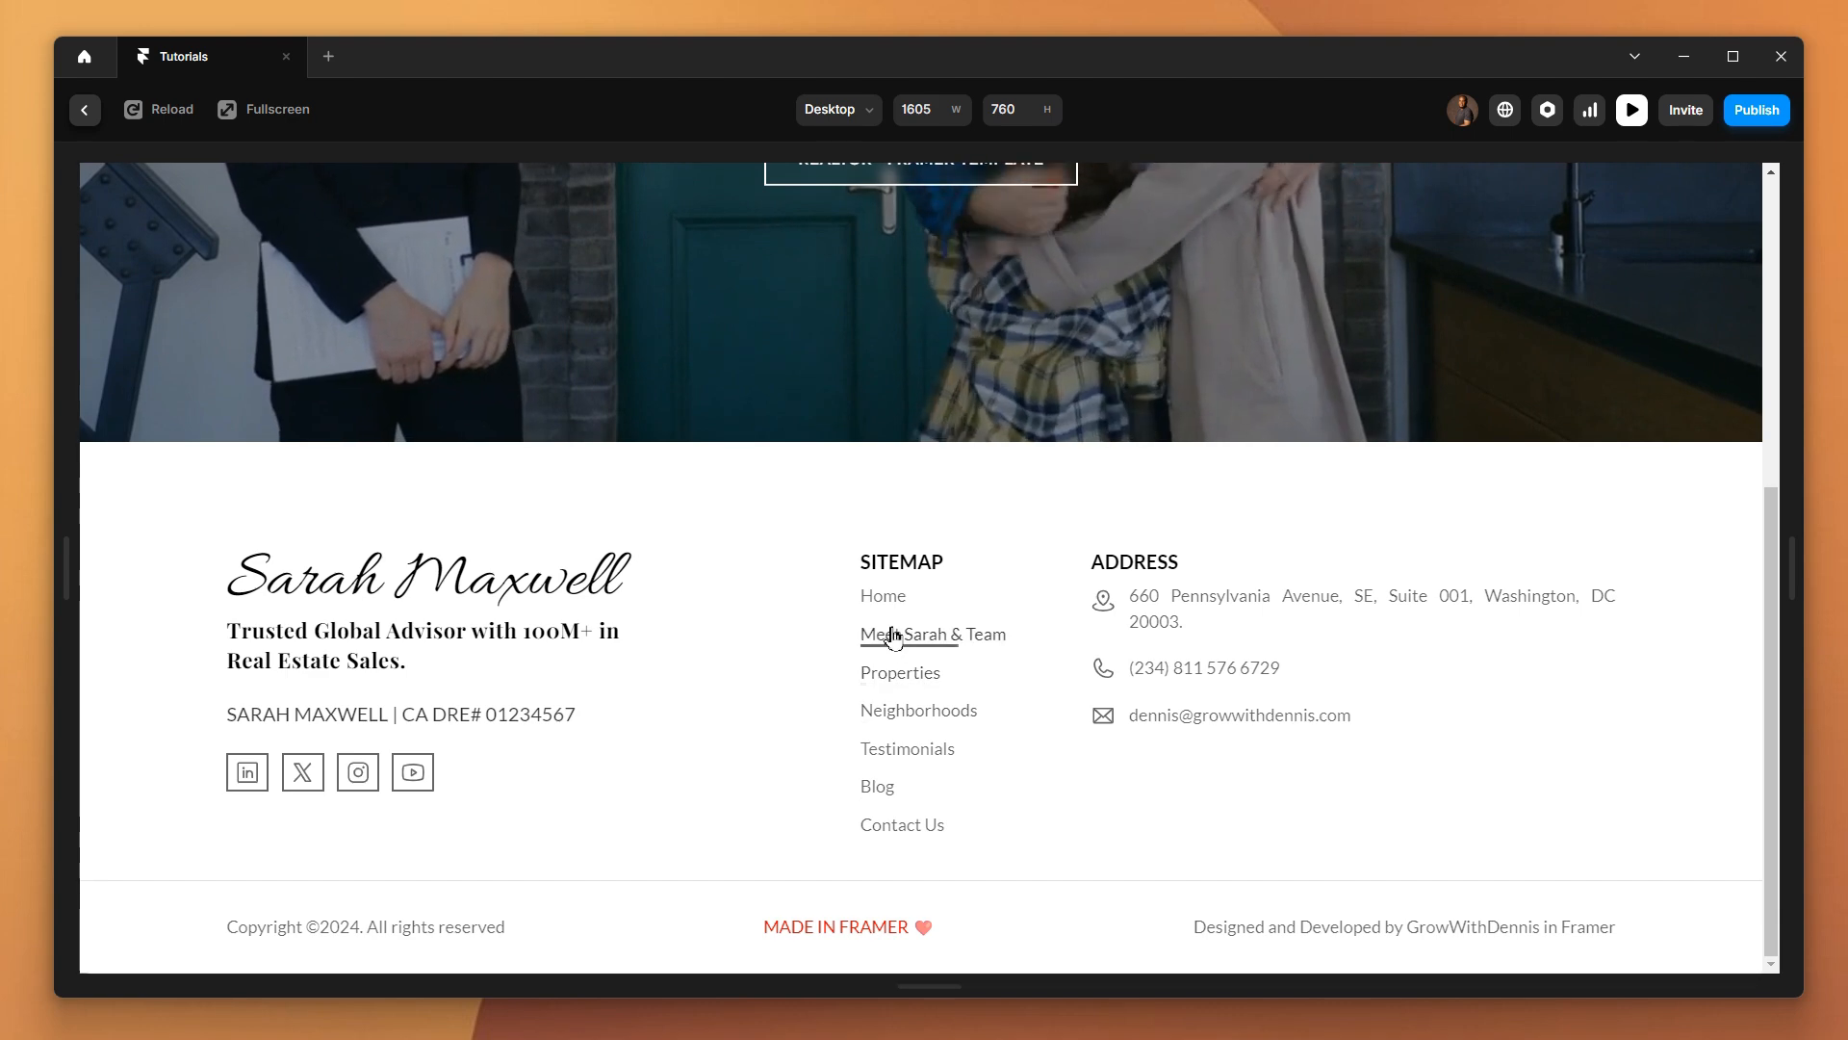
{"action": "left_click", "coordinate": [884, 601]}
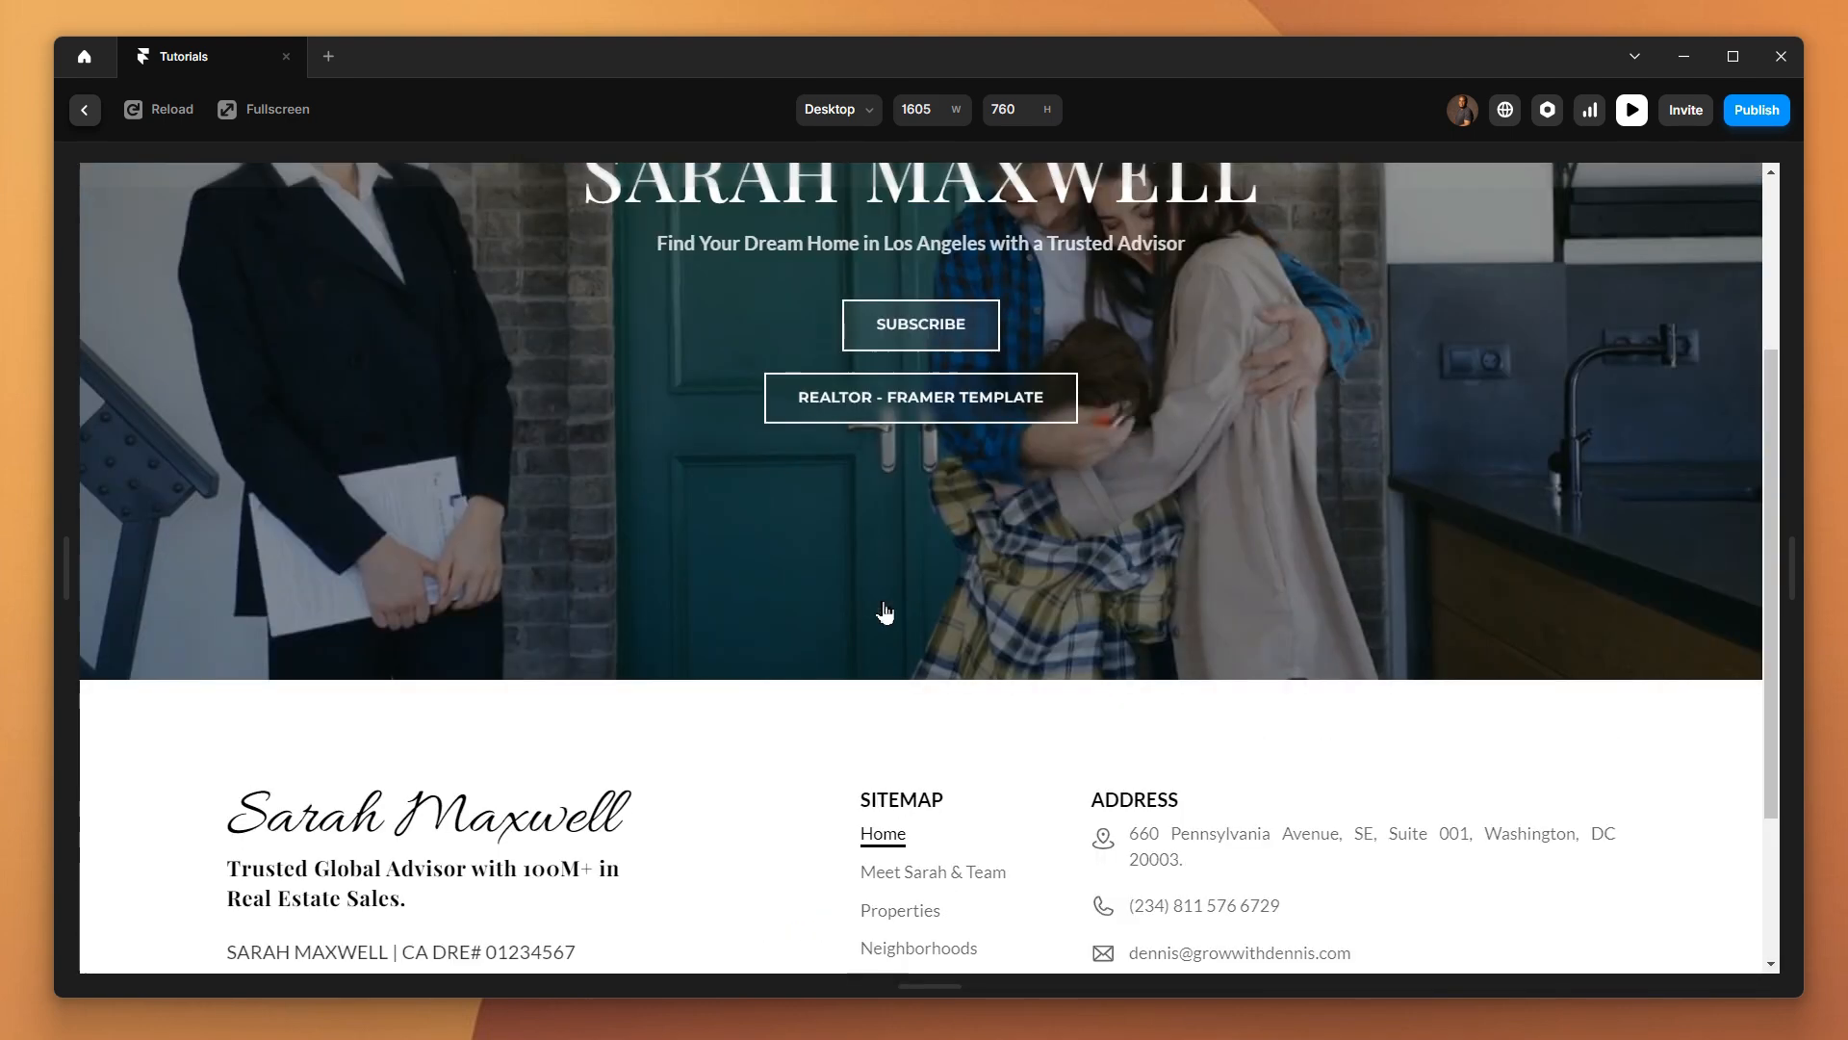
{"action": "scroll", "coordinate": [878, 631], "scroll_direction": "down", "scroll_amount": 3}
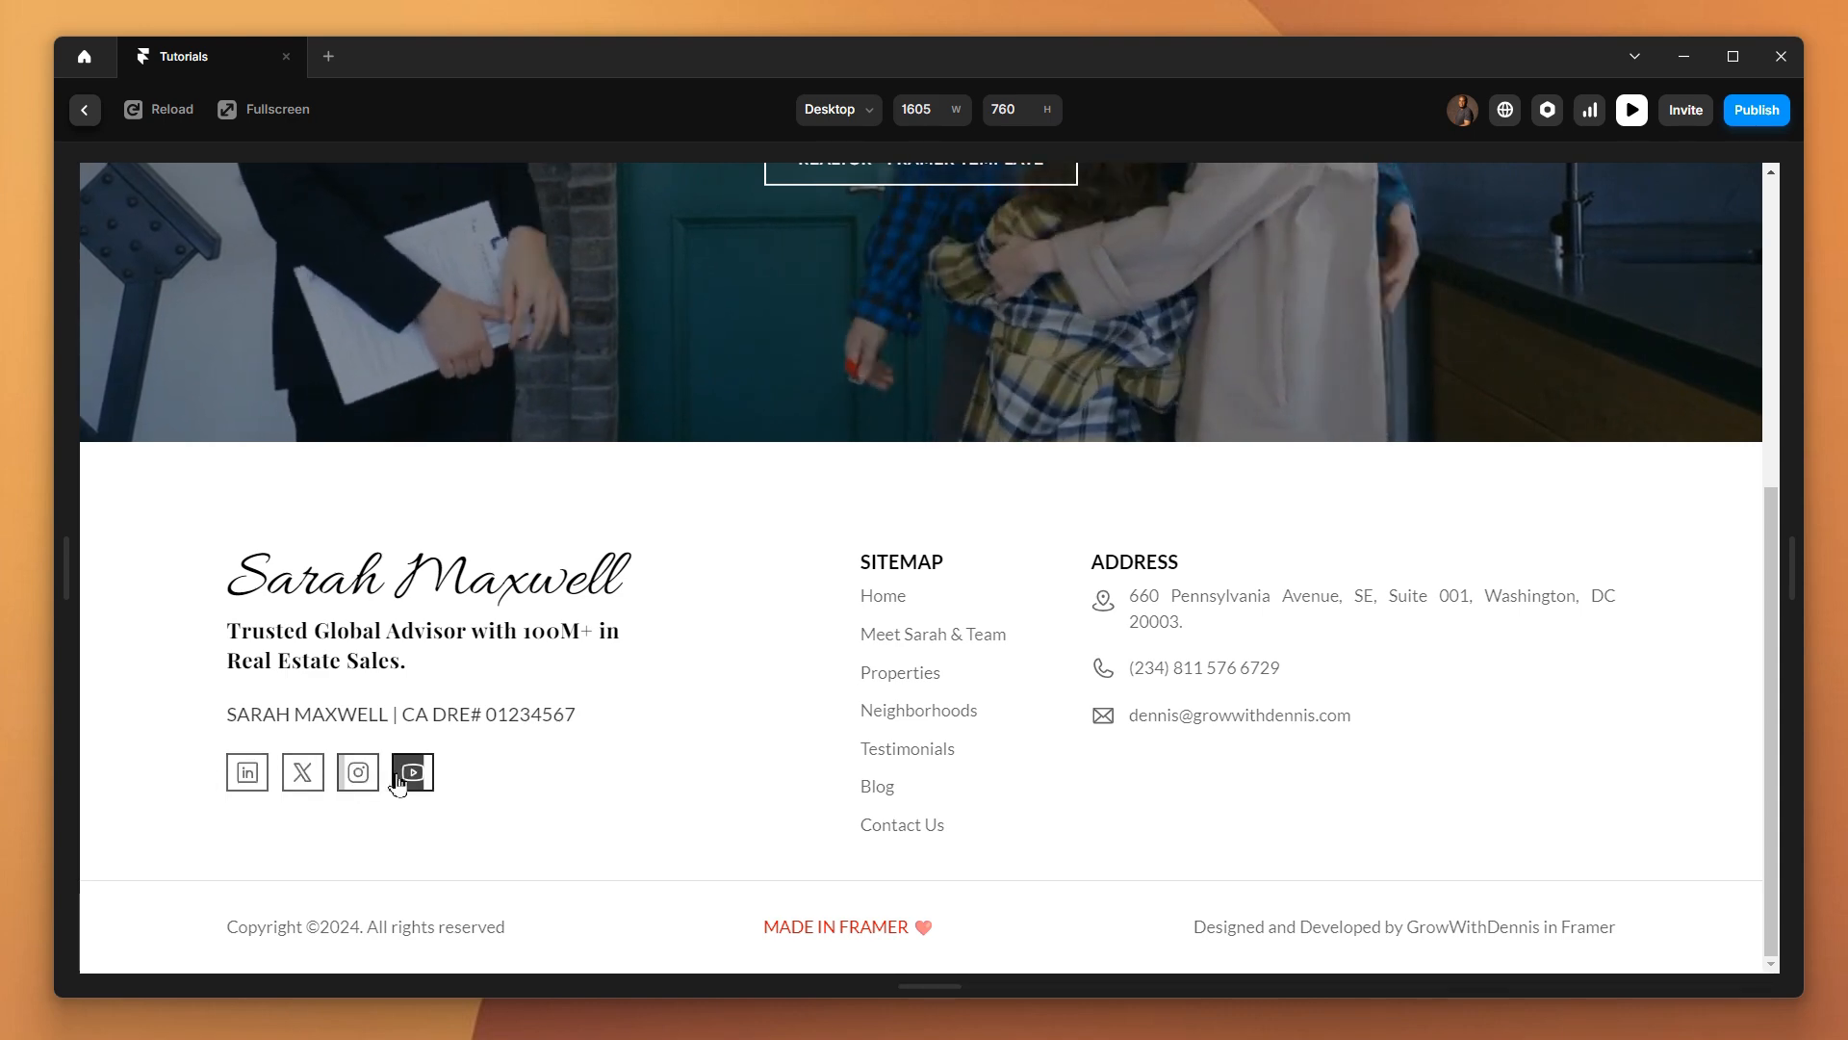
{"action": "scroll", "coordinate": [851, 763], "scroll_direction": "up", "scroll_amount": 7}
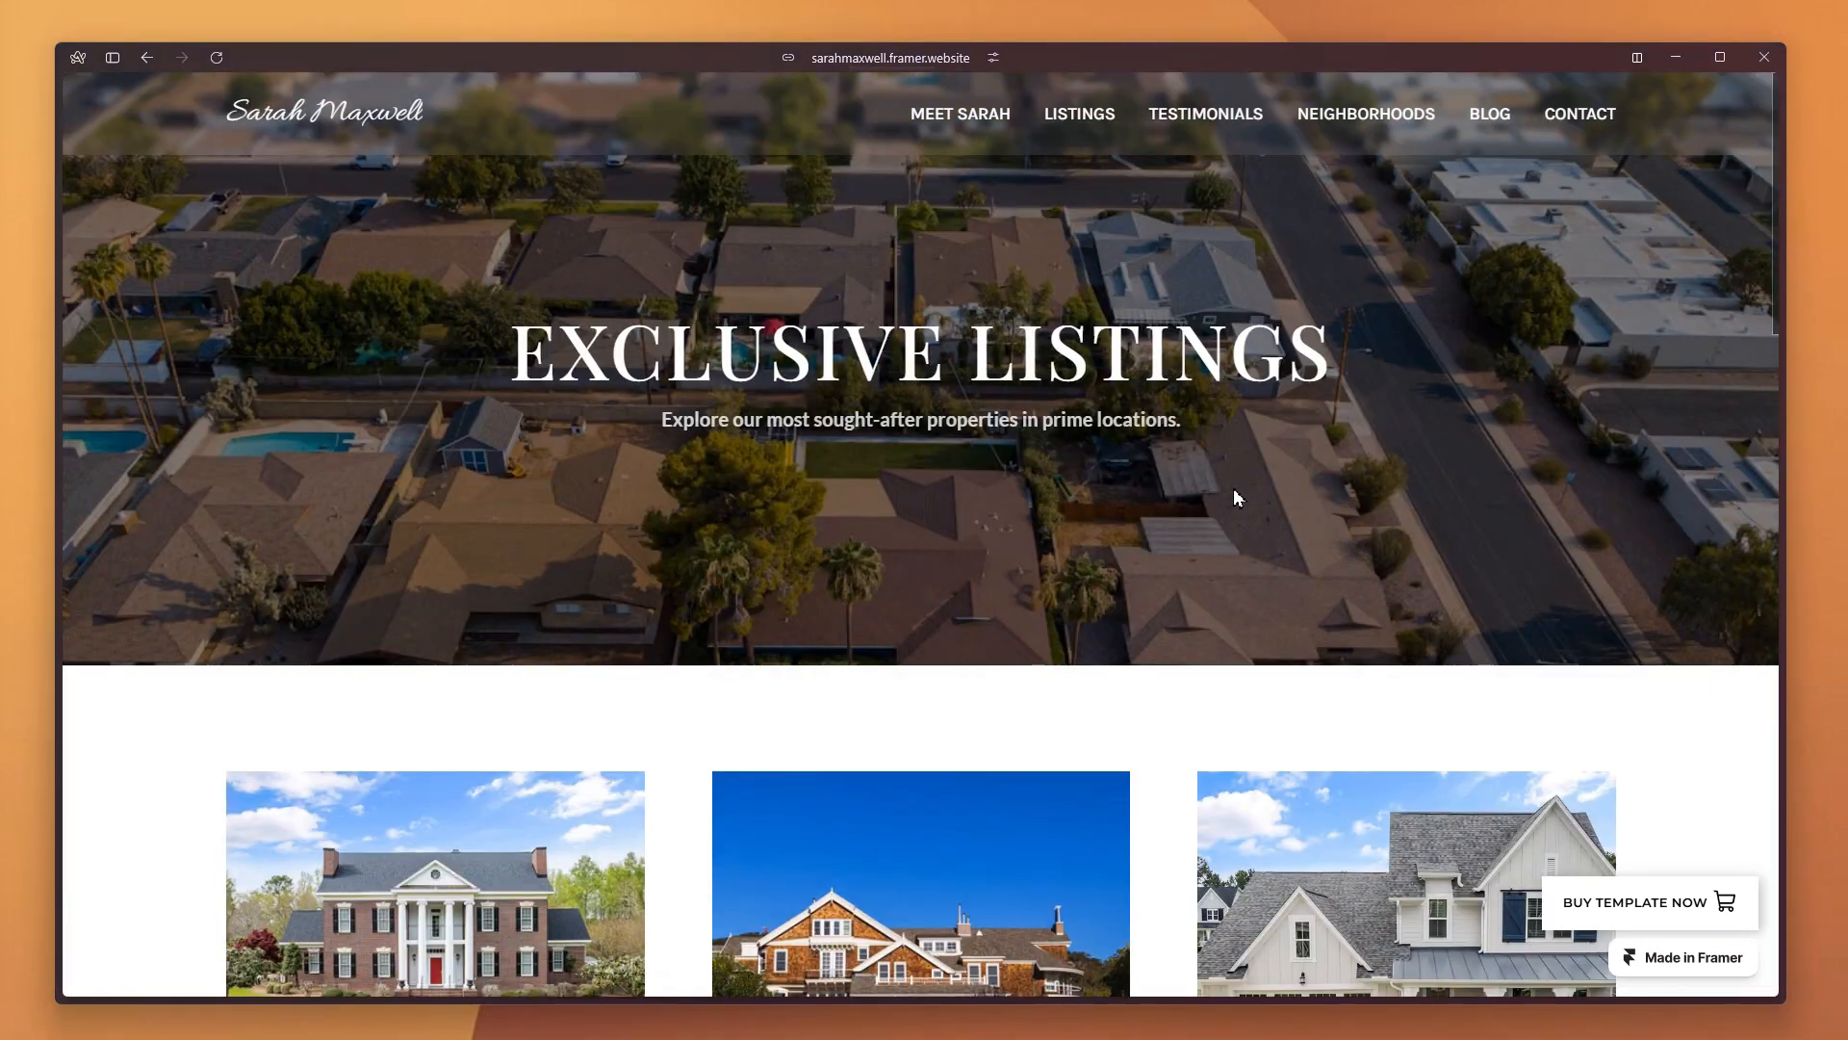
Switch to the published realtor template site in the browser, load more property listings and view one property
{"action": "scroll", "coordinate": [1237, 498], "scroll_direction": "down", "scroll_amount": 10}
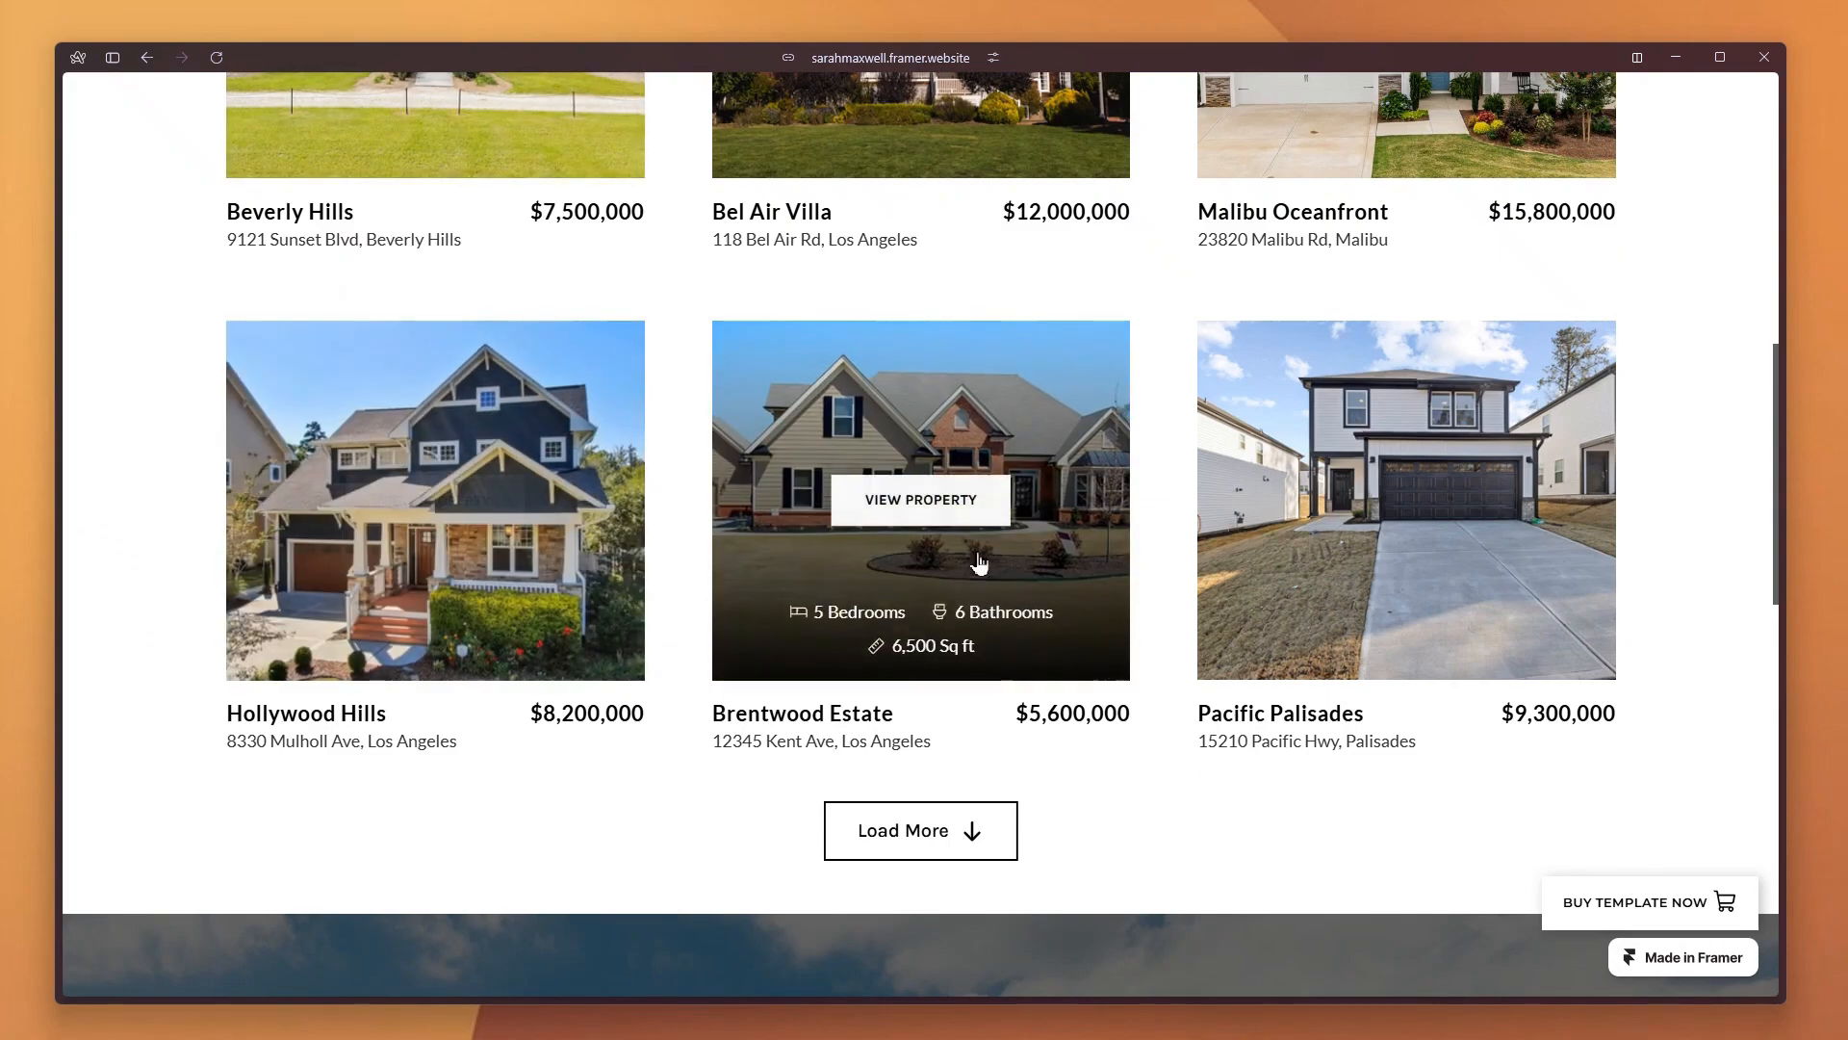
{"action": "left_click", "coordinate": [895, 839]}
{"action": "scroll", "coordinate": [843, 851], "scroll_direction": "down", "scroll_amount": 2}
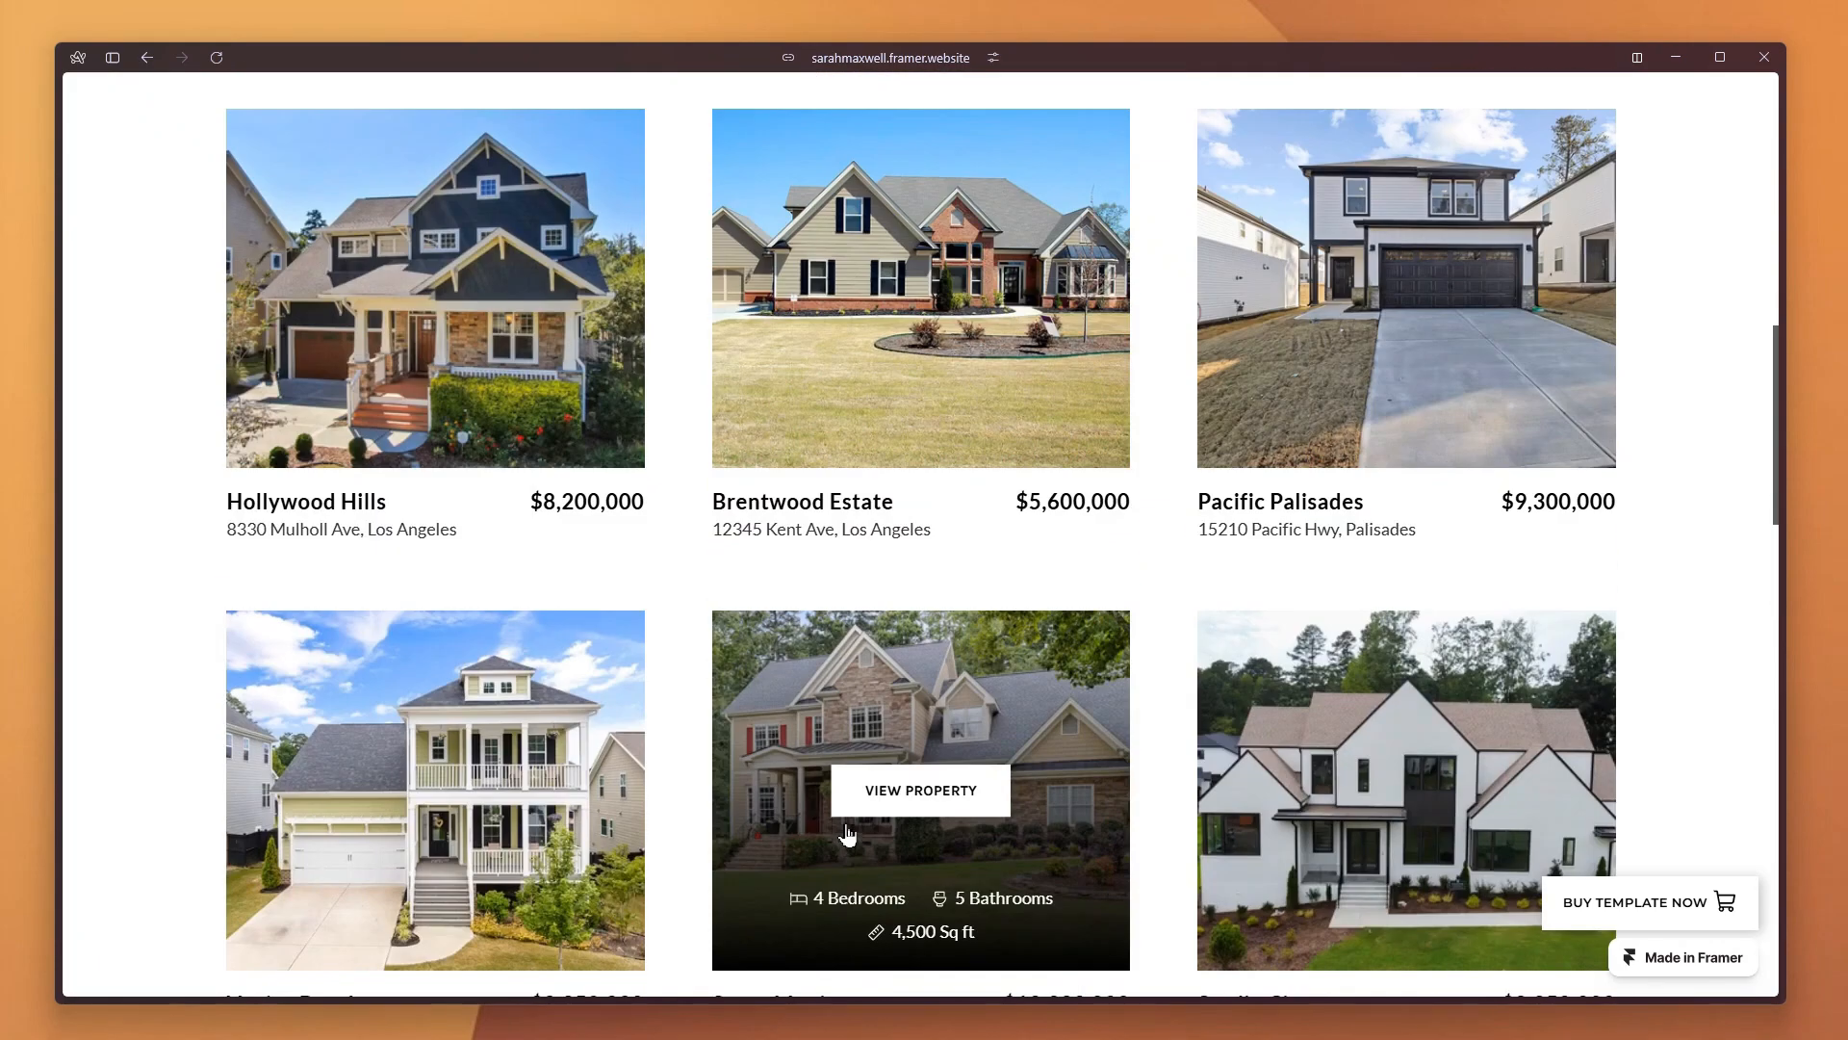
{"action": "left_click", "coordinate": [924, 785]}
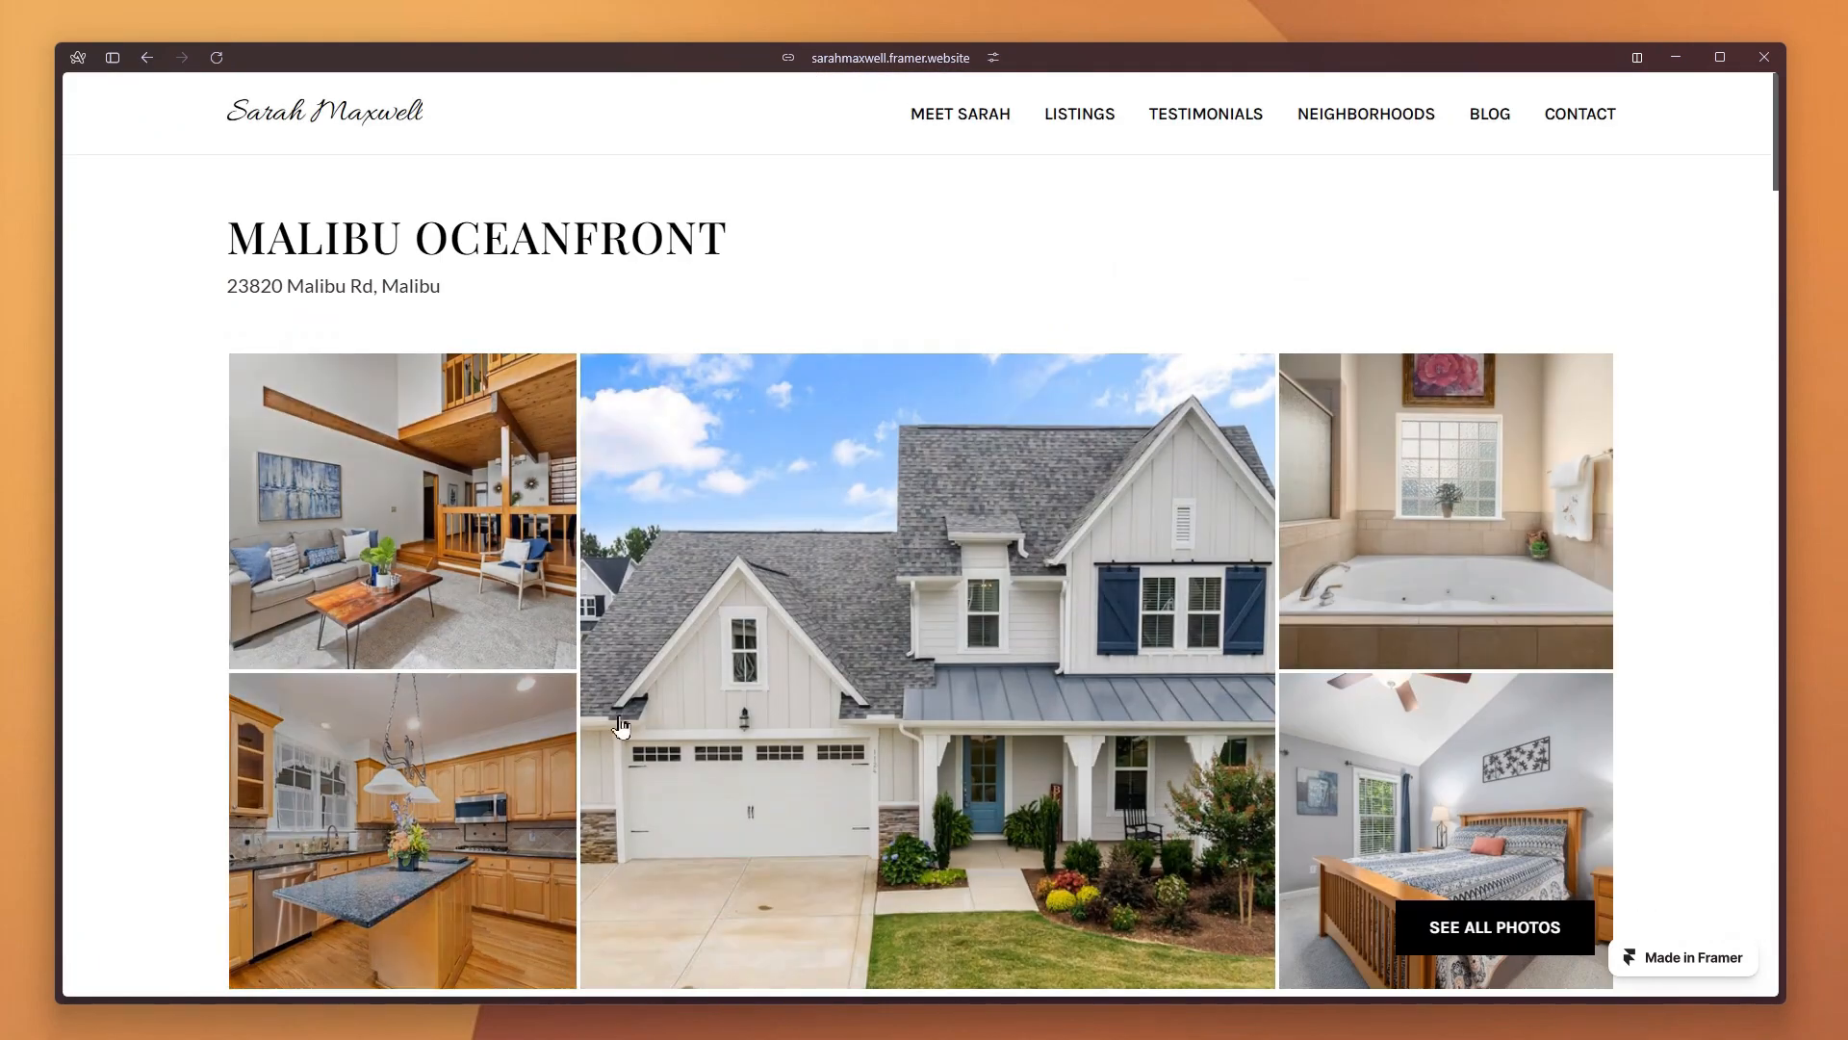
Open the Malibu Oceanfront photo gallery and page forward through its pictures
{"action": "left_click", "coordinate": [982, 648]}
{"action": "left_click", "coordinate": [1450, 536]}
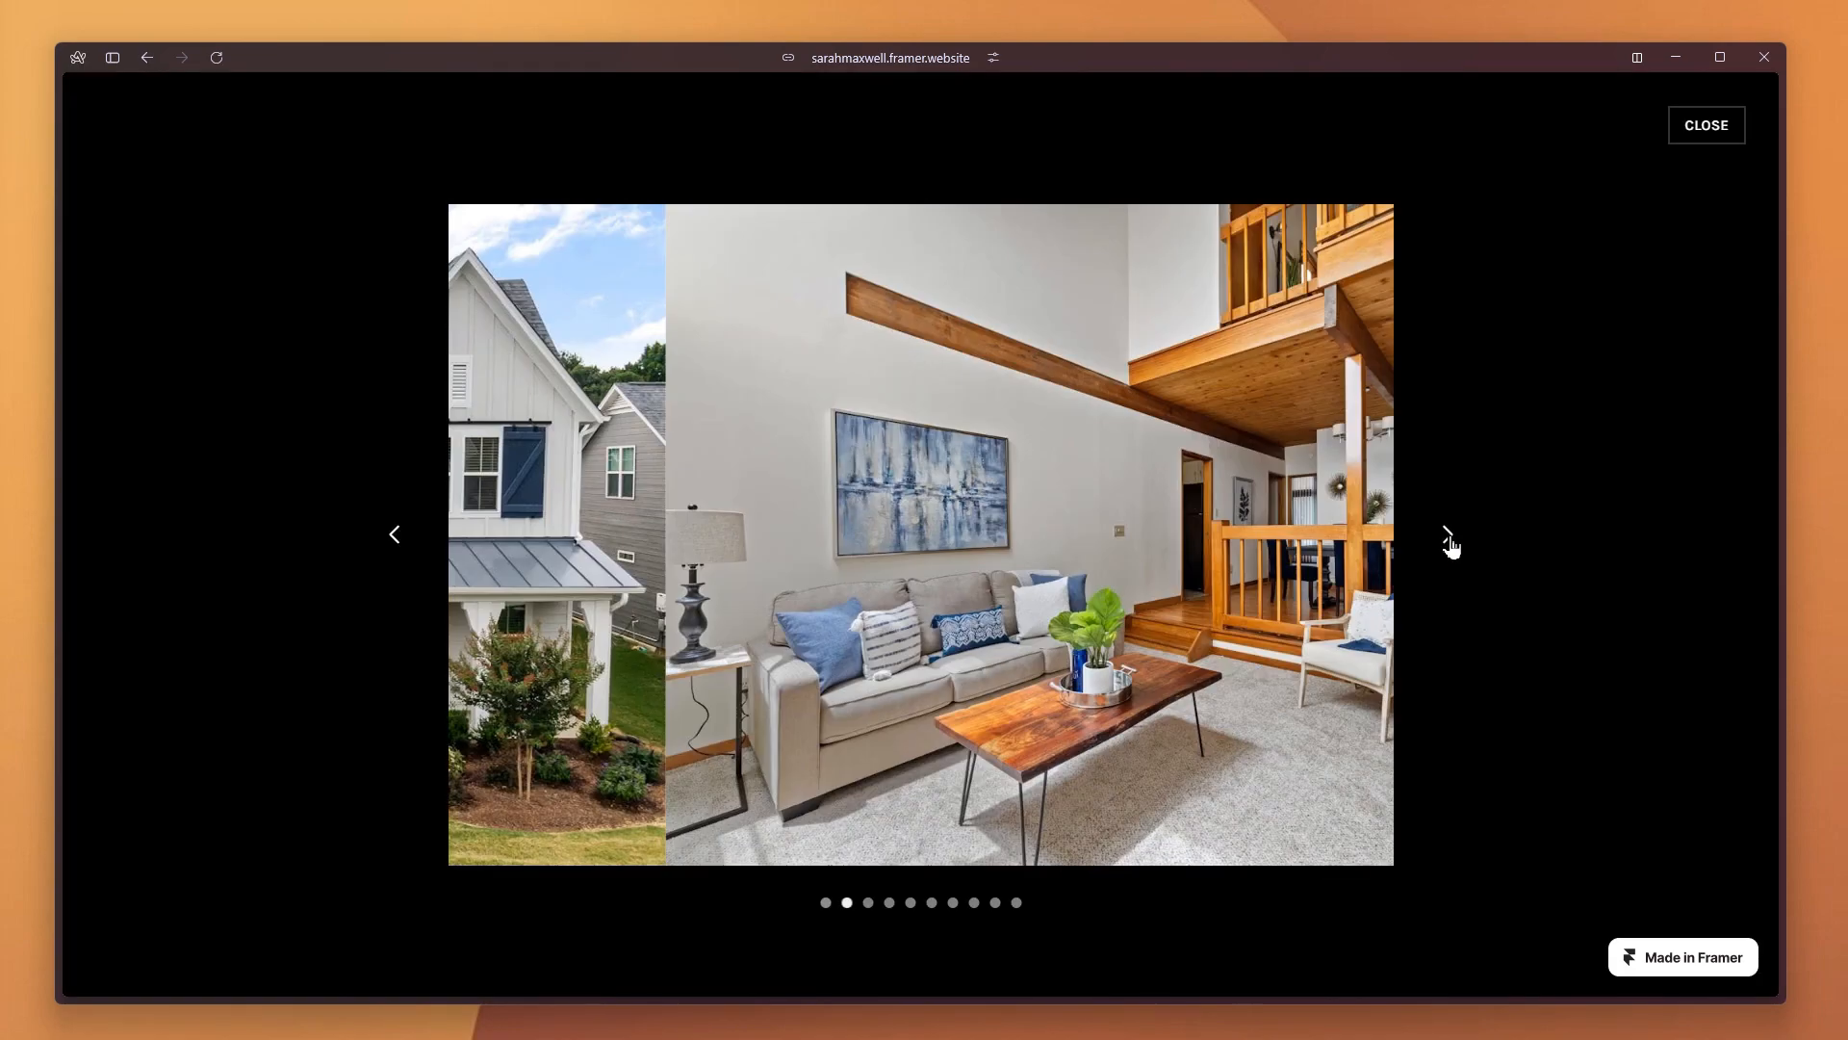
{"action": "left_click", "coordinate": [1450, 536]}
{"action": "left_click", "coordinate": [1450, 536]}
{"action": "left_click", "coordinate": [1450, 541]}
{"action": "left_click", "coordinate": [1451, 542]}
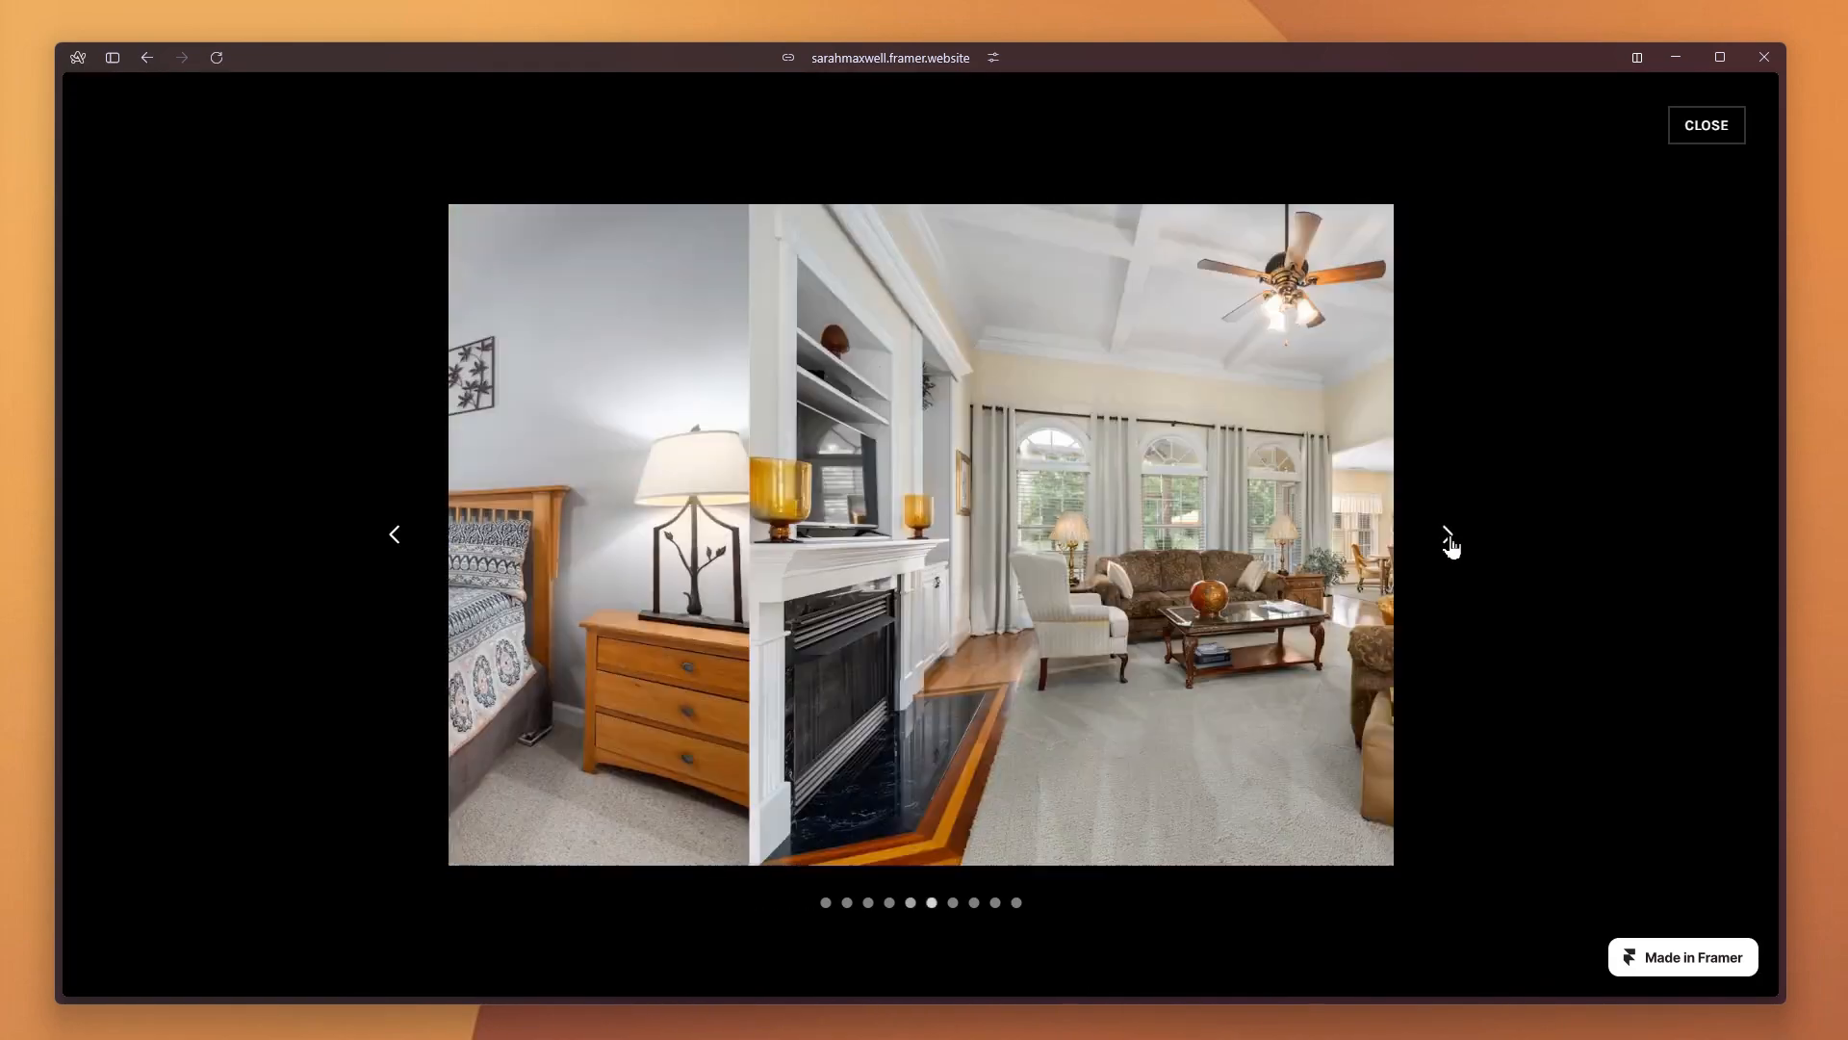
{"action": "left_click", "coordinate": [1450, 542]}
{"action": "left_click", "coordinate": [1451, 542]}
{"action": "left_click", "coordinate": [1451, 542]}
{"action": "left_click", "coordinate": [1451, 542]}
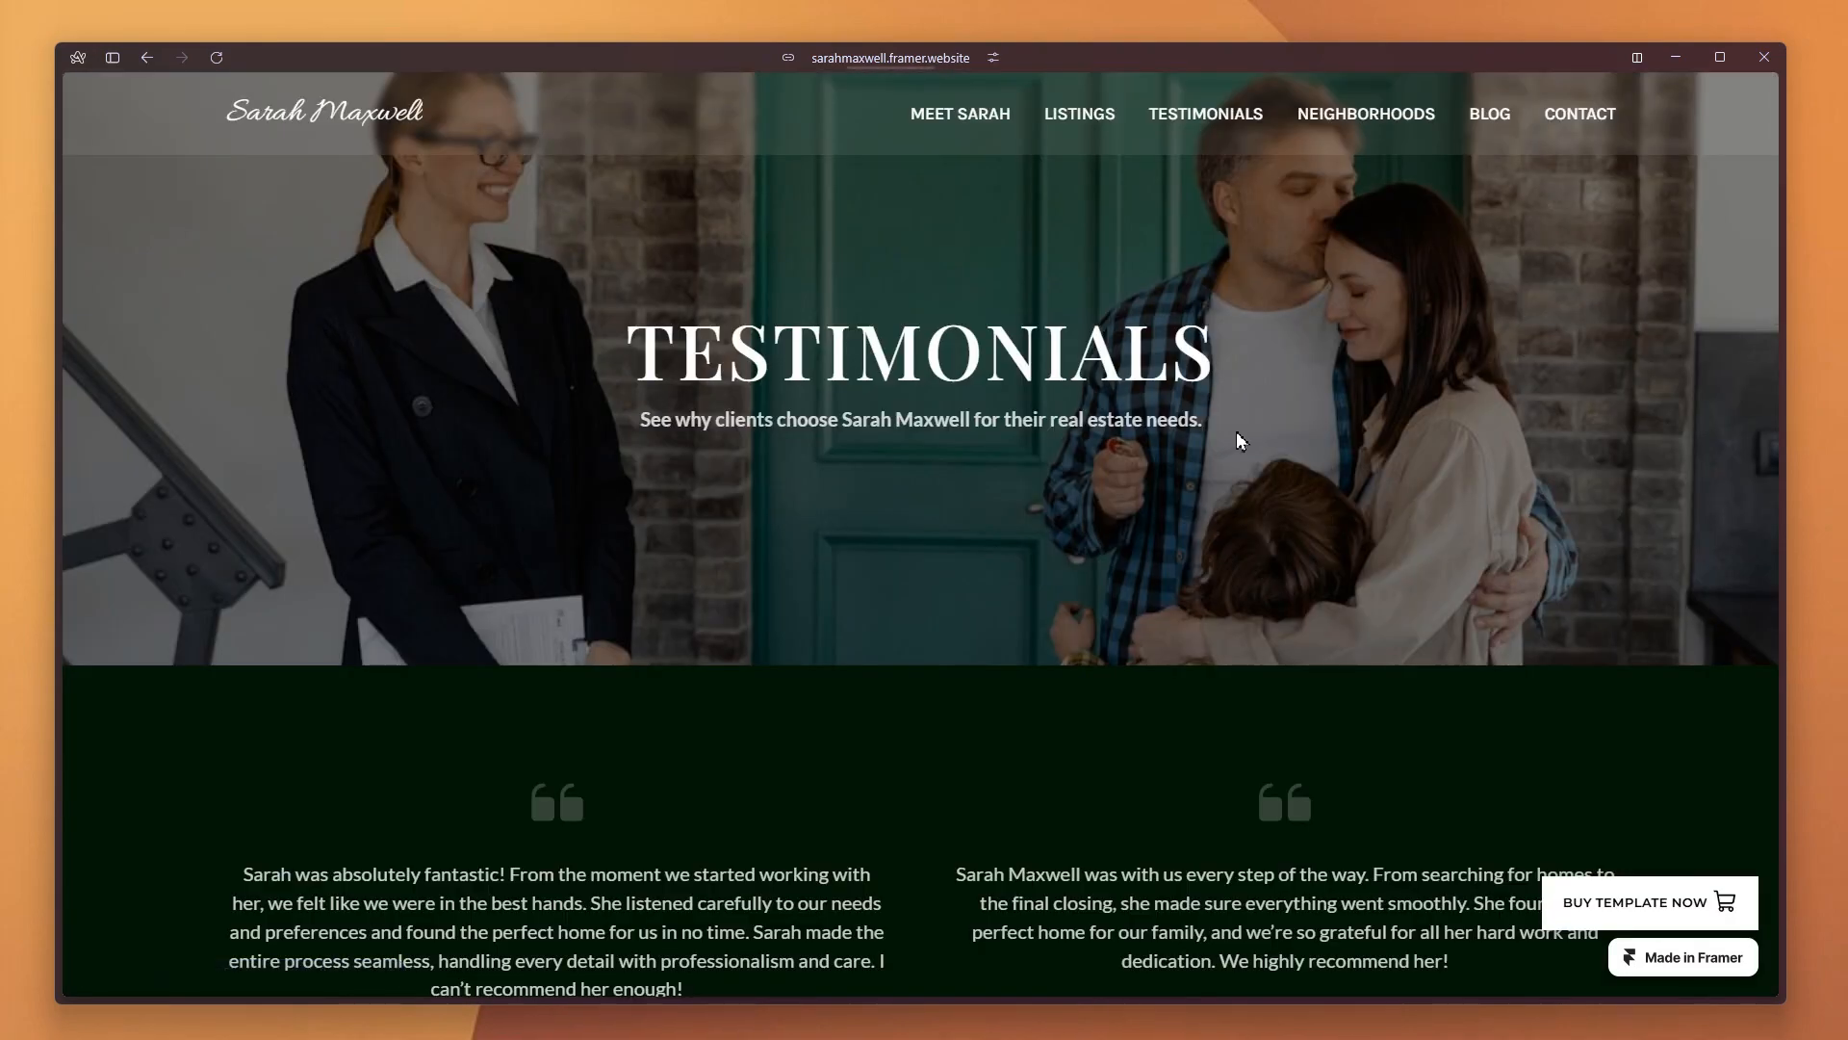
Examine the client testimonials and the community cards with their hover effects on the Neighborhood page
{"action": "scroll", "coordinate": [1236, 431], "scroll_direction": "down", "scroll_amount": 12}
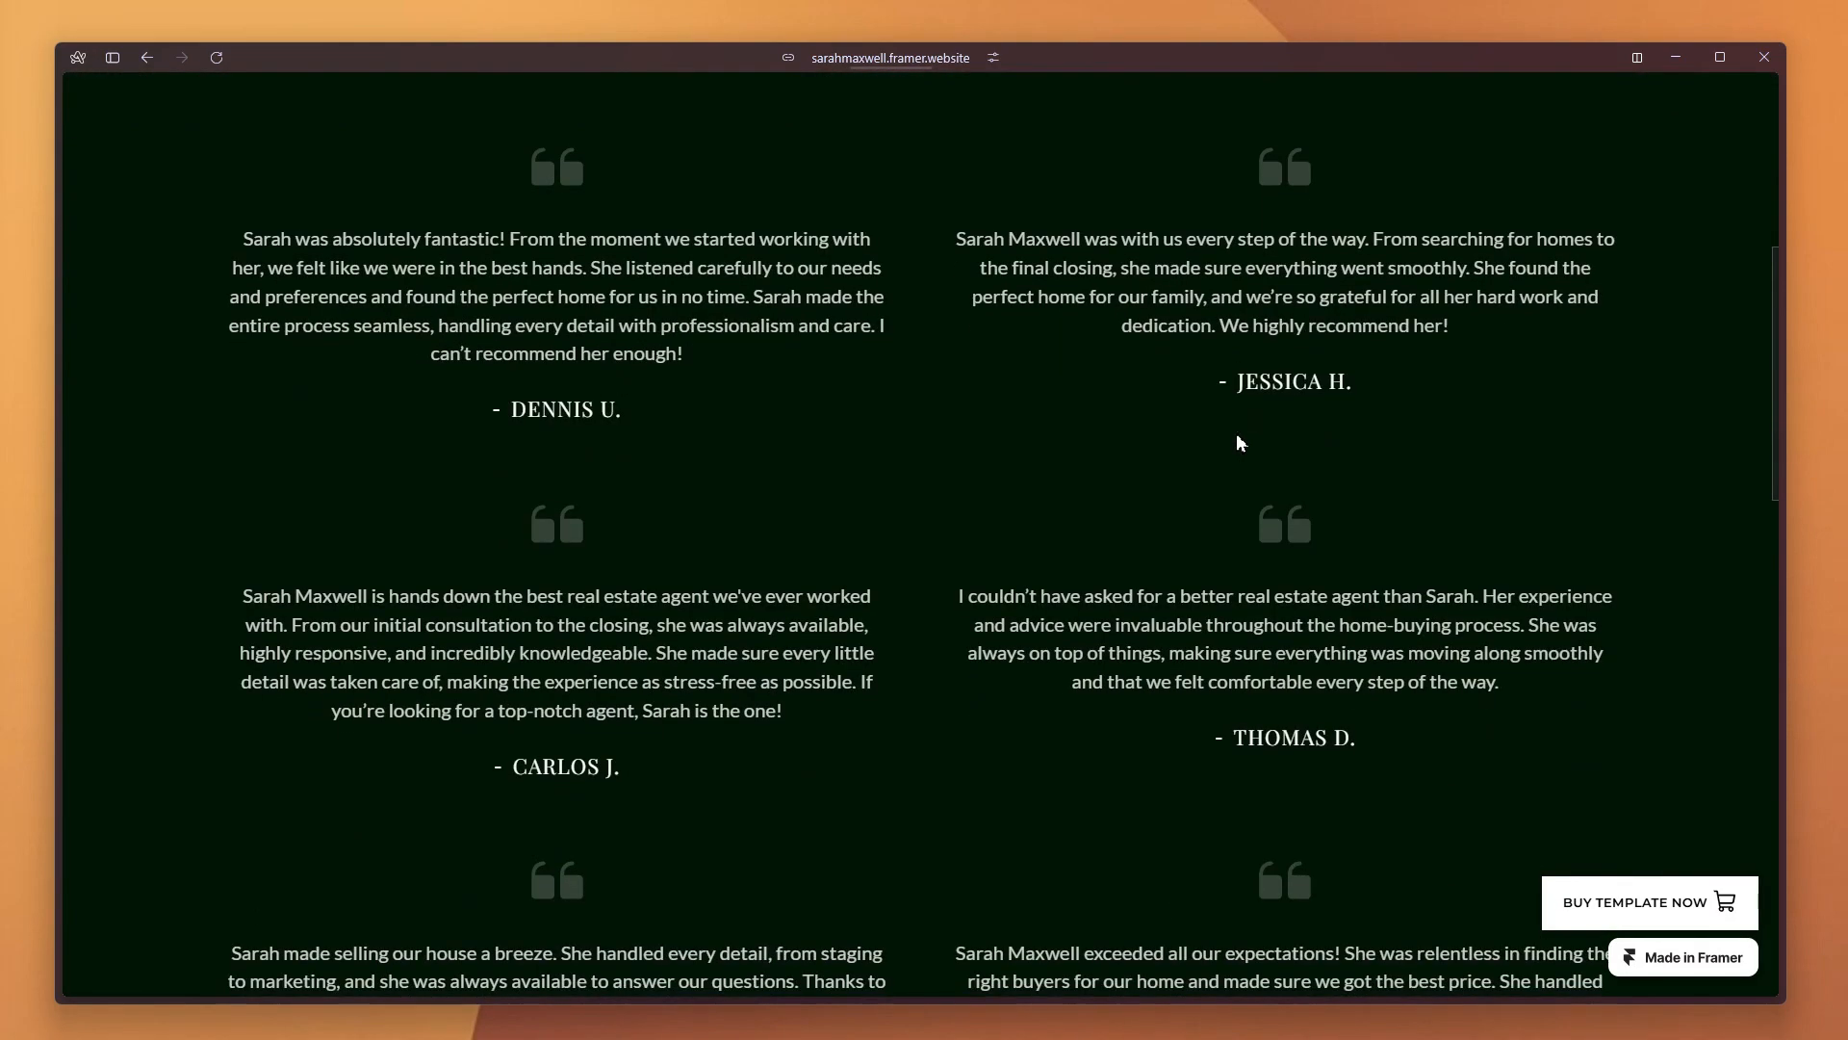
{"action": "left_click", "coordinate": [914, 636]}
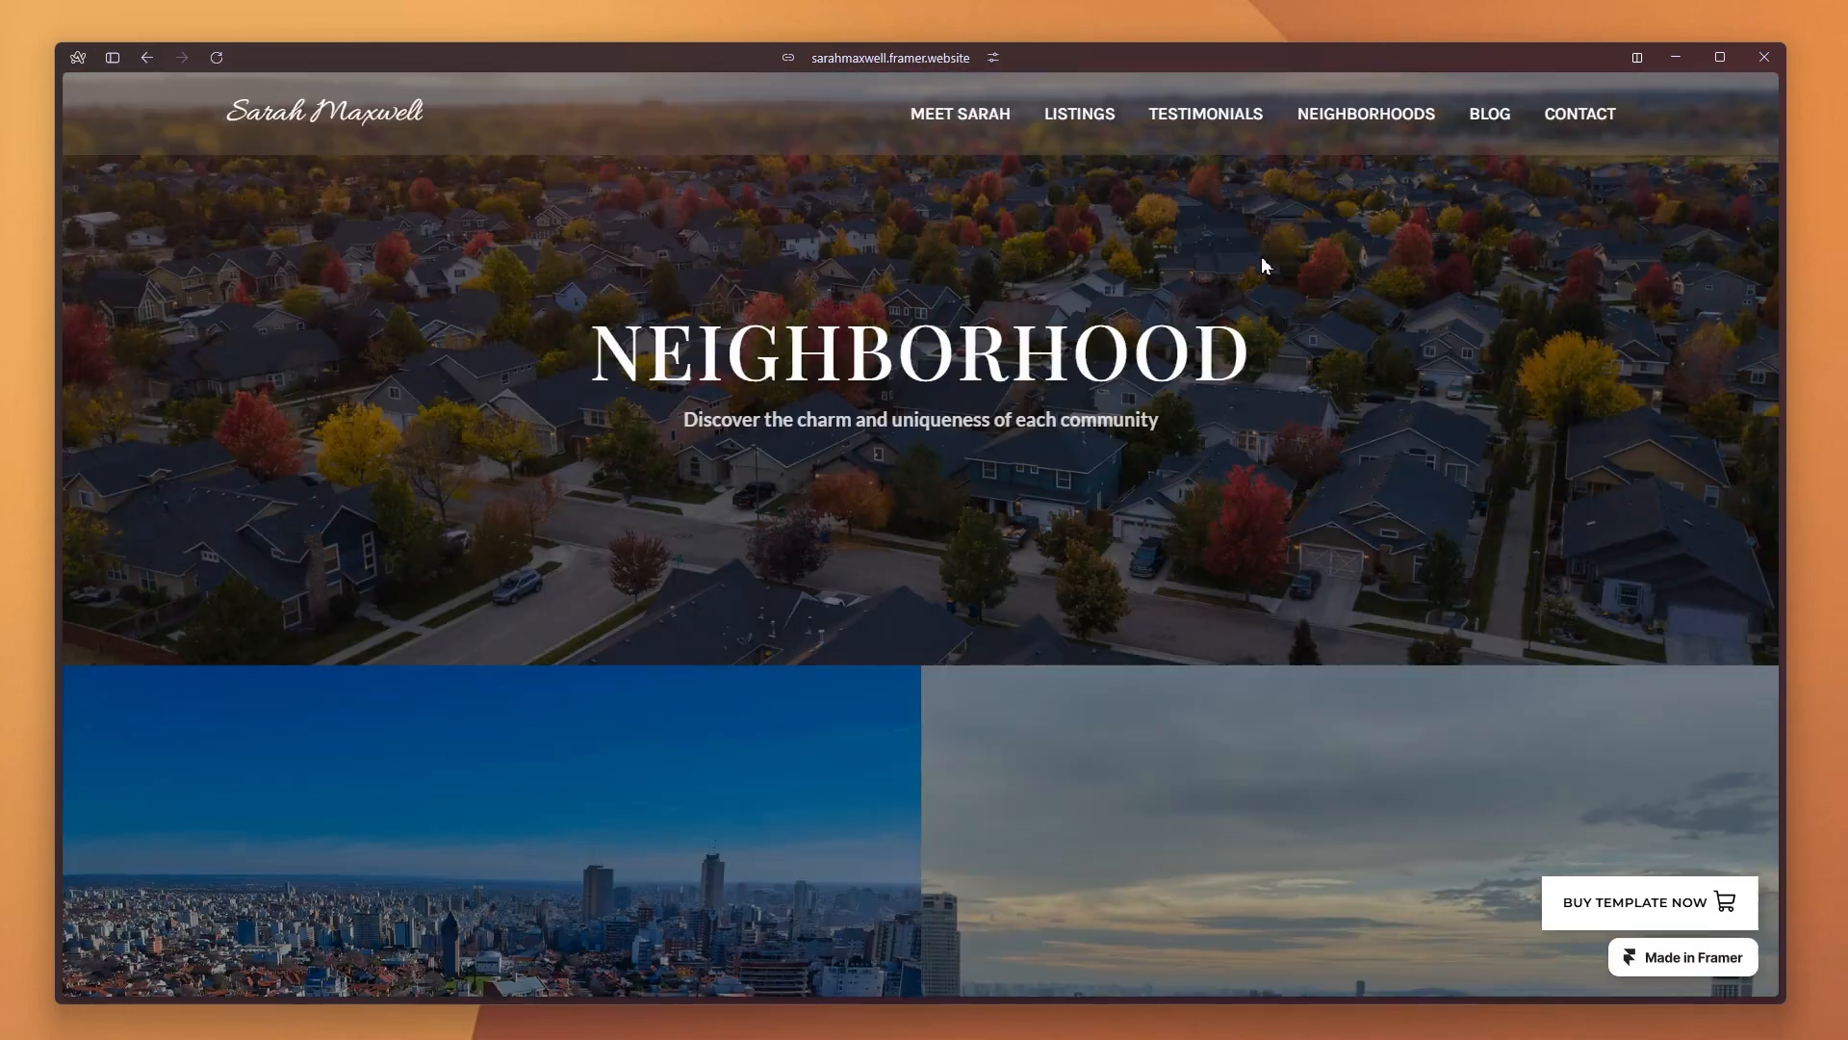
{"action": "scroll", "coordinate": [1259, 269], "scroll_direction": "down", "scroll_amount": 5}
{"action": "scroll", "coordinate": [767, 470], "scroll_direction": "down", "scroll_amount": 8}
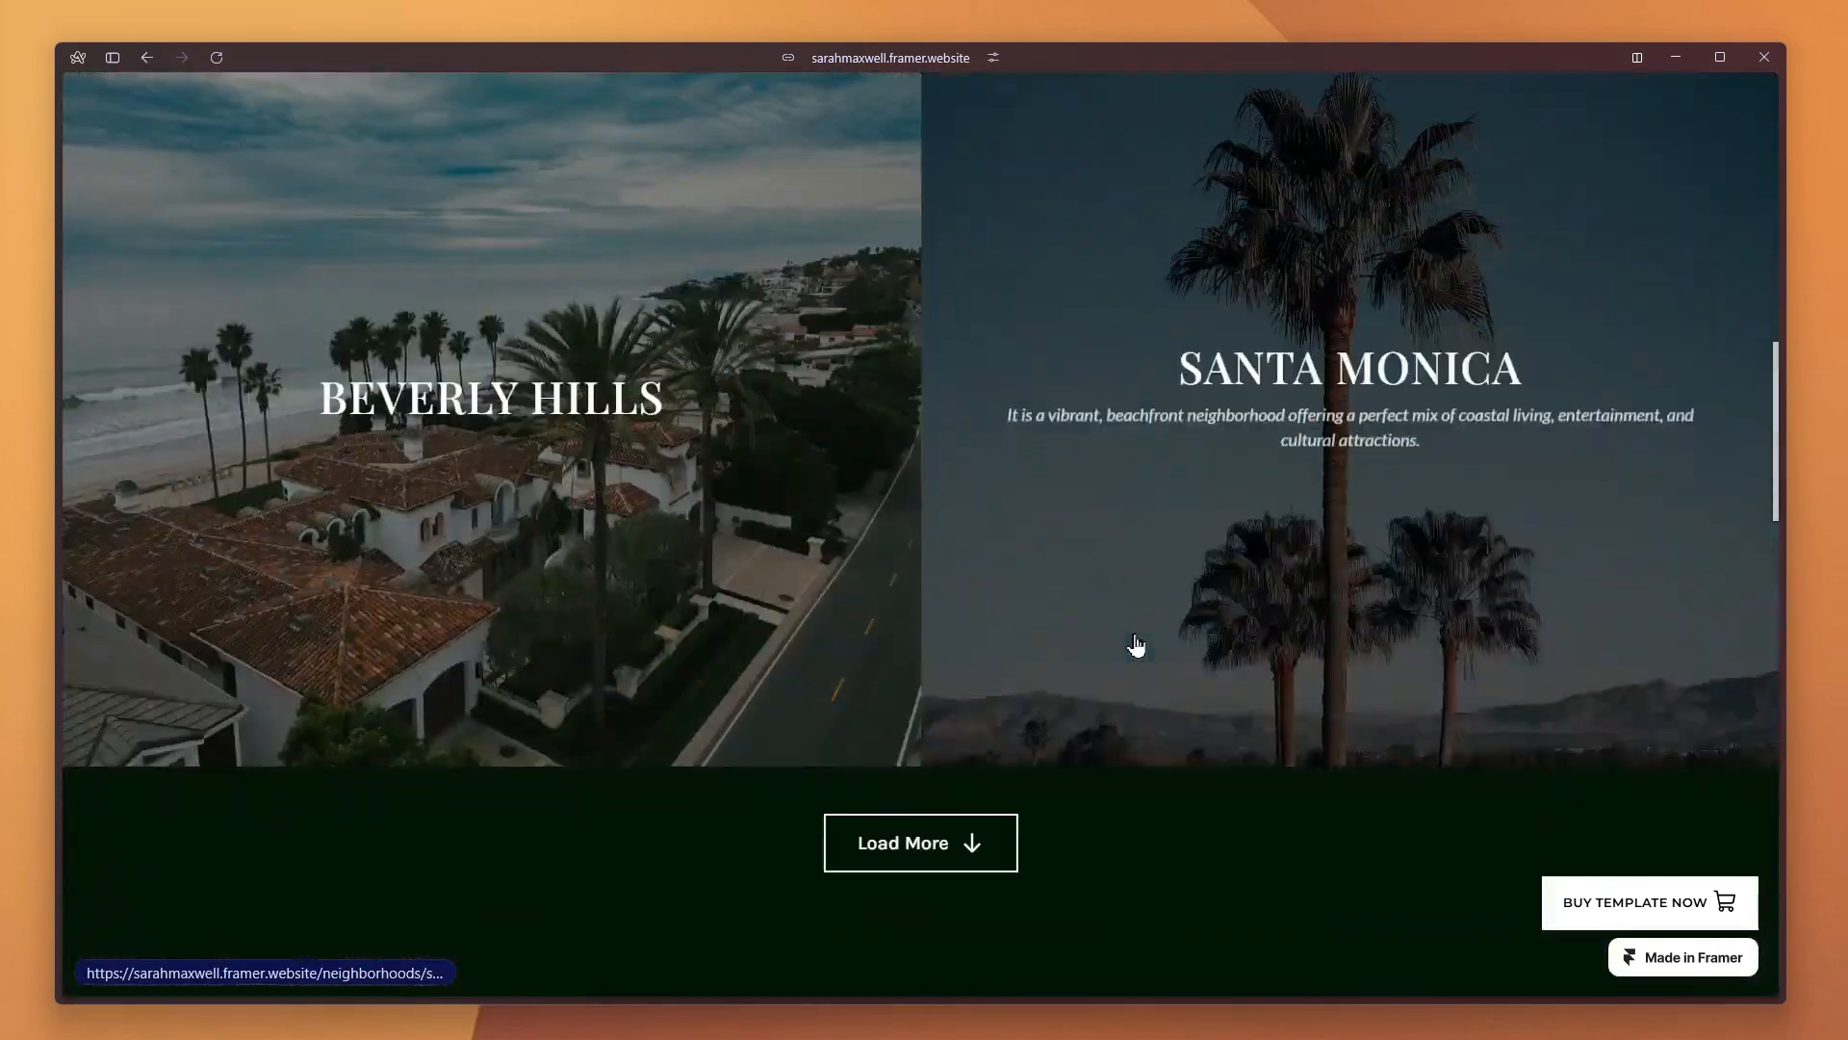
{"action": "scroll", "coordinate": [1135, 645], "scroll_direction": "down", "scroll_amount": 2}
{"action": "left_click", "coordinate": [956, 734]}
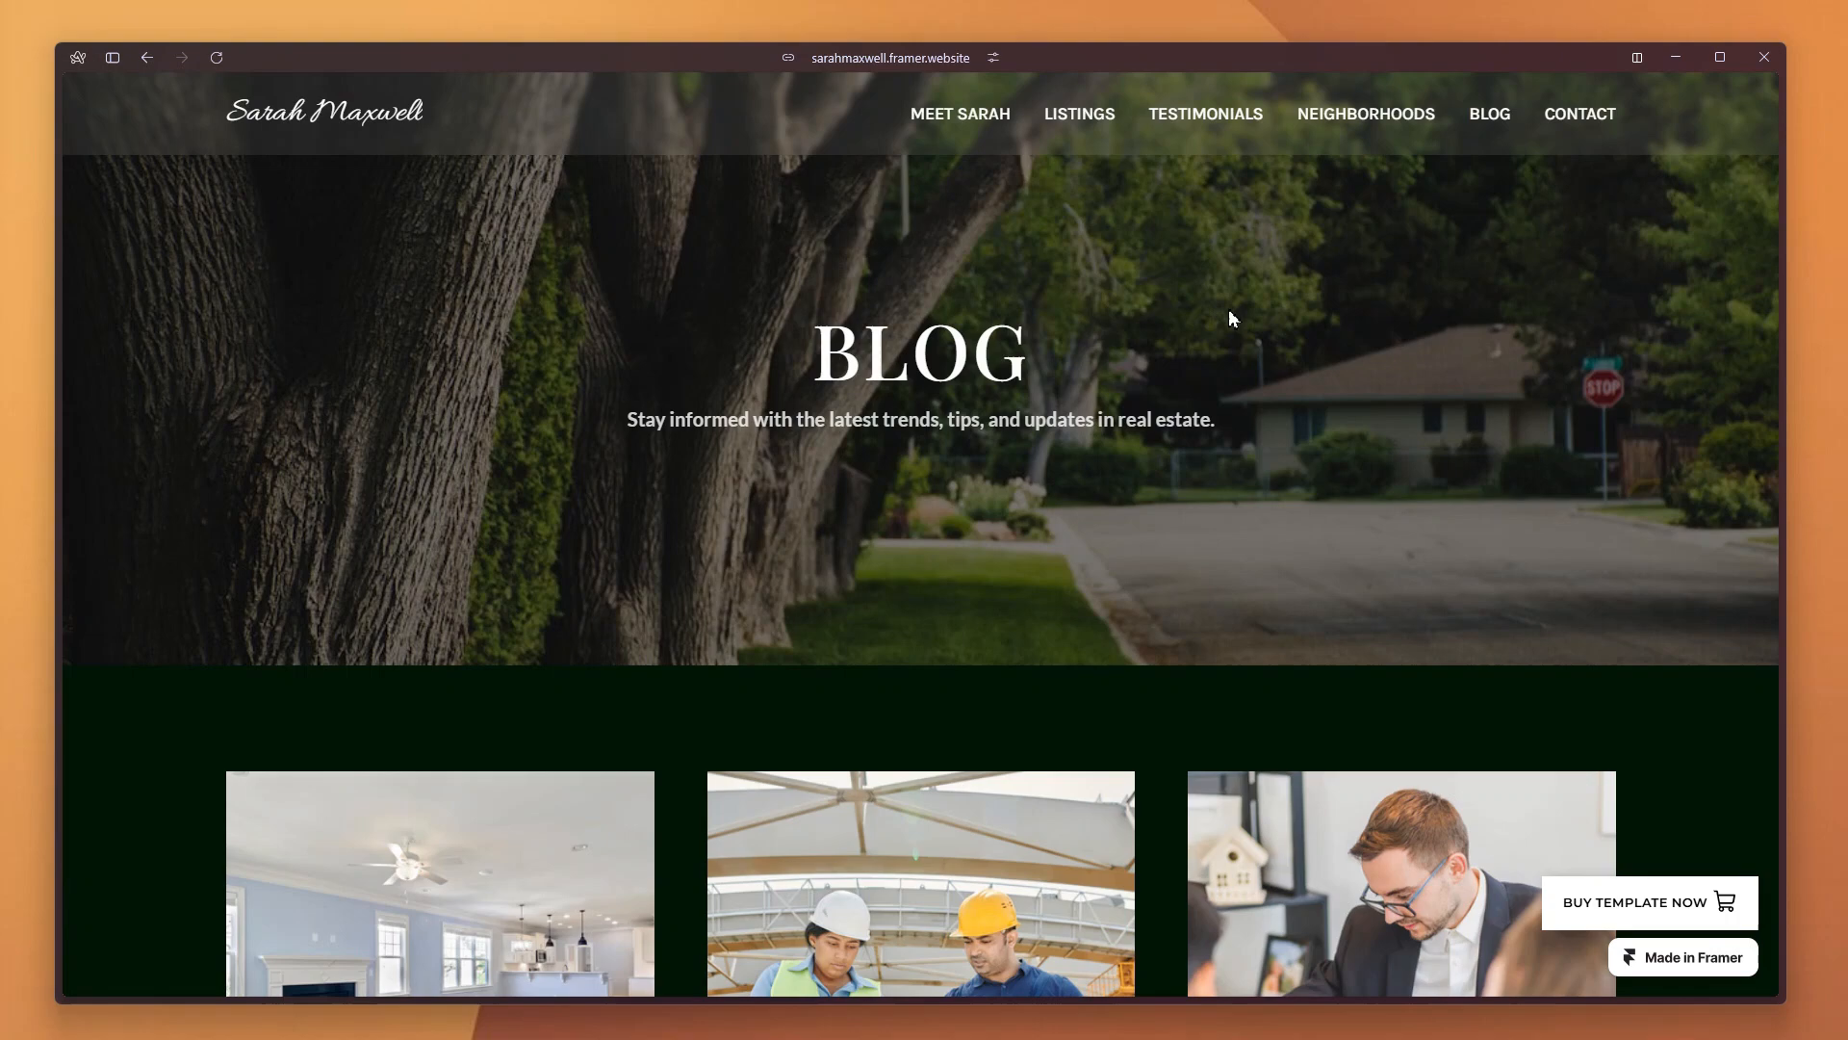
Browse the blog posts and load more articles
{"action": "scroll", "coordinate": [1203, 332], "scroll_direction": "down", "scroll_amount": 5}
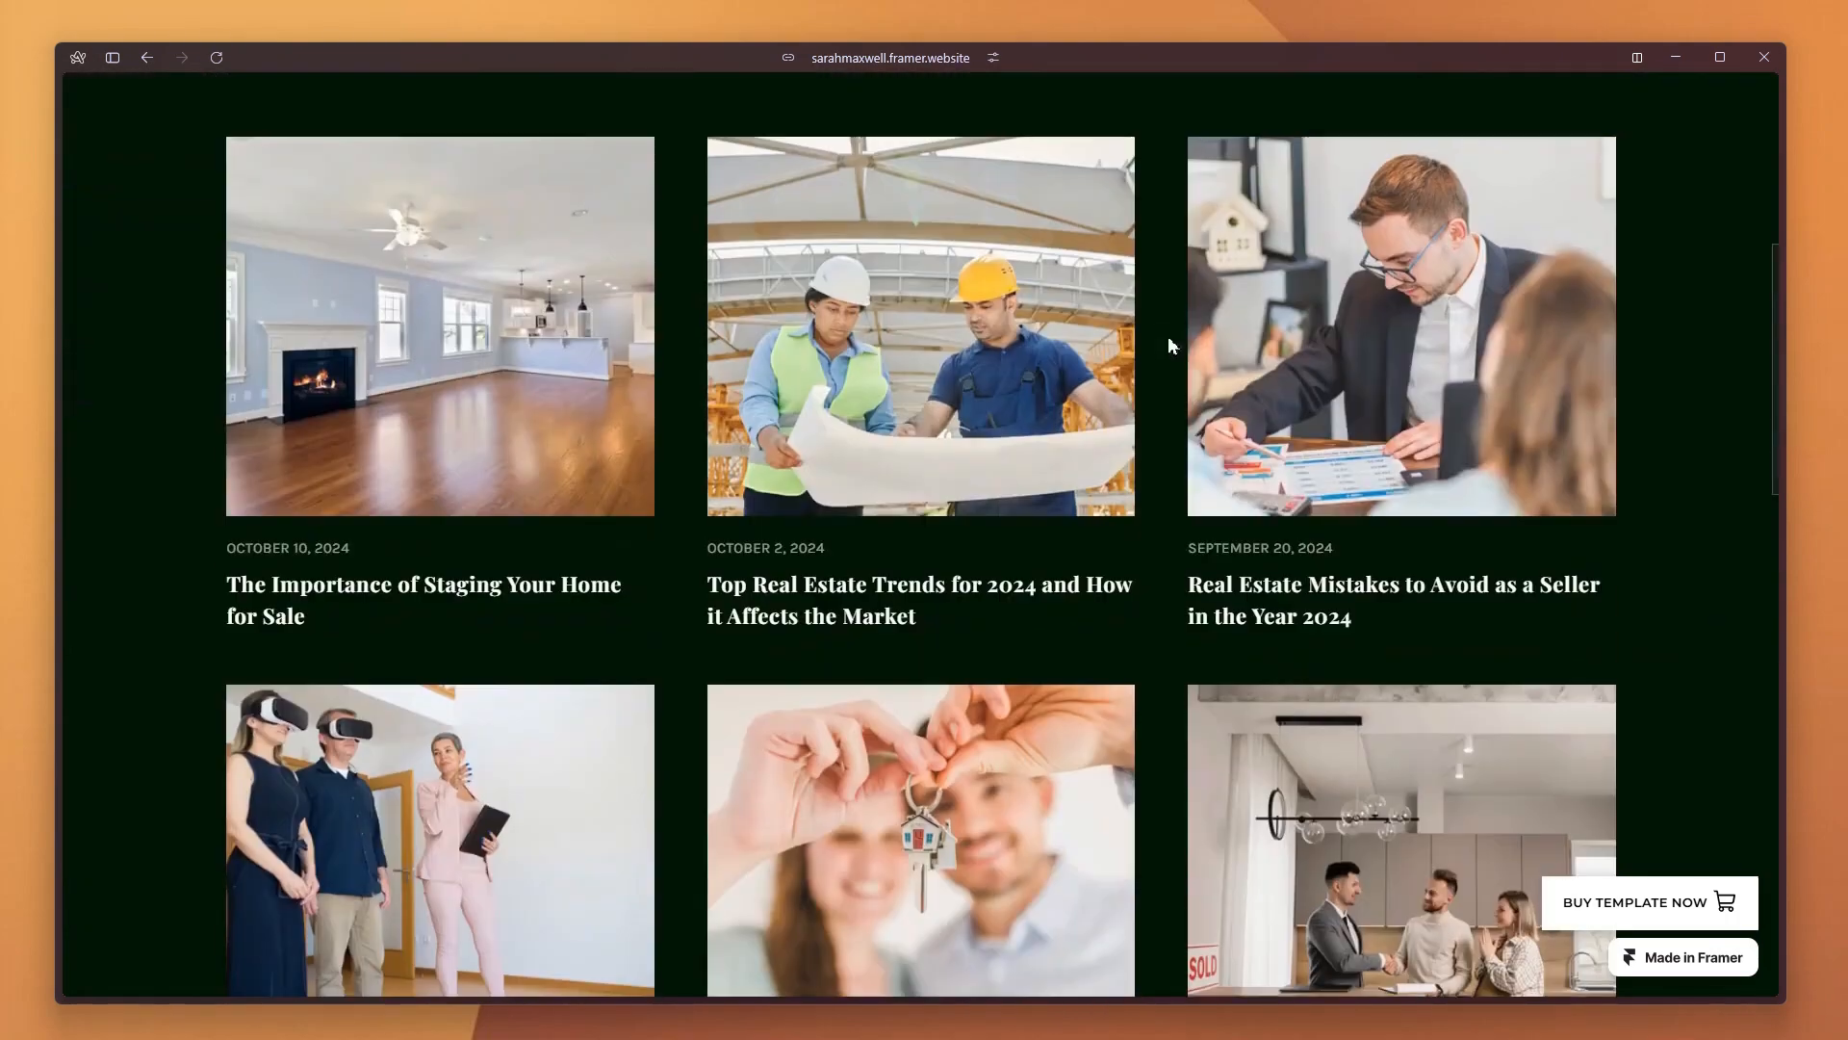
{"action": "scroll", "coordinate": [539, 481], "scroll_direction": "down", "scroll_amount": 4}
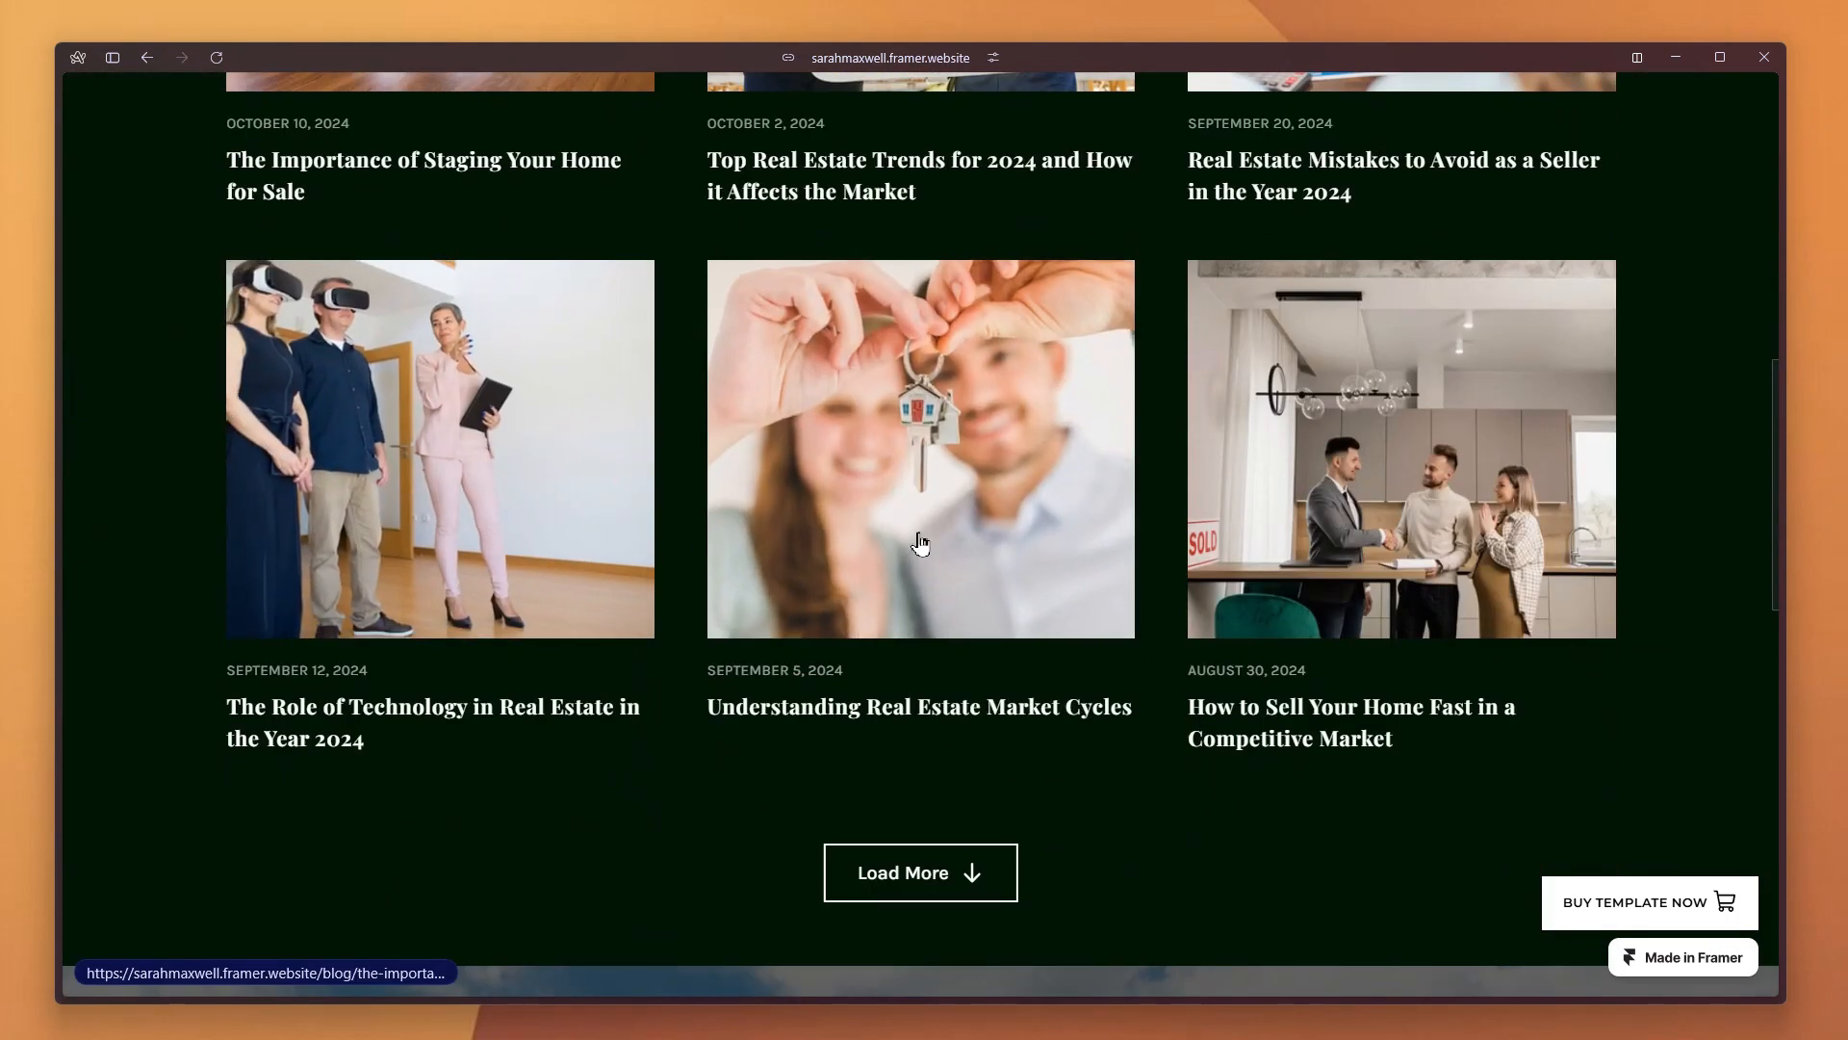
{"action": "left_click", "coordinate": [920, 872]}
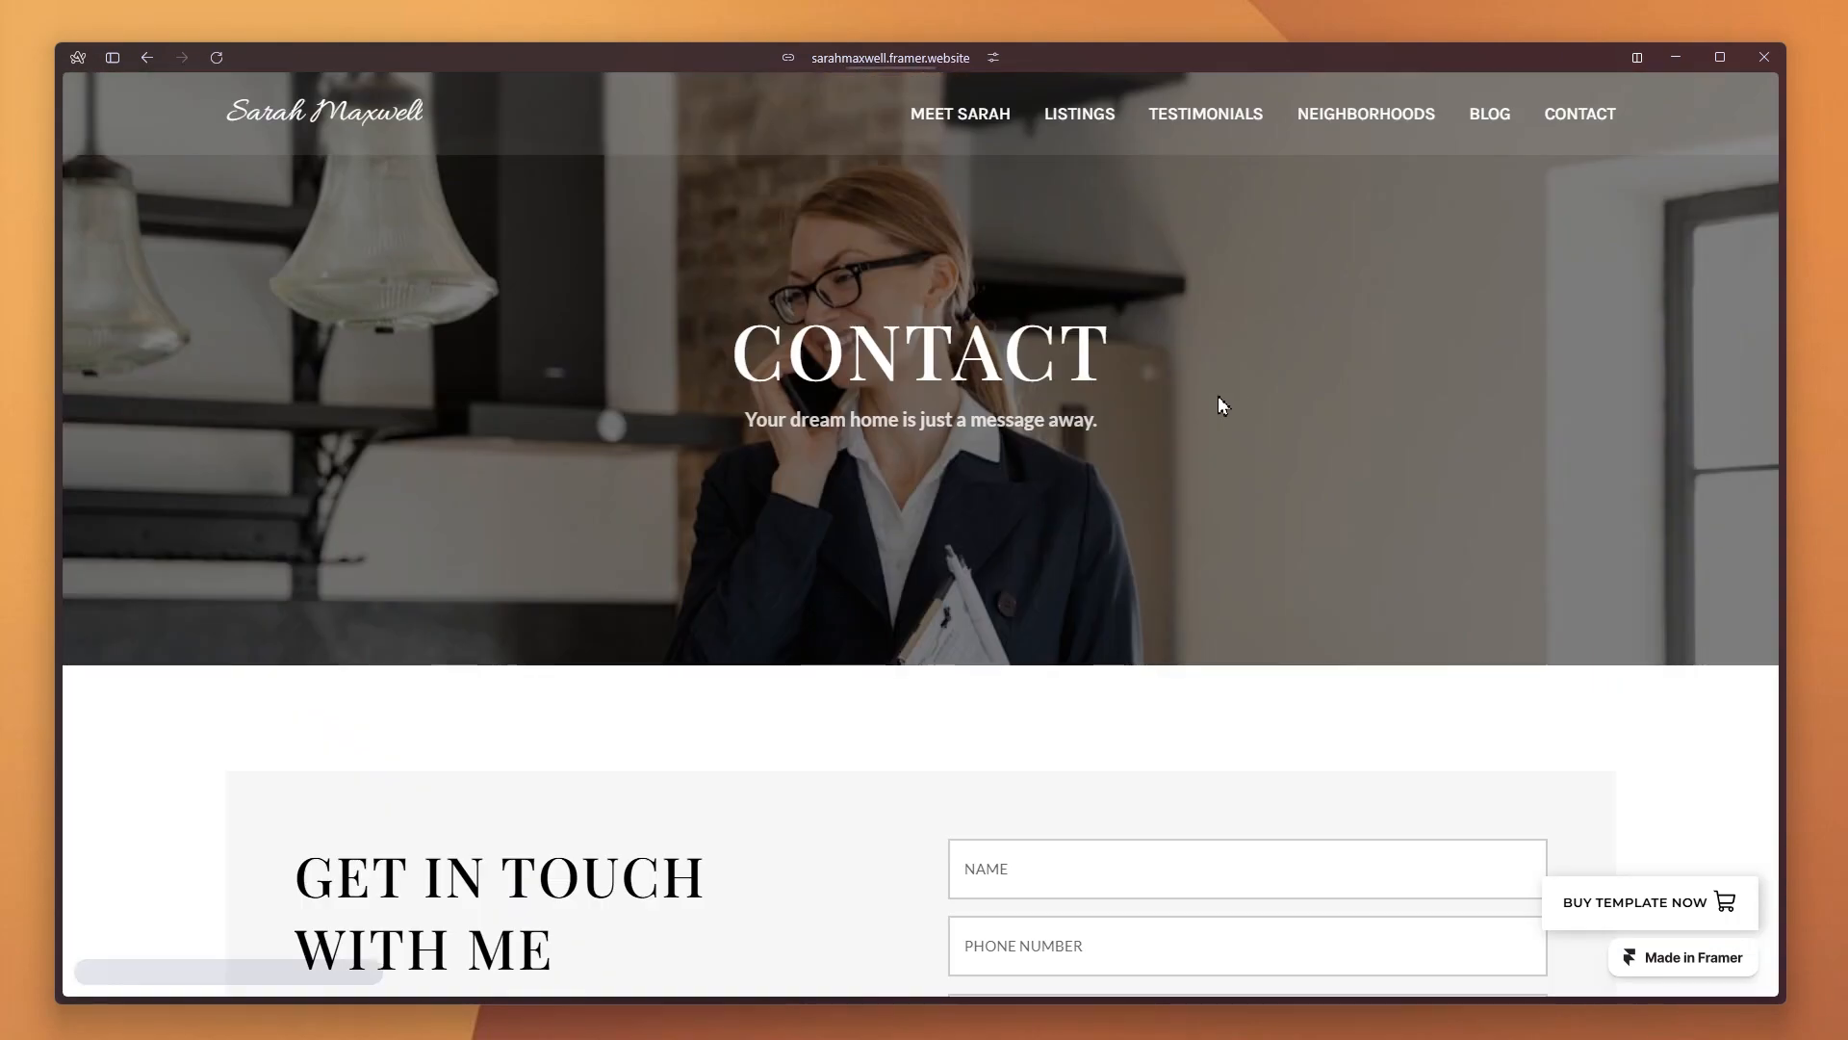
Choose SELLING as the interest in the Get in Touch contact form
{"action": "scroll", "coordinate": [1217, 396], "scroll_direction": "down", "scroll_amount": 5}
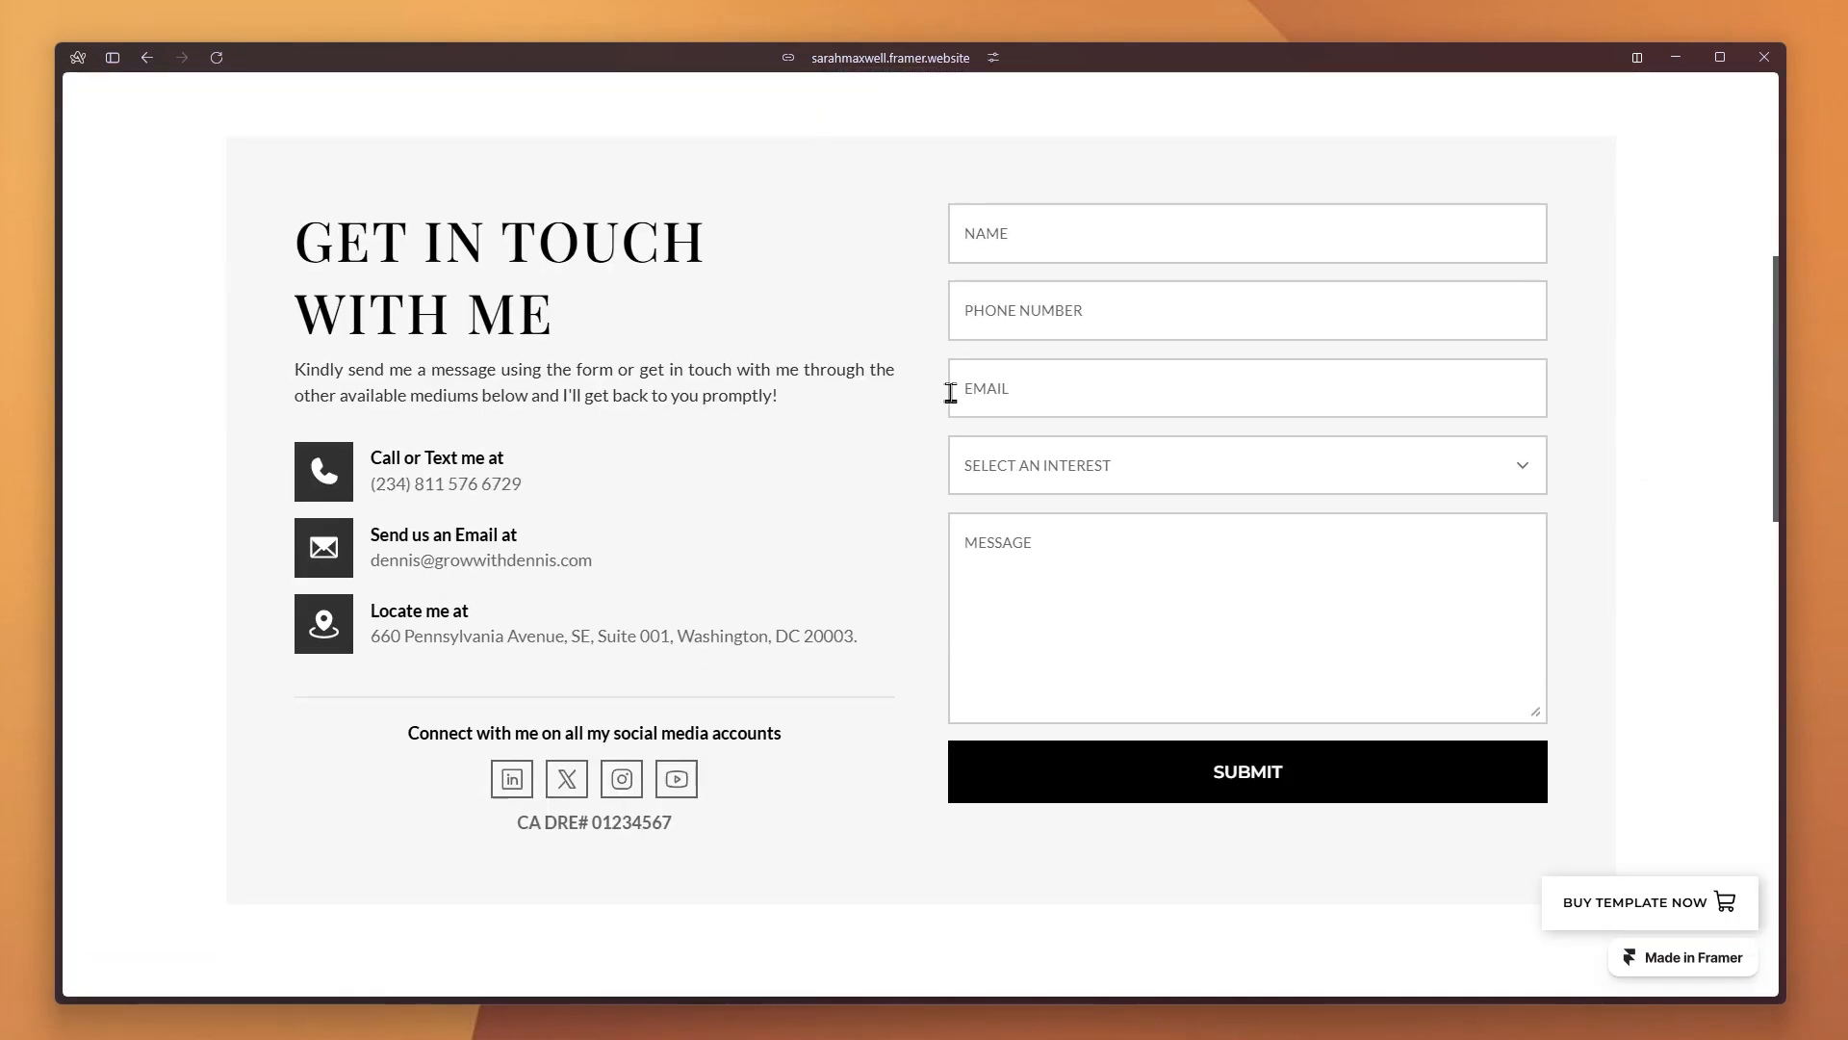
{"action": "left_click", "coordinate": [1002, 461]}
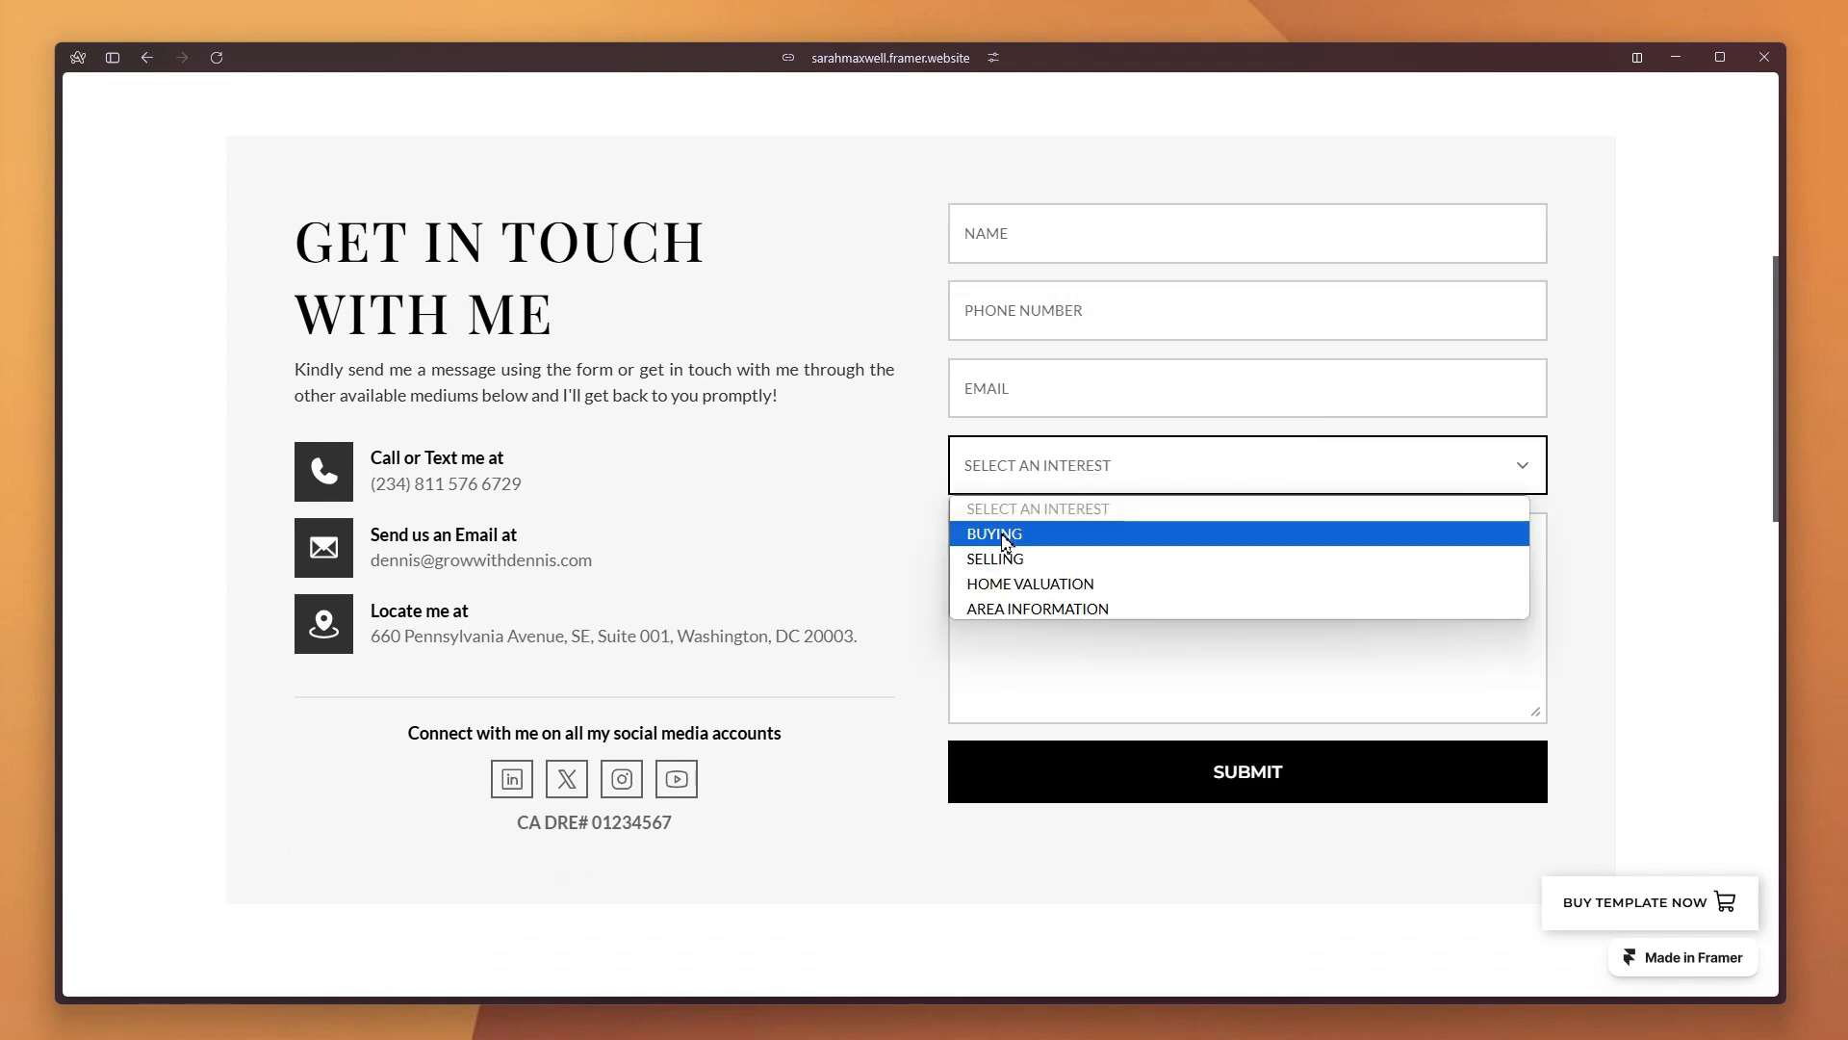
{"action": "left_click", "coordinate": [1054, 556]}
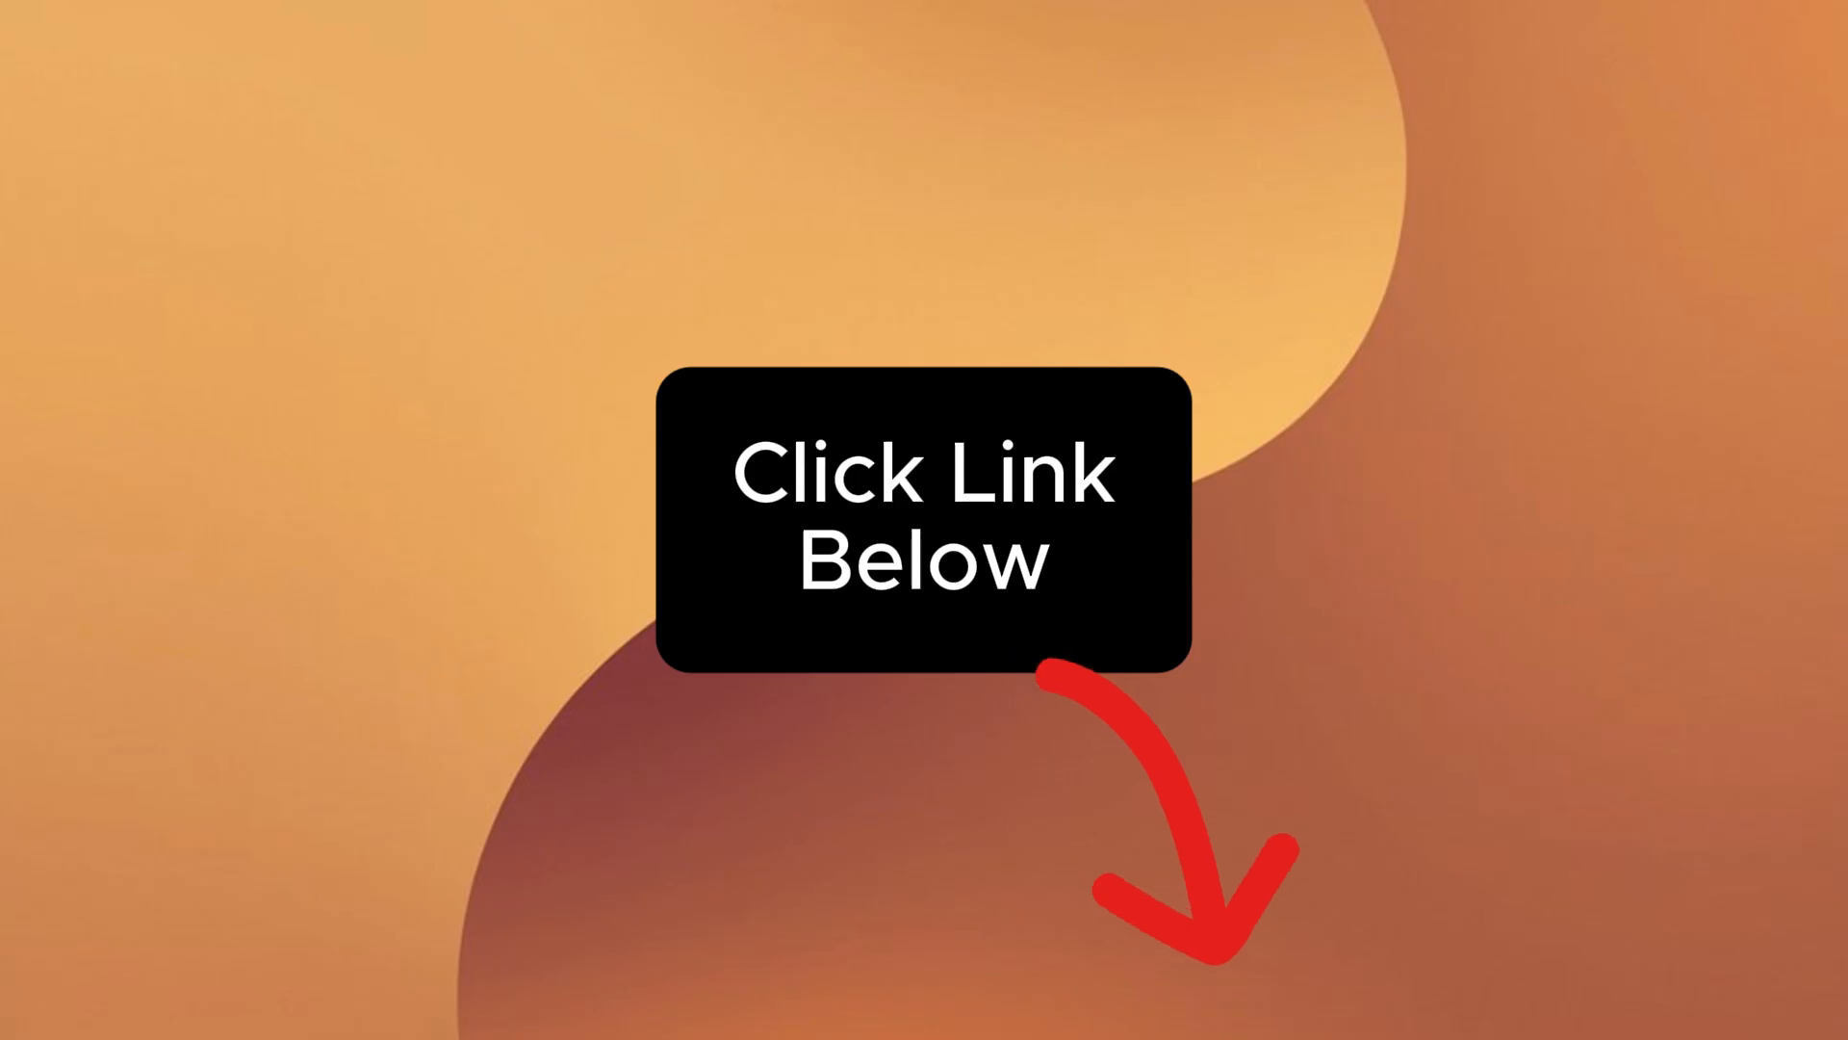